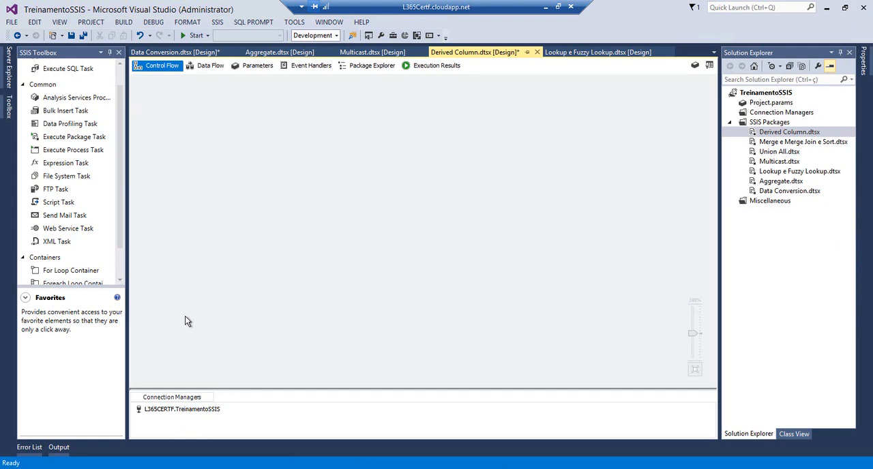
Add a Data Flow Task to the control flow of the Derived Column package
click(117, 74)
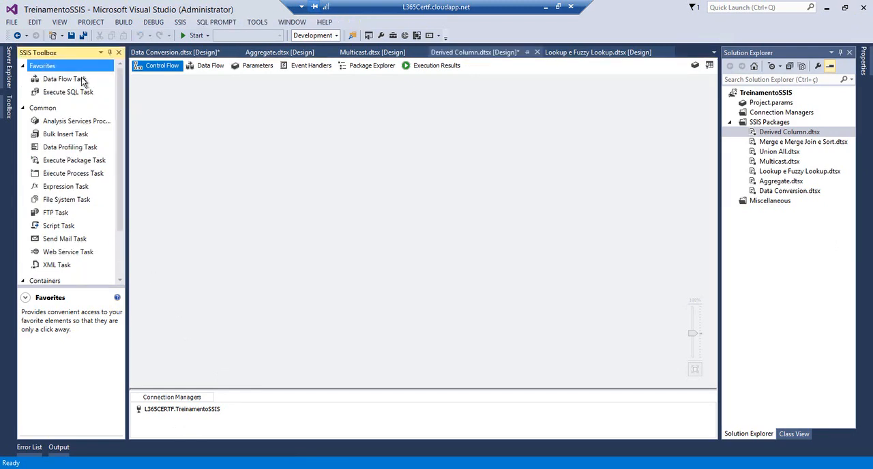
click(62, 81)
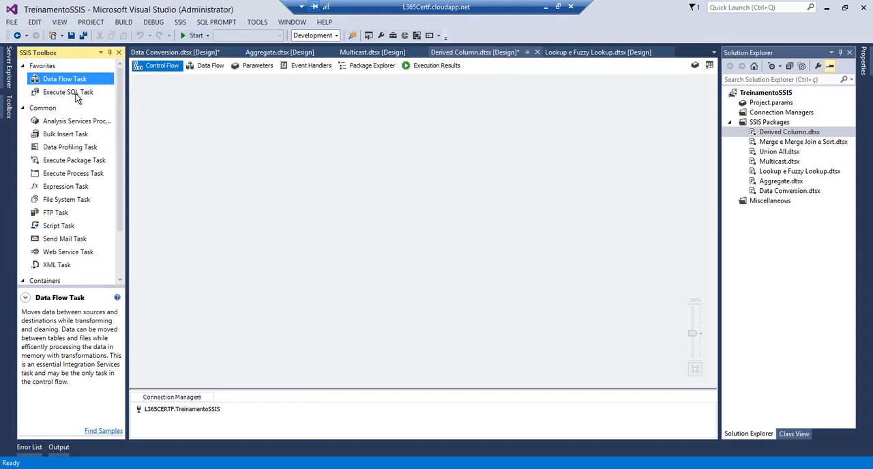
click(77, 95)
click(76, 83)
drag(48, 82, 244, 95)
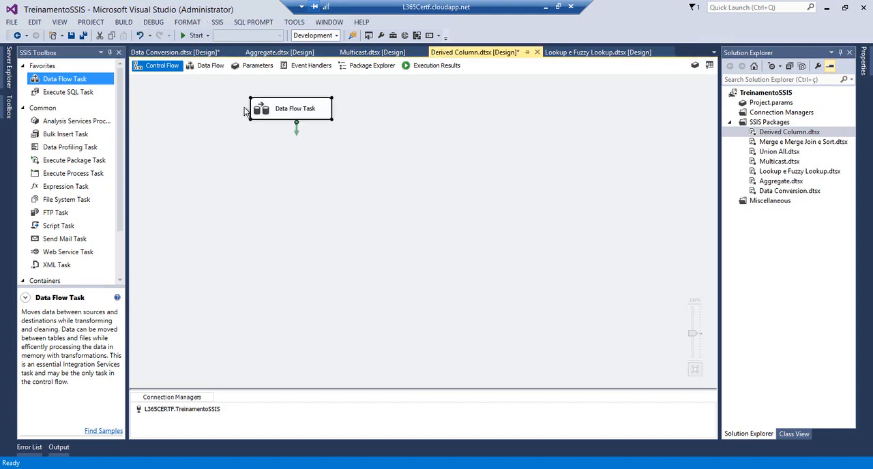
Open the data flow design of the new Data Flow Task
double_click(268, 107)
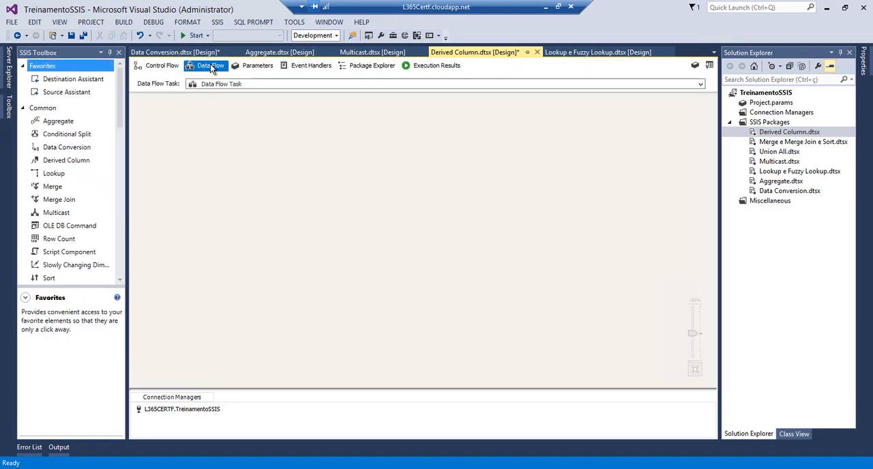
click(164, 66)
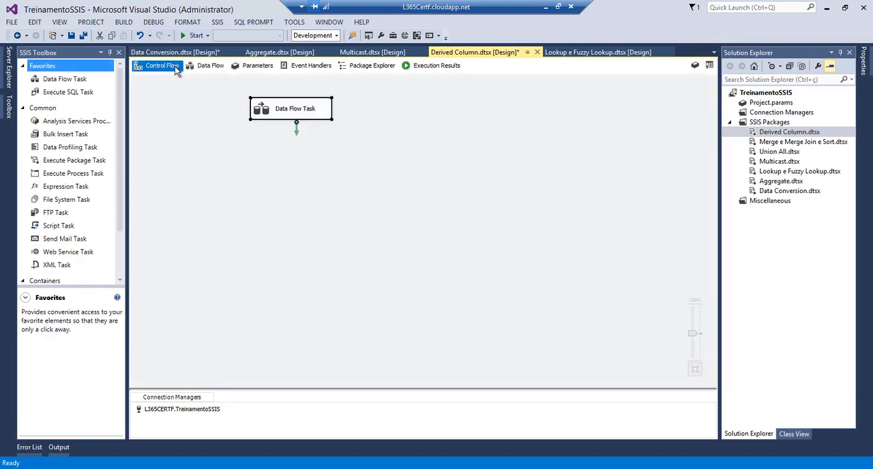
click(213, 66)
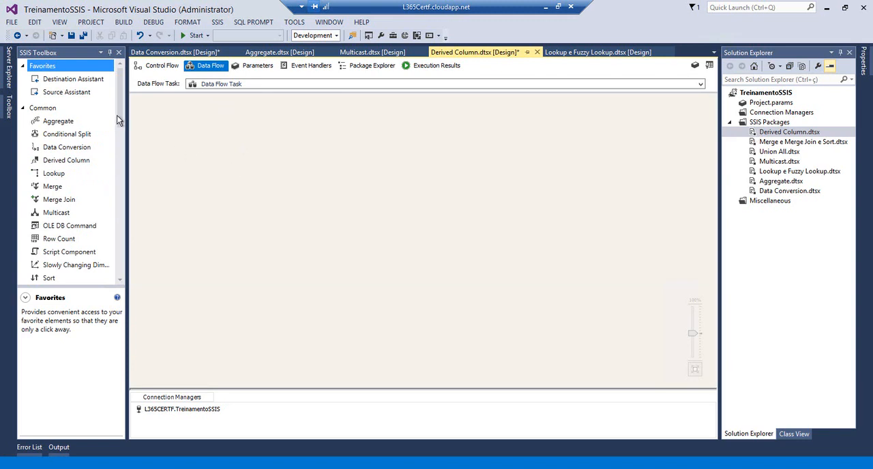
Add an OLE DB Source to the empty data flow
drag(120, 118, 125, 189)
scroll(122, 186, down, 4)
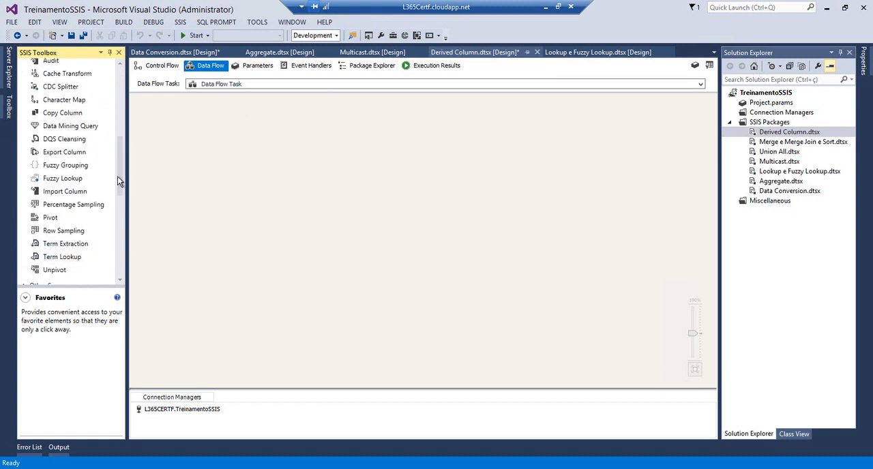
drag(118, 158, 73, 312)
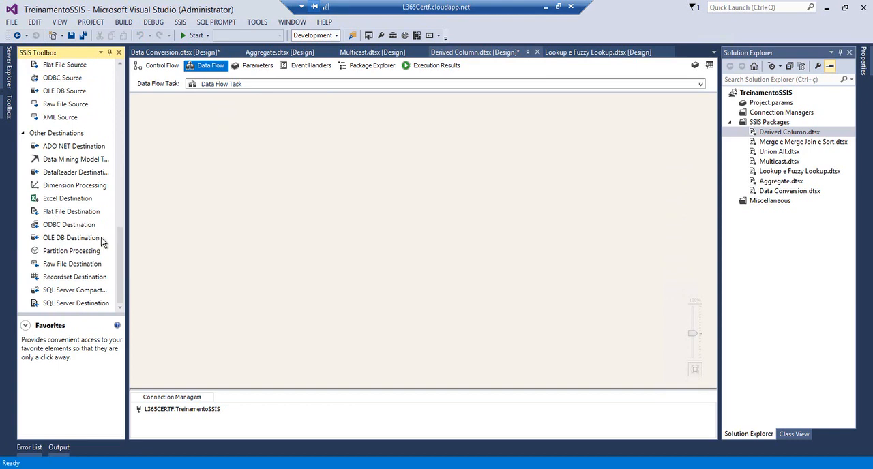
scroll(121, 214, up, 2)
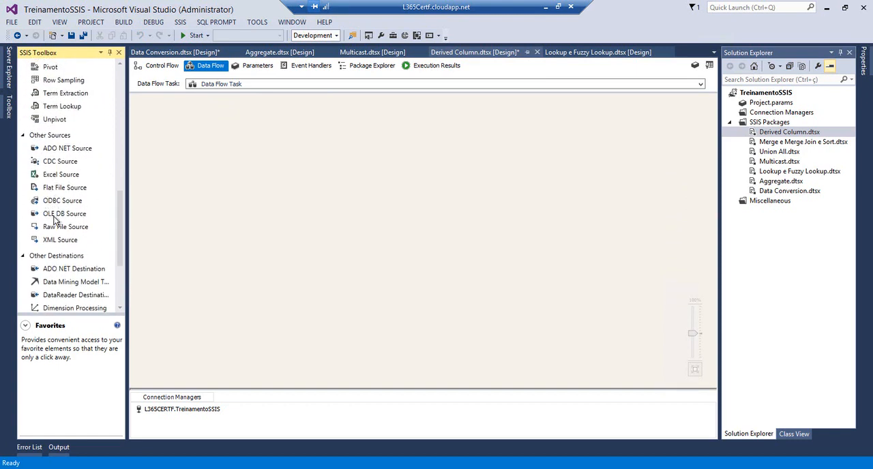
click(54, 214)
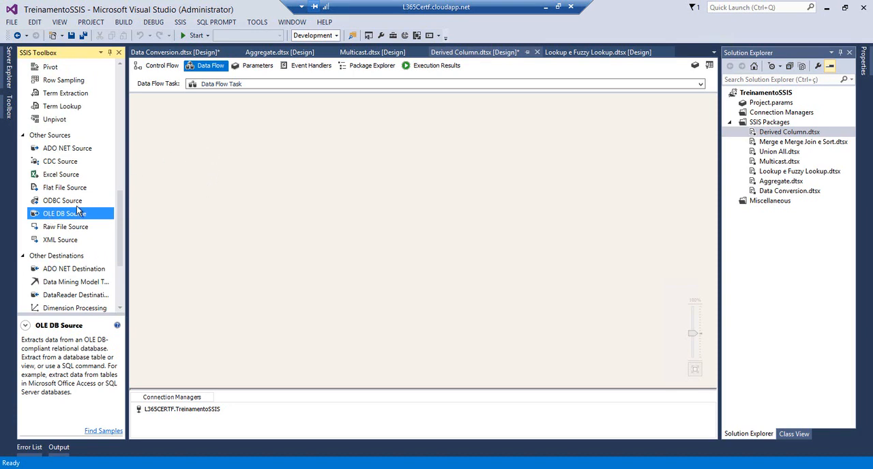
drag(69, 215, 241, 159)
Add a Derived Column transformation below the OLE DB Source and connect the source's output to it
drag(118, 203, 125, 95)
drag(48, 129, 260, 205)
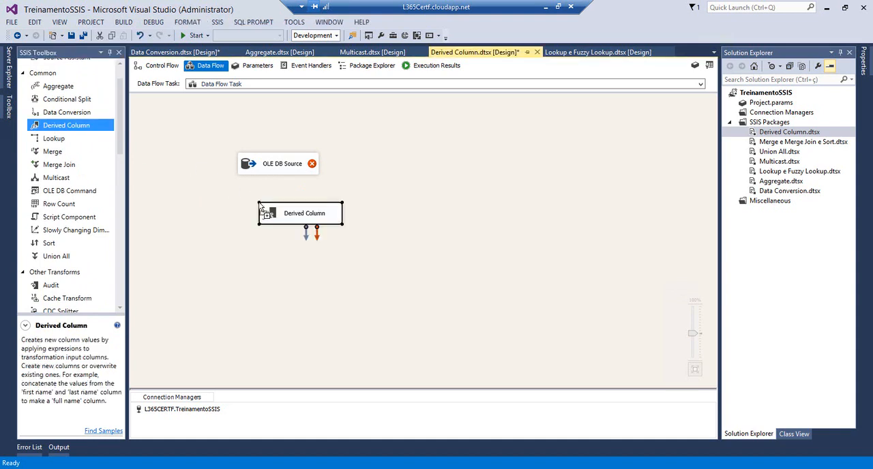
click(273, 188)
click(281, 172)
drag(282, 179, 276, 213)
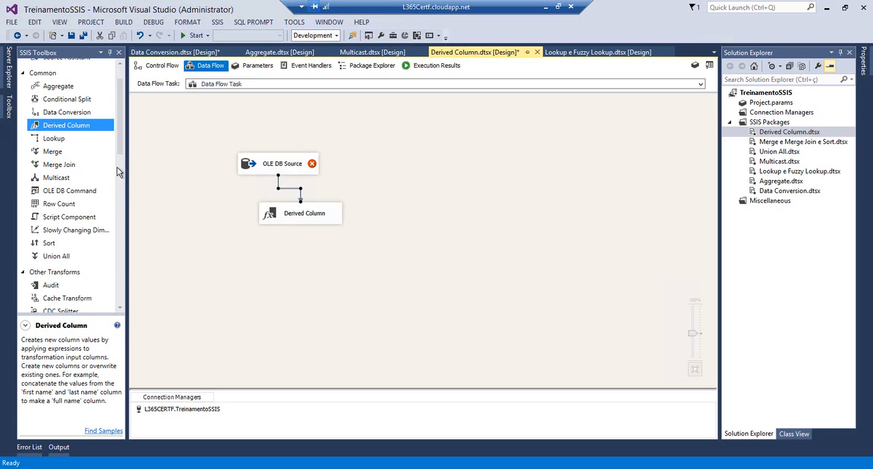
Add a Flat File Destination below the Derived Column transformation and connect the transformation's output to it
click(124, 266)
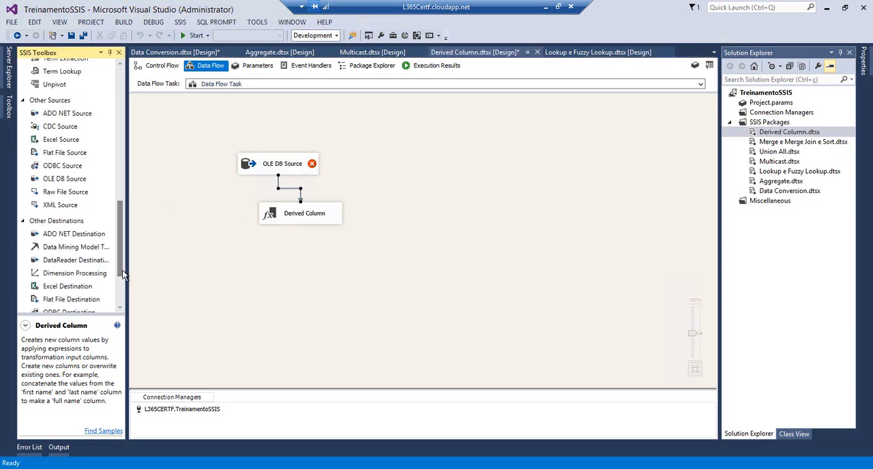
scroll(56, 271, down, 2)
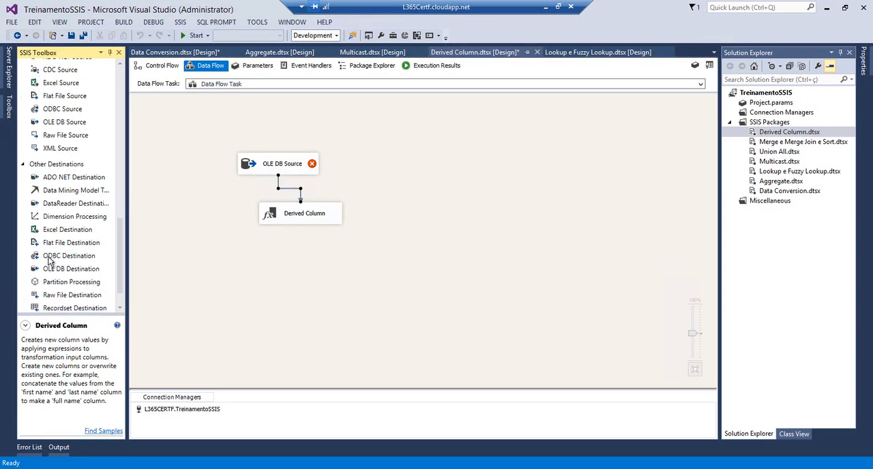
drag(109, 244, 280, 267)
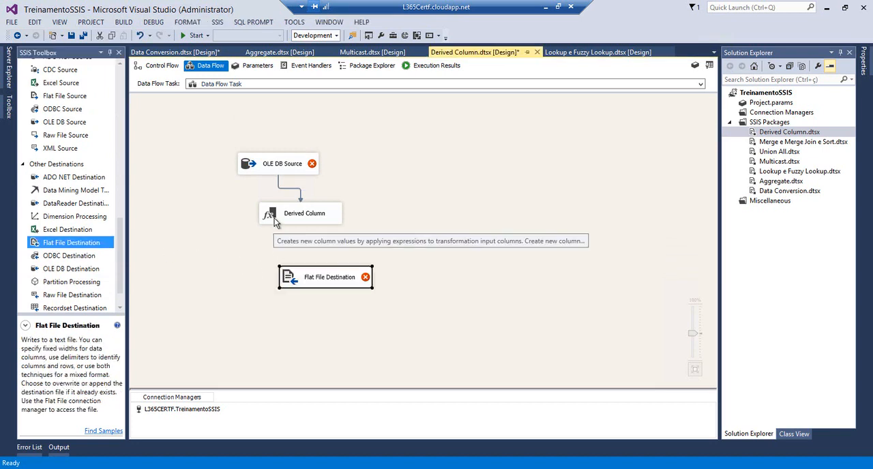
click(274, 222)
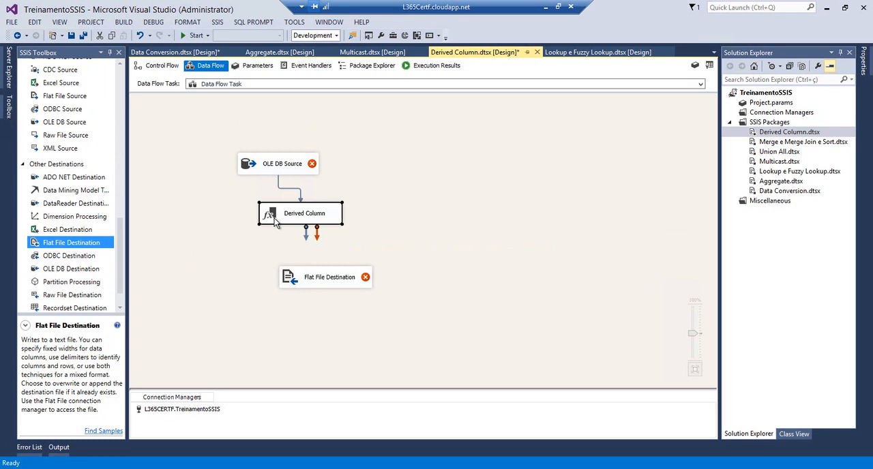
drag(305, 233, 297, 278)
click(244, 169)
double_click(244, 169)
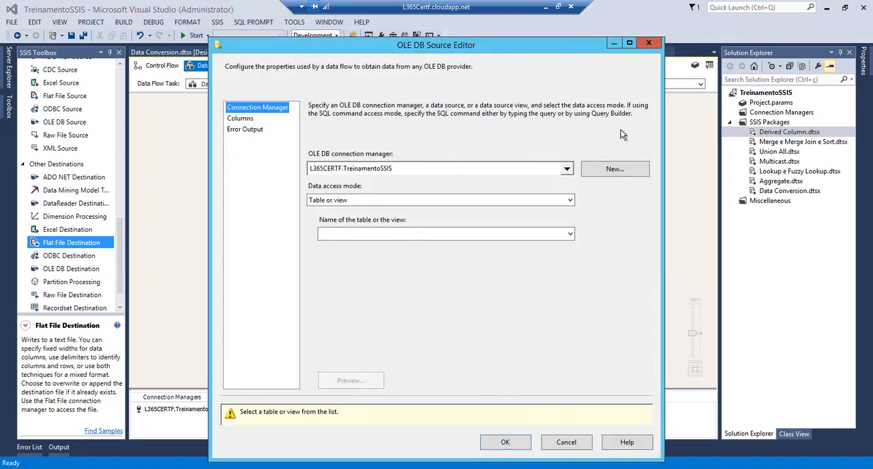
key(Escape)
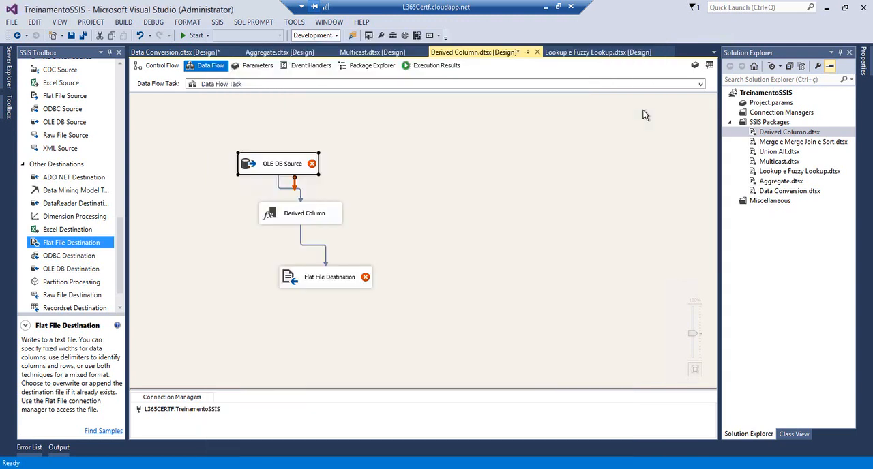
Rename the OLE DB Source component to "Carregar Dados"
click(278, 169)
text(Carregar D)
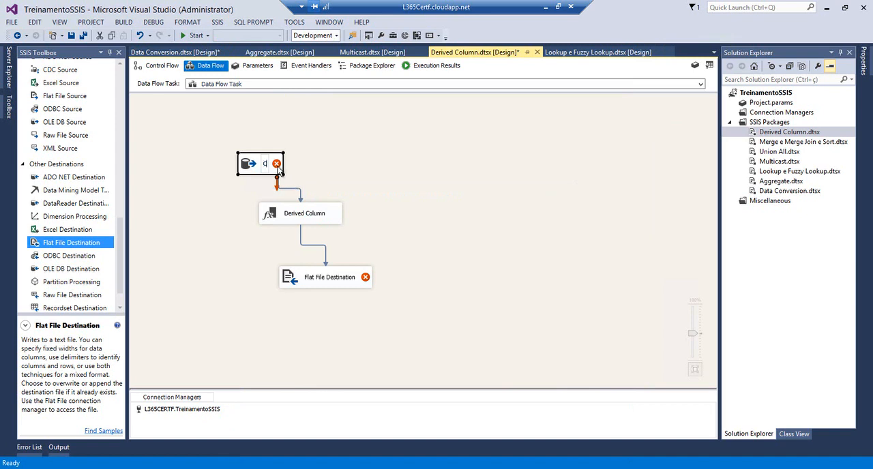
text(ados)
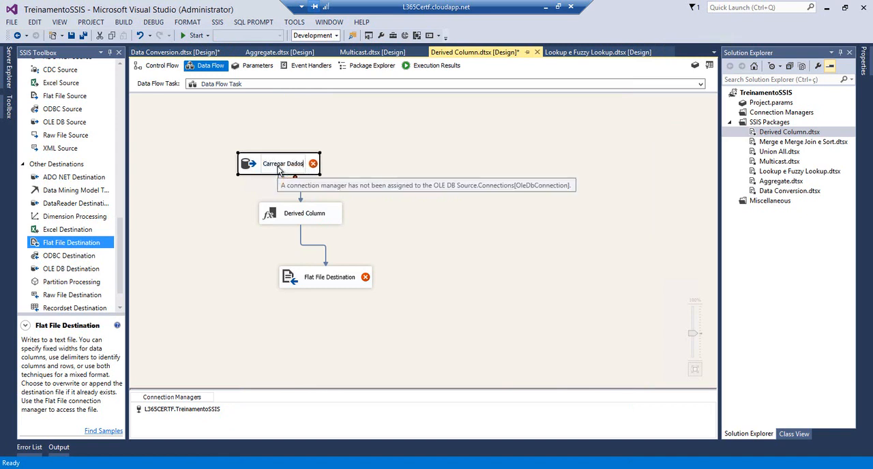
key(Return)
Set the Carregar Dados source to read from the table [dbo].[ControleCursos]
click(256, 168)
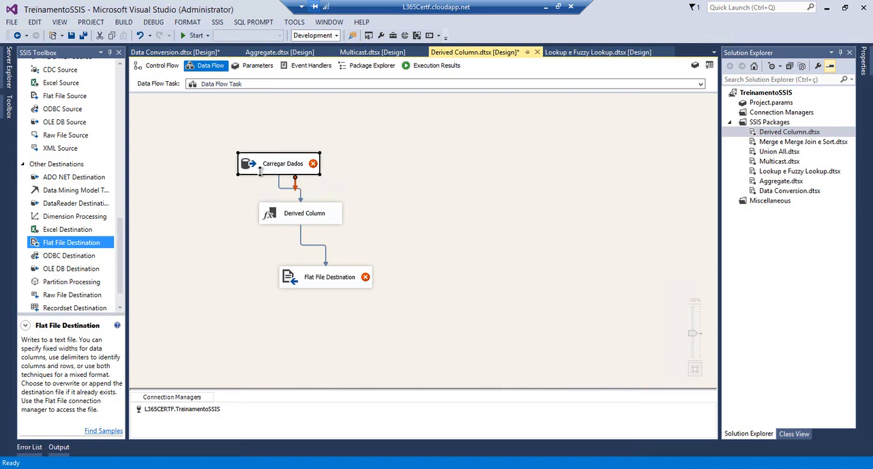
double_click(263, 169)
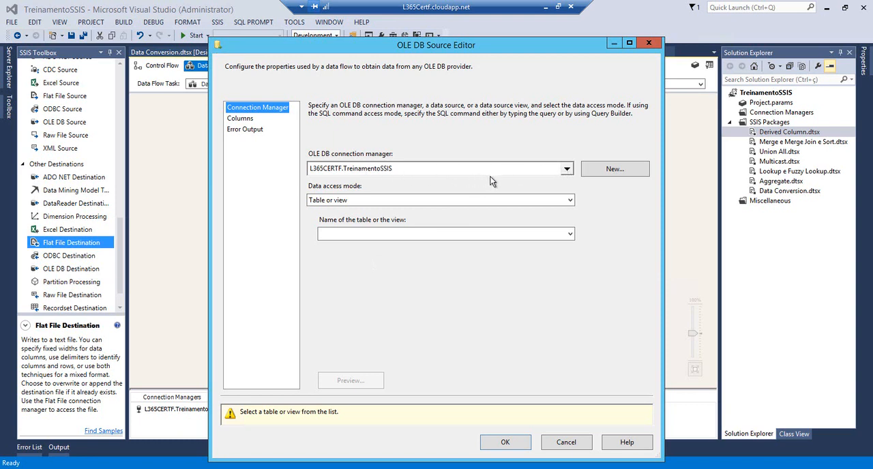
click(570, 233)
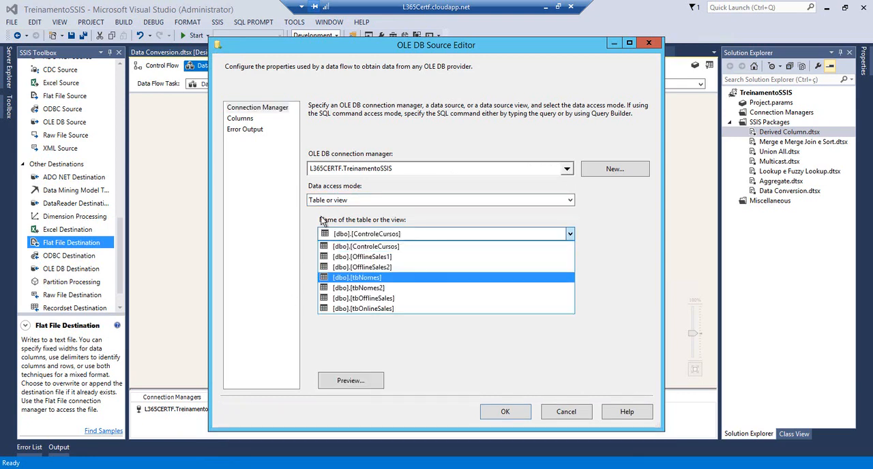
click(338, 248)
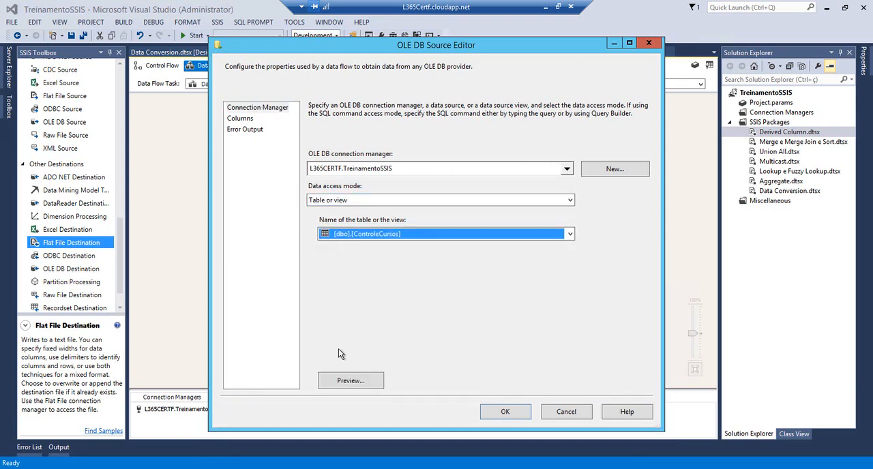
Preview the ControleCursos data and examine the DataLiberacao and TempoLiberacao values of the rows
click(346, 379)
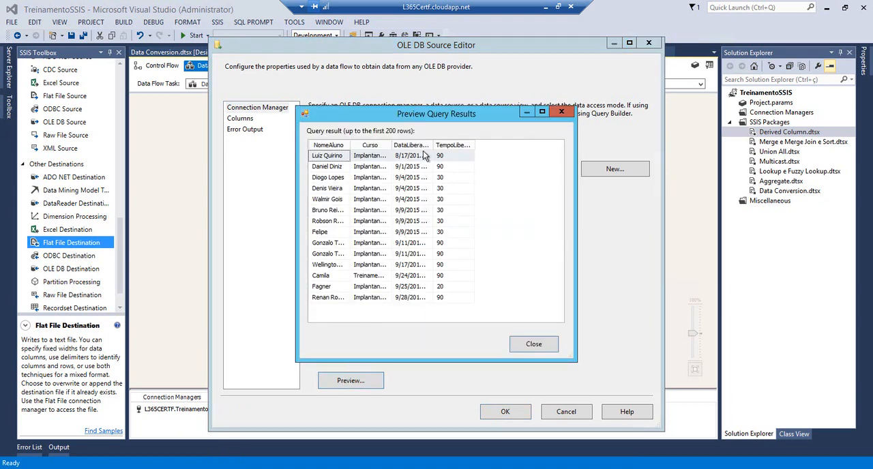
click(427, 155)
double_click(429, 146)
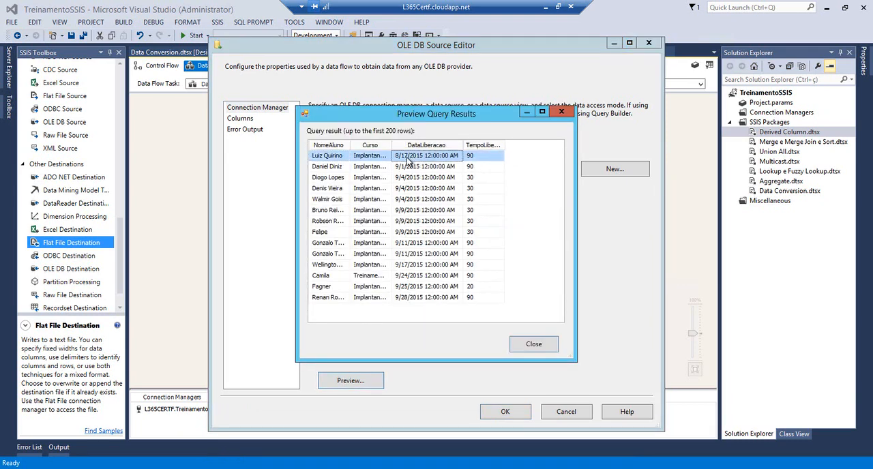
click(411, 167)
click(489, 154)
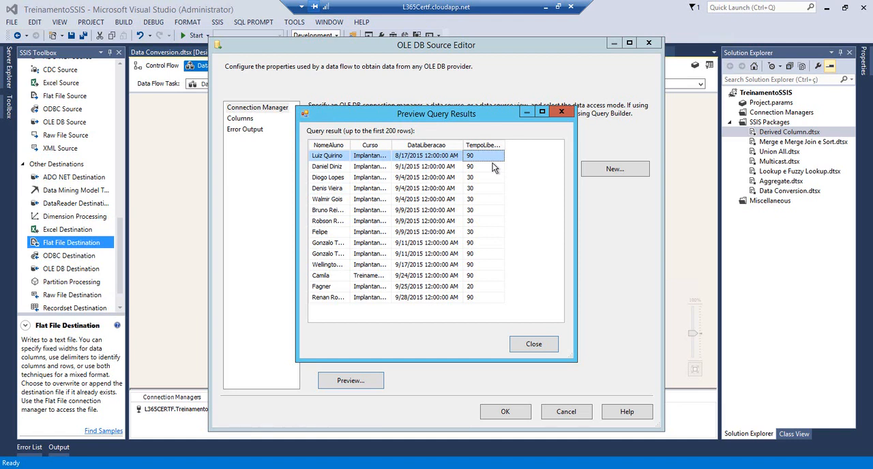
click(430, 169)
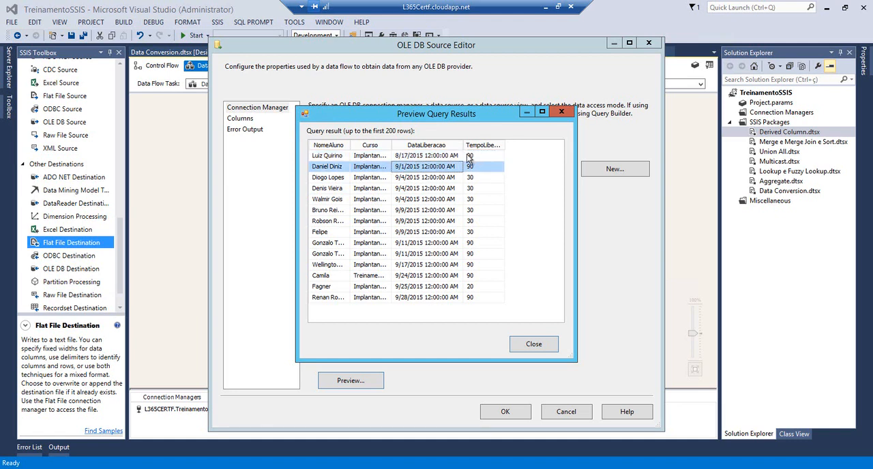
click(442, 156)
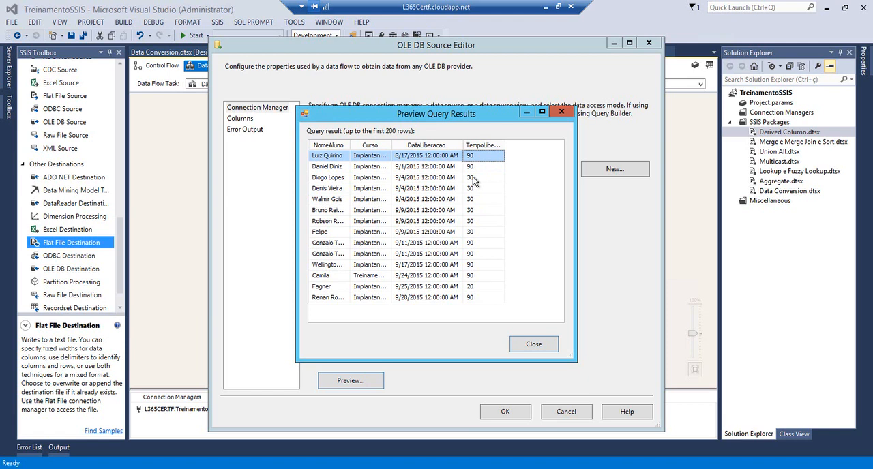
click(532, 344)
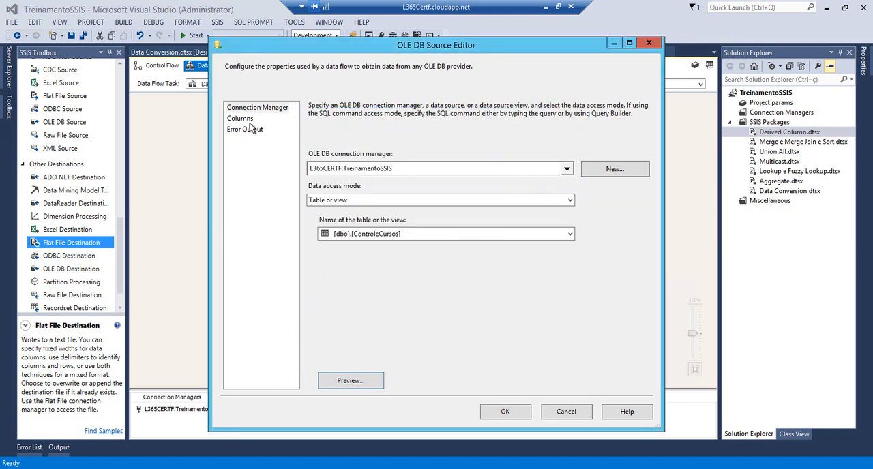
Review the source's column mappings and accept the OLE DB Source configuration
click(244, 119)
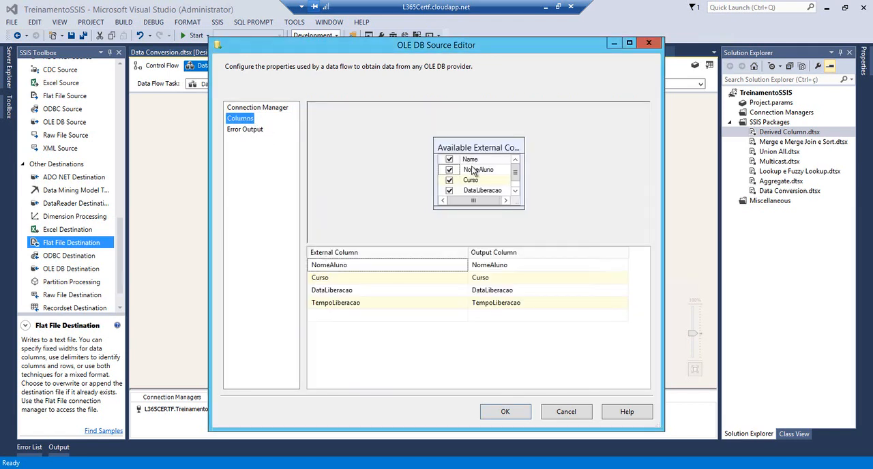
click(507, 403)
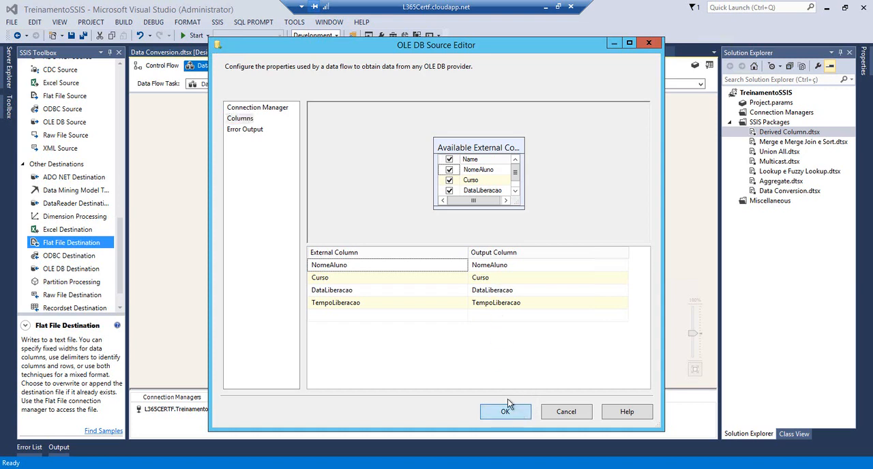
Add a new column named DataEncerramento in the Derived Column transformation
double_click(272, 214)
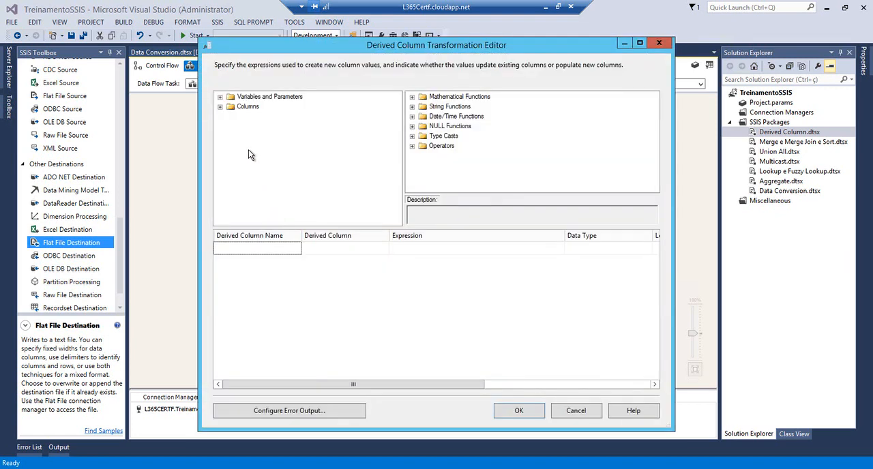
click(220, 107)
click(284, 245)
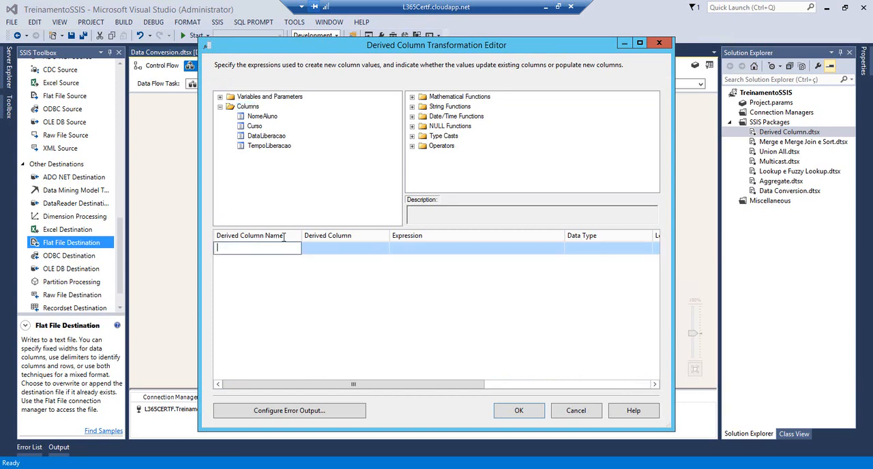
text(DataEncerram)
text(mnto)
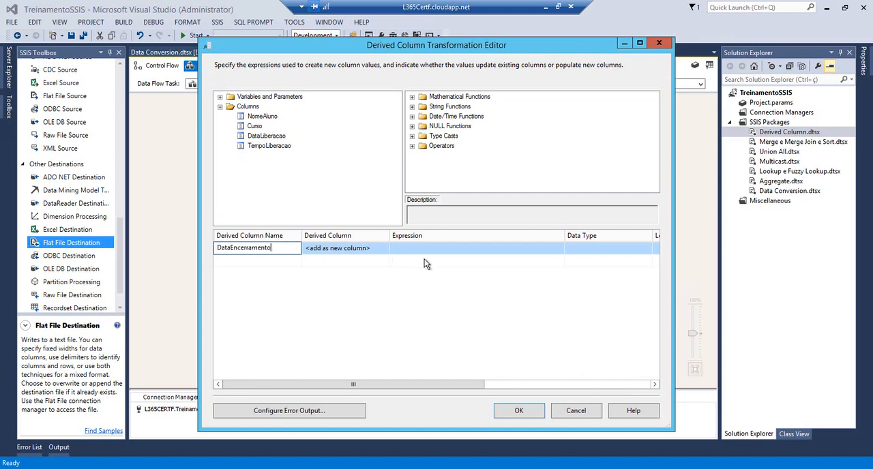
Insert the DATEADD date function as the expression of the DataEncerramento column
click(450, 249)
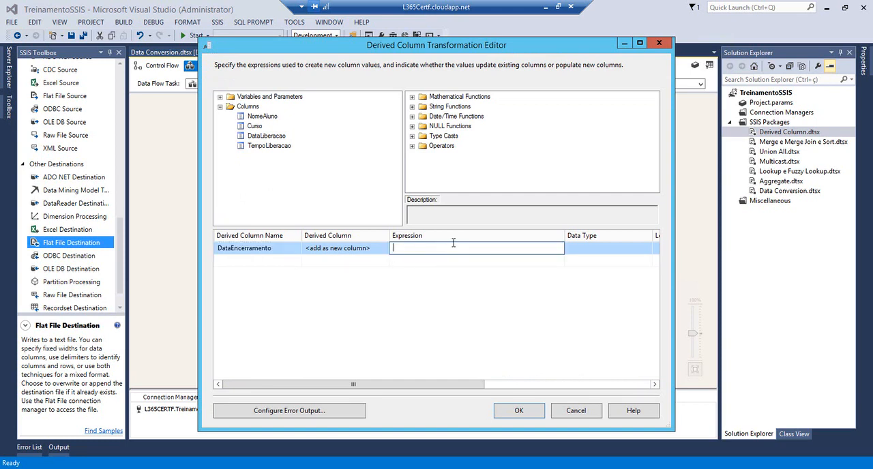
click(413, 117)
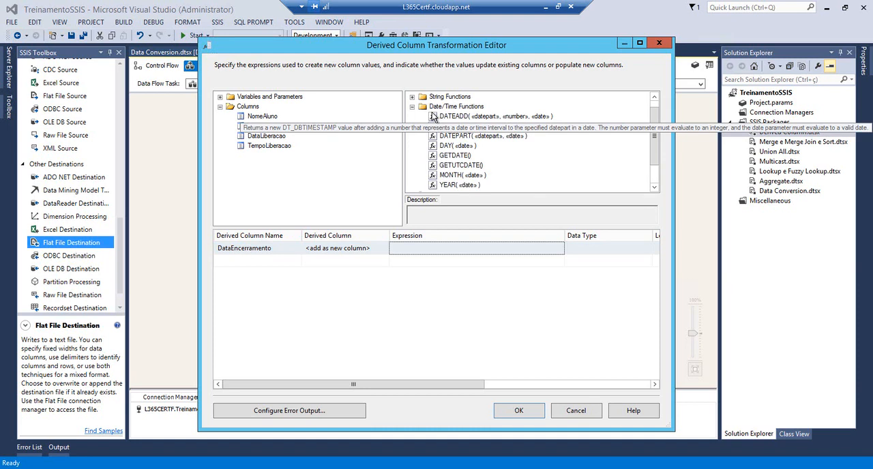
drag(431, 117, 399, 249)
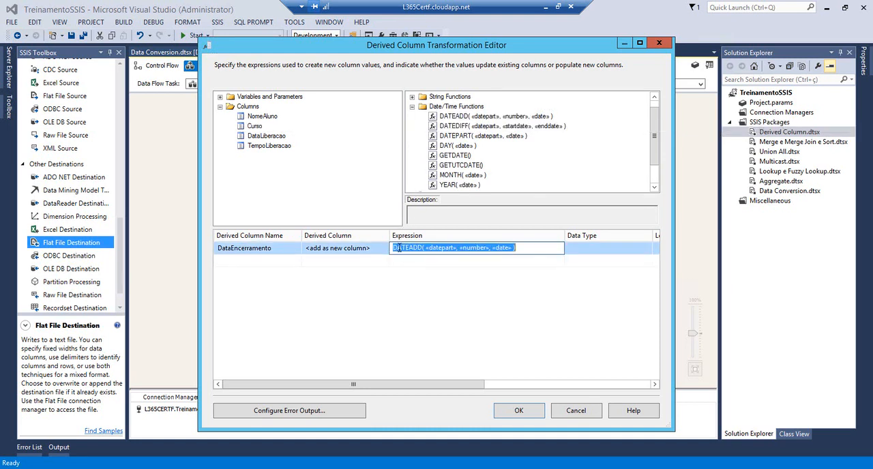
Replace the datepart placeholder in the DATEADD expression with "DAY"
click(433, 248)
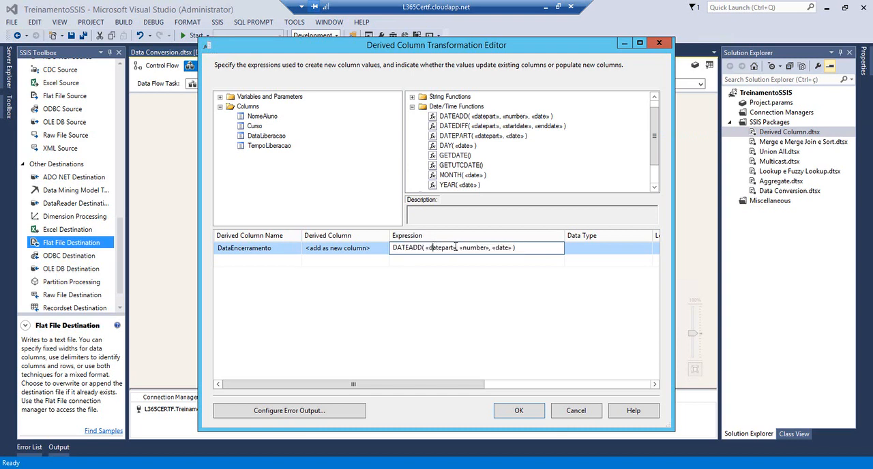
double_click(450, 248)
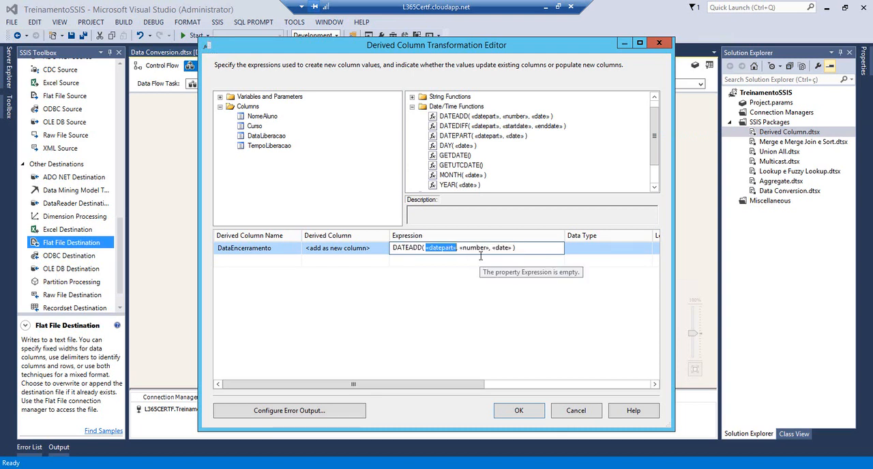
key(BackSpace)
key(BackSpace)
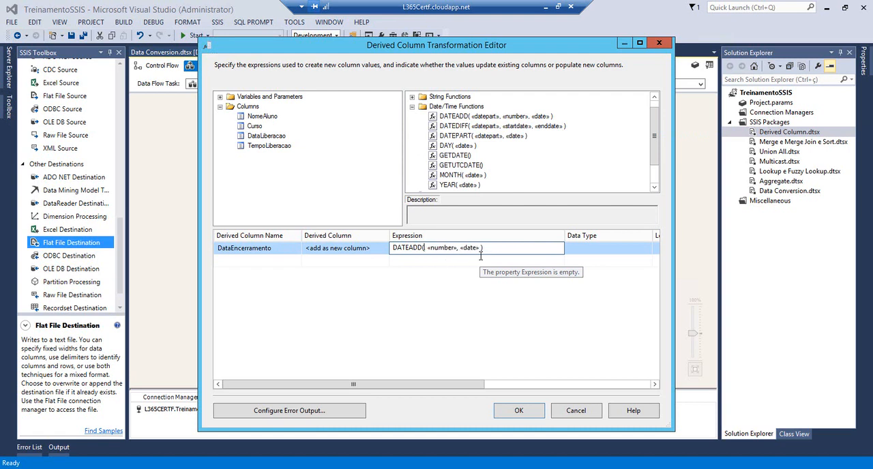
text(")
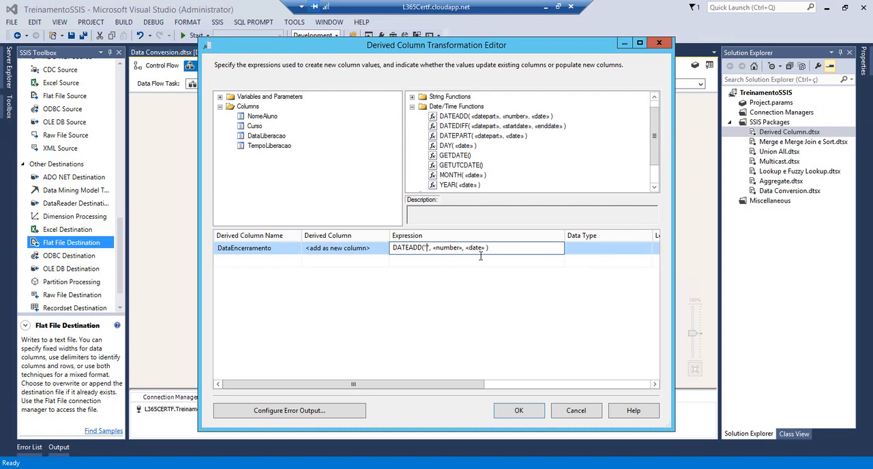
text(DAYS)
key(BackSpace)
Fill the DATEADD number and date arguments with [TempoLiberacao] and [DataLiberacao], and accept the derived column configuration
drag(240, 150, 459, 250)
drag(248, 137, 511, 255)
click(571, 259)
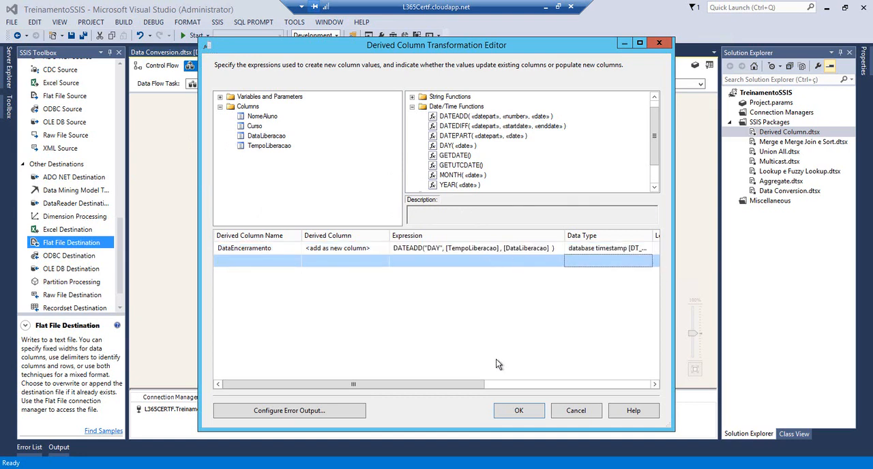
click(516, 412)
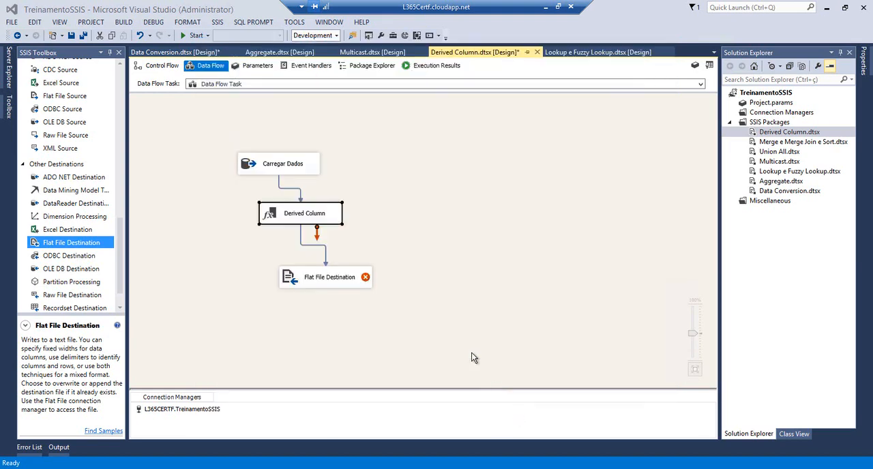
Open the Flat File Destination for configuration
click(300, 285)
double_click(300, 285)
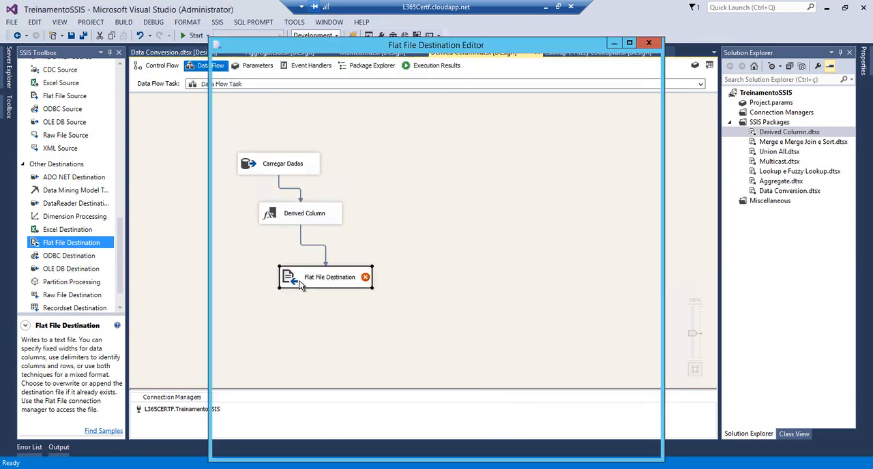
click(601, 133)
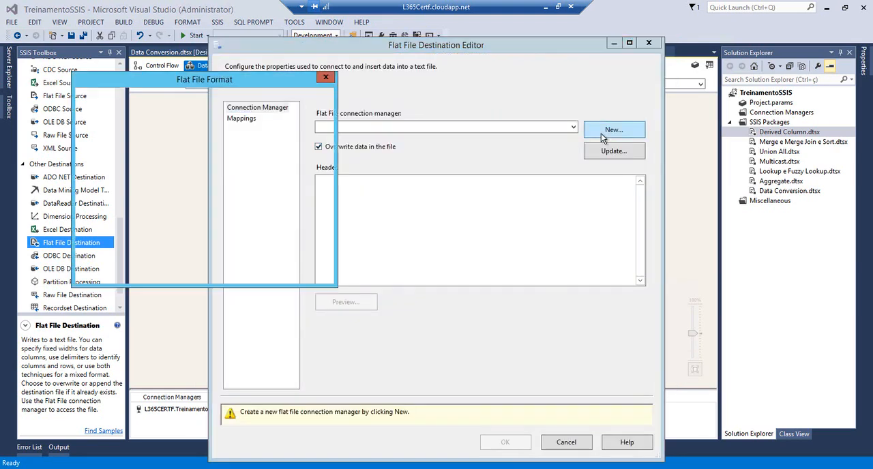
click(325, 78)
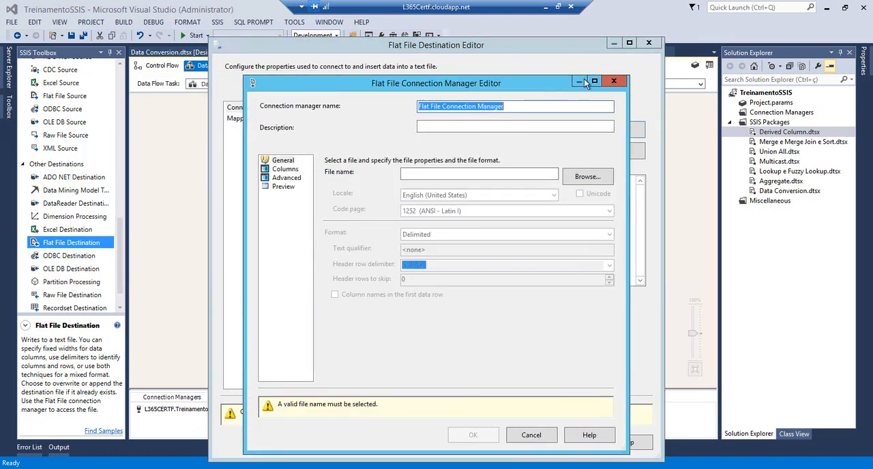
click(617, 83)
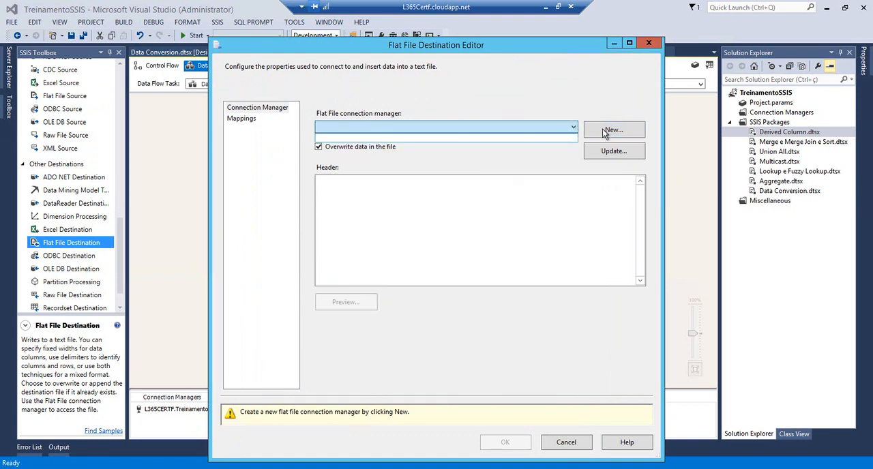
Start a new flat file connection manager with the Delimited format
click(606, 130)
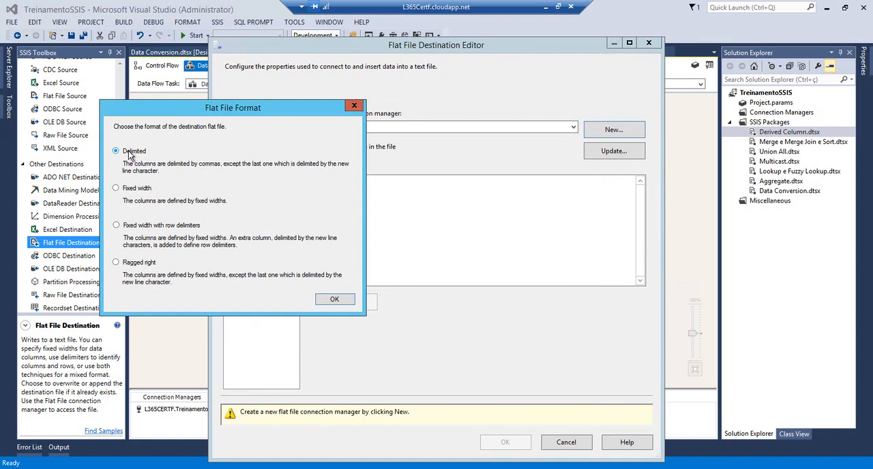
click(326, 299)
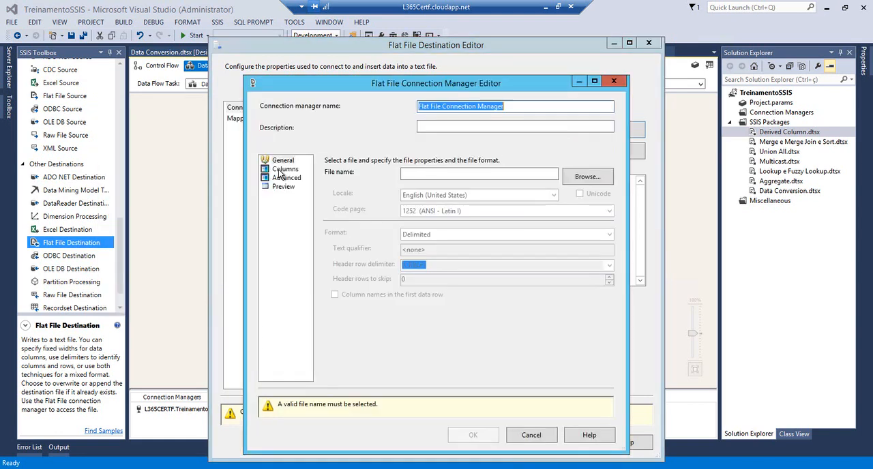
Create a text file named DerivedColumn.txt in C:\temp and choose it as the connection's file
click(587, 182)
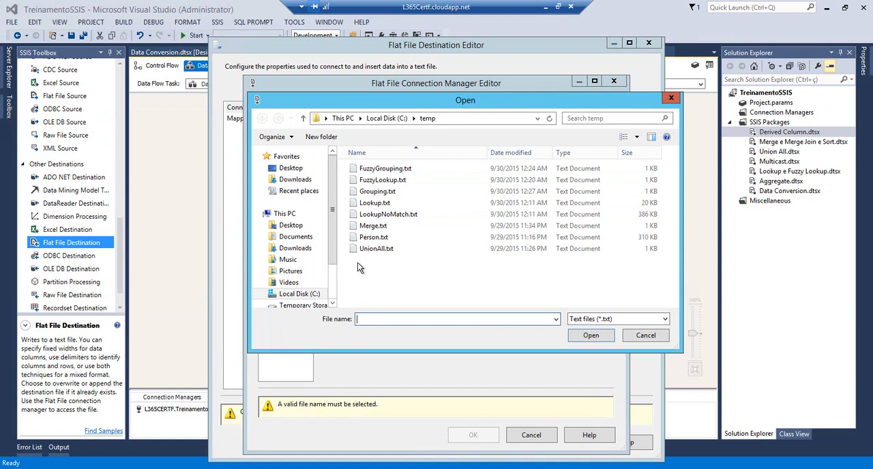
right_click(357, 265)
mouse_move(420, 372)
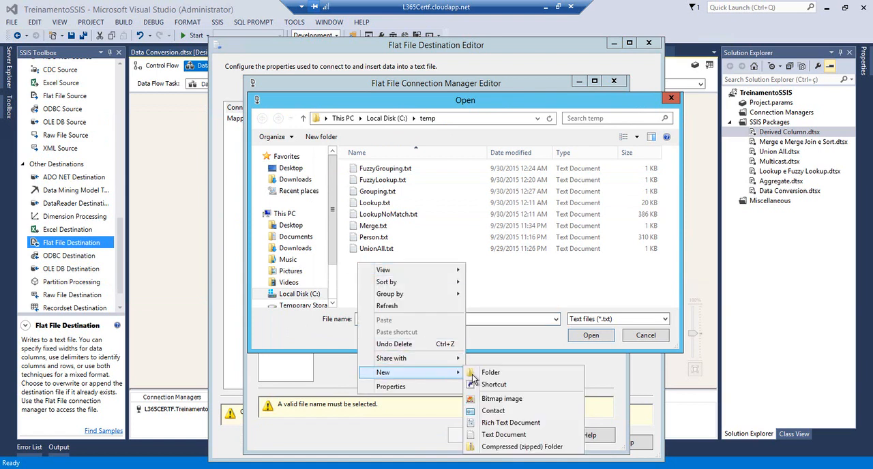
click(505, 435)
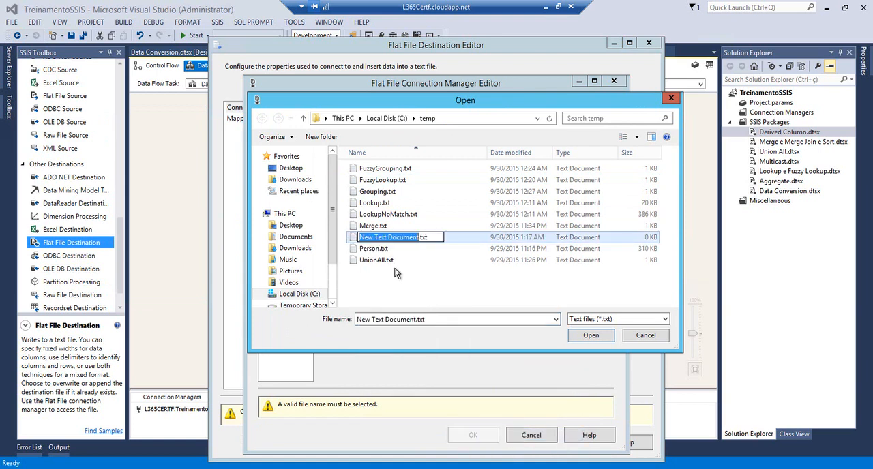
text(Deri)
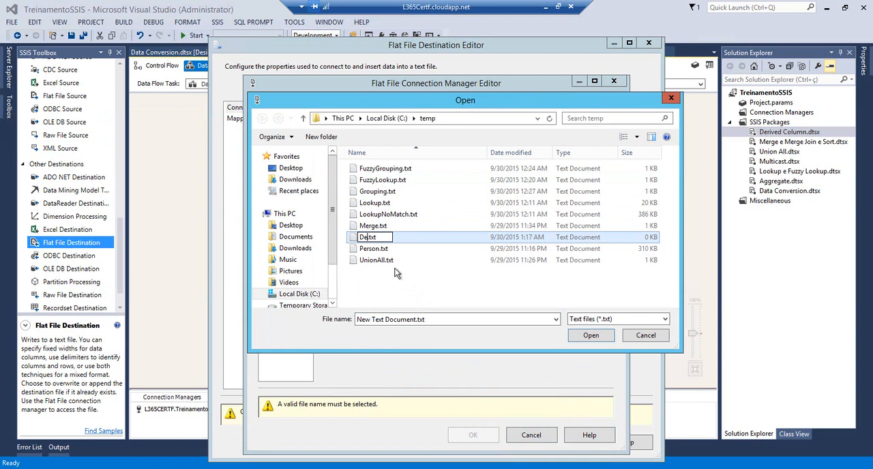
text(vedColum)
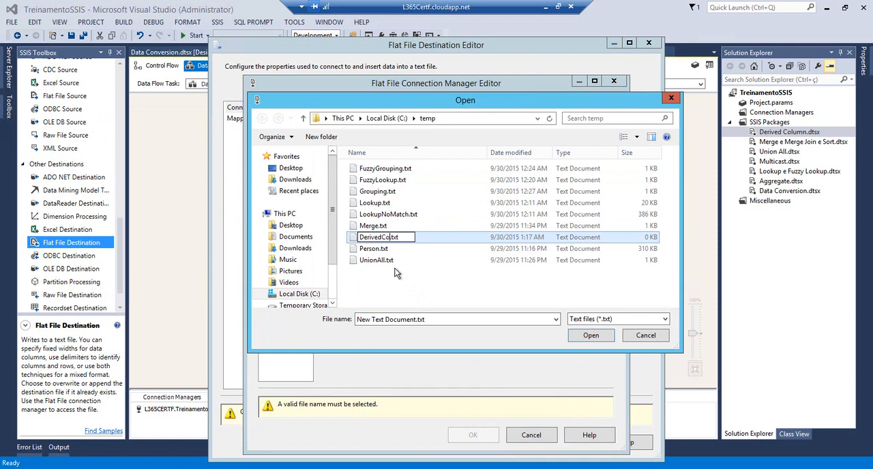
text(n)
click(380, 281)
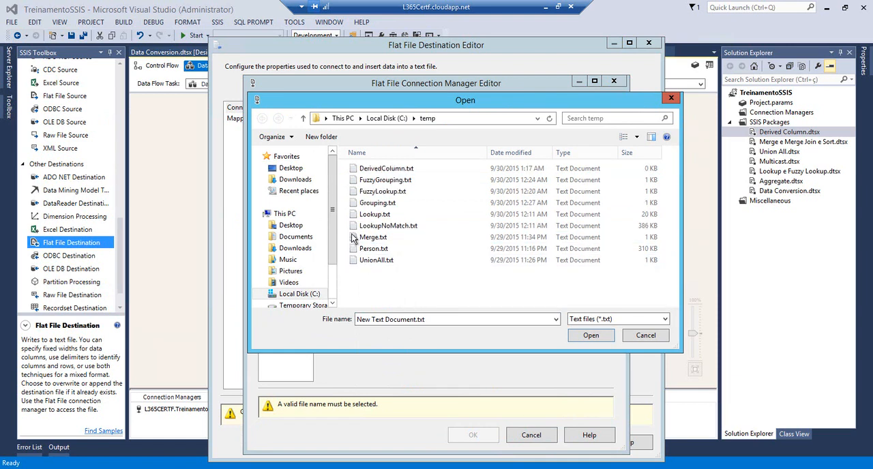
click(373, 168)
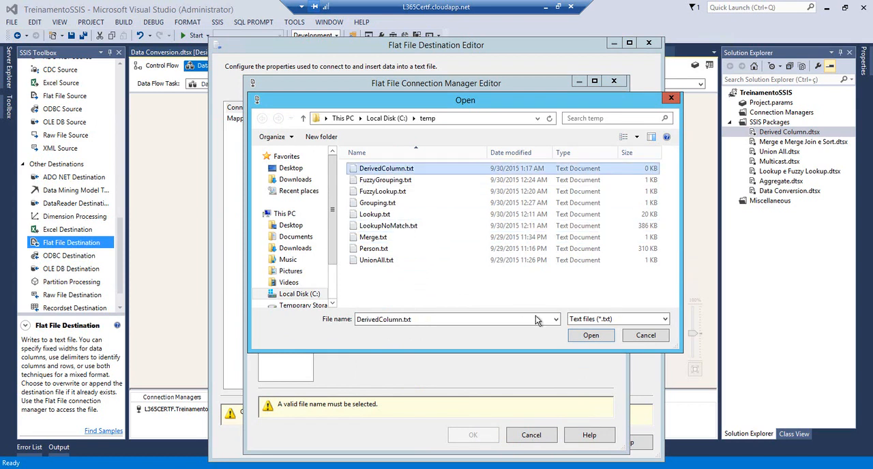
click(589, 335)
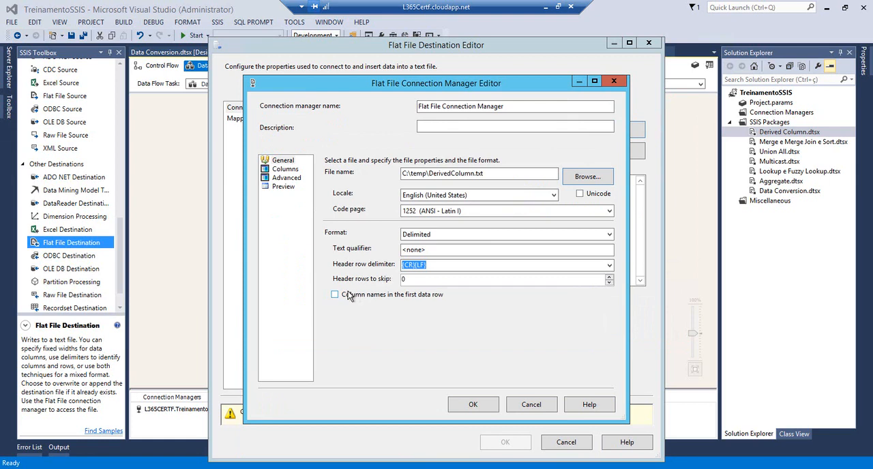
Enable column names in the first data row, review the column definitions, and accept the flat file connection
click(280, 170)
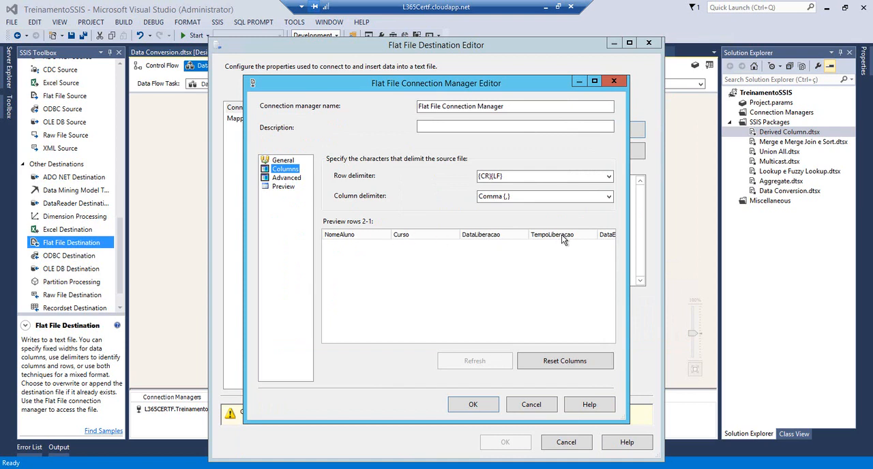
click(604, 234)
click(285, 177)
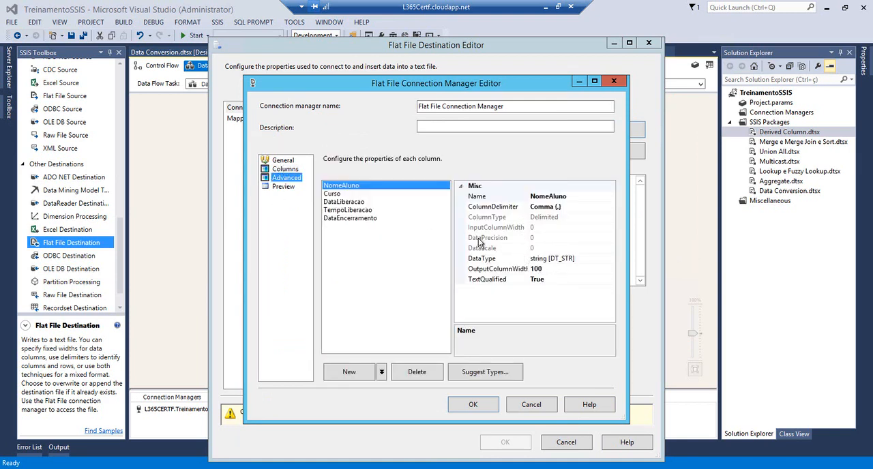
click(333, 195)
click(333, 209)
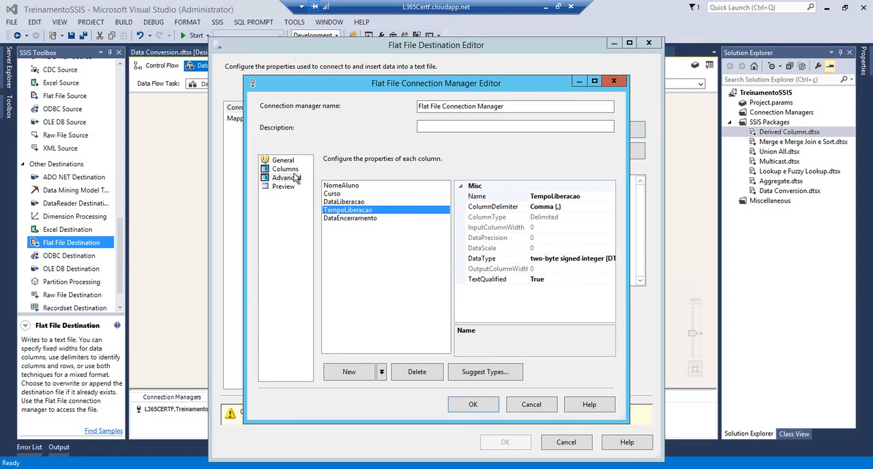
click(282, 161)
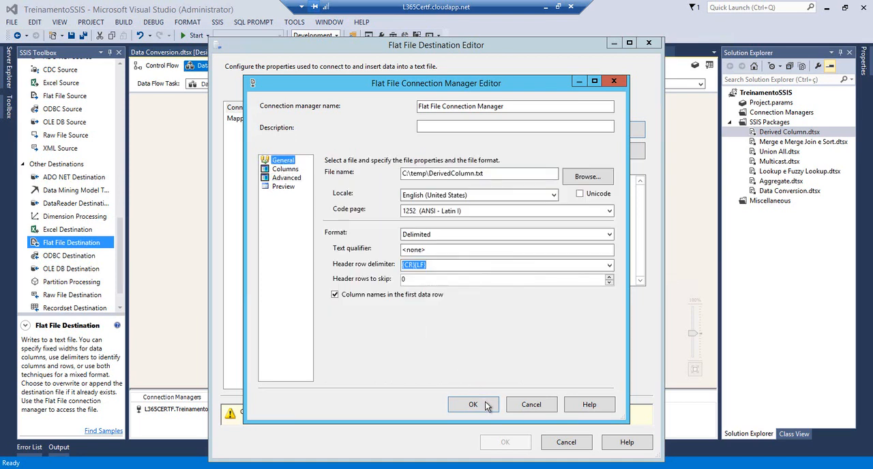
click(472, 405)
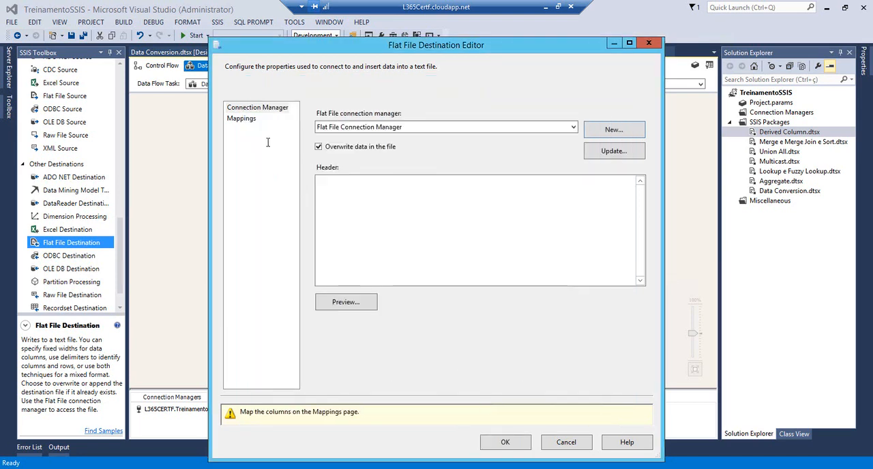
Map the input columns to the matching columns of the Flat File Destination and save the package
click(242, 119)
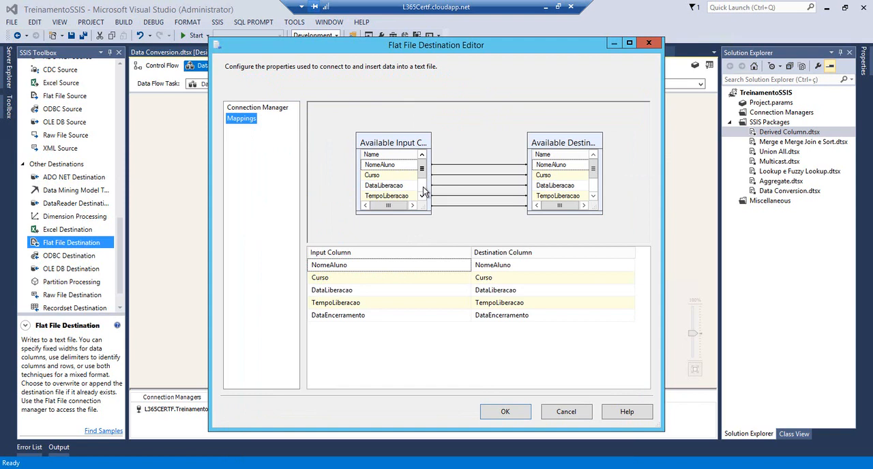
click(504, 413)
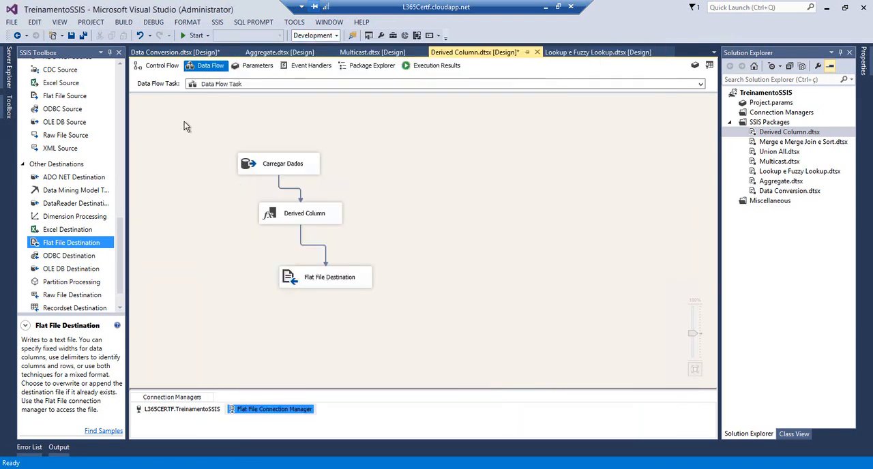
click(70, 35)
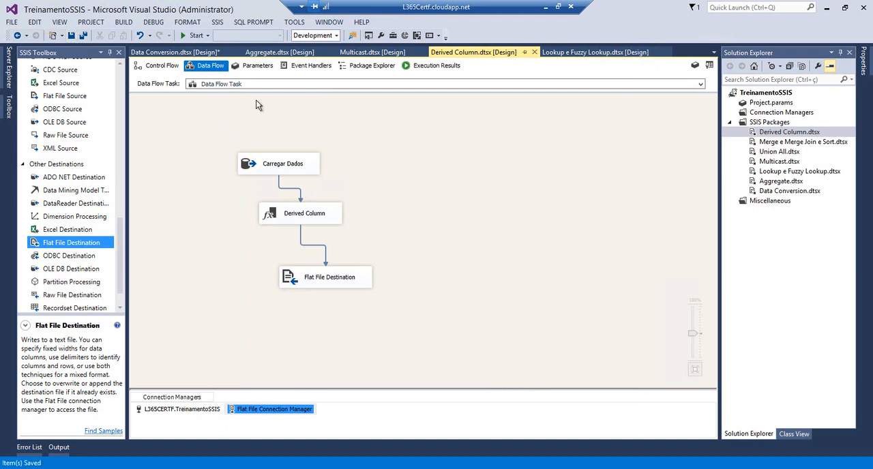
Run the Derived Column package in debug mode and close the debug windows below the data flow
click(196, 35)
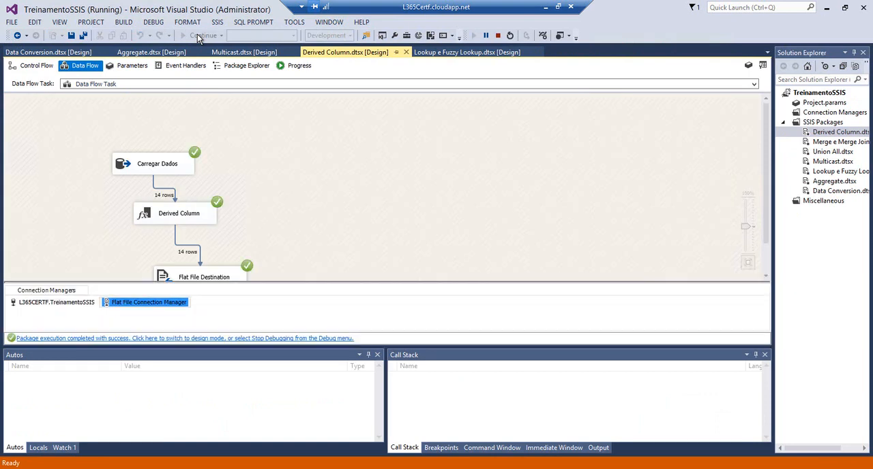
click(764, 354)
click(764, 356)
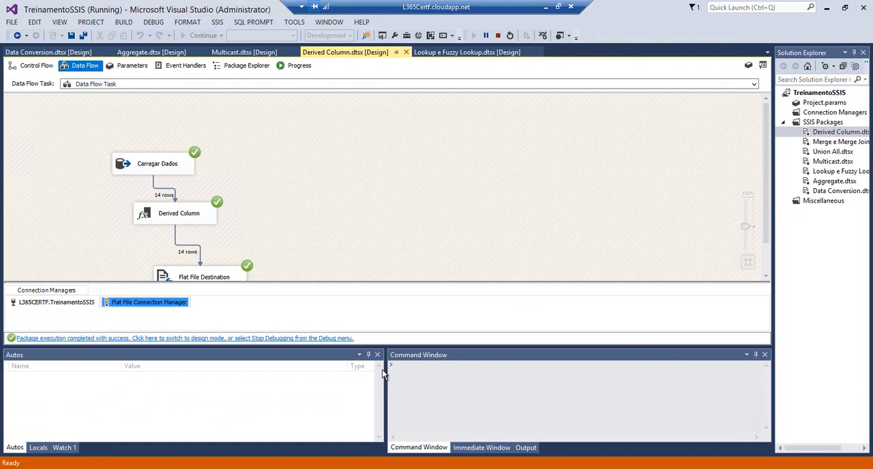
click(377, 354)
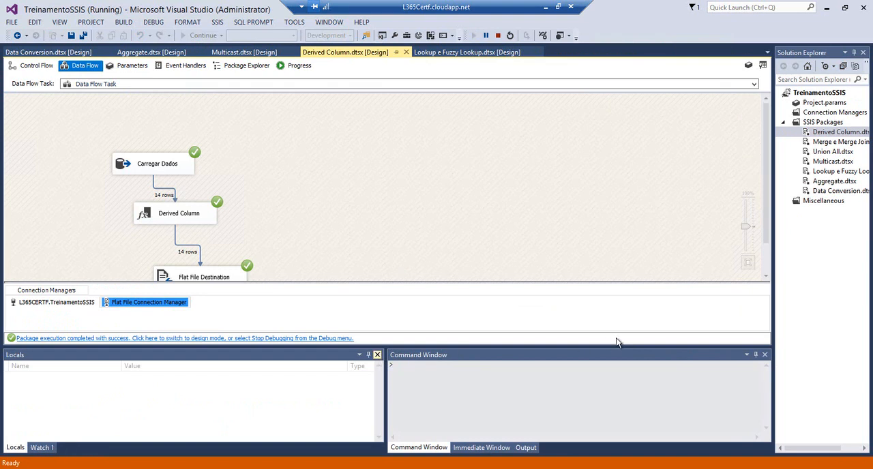
click(764, 354)
click(379, 356)
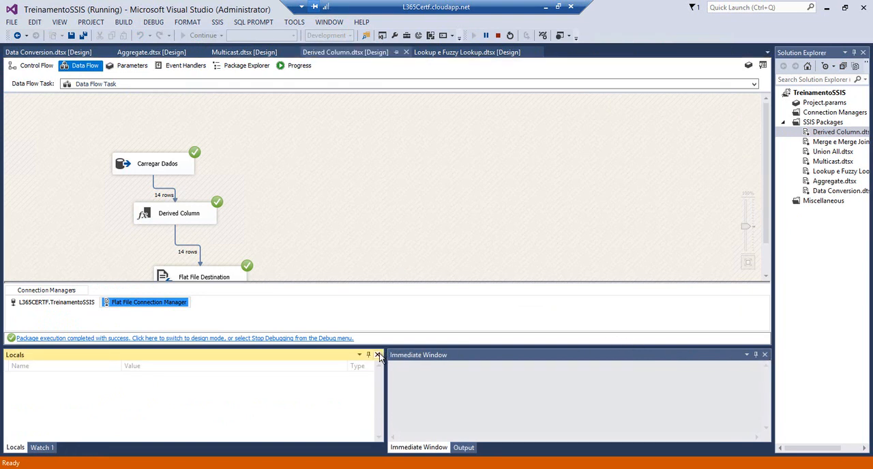
click(378, 356)
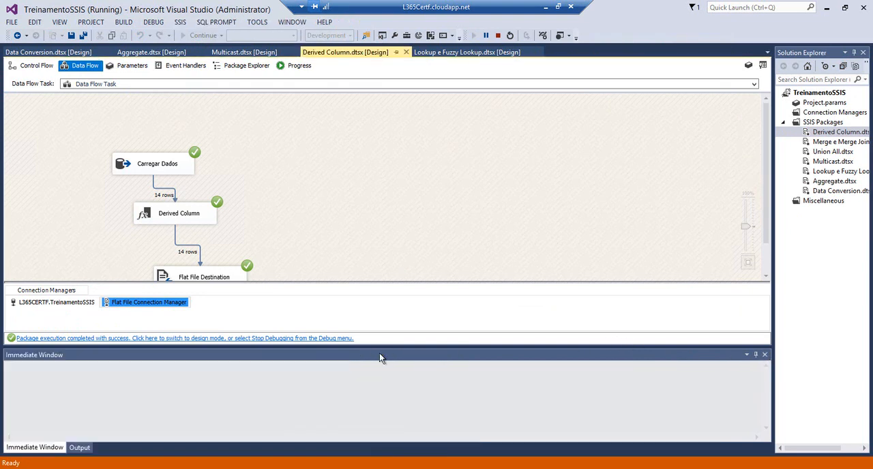
click(764, 355)
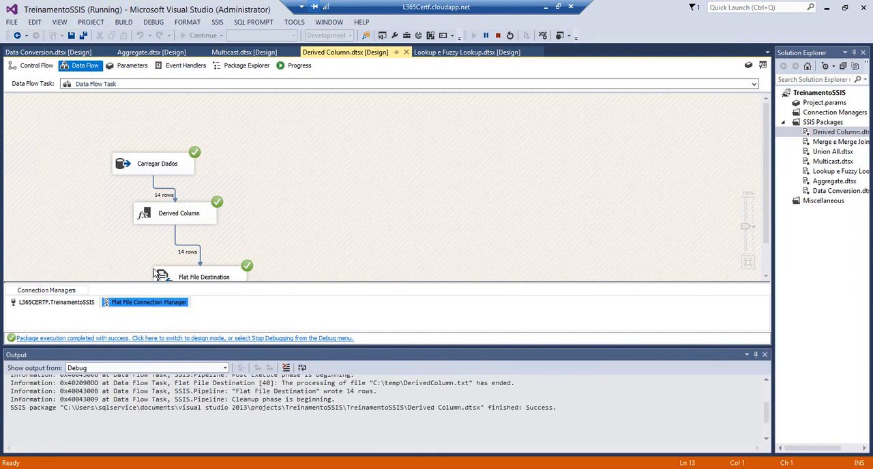
click(764, 355)
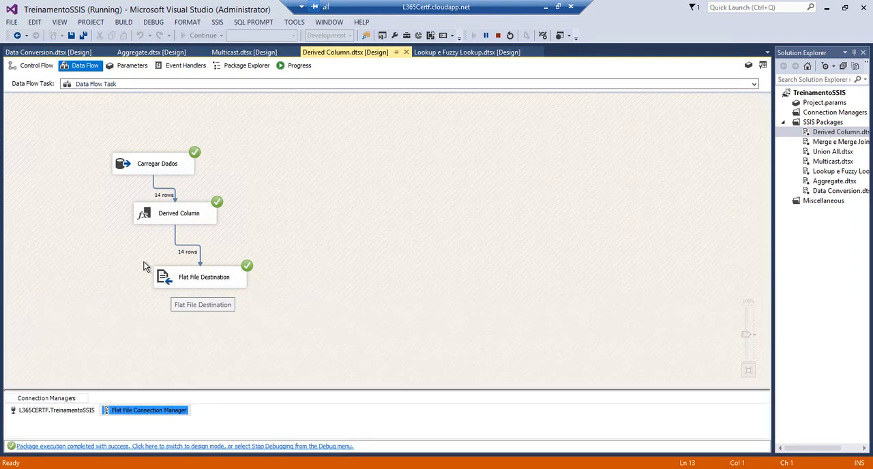
Switch to the C:\temp folder and open DerivedColumn.txt in Notepad
mouse_move(132, 466)
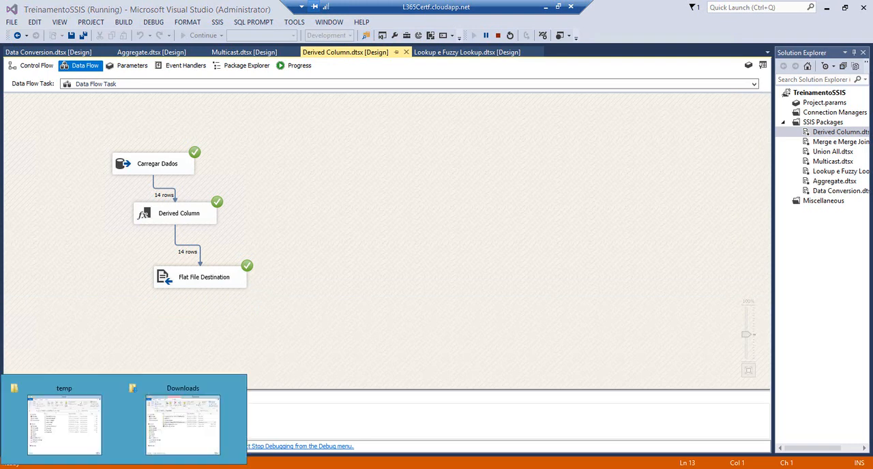
right_click(199, 468)
click(198, 451)
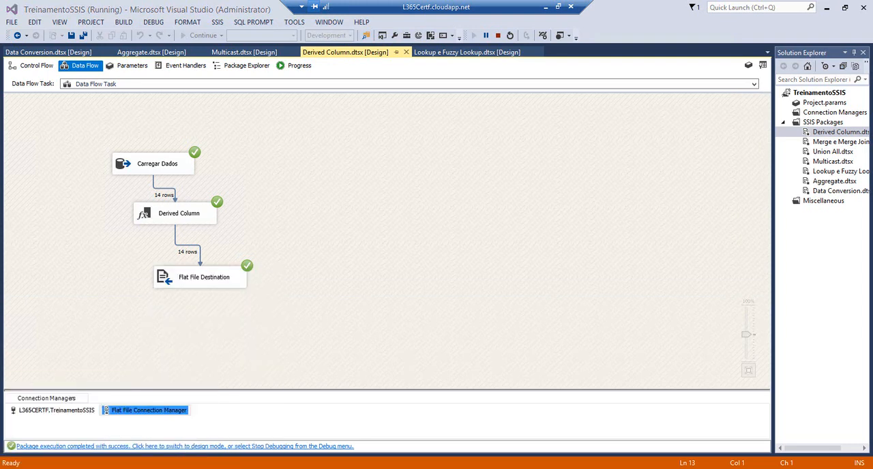
click(90, 423)
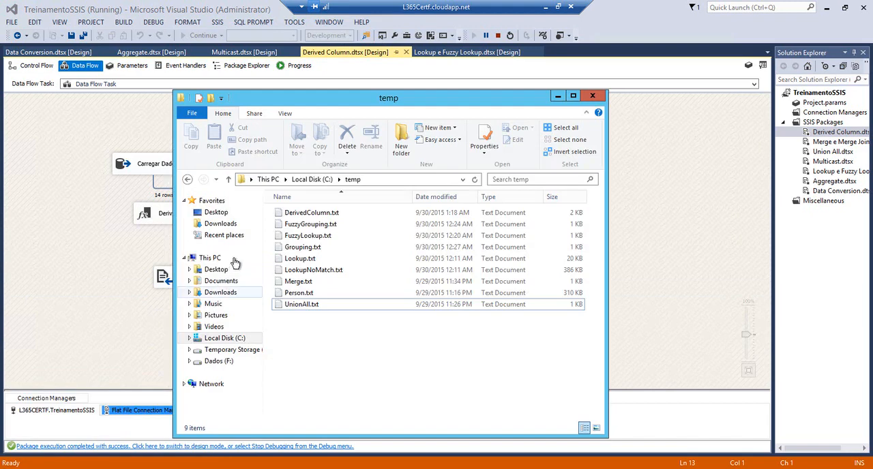
drag(402, 102, 523, 108)
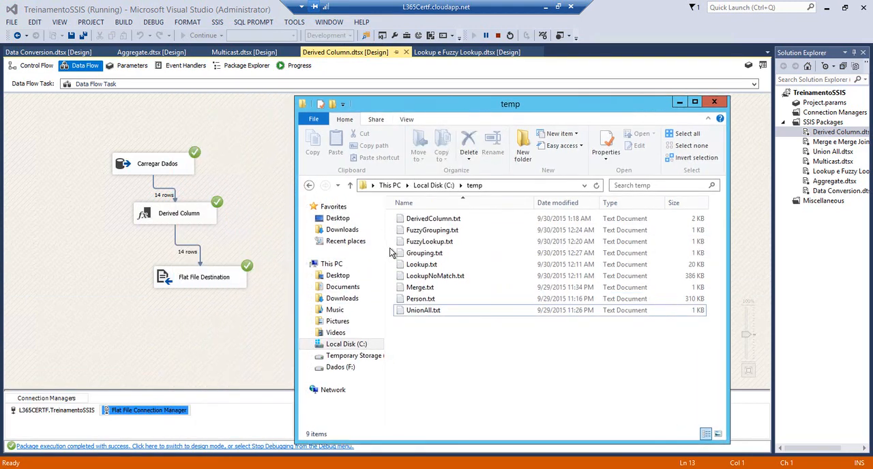
click(406, 218)
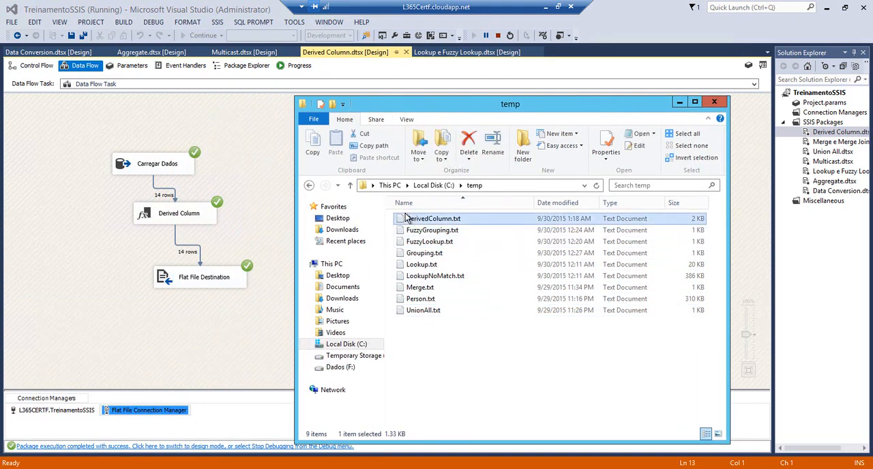
double_click(406, 218)
drag(281, 98, 437, 109)
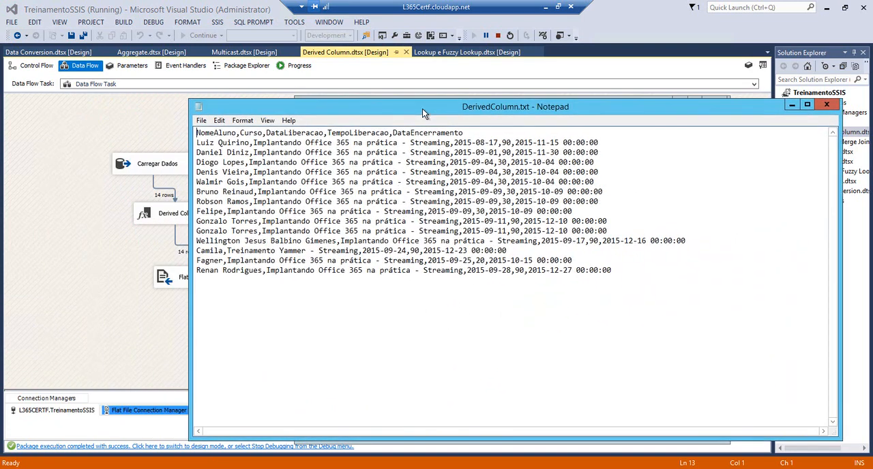
Check the exported records, comparing the first row's DataLiberacao and TempoLiberacao with its DataEncerramento value
drag(201, 143, 250, 143)
click(258, 143)
drag(454, 143, 500, 142)
double_click(506, 142)
drag(515, 143, 559, 143)
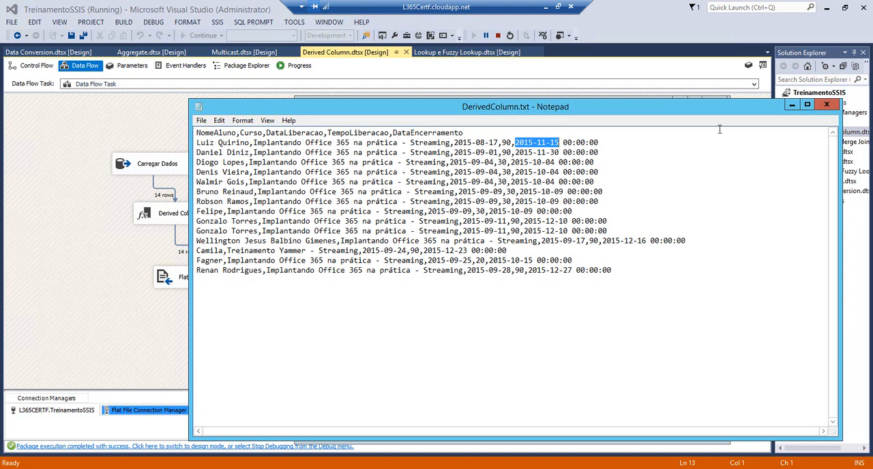
drag(589, 261, 461, 222)
click(699, 203)
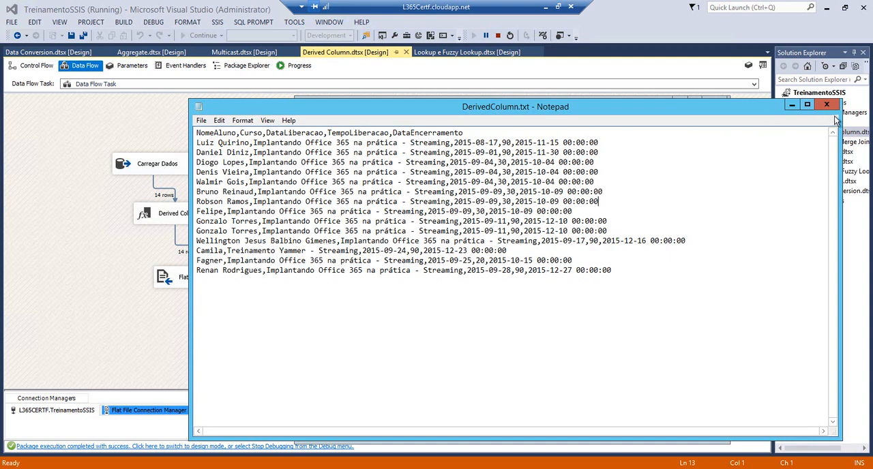
Close DerivedColumn.txt and return to the package to stop debugging and save it
click(827, 106)
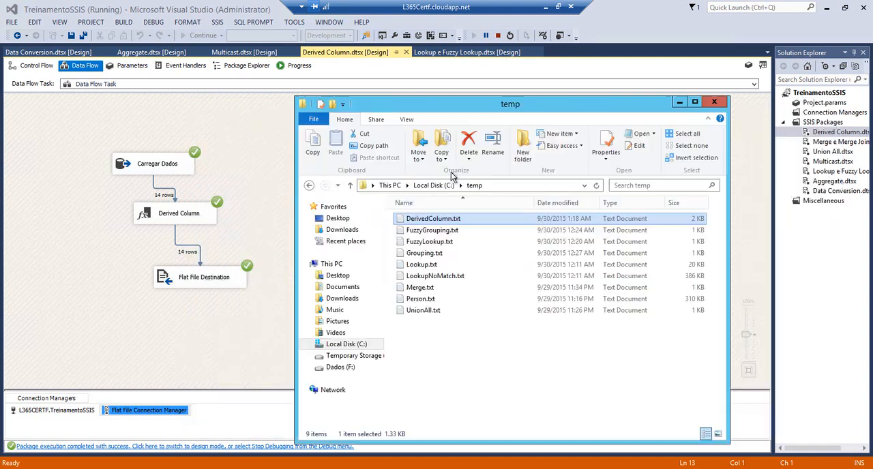
click(680, 104)
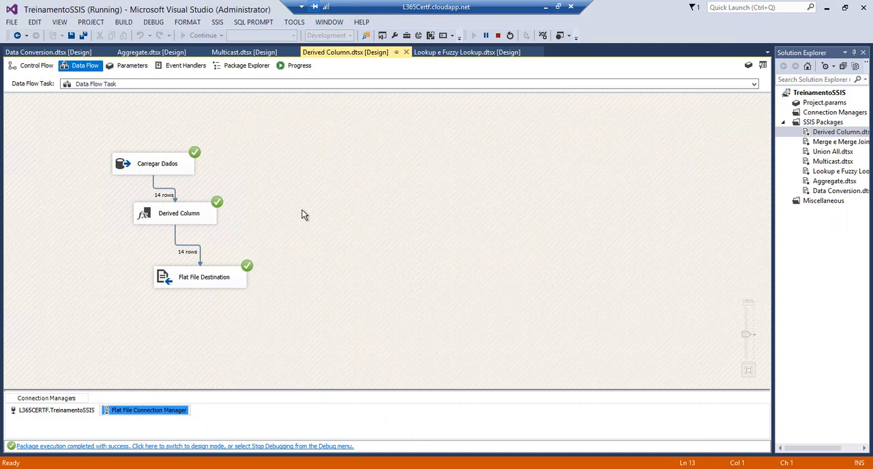
click(498, 34)
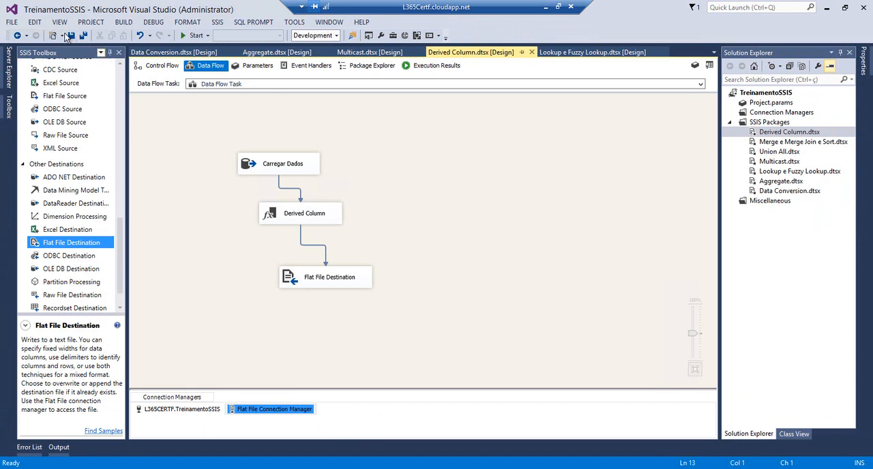
click(70, 36)
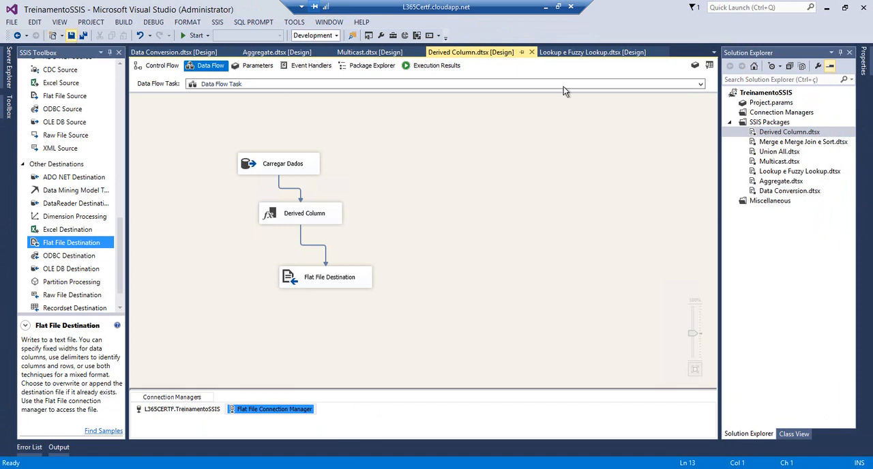
Open the Merge e Merge Join e Sort.dtsx package and go into its Data Flow Task
double_click(758, 142)
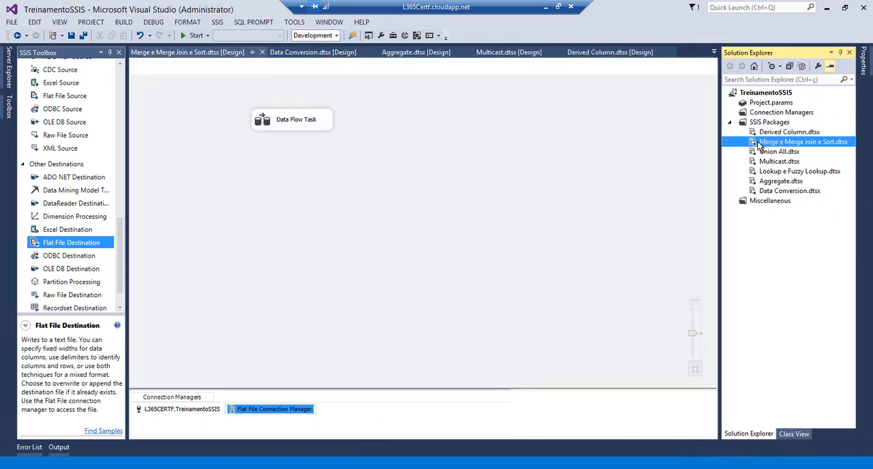
click(279, 125)
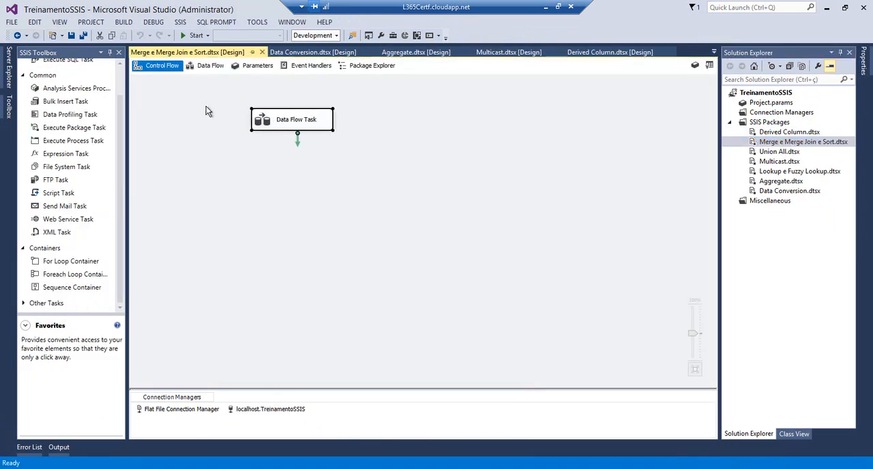
click(119, 79)
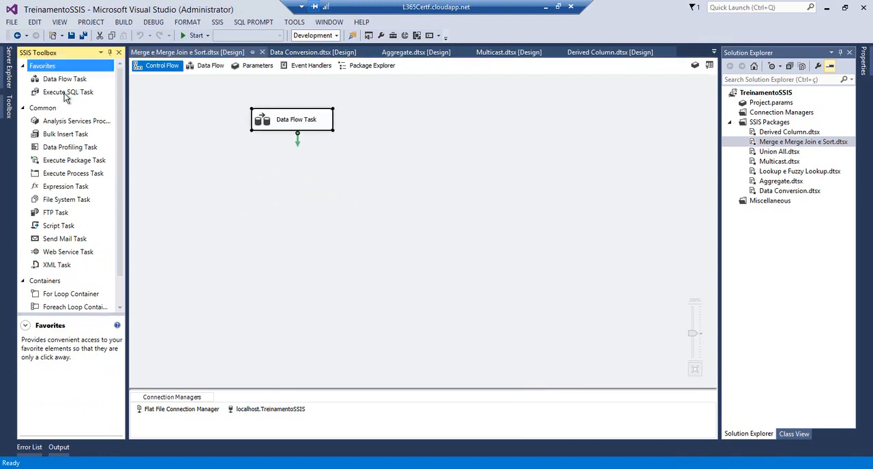
drag(68, 79, 260, 120)
double_click(259, 121)
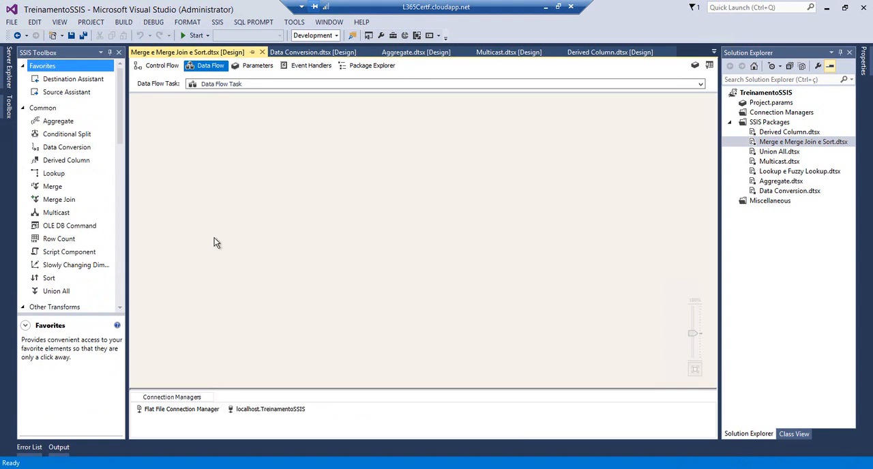
Add a Merge transformation and a Sort transformation to the empty data flow
mouse_move(121, 133)
mouse_down()
mouse_move(115, 214)
mouse_move(123, 143)
mouse_up()
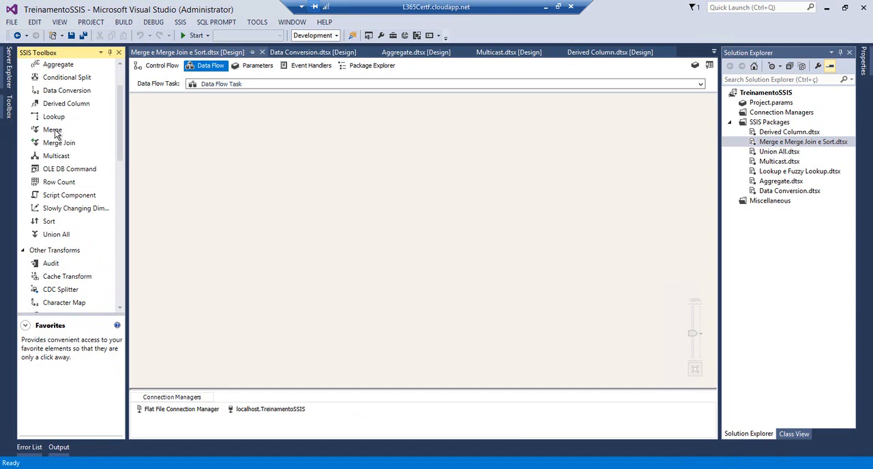
drag(52, 130, 255, 130)
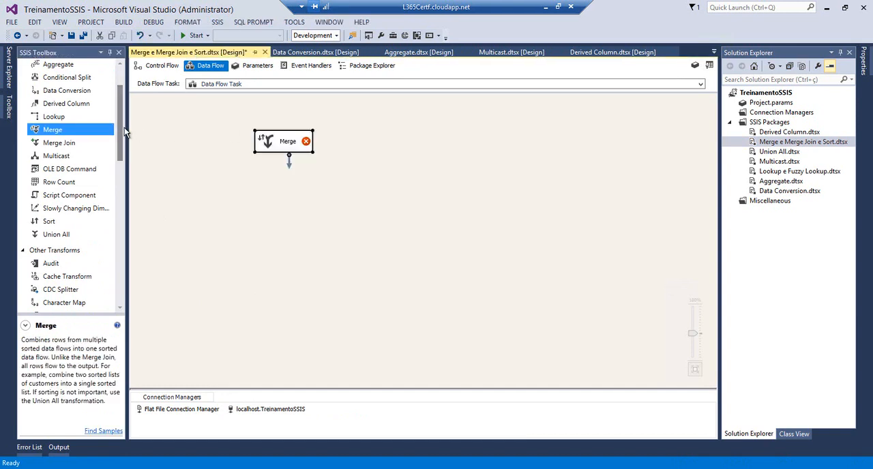
drag(120, 131, 86, 136)
drag(50, 208, 245, 186)
Add two OLE DB Sources to the data flow and arrange Merge and Sort below and between them
drag(120, 146, 118, 273)
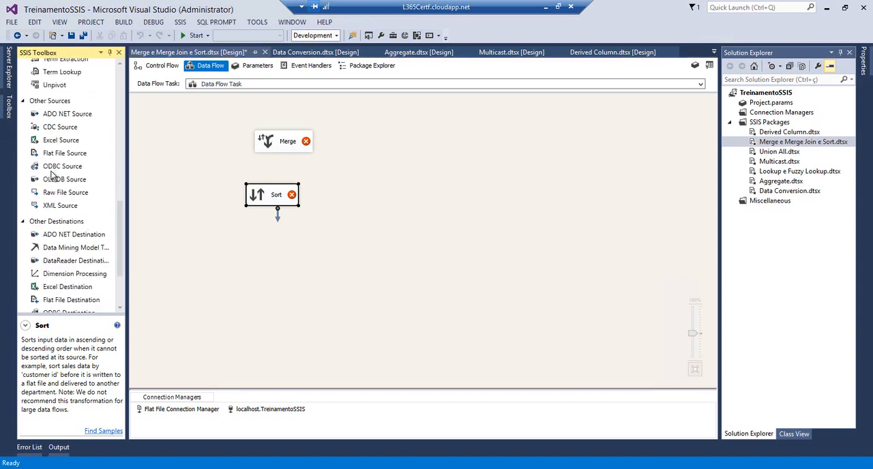
drag(59, 182, 377, 144)
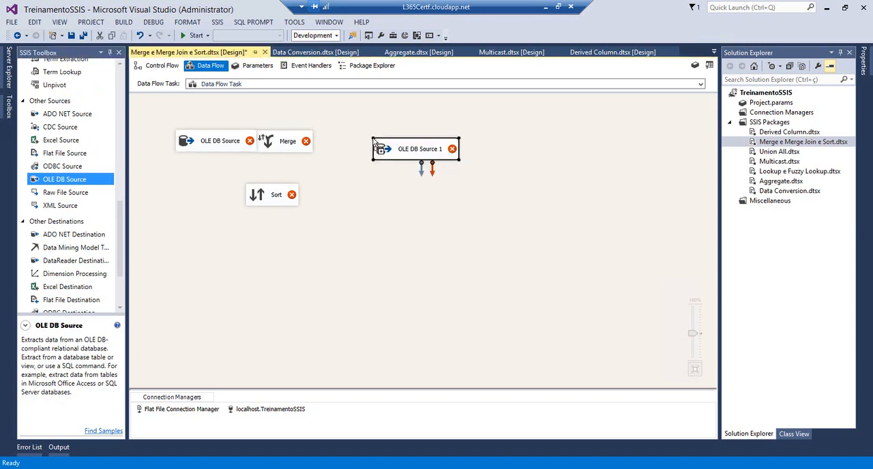
drag(303, 144, 326, 150)
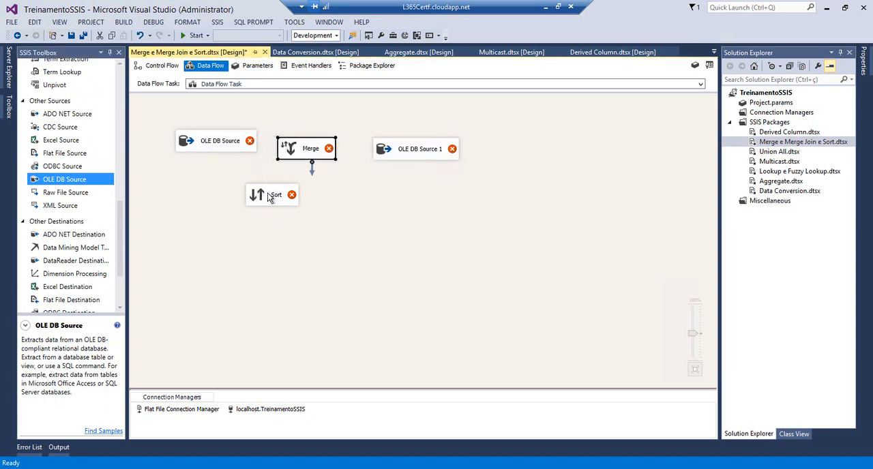
click(267, 197)
drag(272, 195, 339, 234)
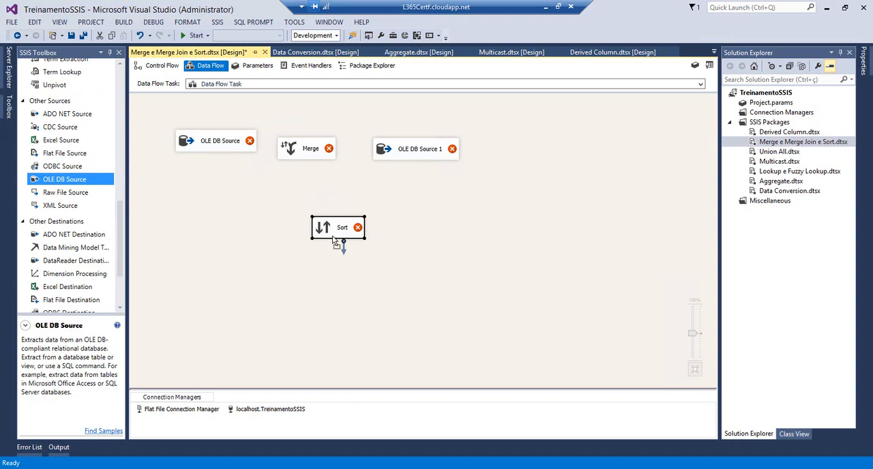
drag(304, 156, 321, 203)
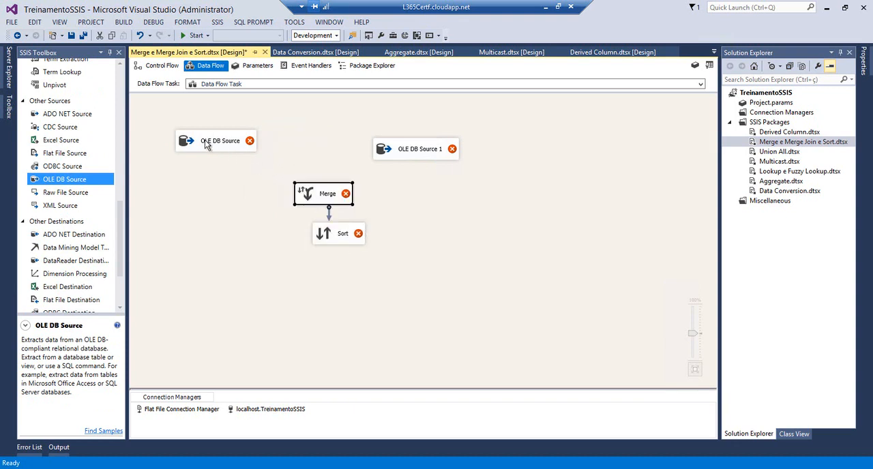
Configure the first OLE DB Source to read [dbo].[tbOfflineSales] through localhost.TreinamentoSSIS, keeping all its columns
click(206, 145)
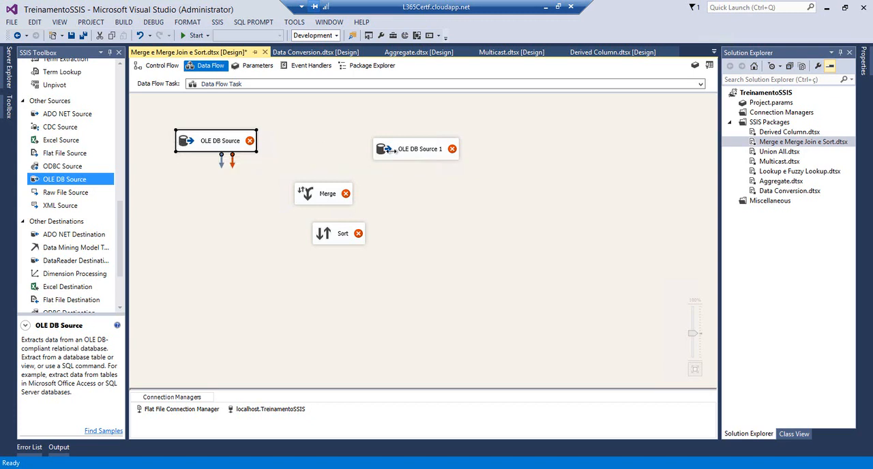
click(382, 152)
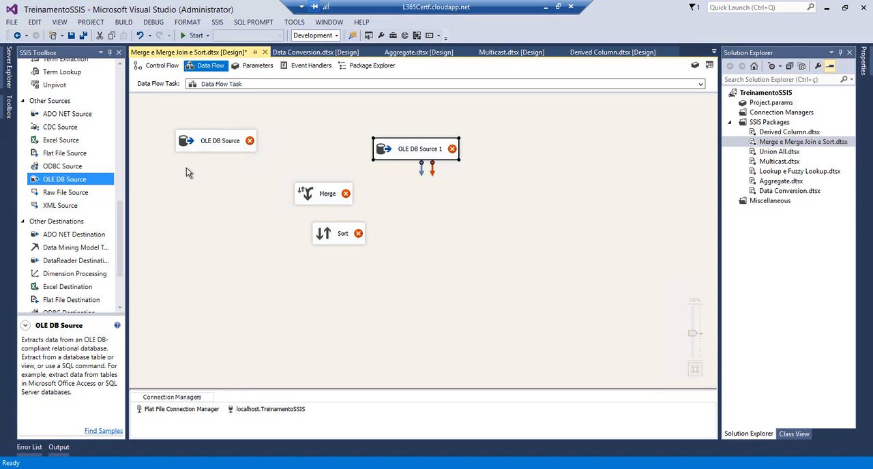
click(186, 146)
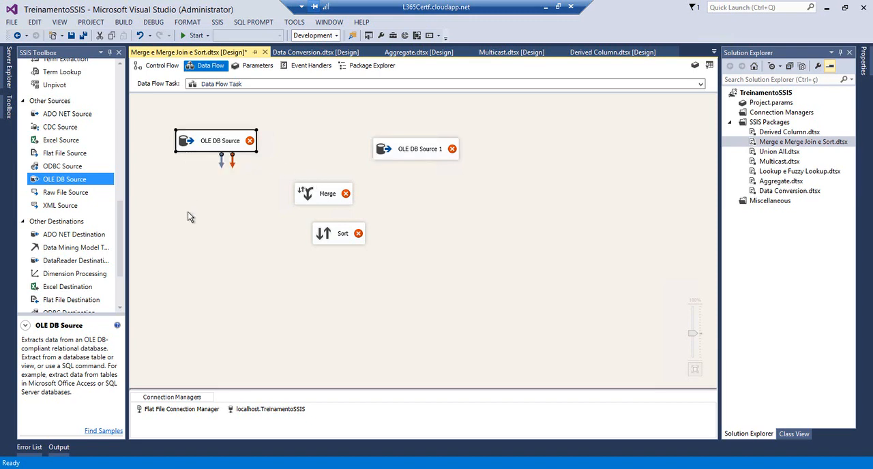
double_click(182, 141)
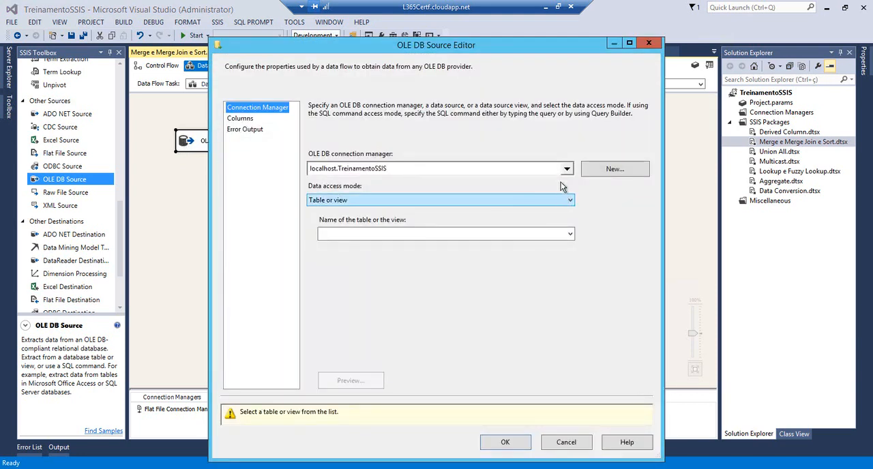
click(566, 169)
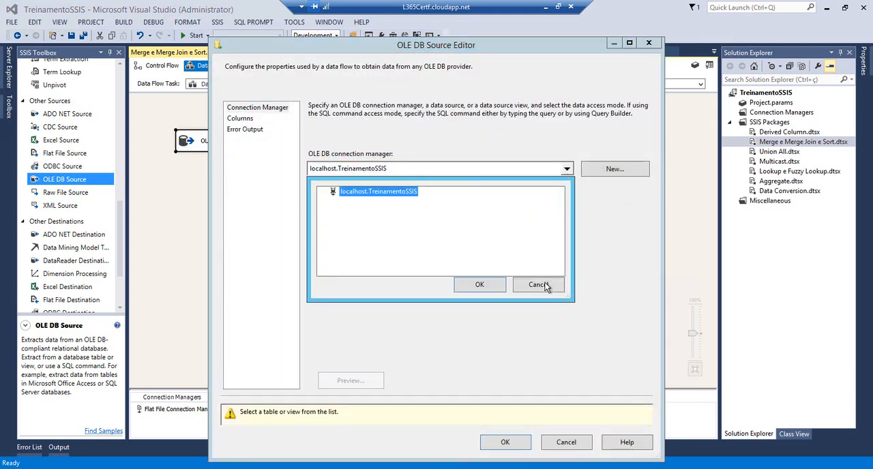
click(544, 286)
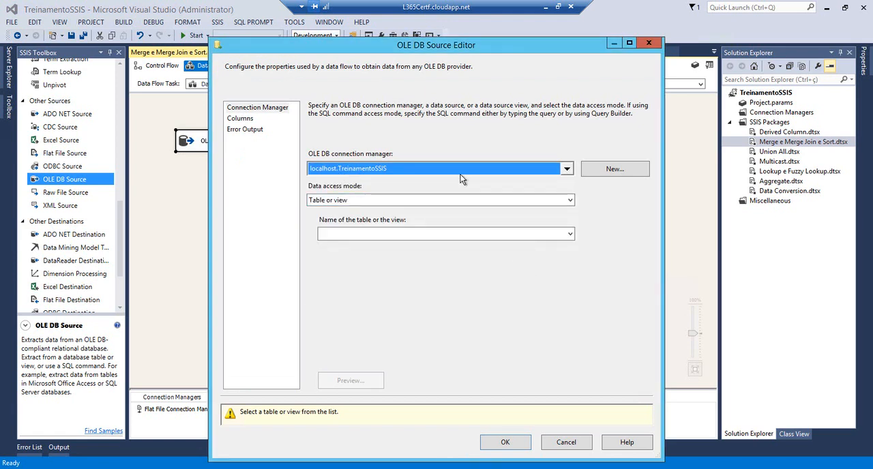
click(570, 234)
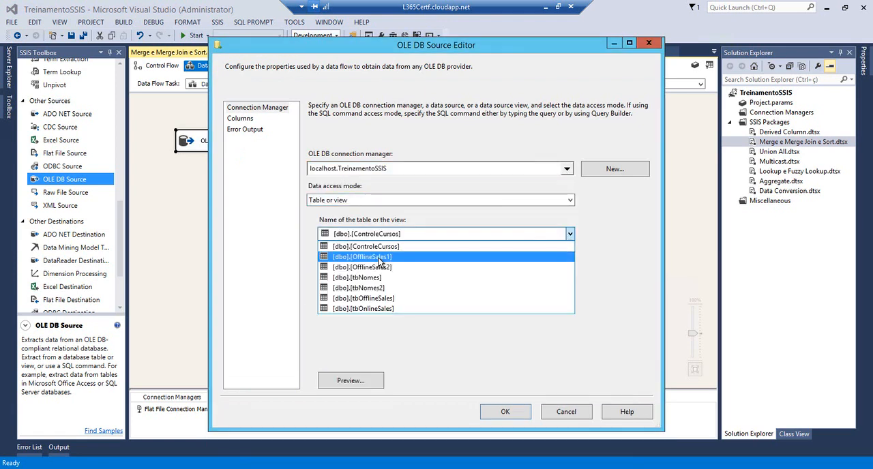
click(345, 299)
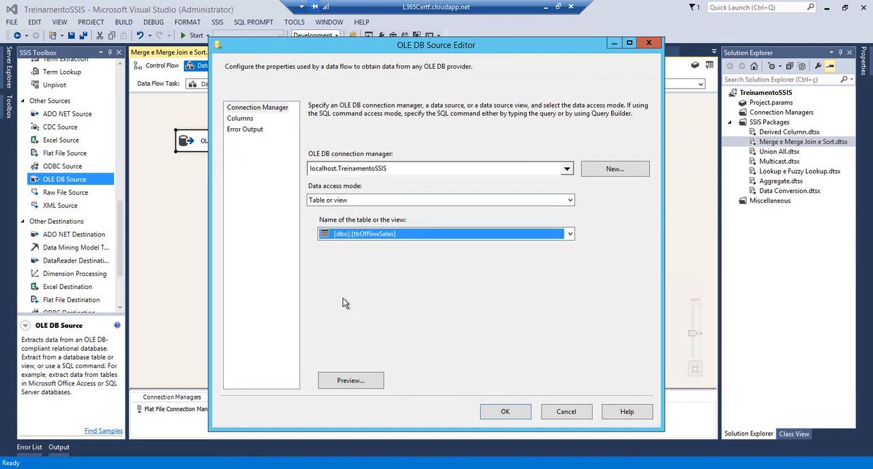
click(237, 121)
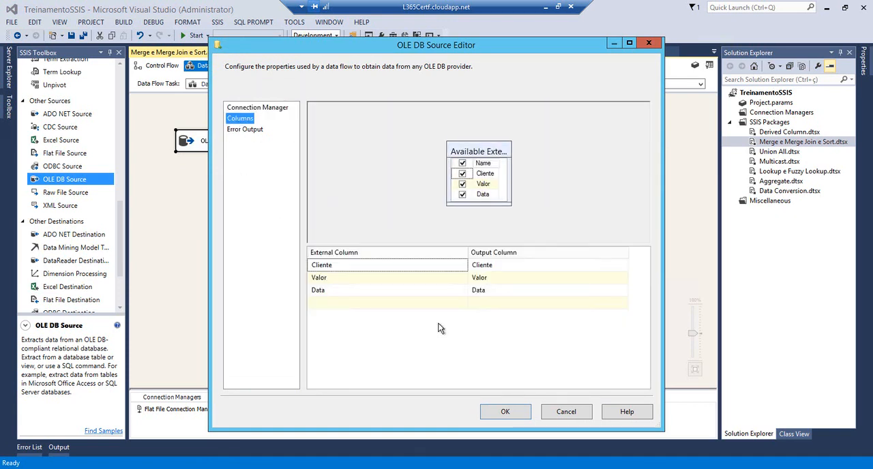
click(508, 418)
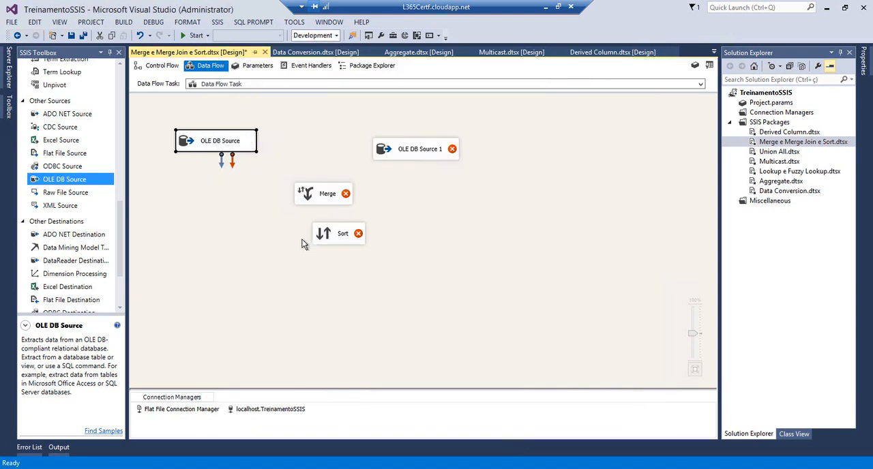
Configure OLE DB Source 1 to read the [dbo].[tbOnlineSales] table, keeping all its columns
double_click(395, 150)
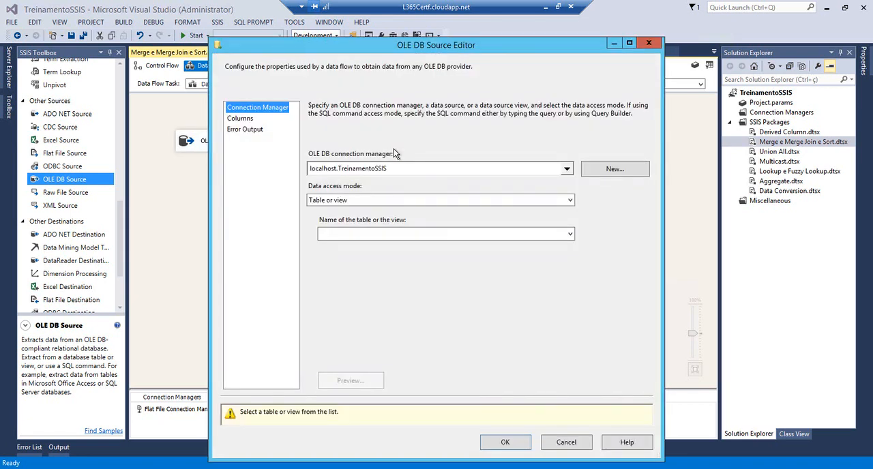
click(570, 236)
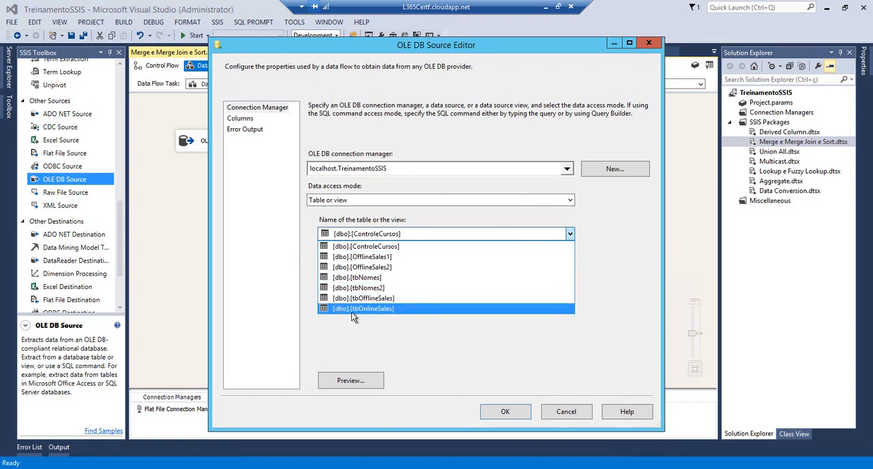
click(351, 308)
click(235, 118)
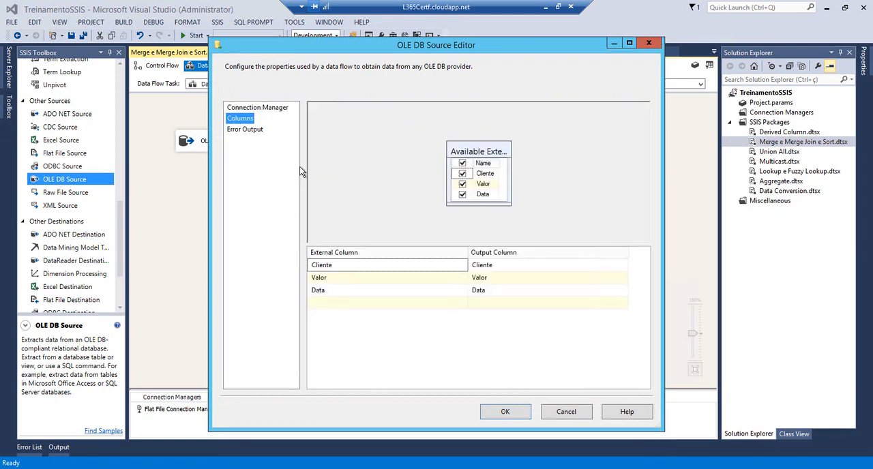
click(505, 412)
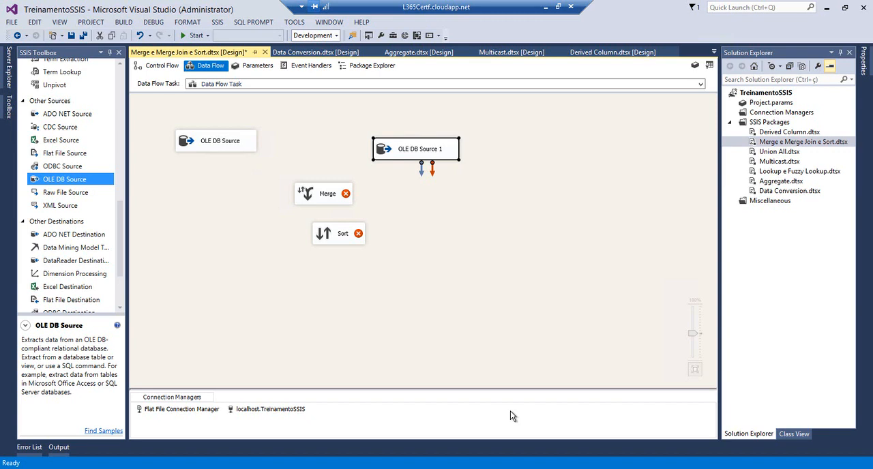
Place the Sort below the first source, move Merge lower between the branches, and add a second Sort below OLE DB Source 1
drag(319, 233, 177, 188)
drag(324, 195, 340, 236)
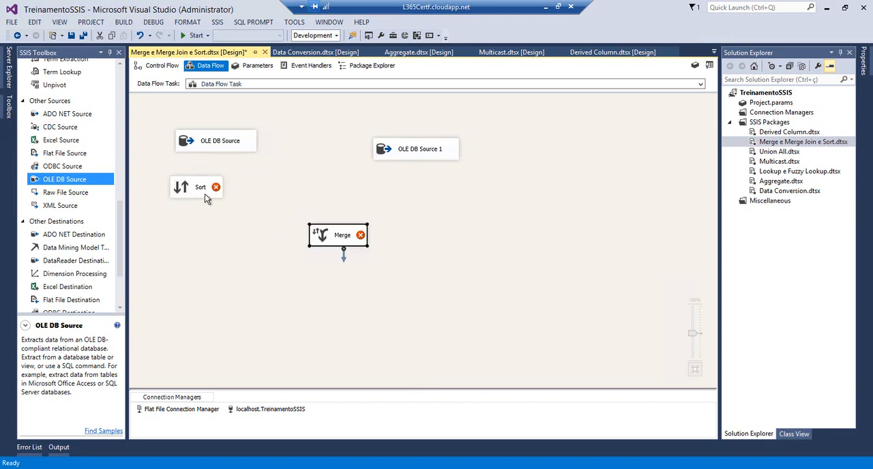
drag(205, 189, 237, 192)
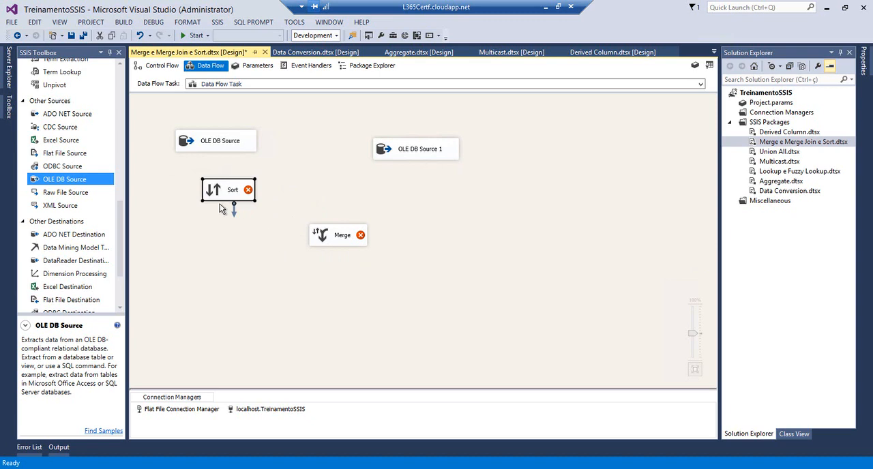
click(120, 169)
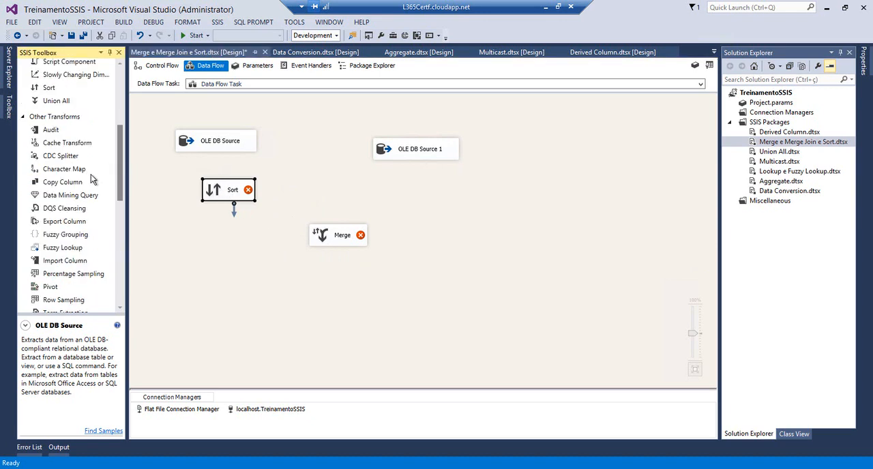
drag(48, 94, 412, 191)
Connect the data output of each OLE DB Source to the Sort transformation beneath it
click(223, 148)
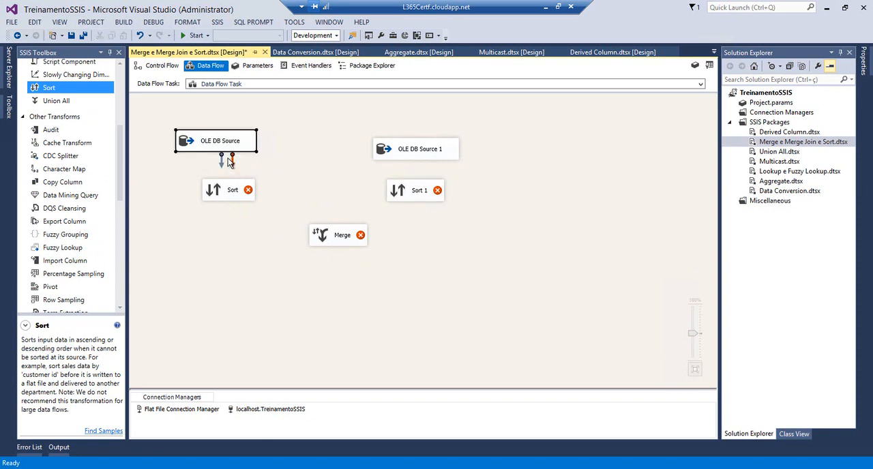
drag(225, 191, 227, 191)
click(417, 157)
drag(419, 179, 413, 191)
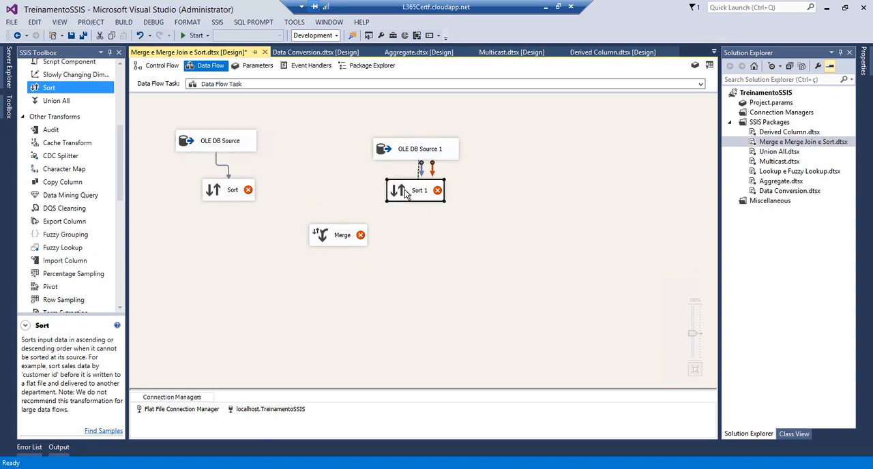
Configure both Sort transformations to sort by the Cliente column in ascending order
double_click(222, 194)
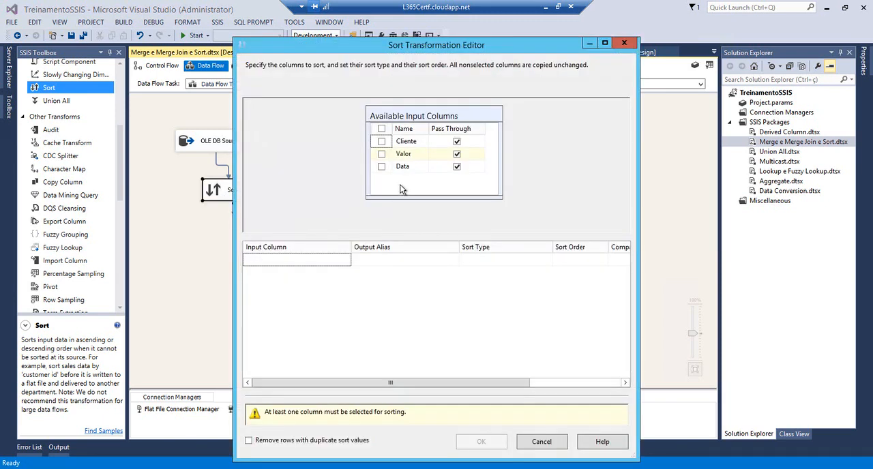
click(381, 141)
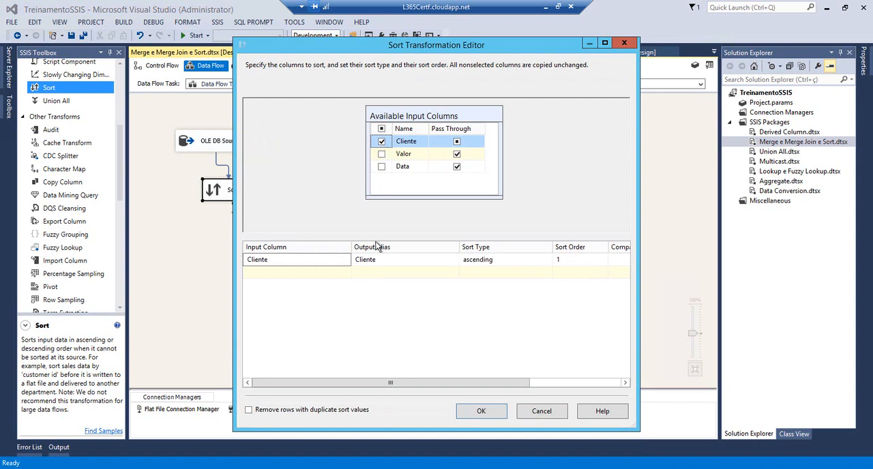
click(493, 410)
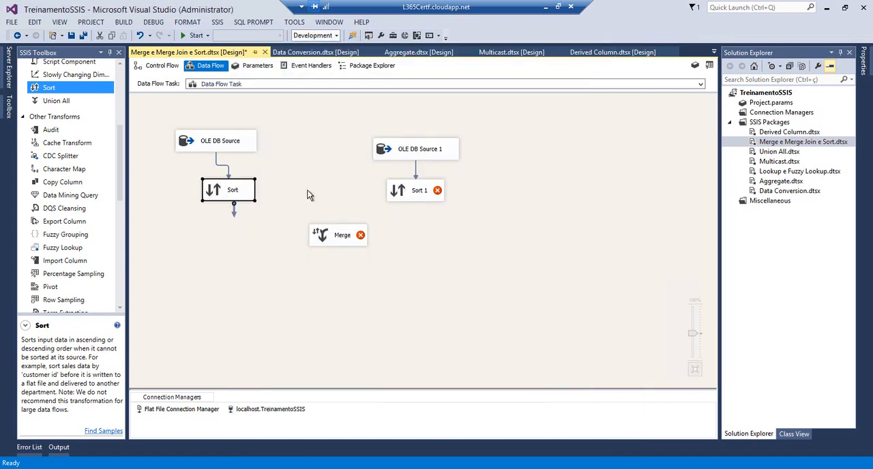
double_click(401, 194)
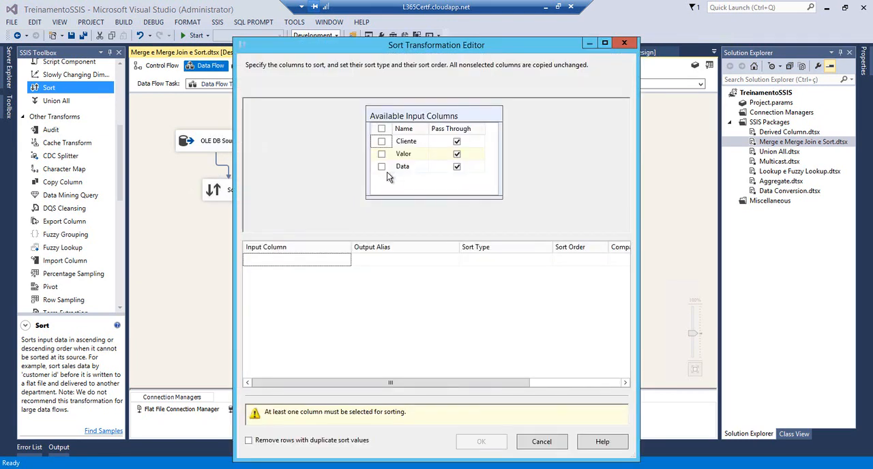
click(381, 141)
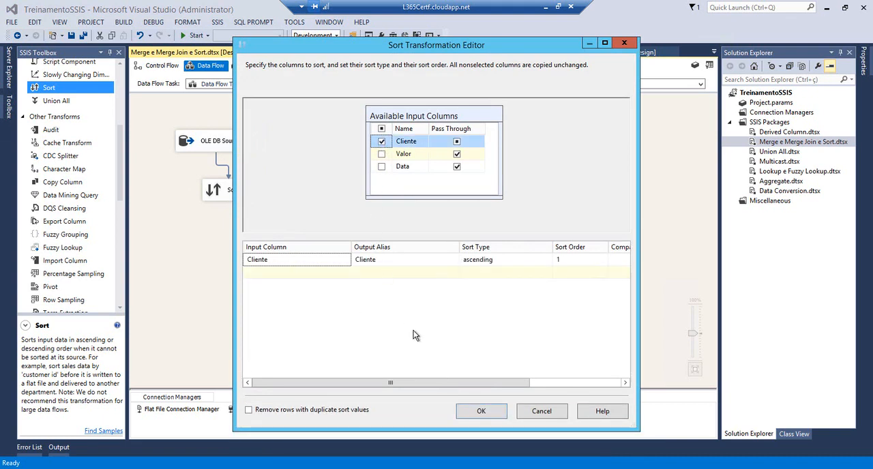
click(462, 409)
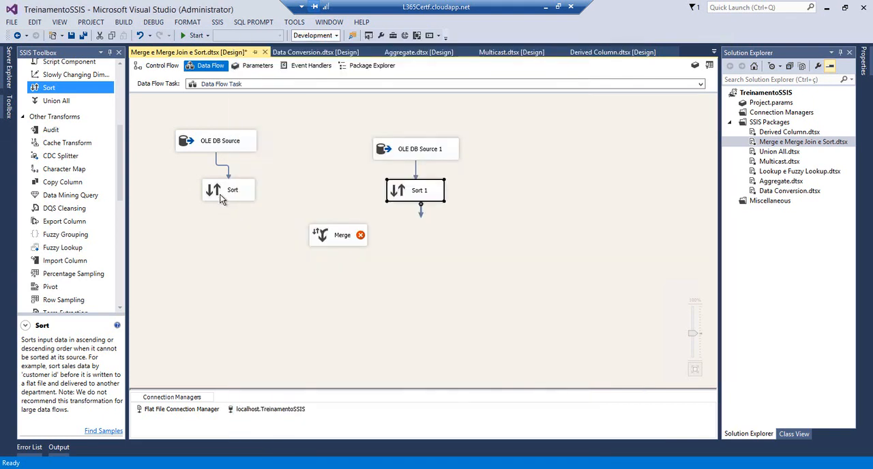
Connect the first Sort's output to the Merge transformation as Merge Input 1
click(219, 194)
drag(234, 212, 317, 236)
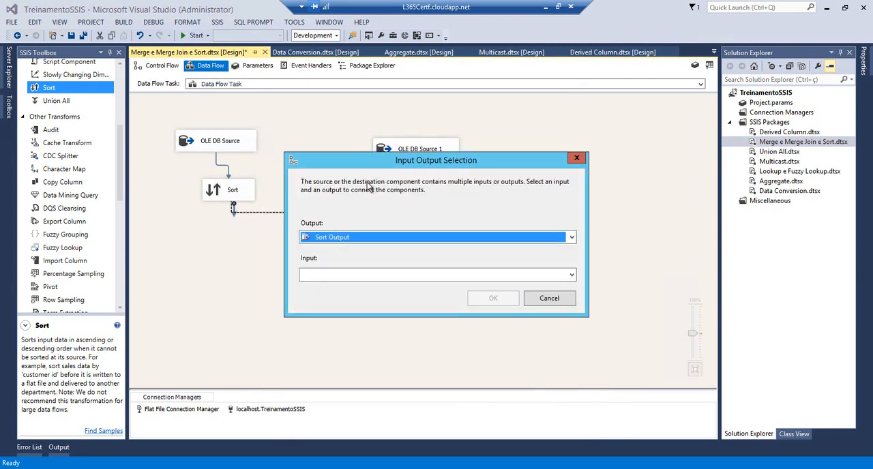
drag(388, 161, 524, 139)
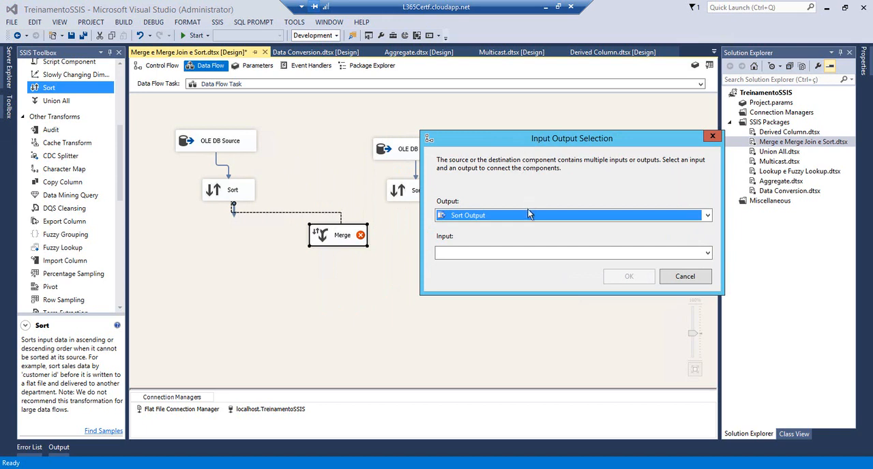
click(470, 218)
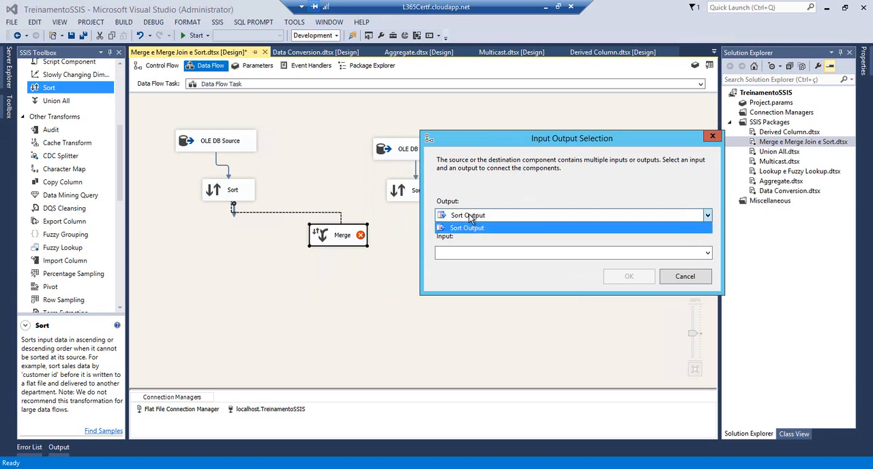
click(467, 227)
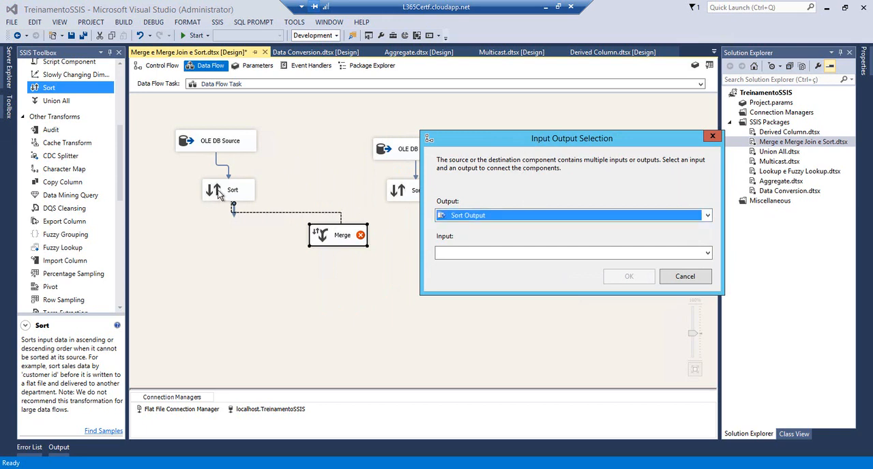
click(504, 253)
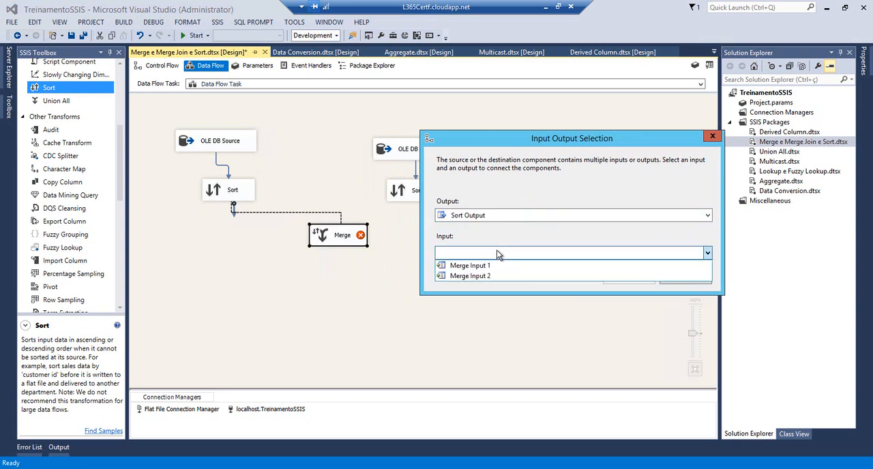
click(446, 266)
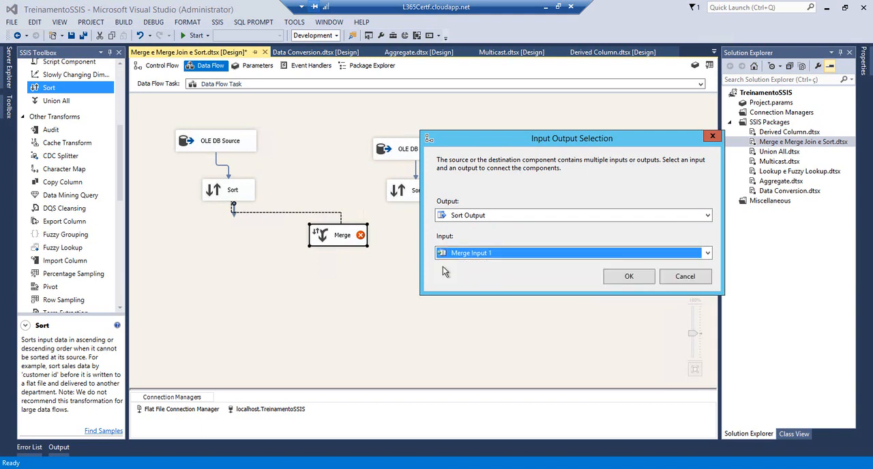
click(625, 277)
Connect Sort 1 to the Merge transformation and accept the Cliente, Valor and Data column mappings between both inputs
click(404, 196)
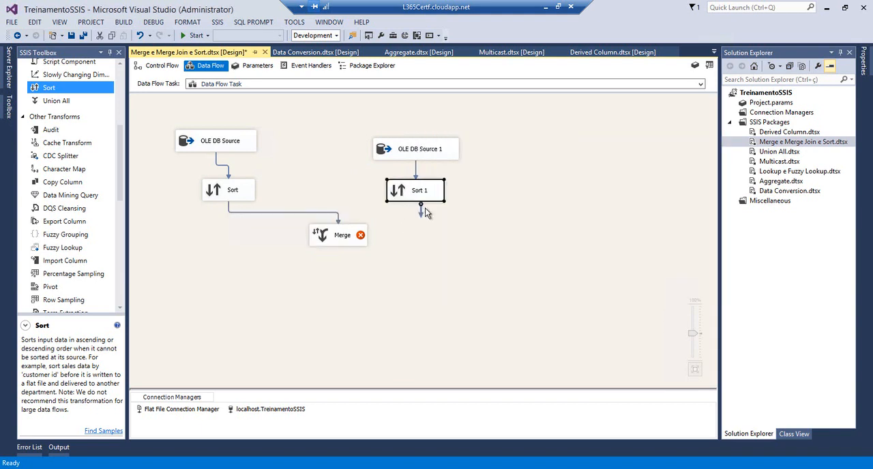
drag(420, 210, 357, 235)
double_click(323, 237)
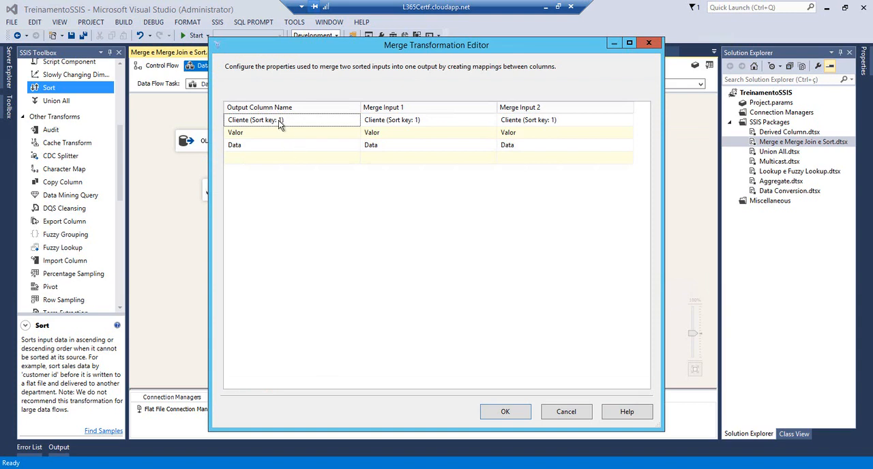
mouse_move(257, 125)
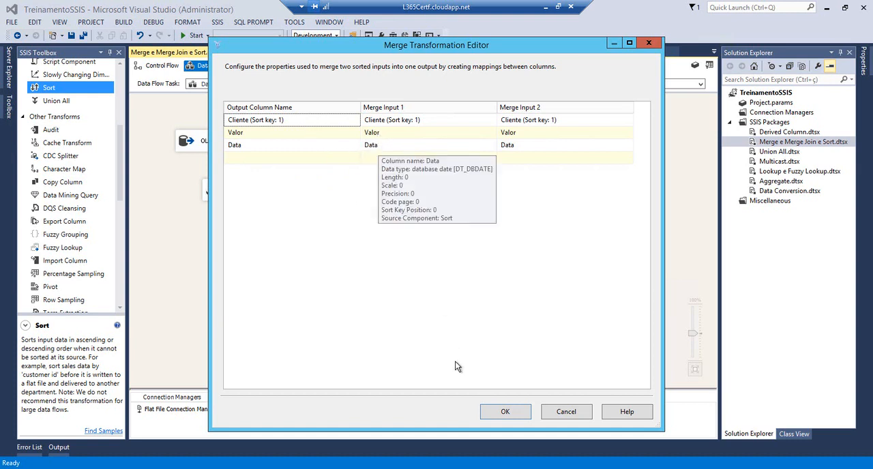
click(502, 413)
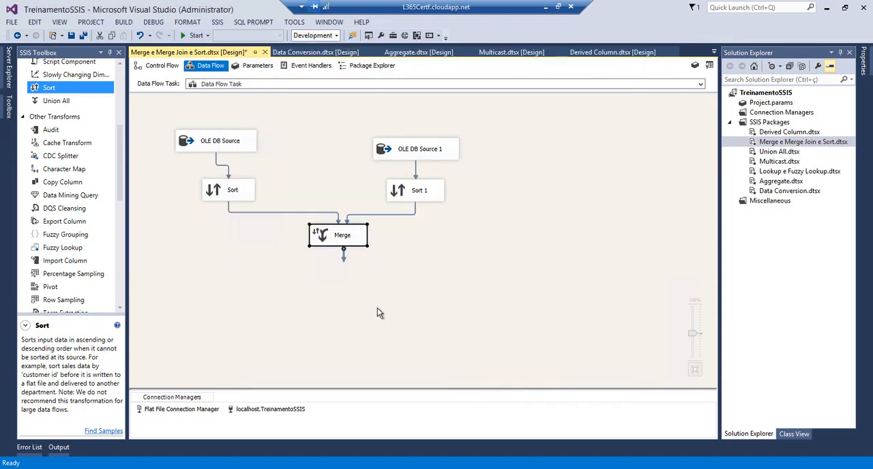
Save the package, add a Flat File Destination below the Merge transformation and connect the Merge output to it
click(83, 35)
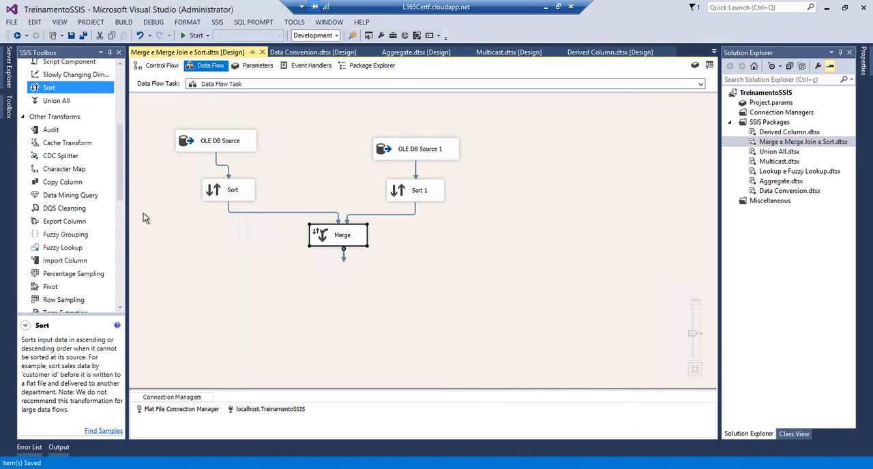
click(121, 216)
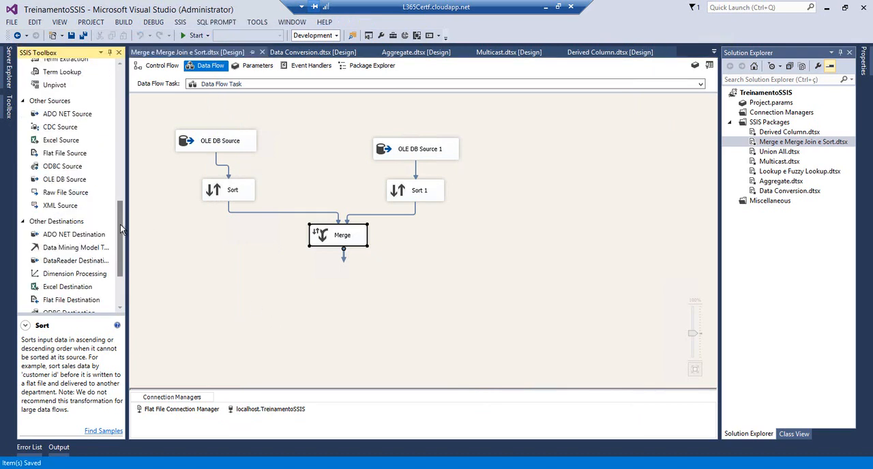
drag(120, 225, 121, 257)
drag(47, 216, 322, 283)
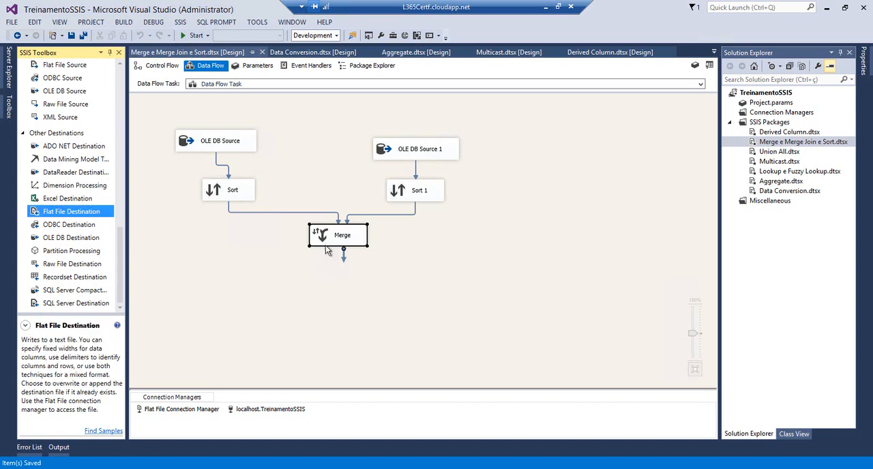
click(321, 242)
drag(339, 254, 345, 293)
double_click(344, 294)
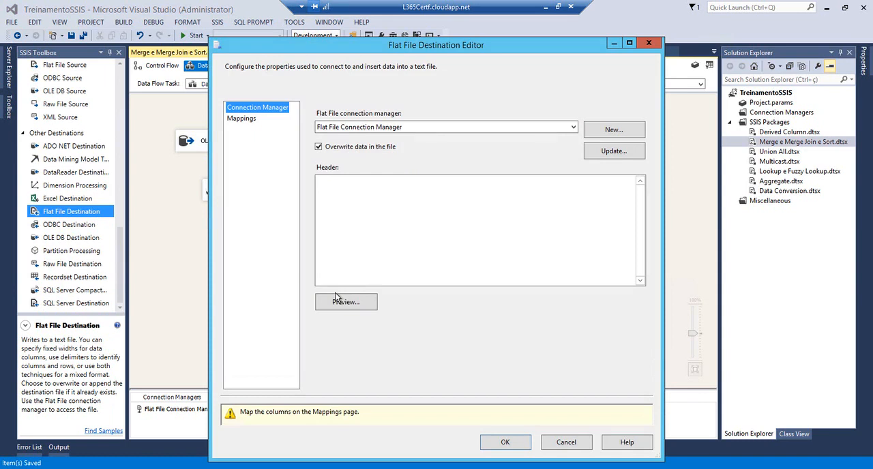
click(573, 127)
click(559, 137)
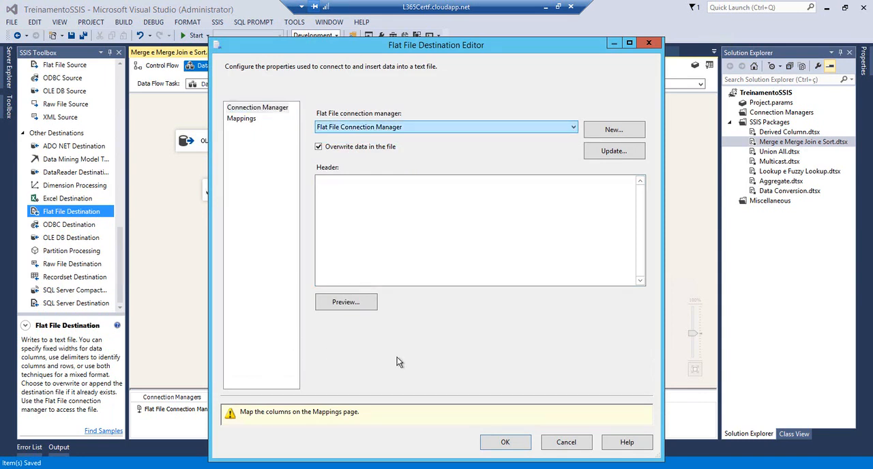
click(551, 438)
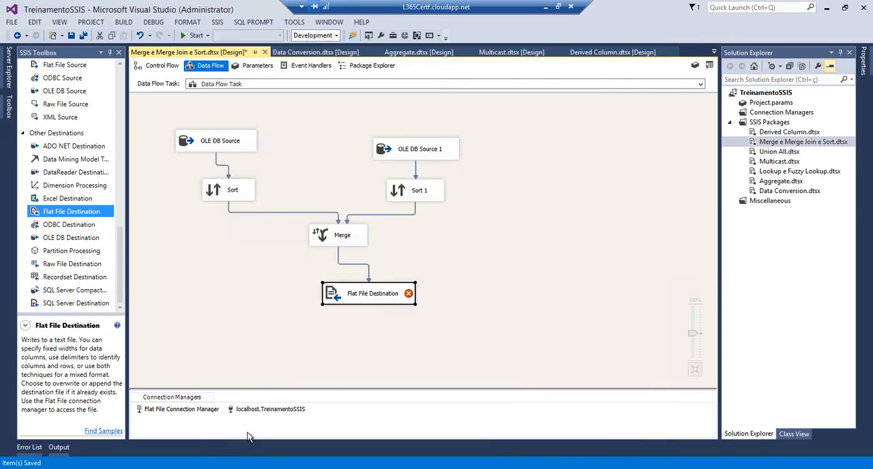
Delete the existing Flat File Connection Manager and start a new Delimited connection for the Flat File Destination
click(189, 412)
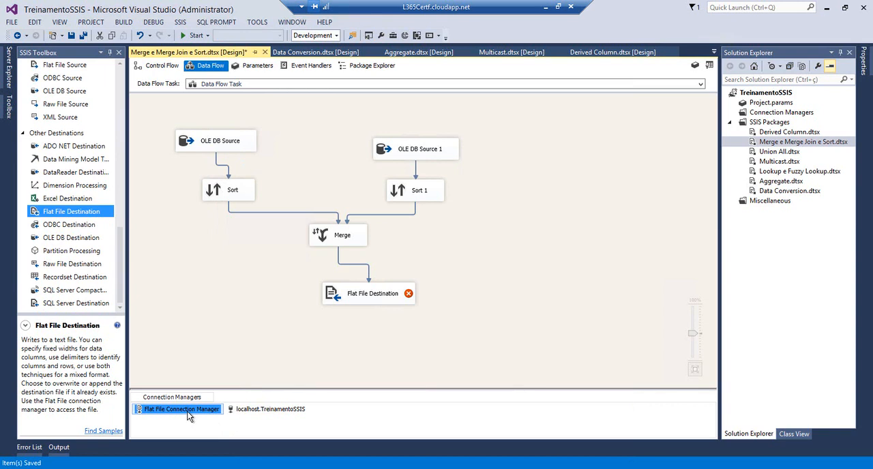
key(Delete)
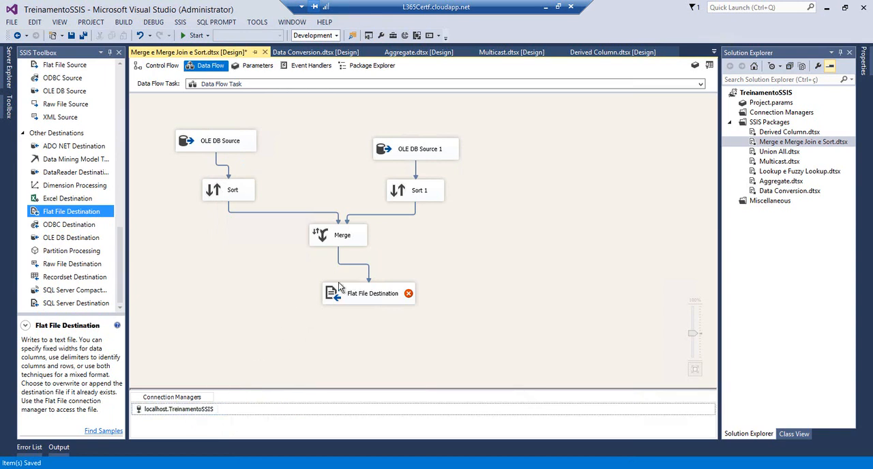
double_click(339, 288)
click(600, 131)
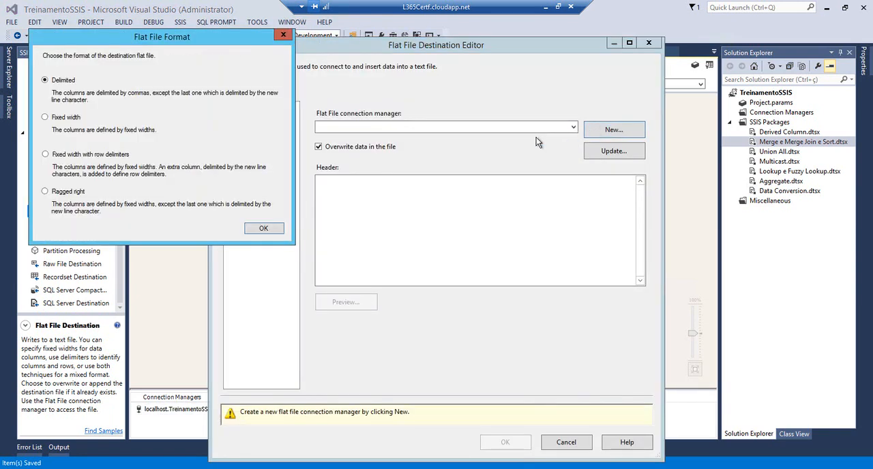
click(262, 229)
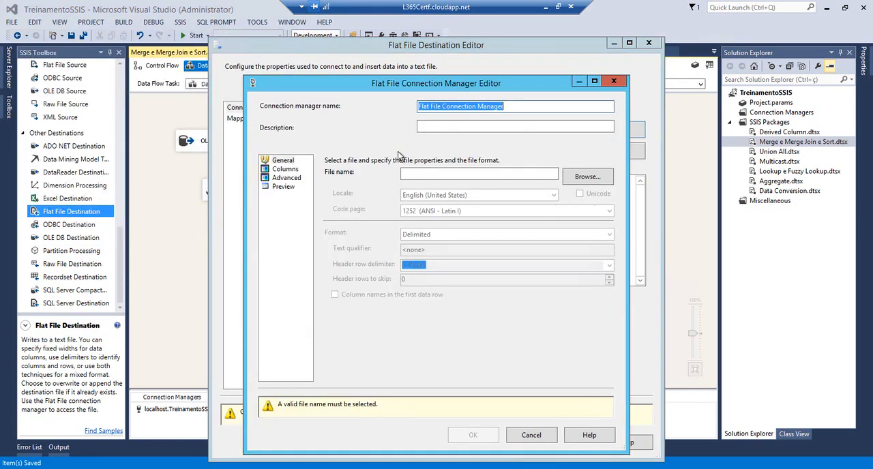
Set the connection's file to C:\temp\Merge.txt and enable column names in the first data row
click(587, 183)
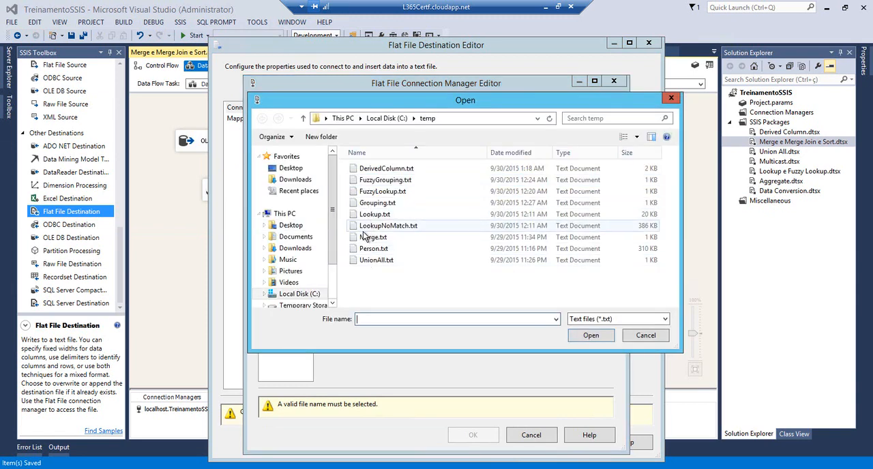
click(373, 237)
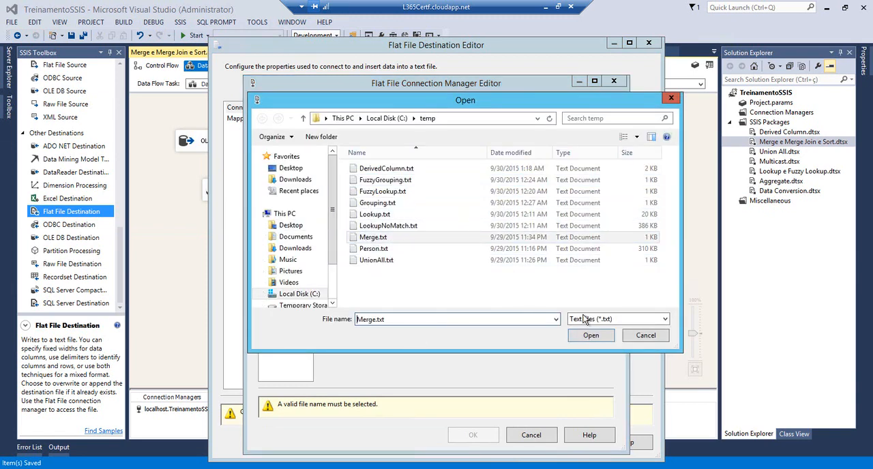
click(592, 334)
click(352, 294)
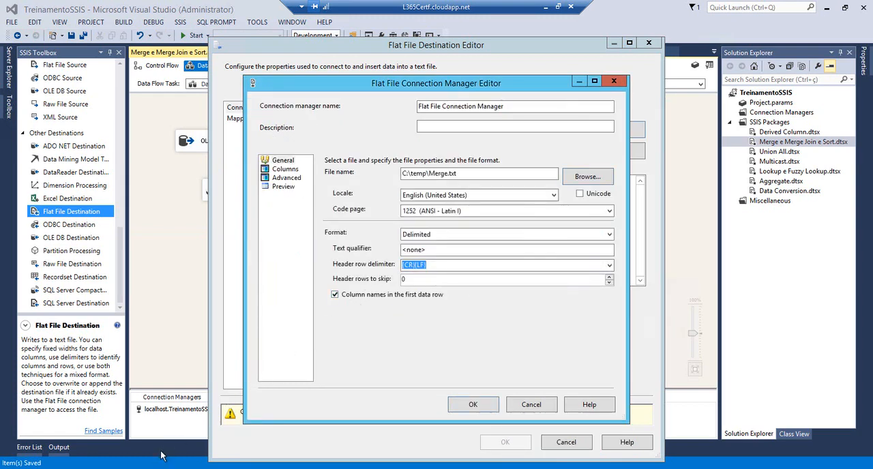
Open Merge.txt from the temp folder in Notepad, delete all its contents and save the file
click(101, 468)
click(96, 430)
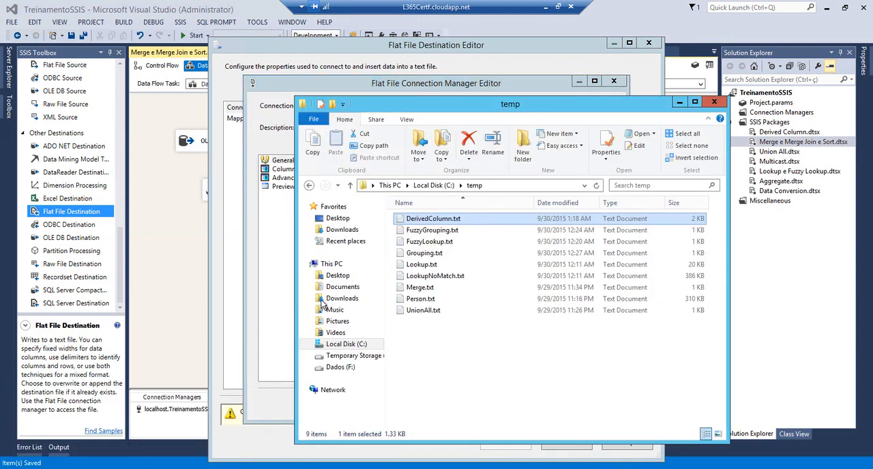
double_click(399, 289)
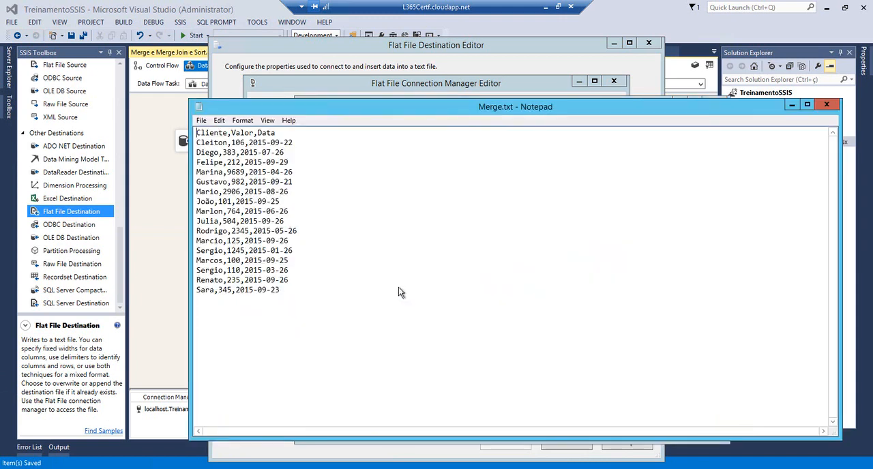
drag(315, 297, 196, 132)
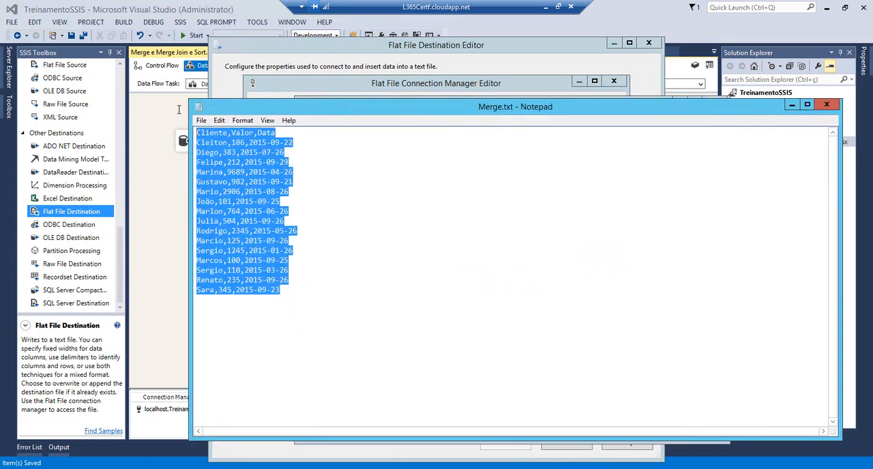
key(Delete)
click(826, 105)
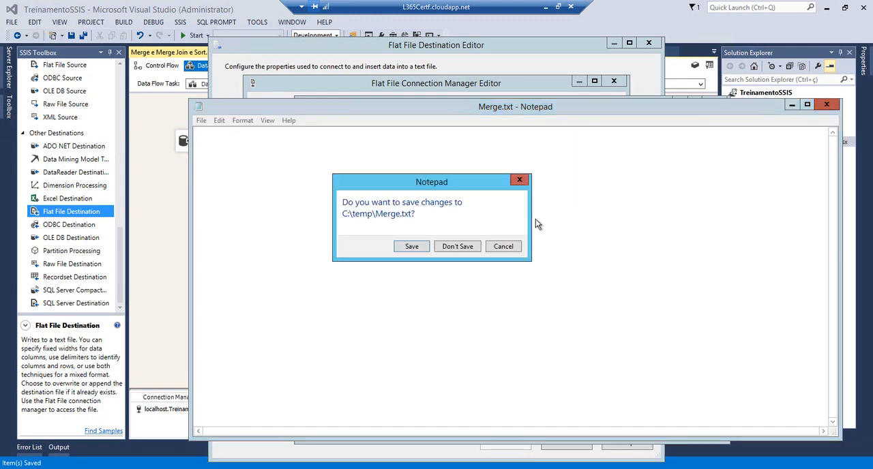
click(424, 249)
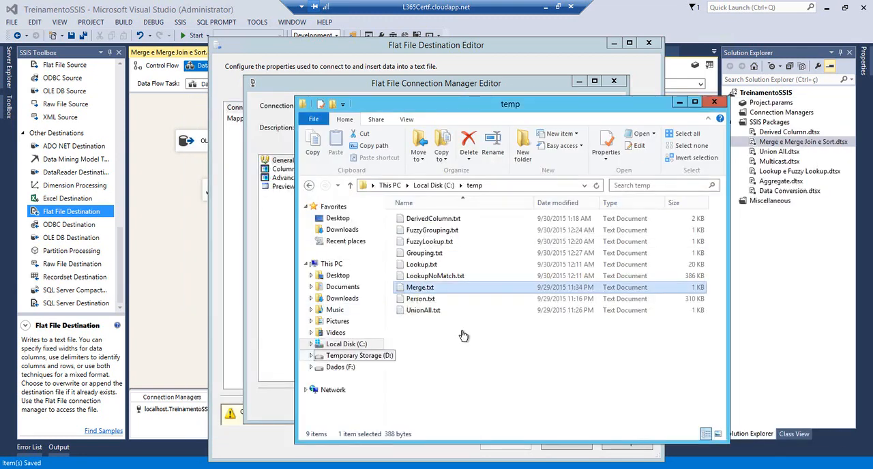
Check and accept the new connection's settings, and accept the destination mappings for Cliente, Valor and Data
click(278, 209)
click(295, 170)
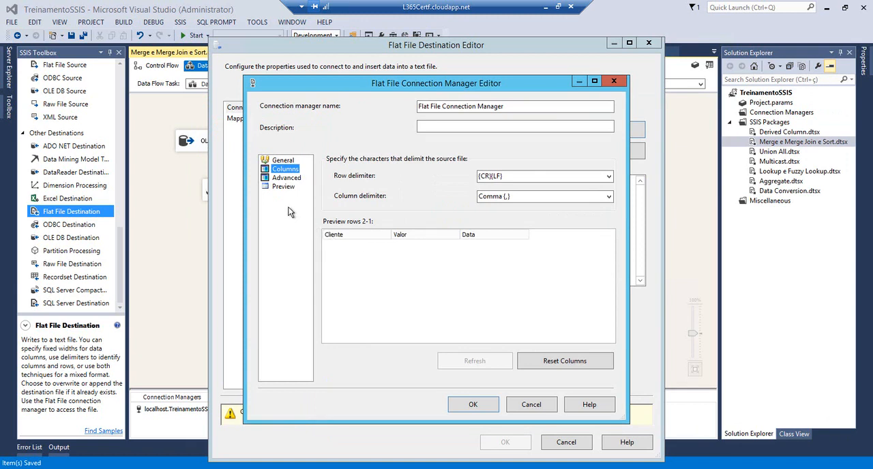
click(282, 160)
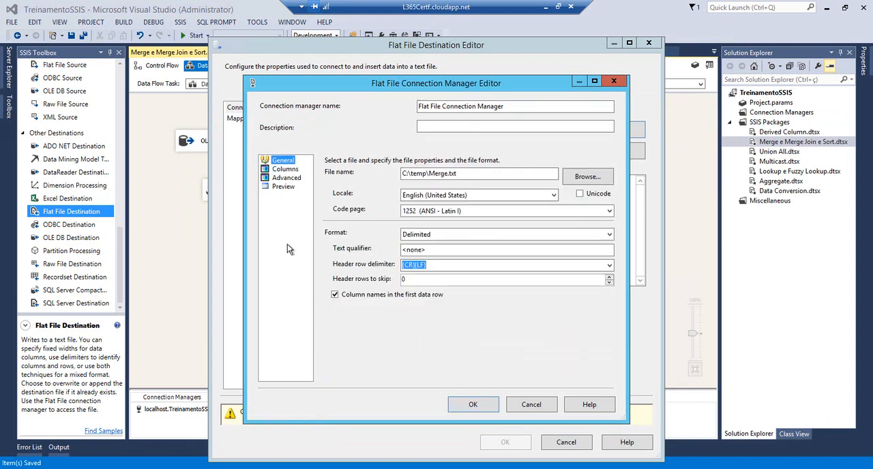
click(471, 406)
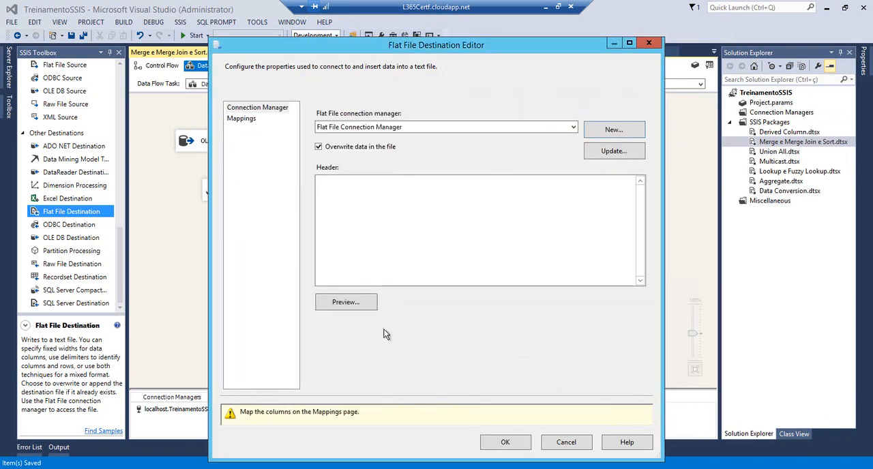
click(240, 120)
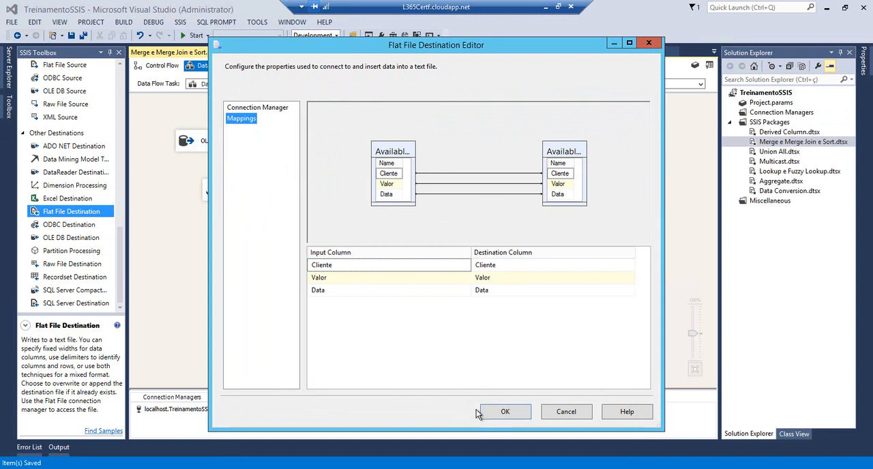
click(497, 417)
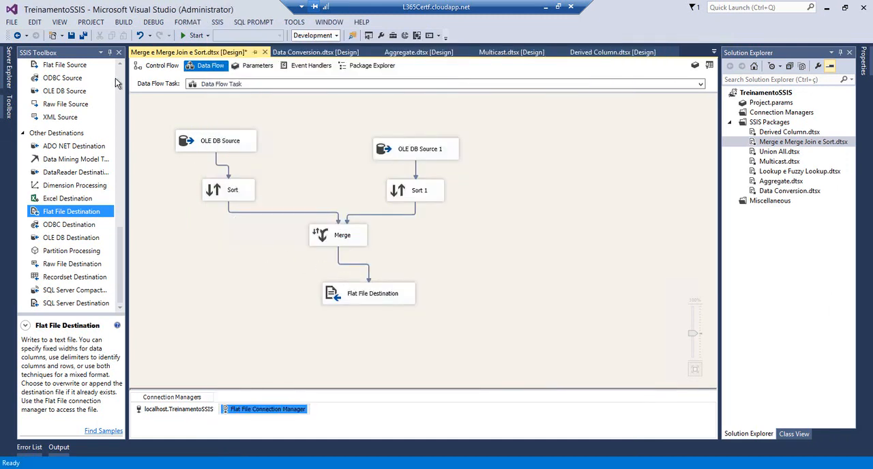
Save and run the package, and review the row flow through the sources, both sorts and the Merge
click(81, 35)
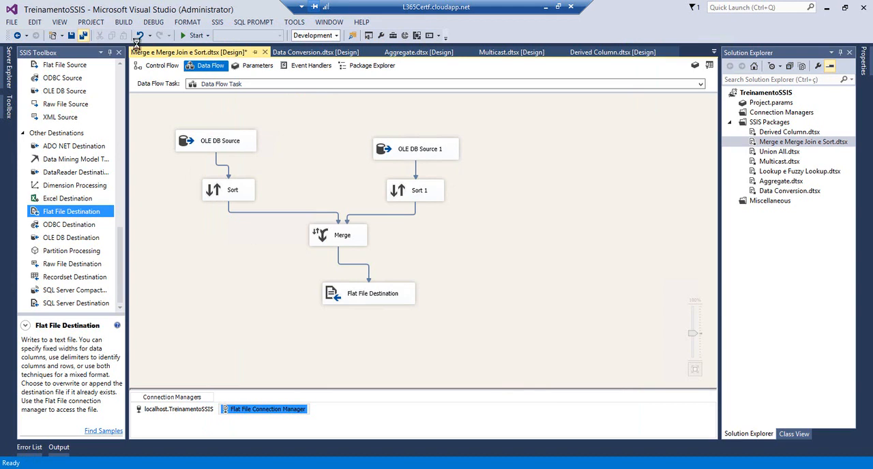
click(182, 35)
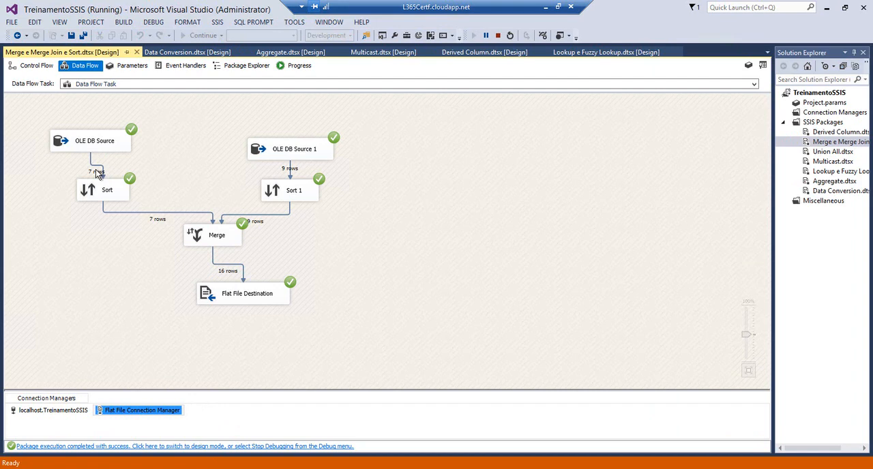
click(284, 166)
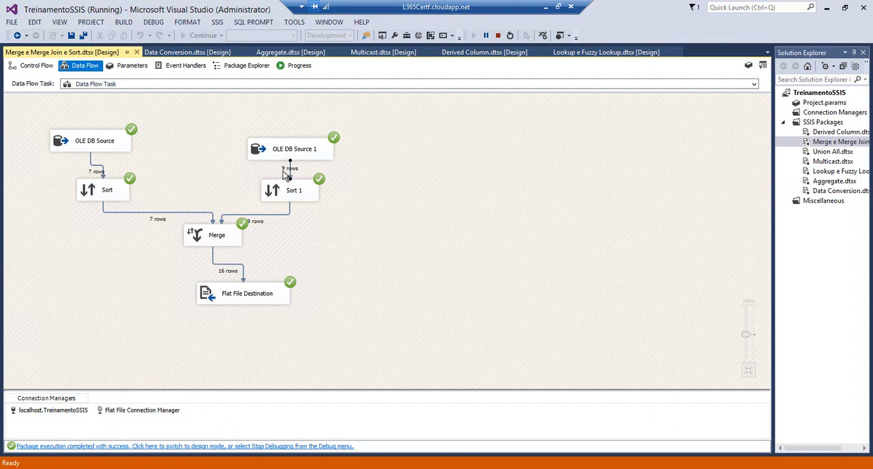
click(278, 159)
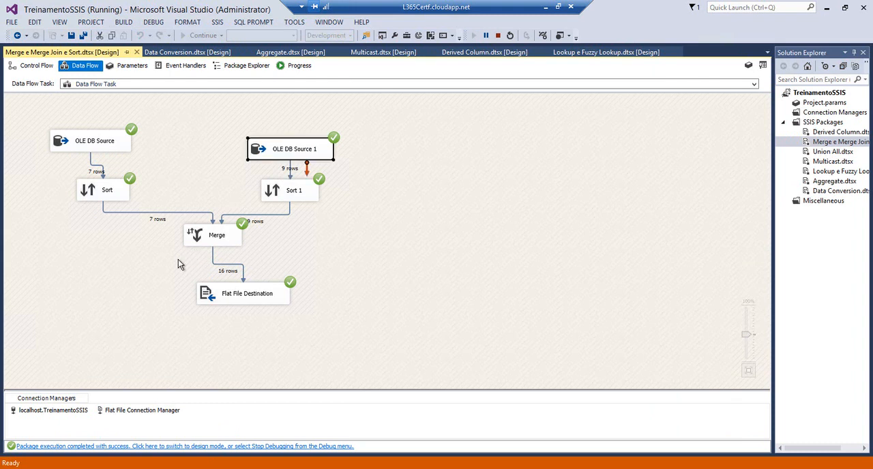
click(104, 199)
click(289, 196)
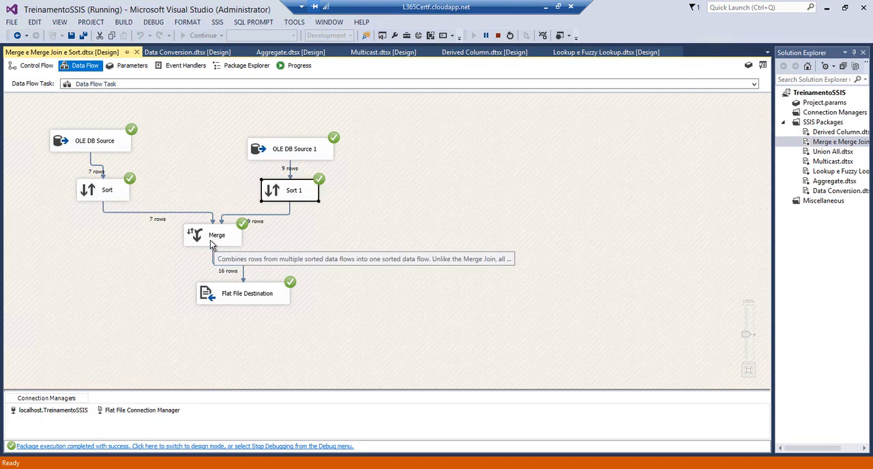
click(209, 242)
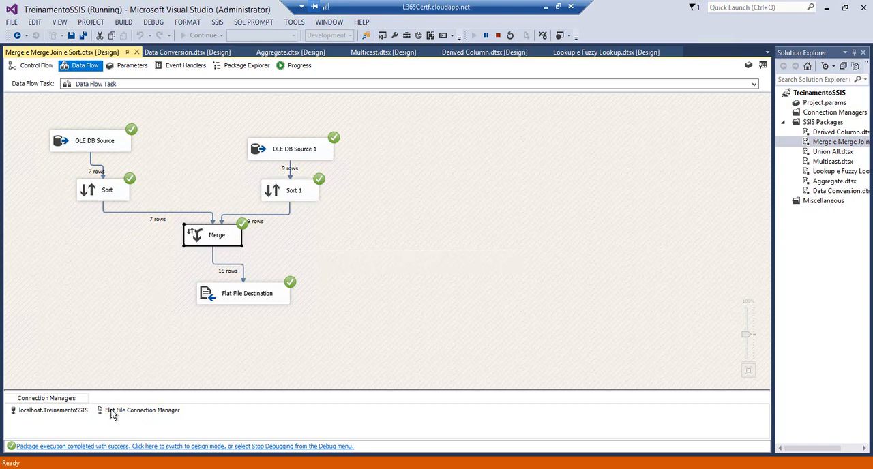
Open Merge.txt from the temp folder in Notepad, examine the order of the merged rows and close it
mouse_move(106, 461)
click(101, 445)
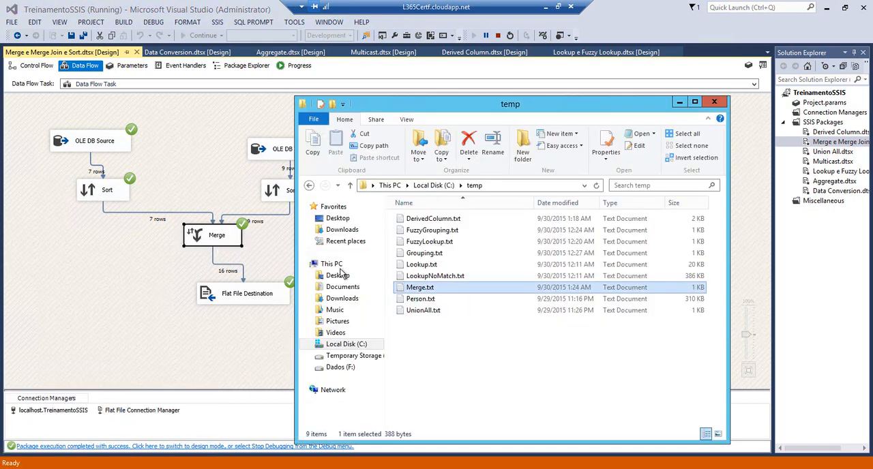
click(399, 289)
double_click(400, 289)
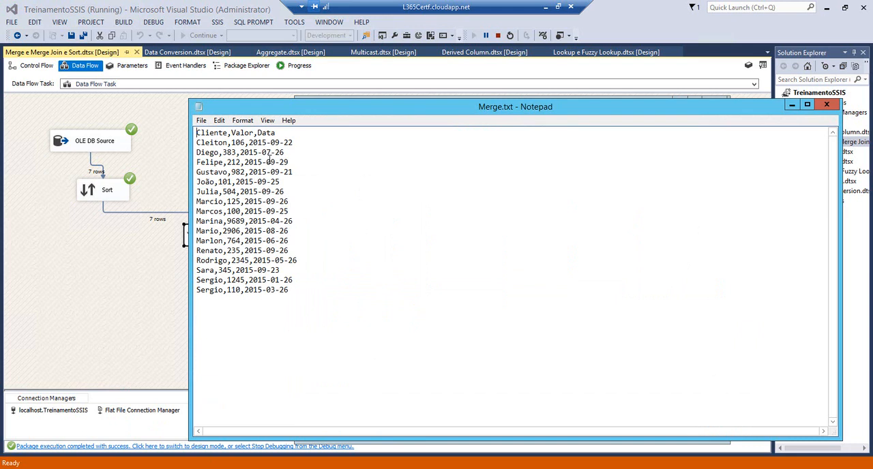
drag(285, 109, 399, 110)
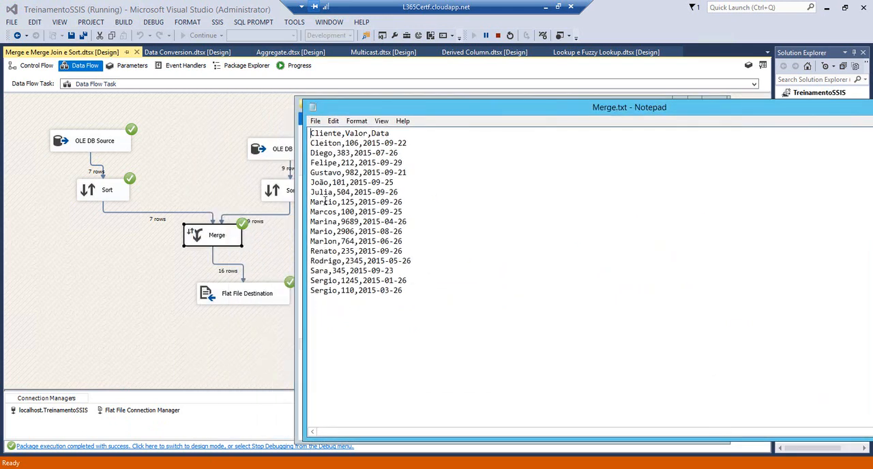
drag(403, 291, 313, 133)
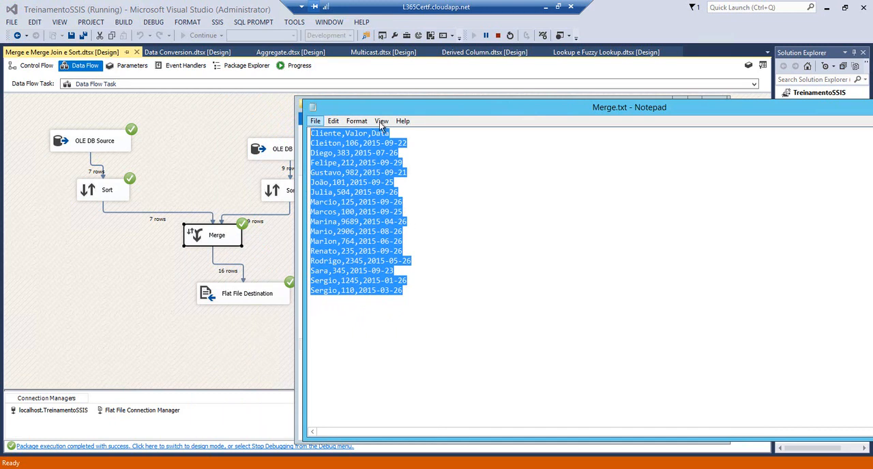
drag(403, 103, 233, 92)
click(766, 92)
Return to the package in Visual Studio and stop debugging
click(176, 274)
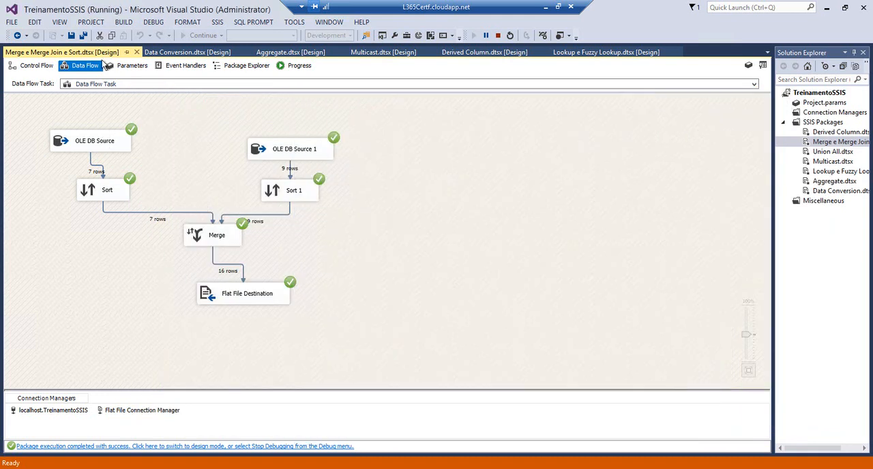
click(497, 36)
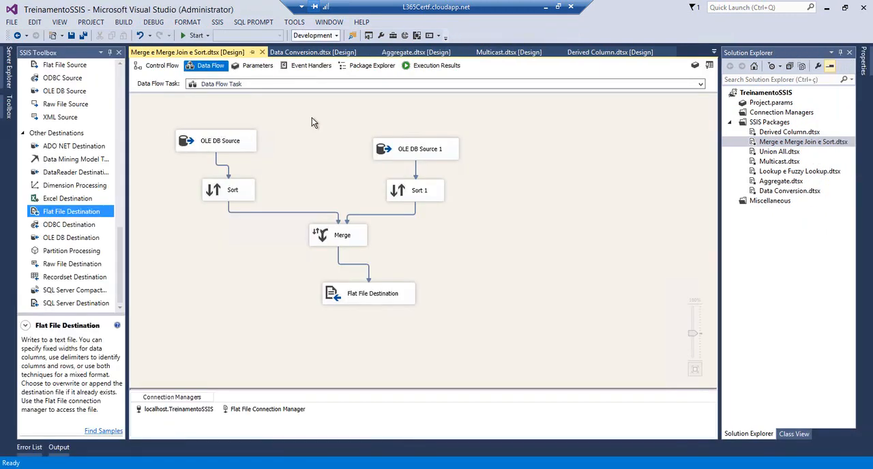
Return to the package's control flow and add a second Data Flow Task beside the existing one
click(164, 68)
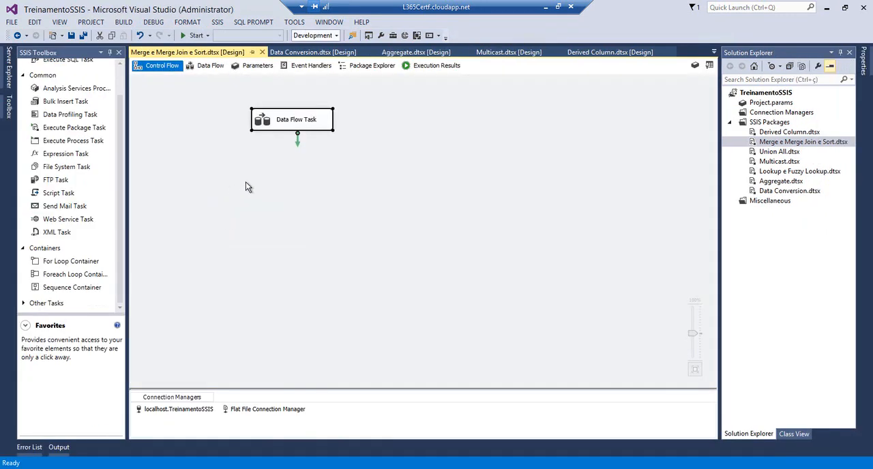
click(73, 96)
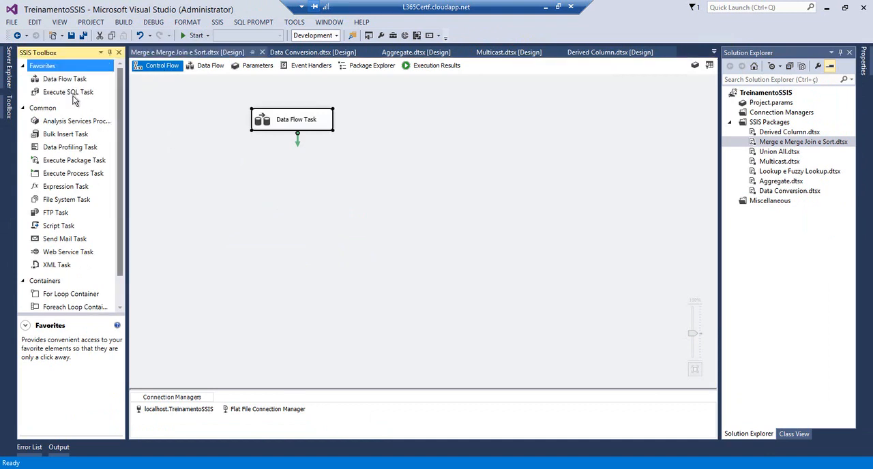
drag(61, 80, 410, 114)
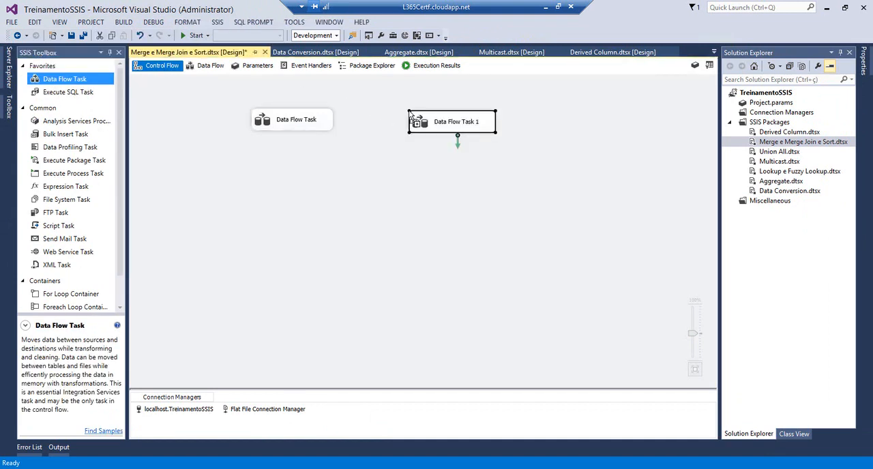
Disable the original Data Flow Task and save the package
click(264, 119)
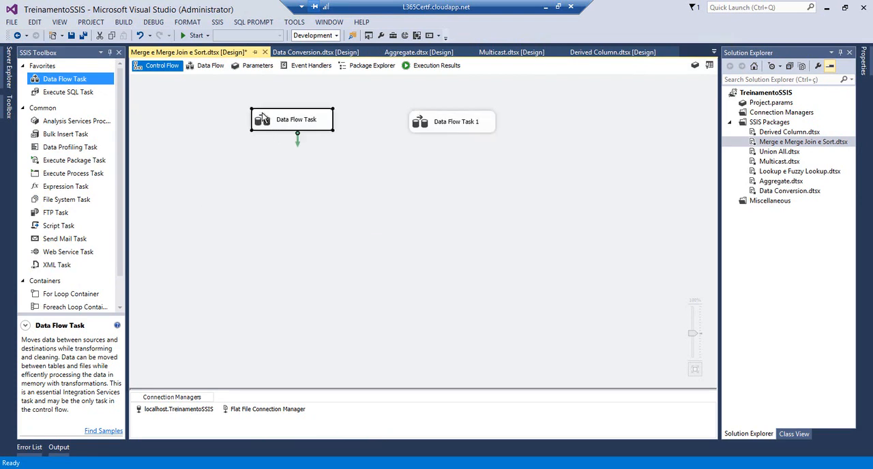
right_click(262, 113)
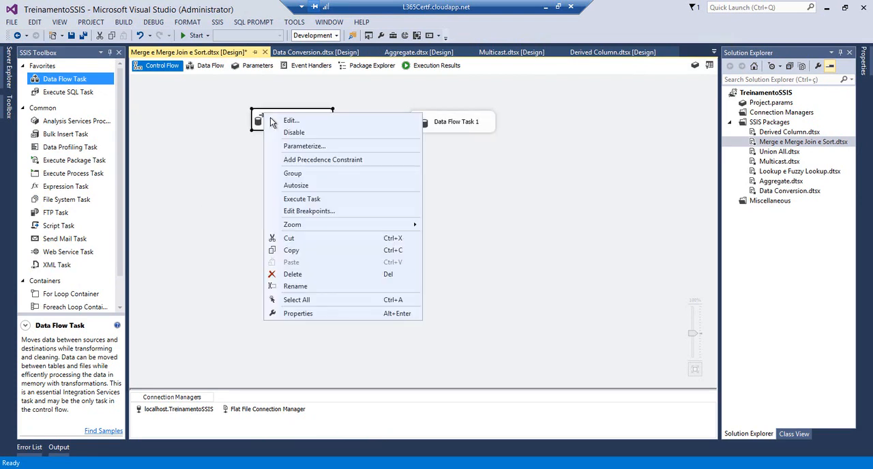
click(303, 133)
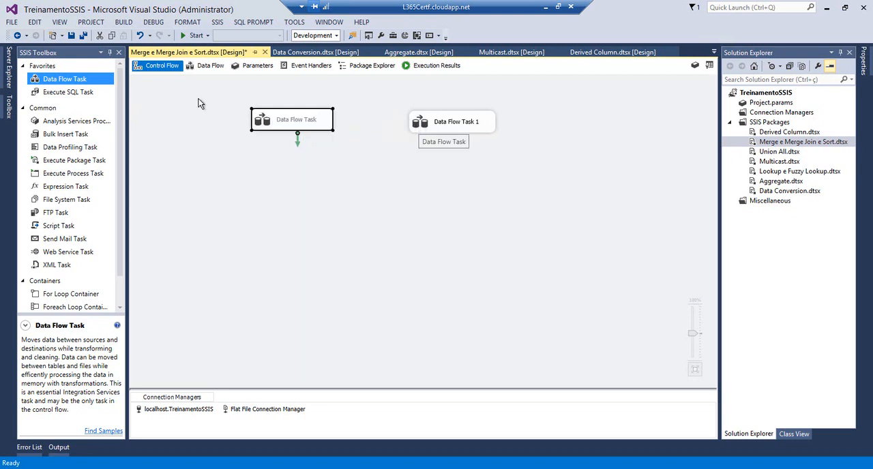
click(72, 34)
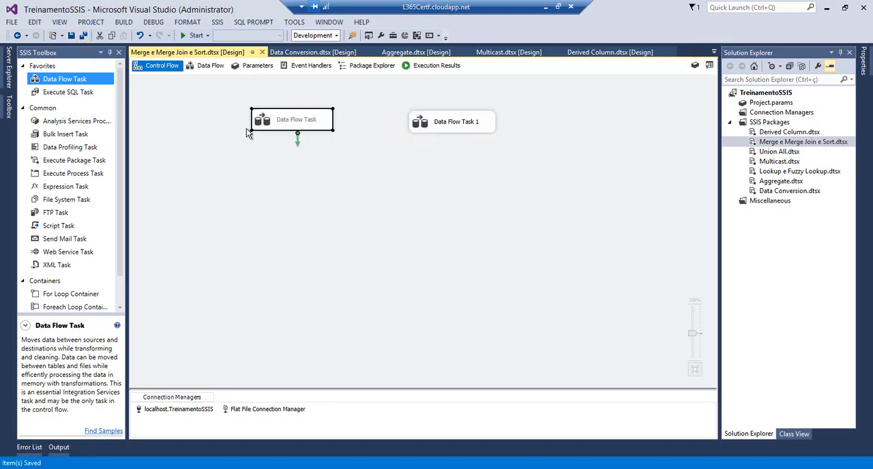
Open Data Flow Task 1 and add two Sort transformations with a Merge Join below them
double_click(430, 123)
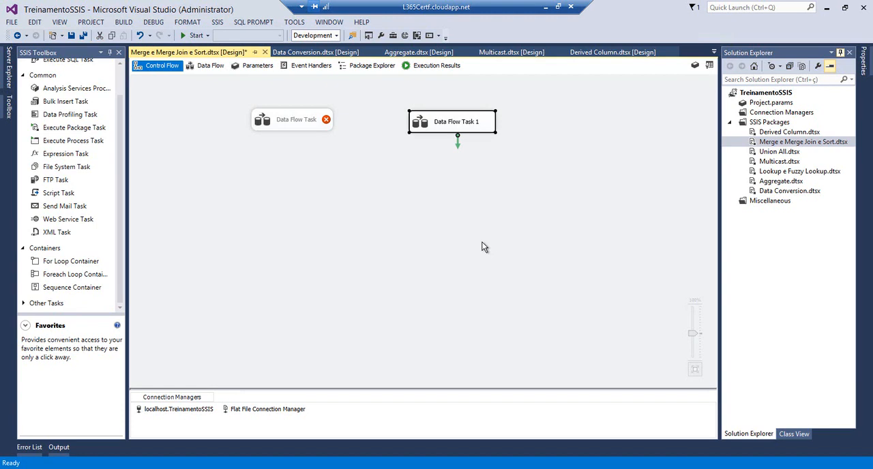
click(119, 80)
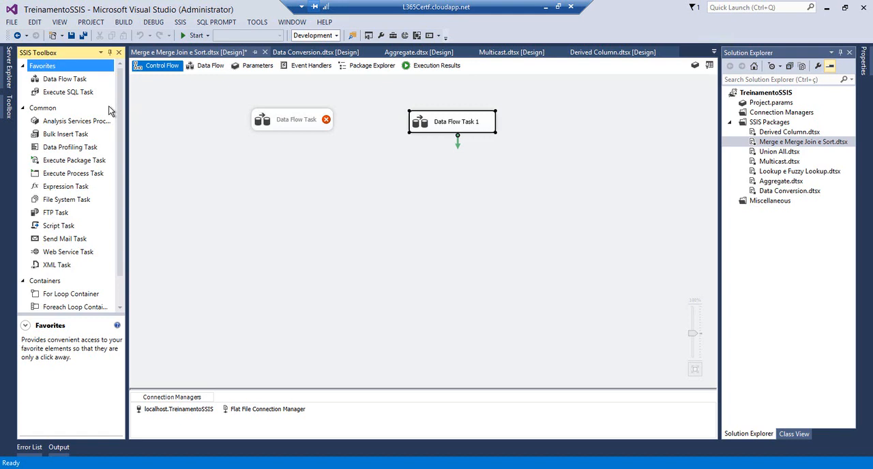
double_click(424, 130)
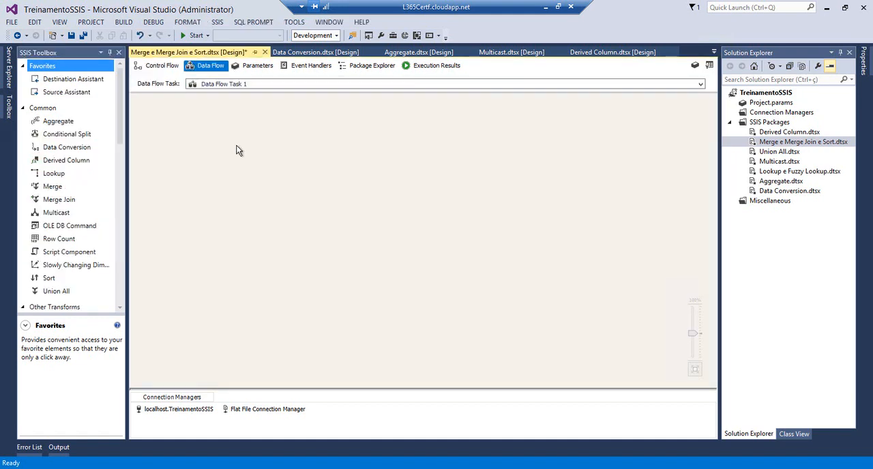
drag(120, 123, 119, 154)
drag(48, 156, 265, 152)
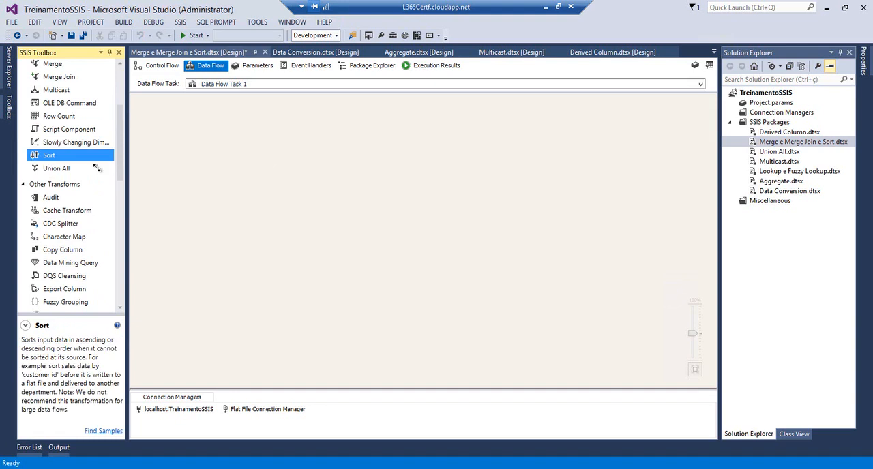
drag(47, 157, 410, 167)
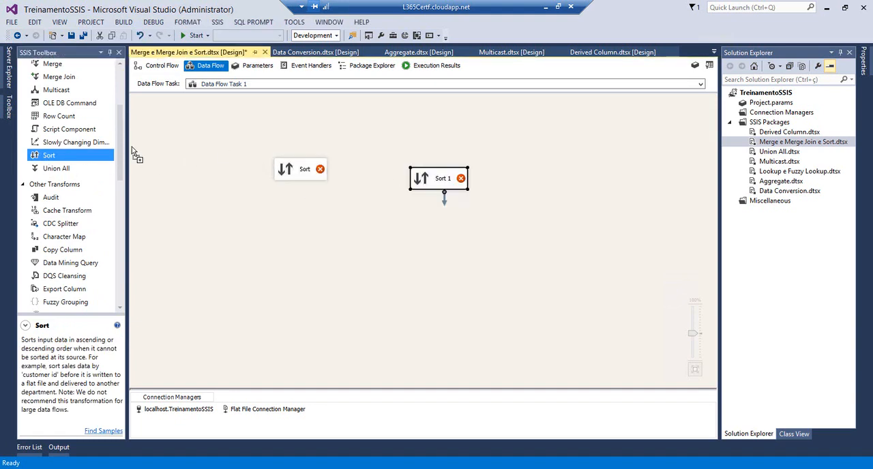
drag(119, 143, 118, 124)
drag(54, 141, 357, 241)
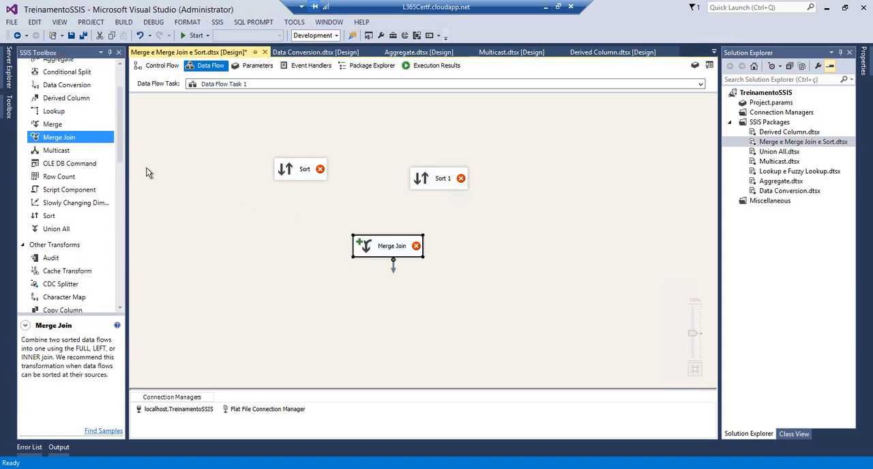
Add two OLE DB Sources above the Sorts and a Flat File Destination below the Merge Join, moving the first Sort lower
drag(120, 147, 113, 247)
scroll(113, 258, down, 1)
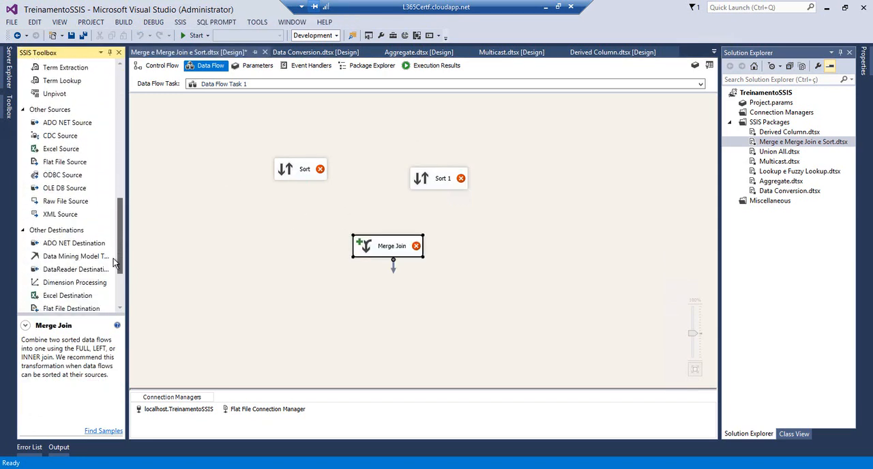
drag(53, 192, 207, 121)
drag(106, 186, 380, 128)
drag(295, 167, 272, 204)
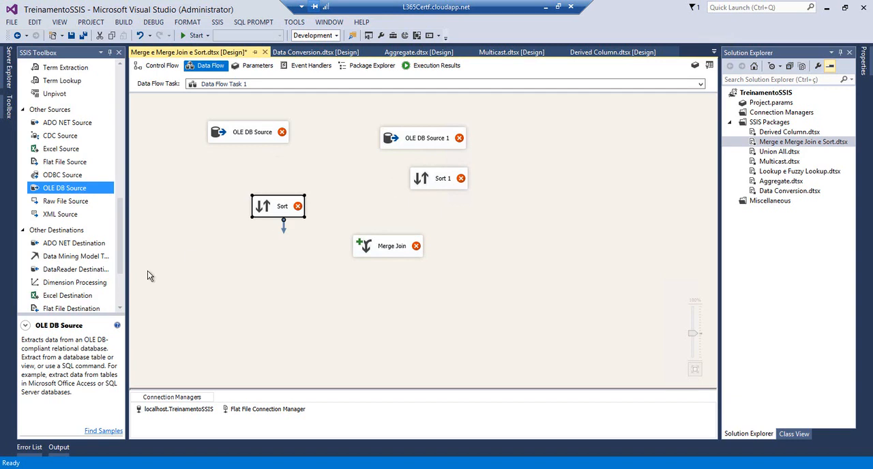
click(121, 297)
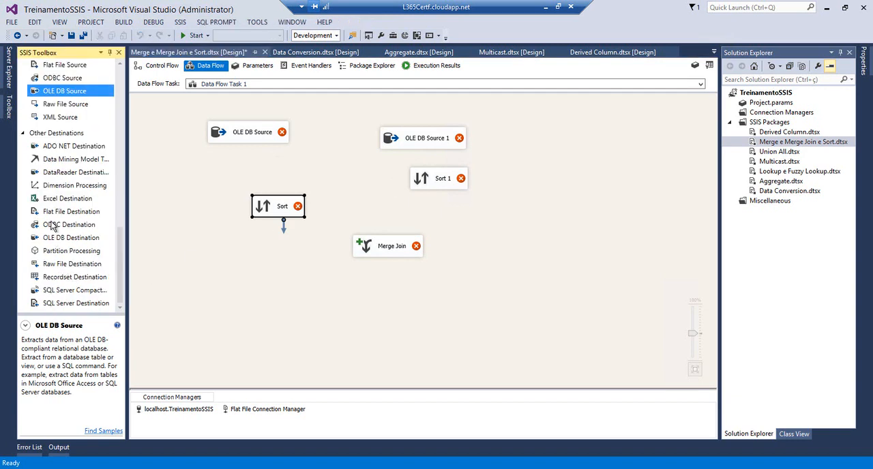
drag(69, 216, 296, 287)
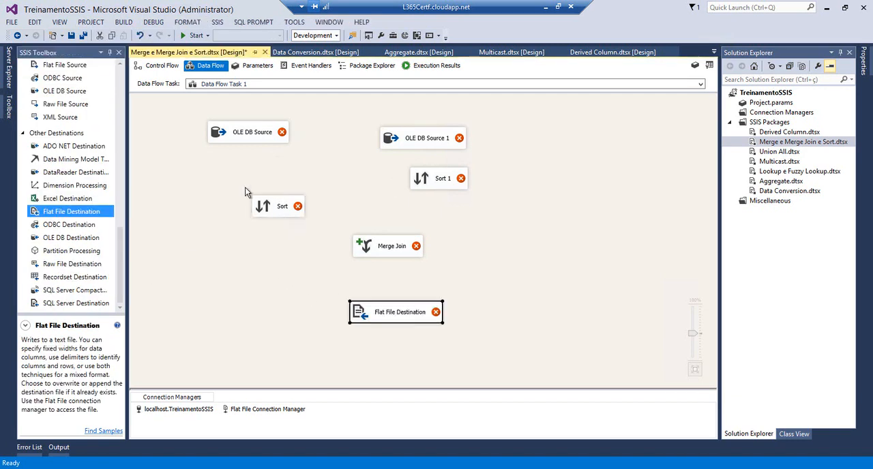
Set the first OLE DB Source to a new localhost.AdventureWorks2014 connection with SQL command as the data access mode
click(240, 138)
double_click(241, 137)
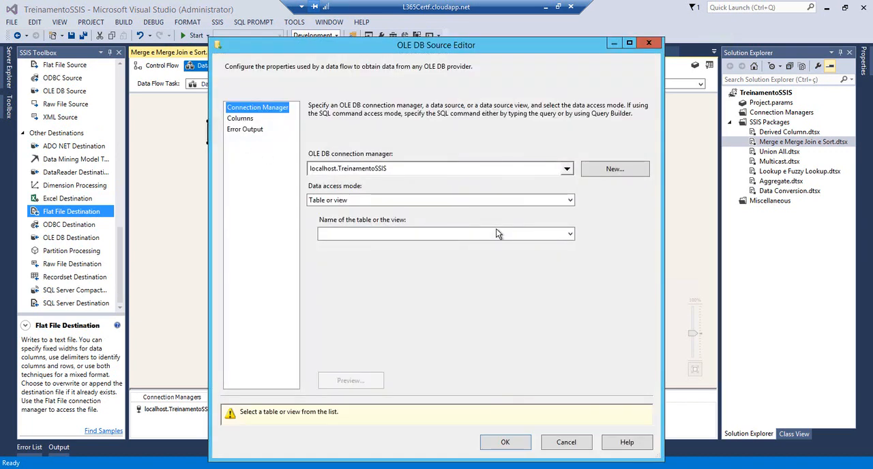
click(566, 169)
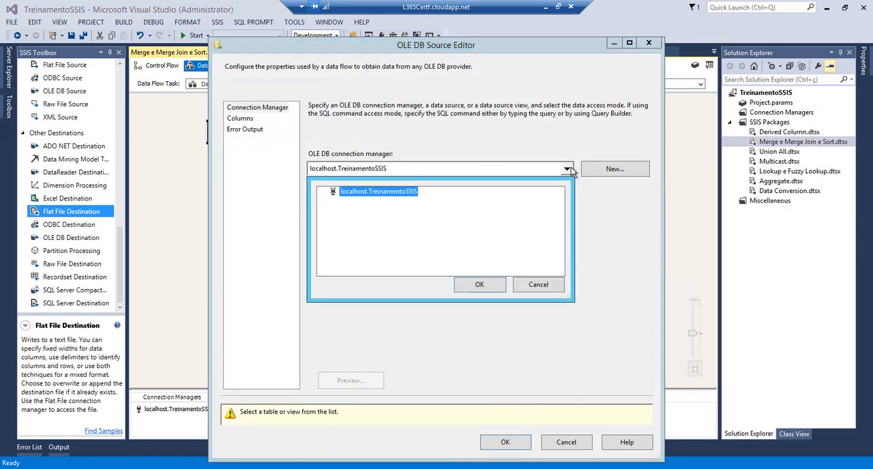
click(563, 182)
click(605, 169)
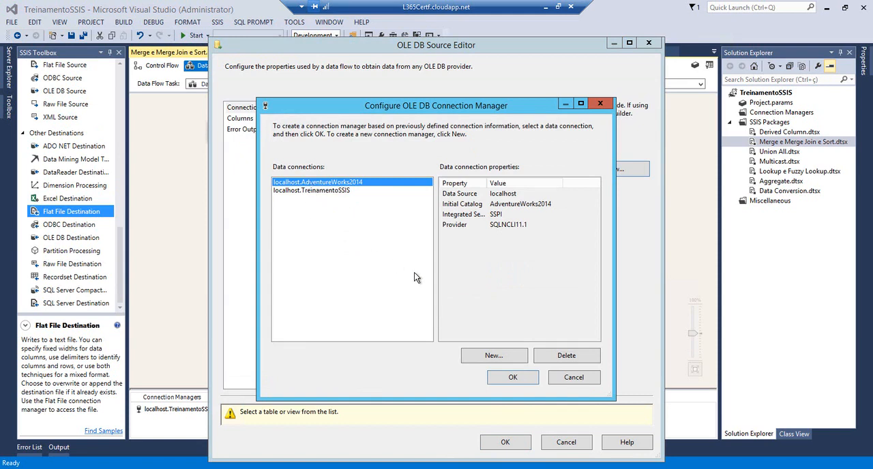
click(500, 377)
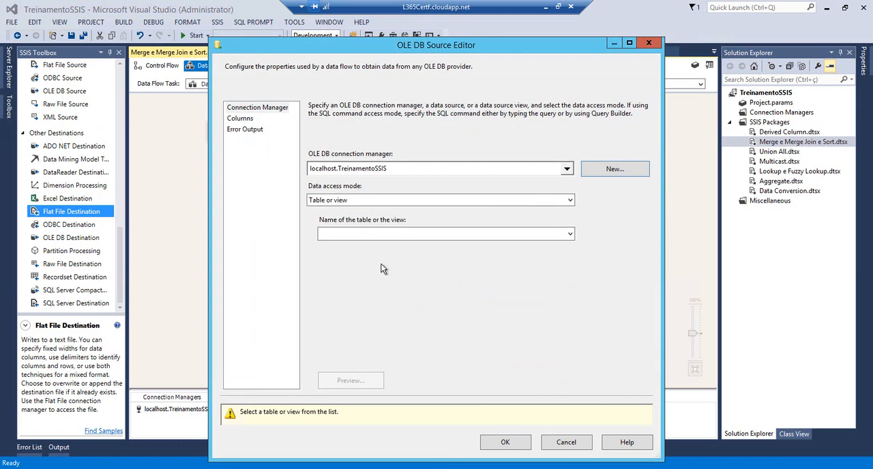
click(569, 201)
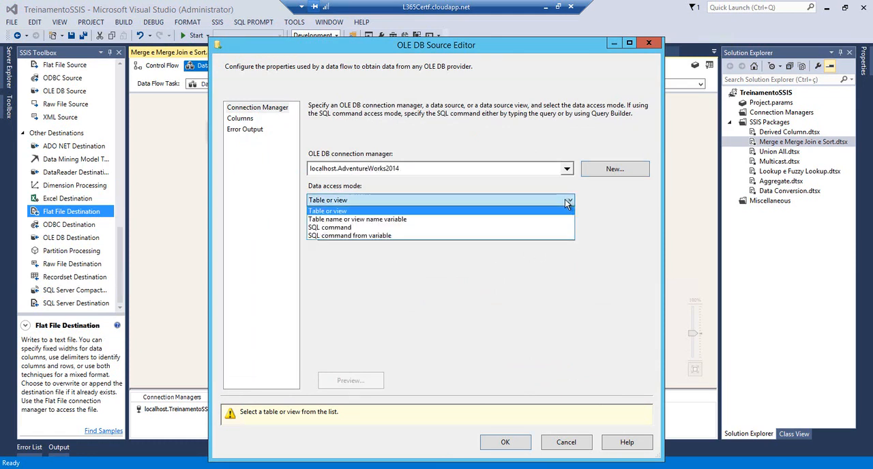
click(334, 228)
Switch to SQL Server Management Studio and add blank lines below the SUM(Valor) query in SQLQuery5
key(alt+Tab)
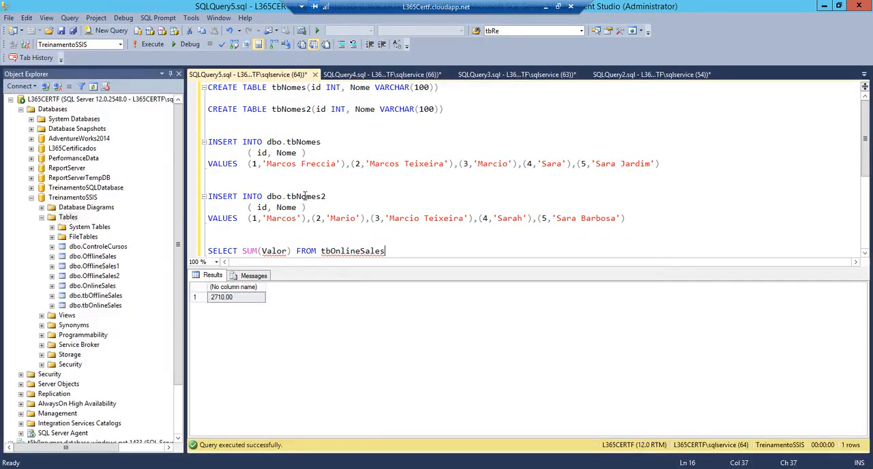
click(304, 196)
key(Down)
key(Down)
key(Down)
key(Down)
key(Down)
key(Return)
key(Return)
key(Return)
key(Return)
key(Return)
key(Return)
key(Return)
key(Return)
key(Return)
key(Return)
key(Return)
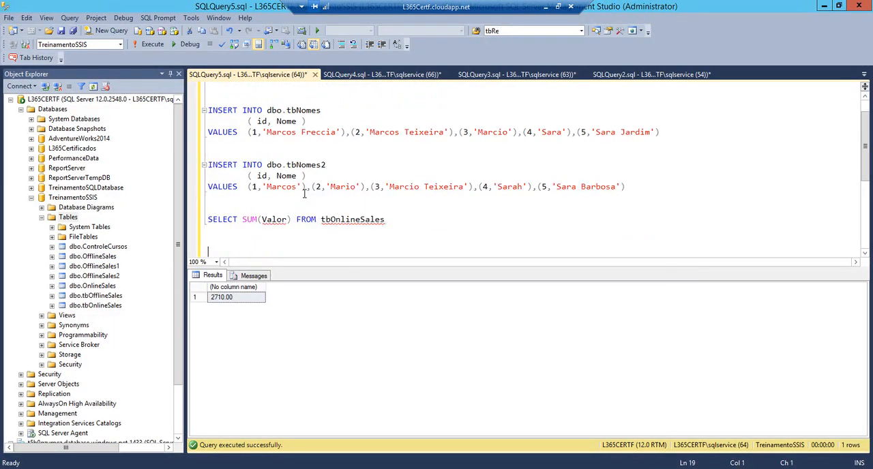
key(Return)
key(Return)
In SQLQuery4, remove the WHERE BusinessEntityID = 293 filter from both the HumanResources.Employee and Person.Person queries
click(379, 74)
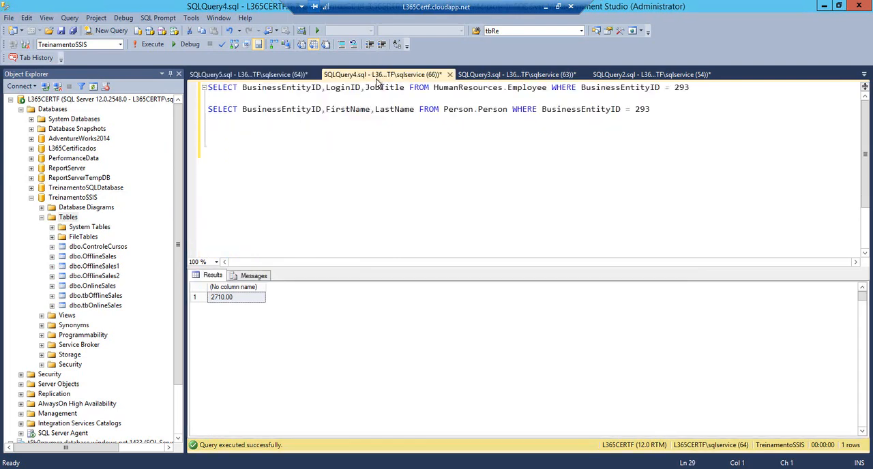
drag(690, 87, 665, 87)
key(BackSpace)
click(662, 108)
key(ctrl+shift+Left)
key(ctrl+shift+Left)
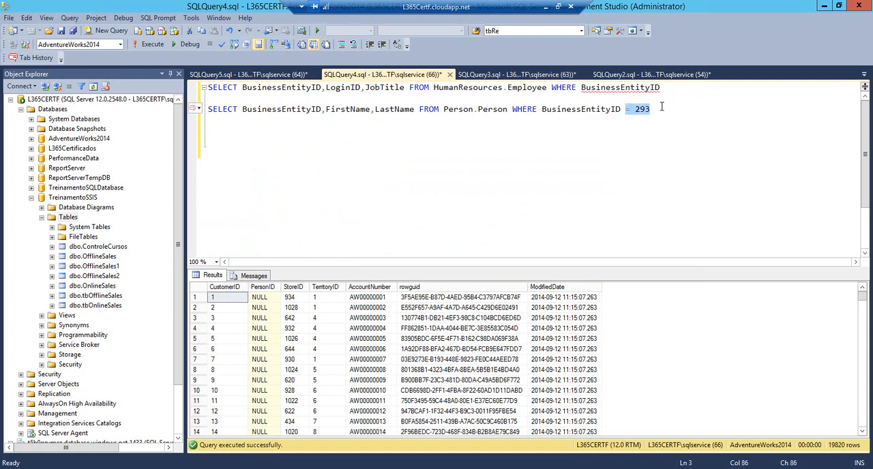
key(BackSpace)
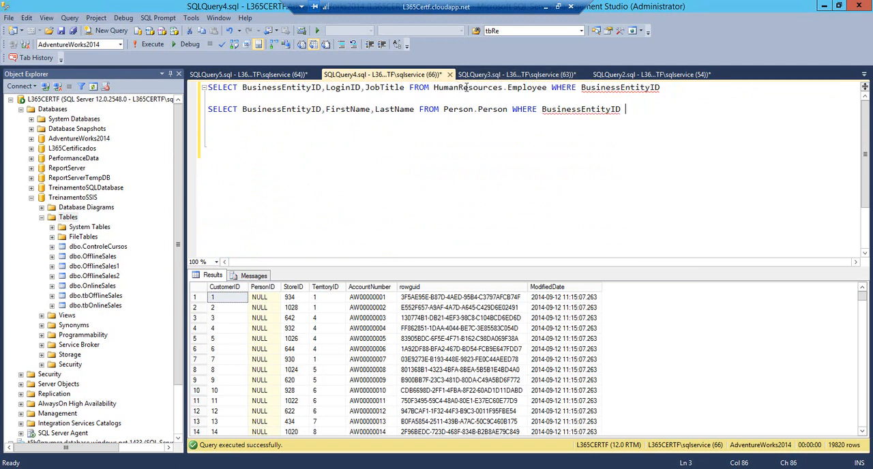
drag(548, 87, 667, 87)
key(BackSpace)
click(644, 113)
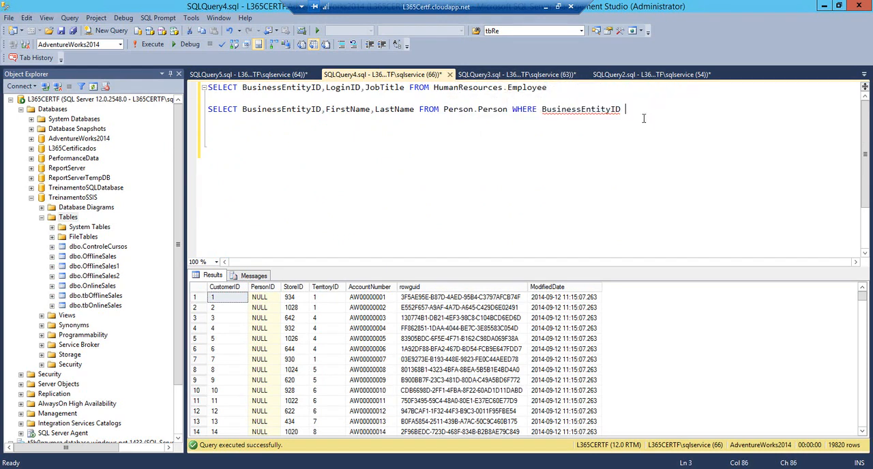
drag(624, 111, 512, 109)
key(BackSpace)
Run only the HumanResources.Employee query and examine the LoginID and JobTitle columns
click(522, 93)
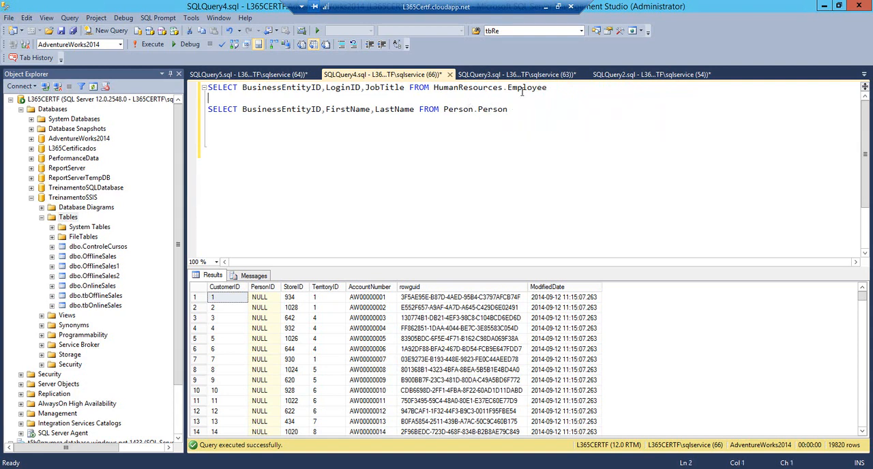
key(shift+Up)
key(F5)
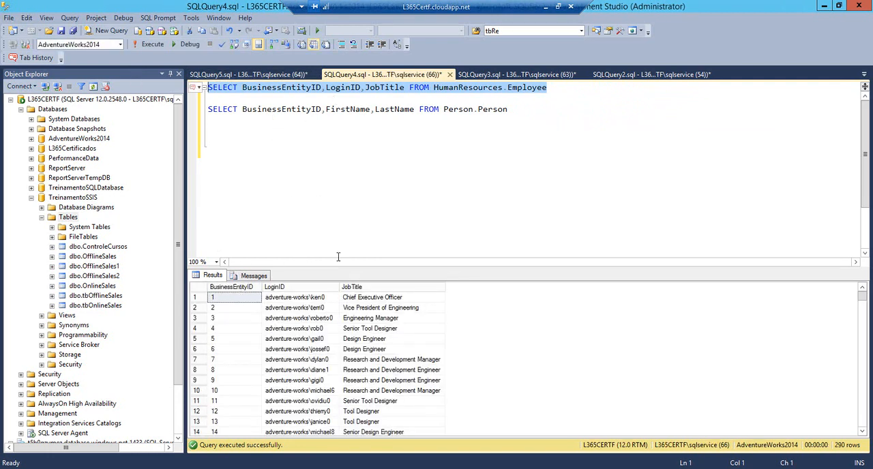
click(315, 300)
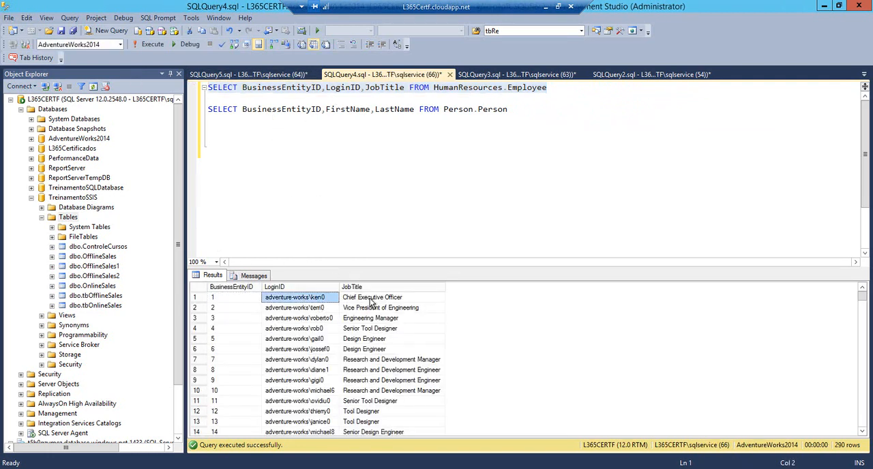
click(372, 300)
Run only the Person.Person query to view its BusinessEntityID, FirstName and LastName columns
click(268, 109)
drag(533, 114, 169, 107)
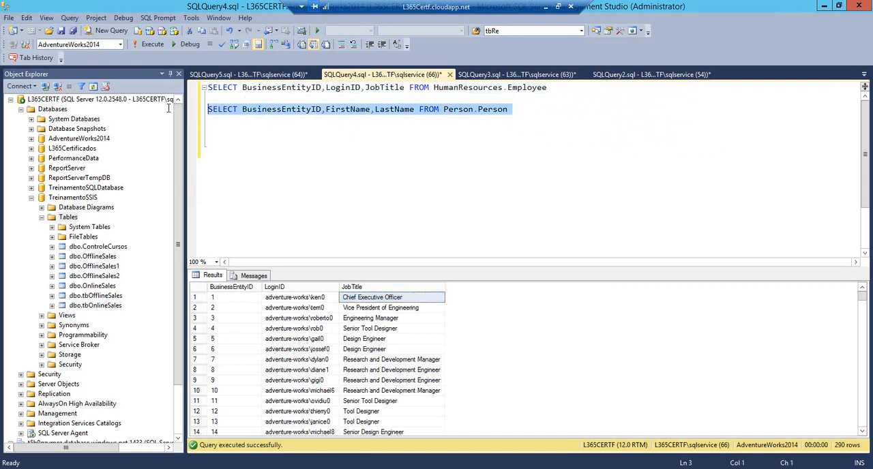
key(F5)
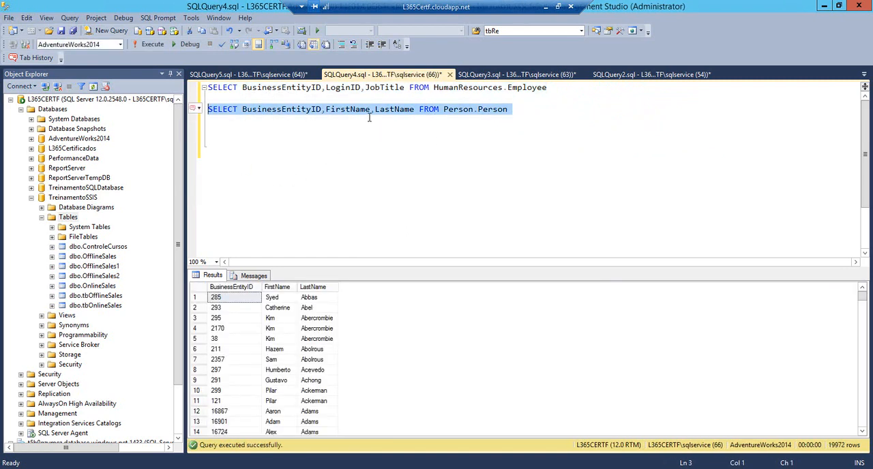
In the Person.Person query, combine the name columns as FirstName + ' ' + LastName AS FullName
click(371, 112)
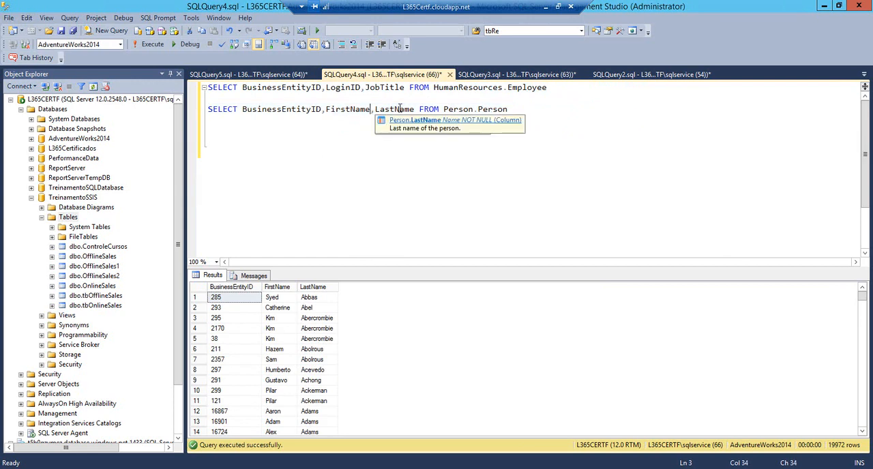
key(Delete)
text(+ )
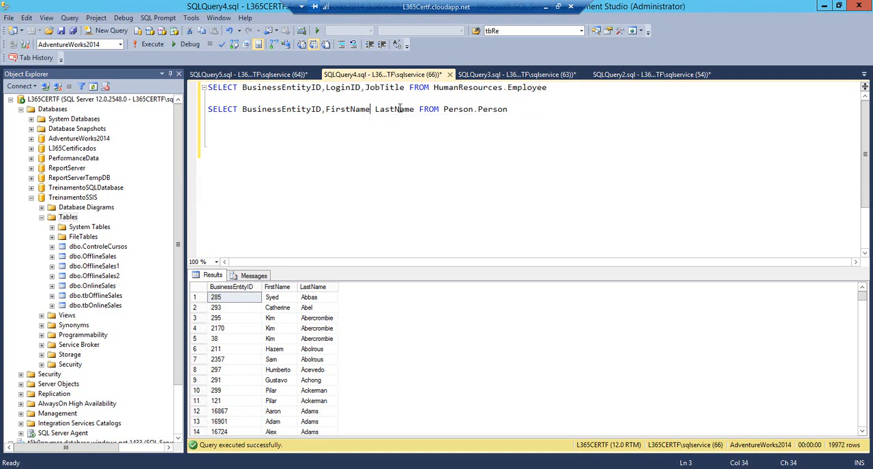
text(' ' )
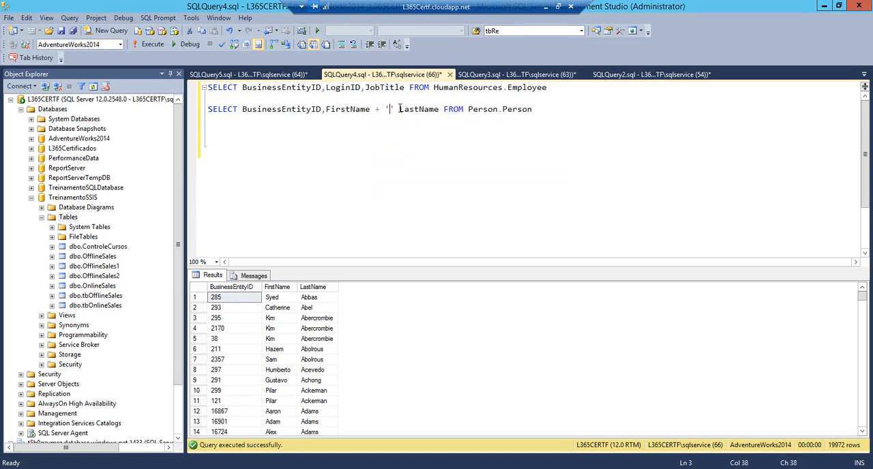
text(+)
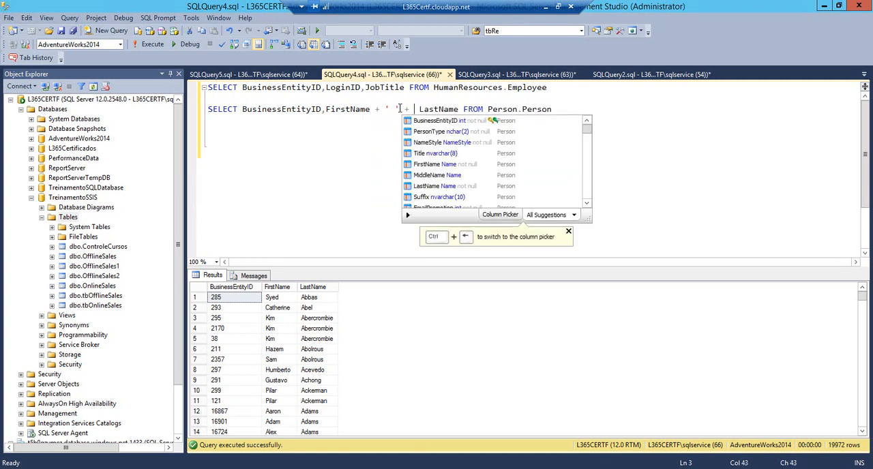
click(458, 109)
text(AS FullName)
Copy the Person.Person query, switch to Visual Studio, enter it as the OLE DB Source's SQL command, and accept its columns
key(End)
key(shift+Home)
key(ctrl+c)
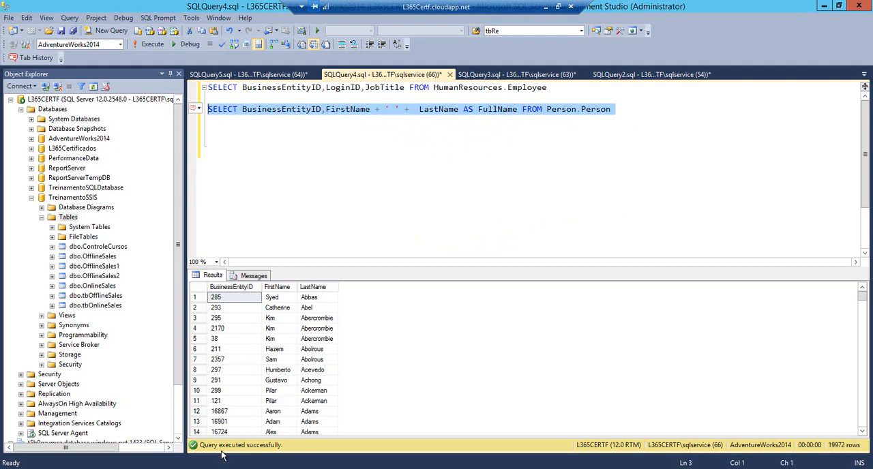
key(alt+Tab)
click(387, 255)
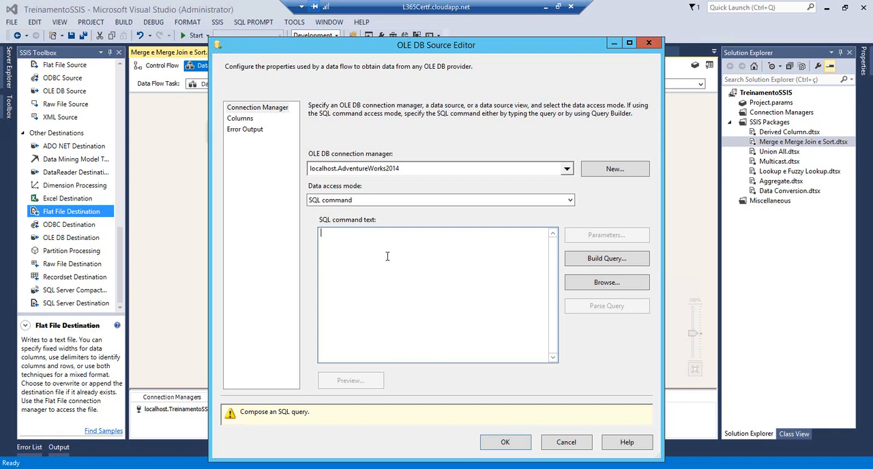
key(ctrl+v)
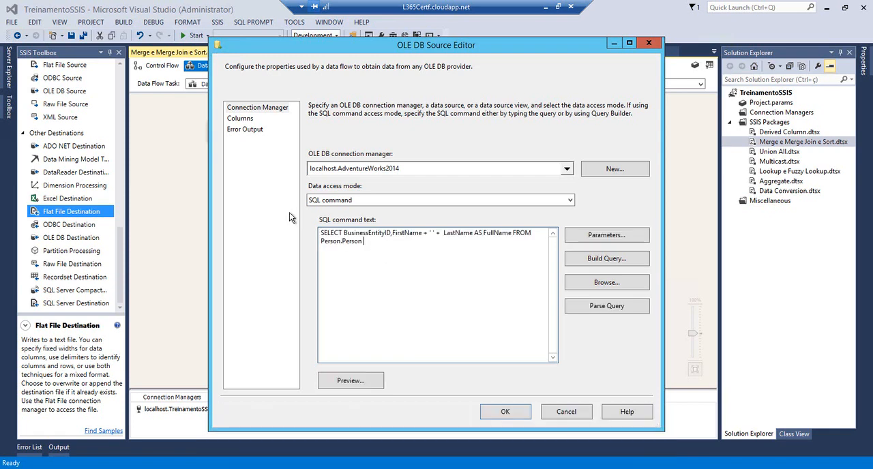
click(245, 120)
click(502, 414)
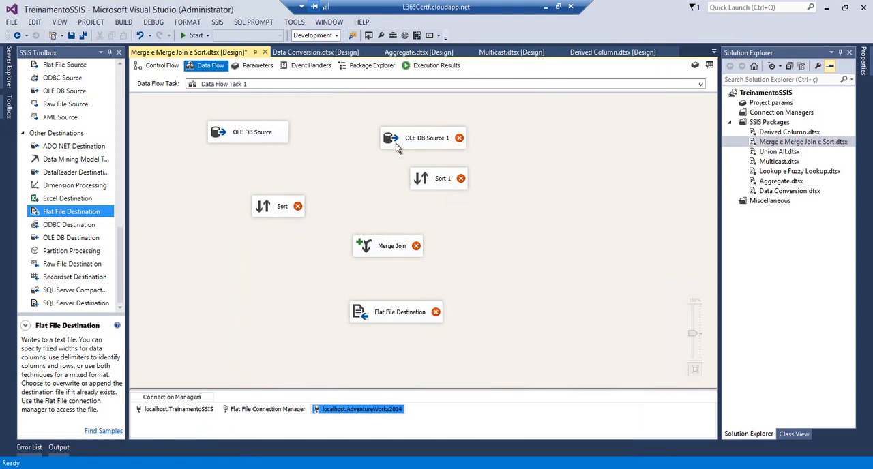
Open OLE DB Source 1 for editing and set its data access mode to SQL command
double_click(396, 143)
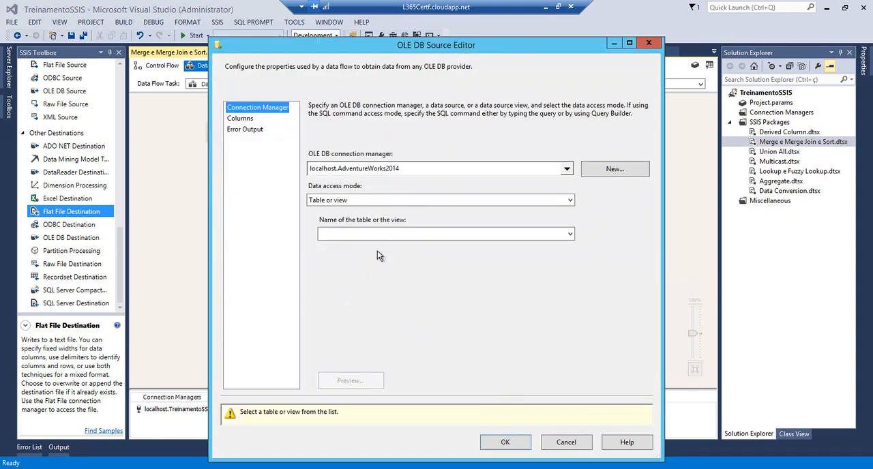
click(566, 200)
click(345, 228)
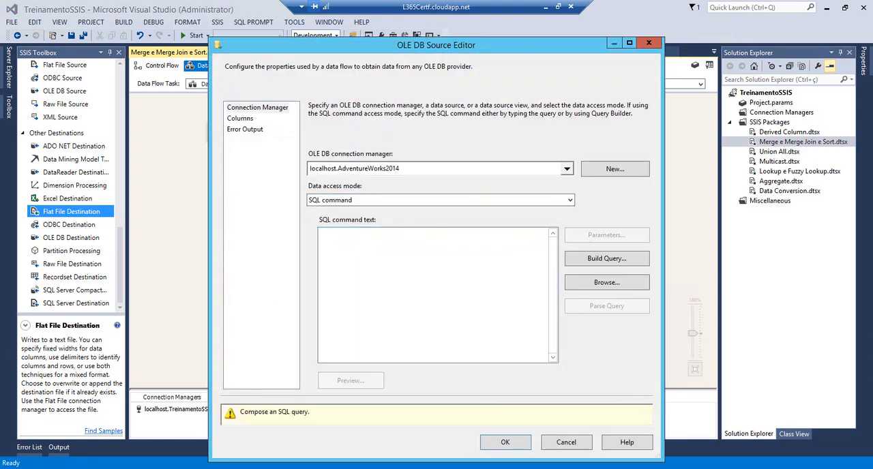
Copy the HumanResources.Employee query from SQL Server Management Studio into OLE DB Source 1's SQL command in Visual Studio and accept its columns
key(alt+Tab)
click(334, 149)
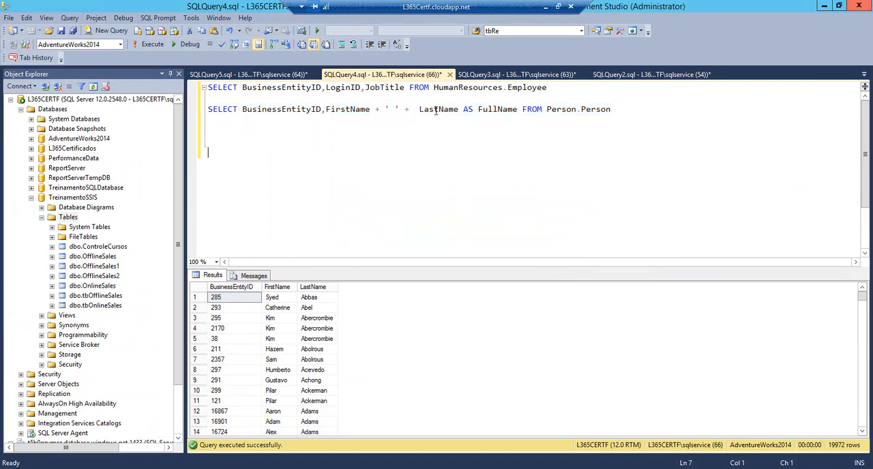
drag(564, 88, 203, 87)
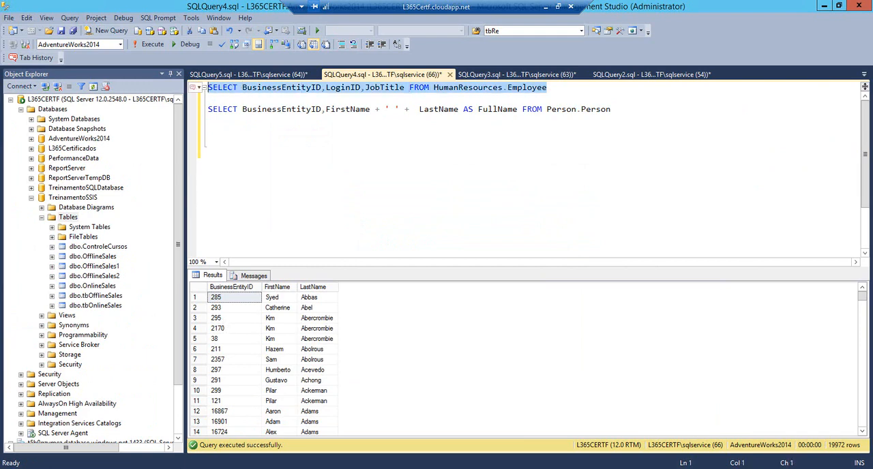
key(alt+Tab)
text(SELECT BusinessEntityID, LoginID, JobTitle FROM HumanResources.Employee)
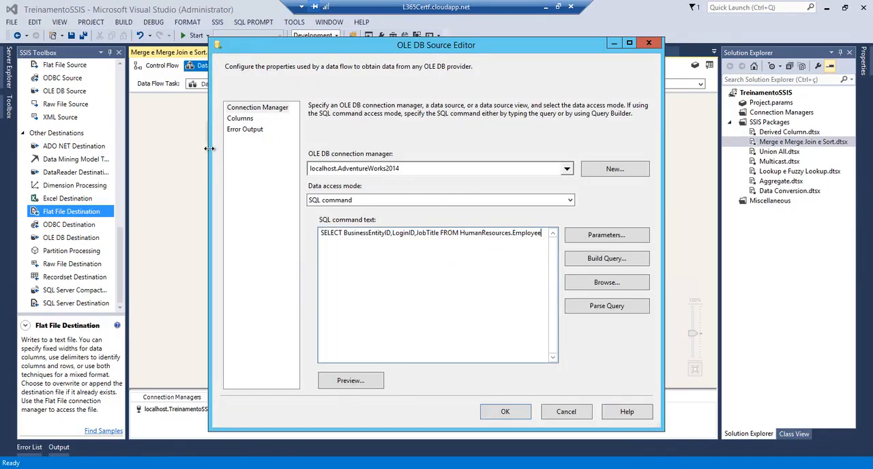
click(240, 118)
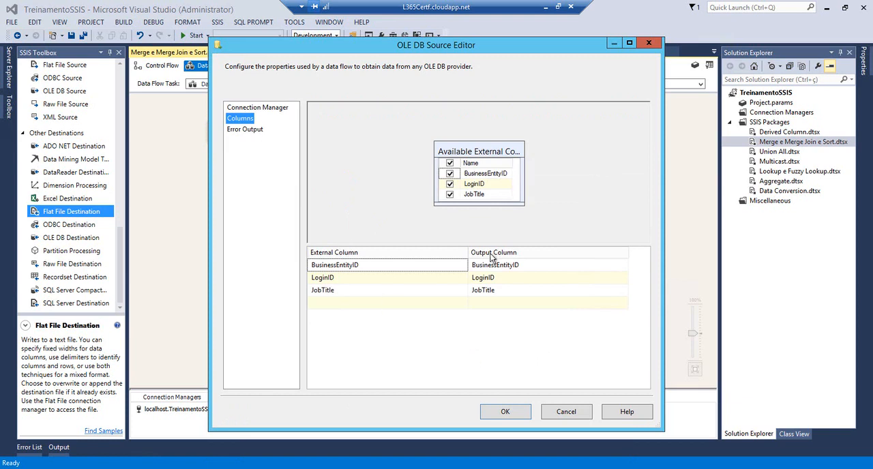
click(505, 411)
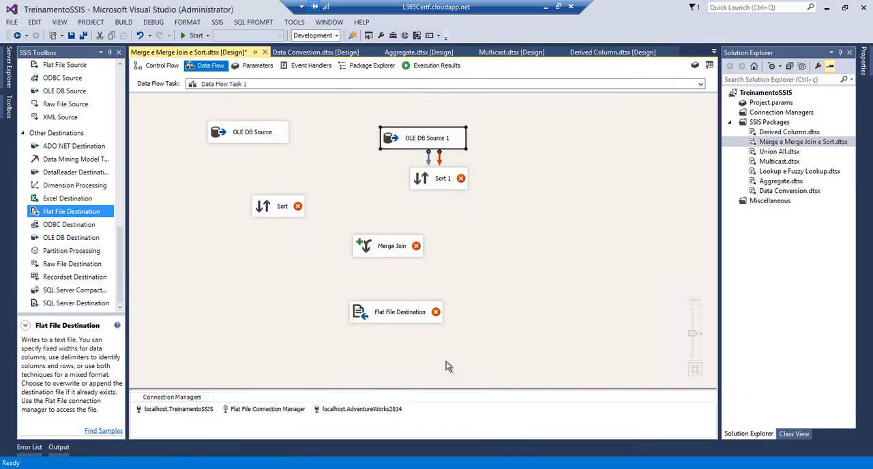
Reposition both Sort components below their sources, and connect OLE DB Source to Sort and OLE DB Source 1 to Sort 1
click(433, 180)
drag(423, 183, 437, 212)
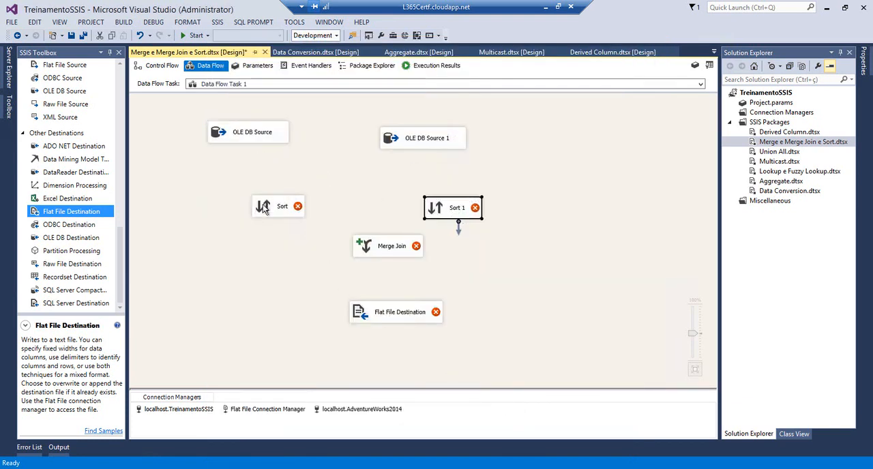
mouse_move(255, 201)
mouse_down()
mouse_move(240, 184)
mouse_move(251, 189)
mouse_up()
click(241, 137)
click(435, 142)
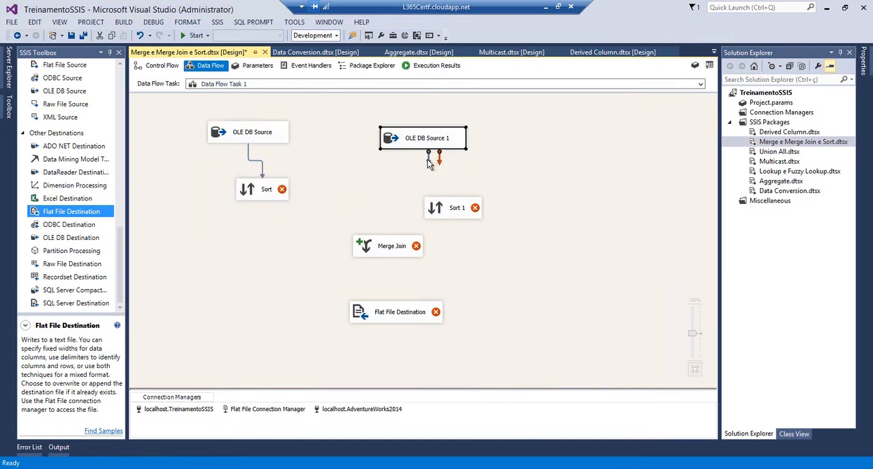
drag(449, 210, 451, 209)
Configure both Sort and Sort 1 to order their rows by BusinessEntityID ascending
double_click(245, 192)
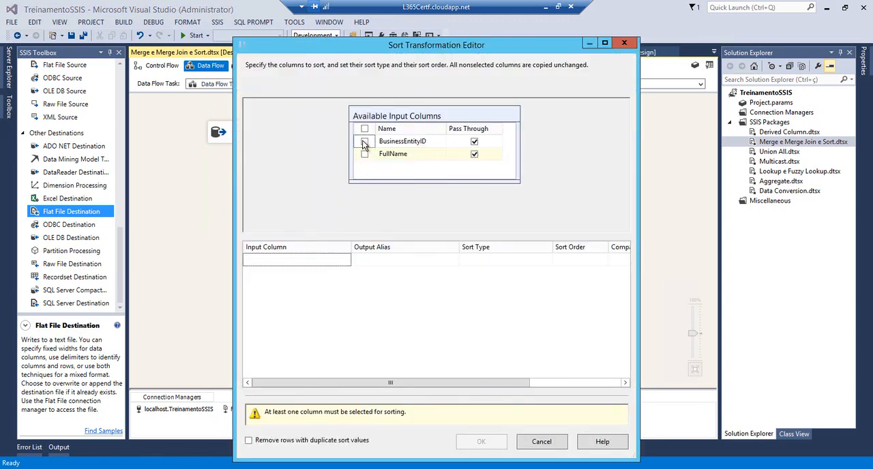
click(364, 142)
click(480, 441)
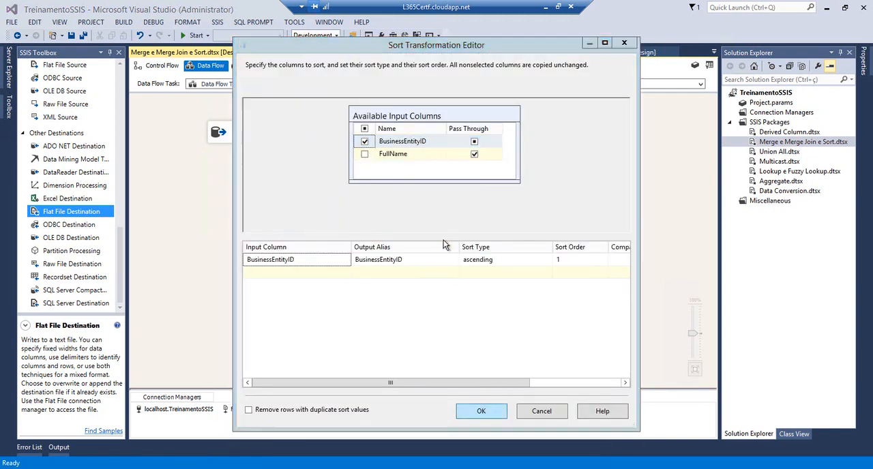
double_click(442, 213)
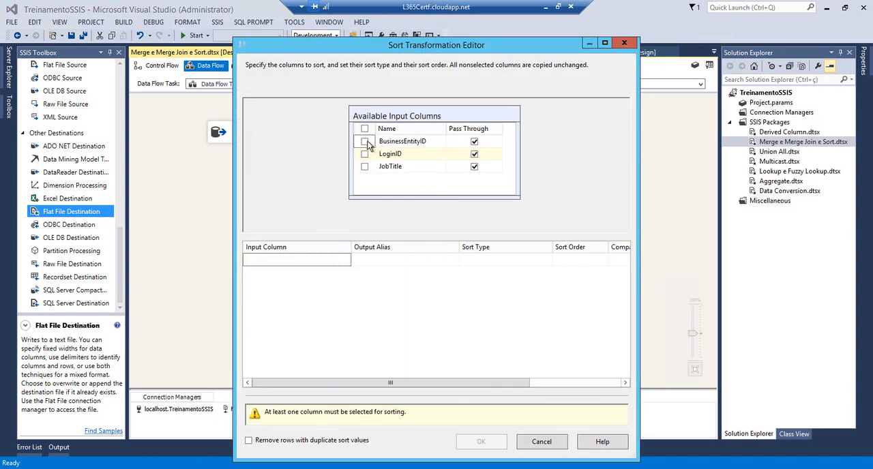
click(364, 142)
click(478, 412)
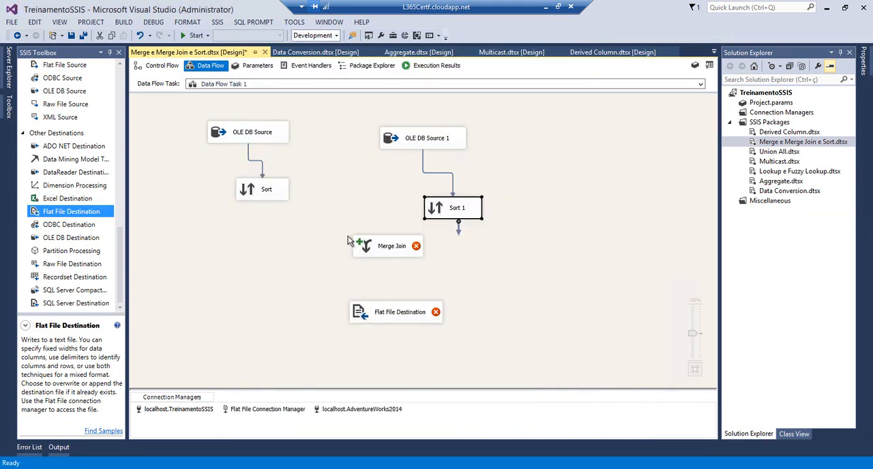
Connect the output of Sort to Merge Join as the Merge Join Left Input
drag(362, 246, 353, 245)
click(267, 194)
drag(267, 209, 369, 248)
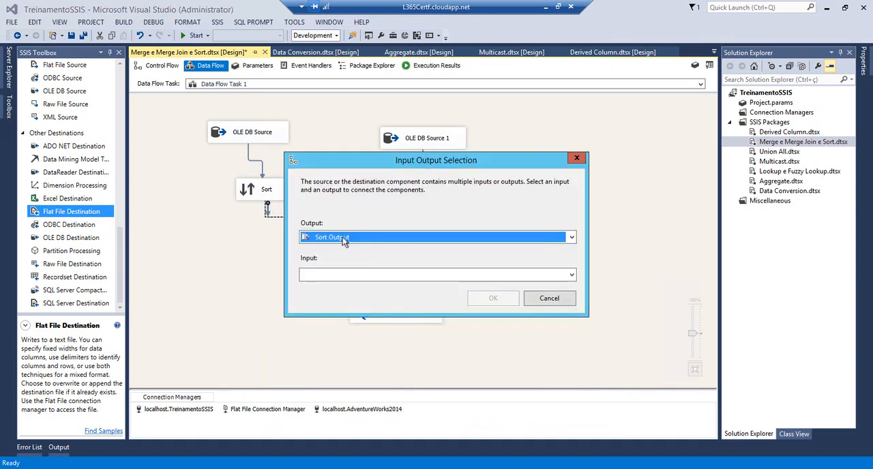
click(335, 276)
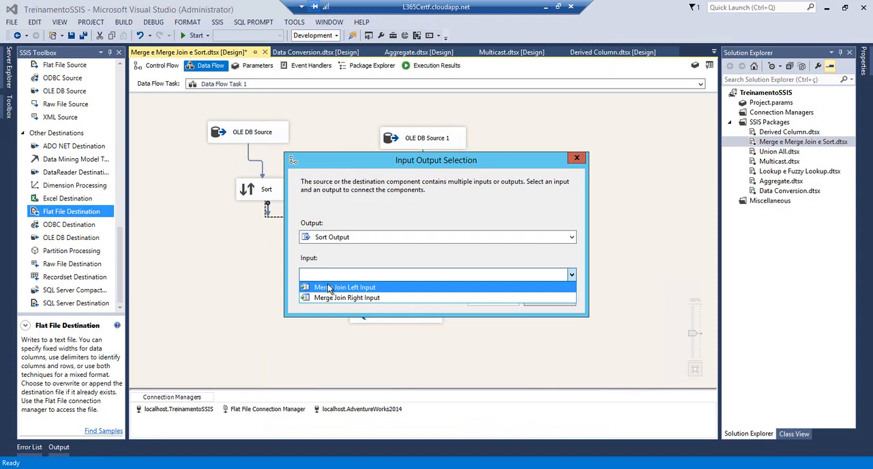
click(341, 240)
click(350, 237)
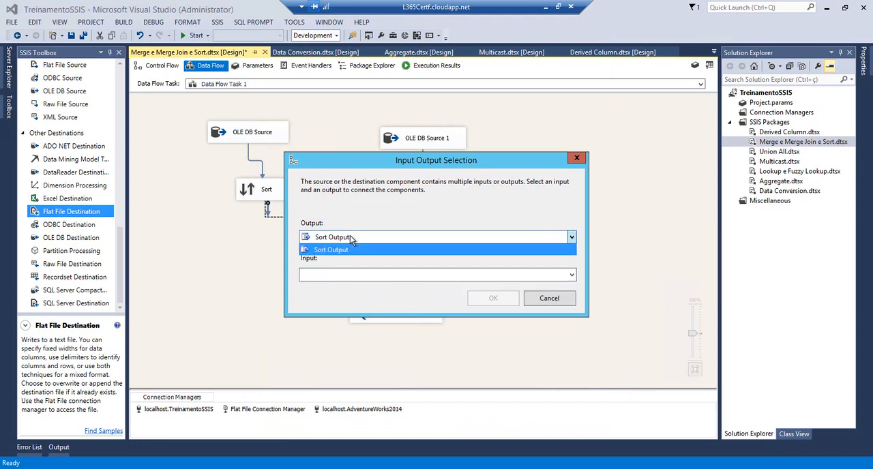
click(333, 166)
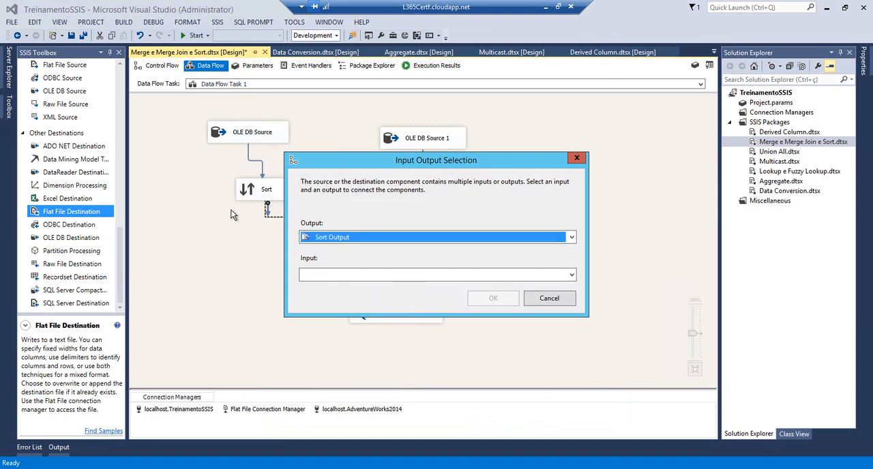
drag(373, 163, 445, 168)
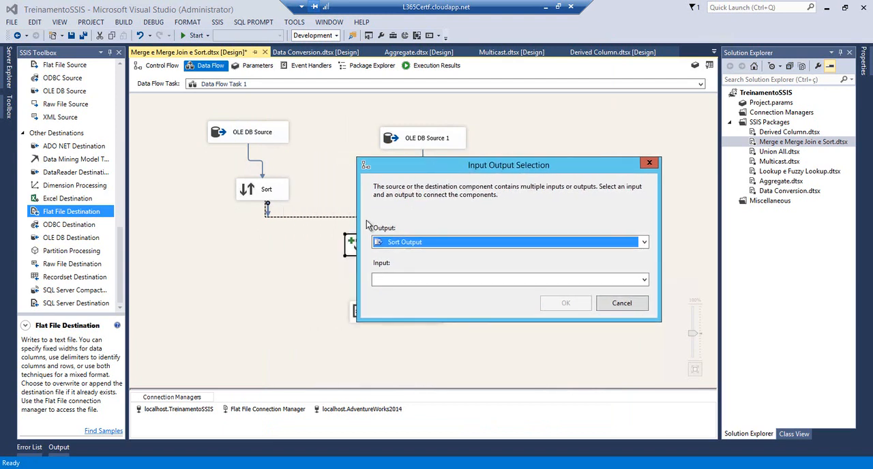
click(413, 281)
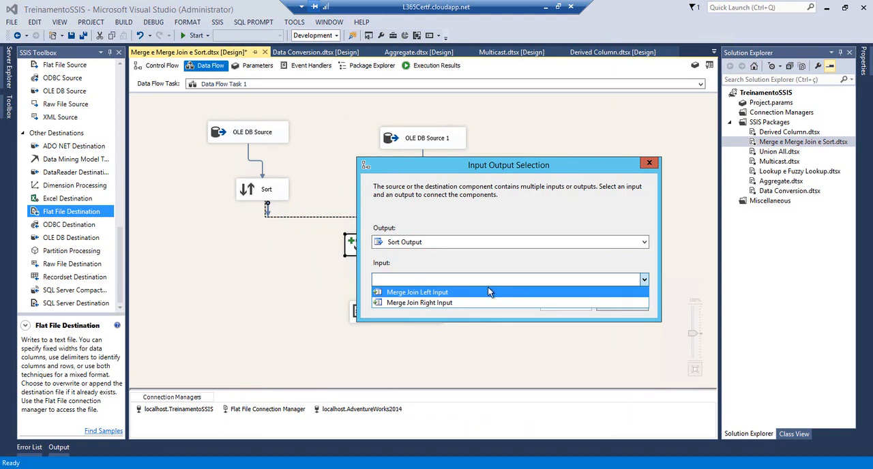
click(452, 293)
click(554, 301)
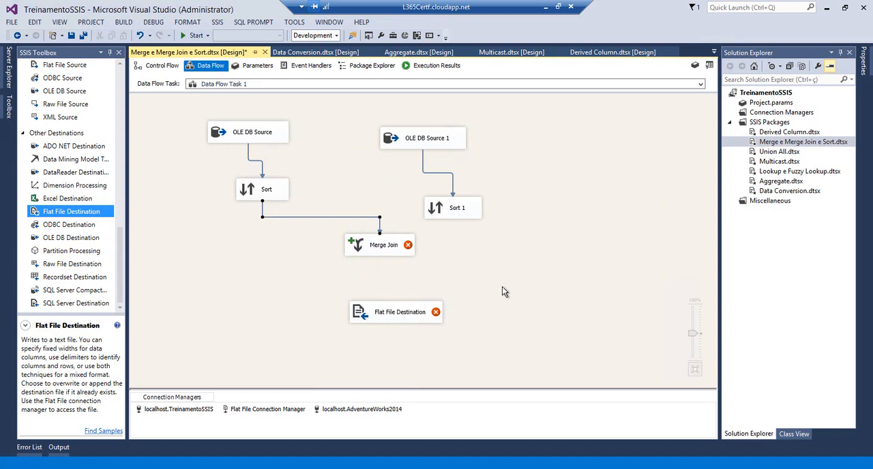
Shift Merge Join slightly to the left and connect Sort 1's output to its remaining input
drag(354, 247, 346, 250)
click(451, 217)
drag(458, 227, 387, 248)
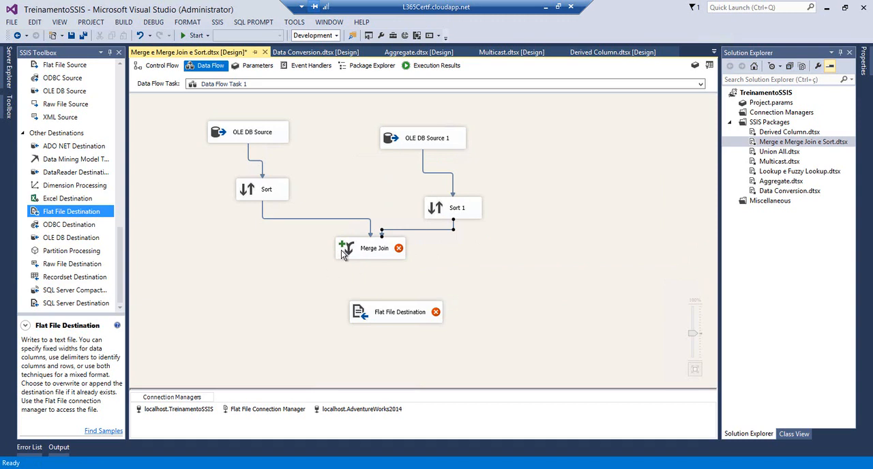
Open Merge Join for editing and set its join type to Full outer join
double_click(342, 251)
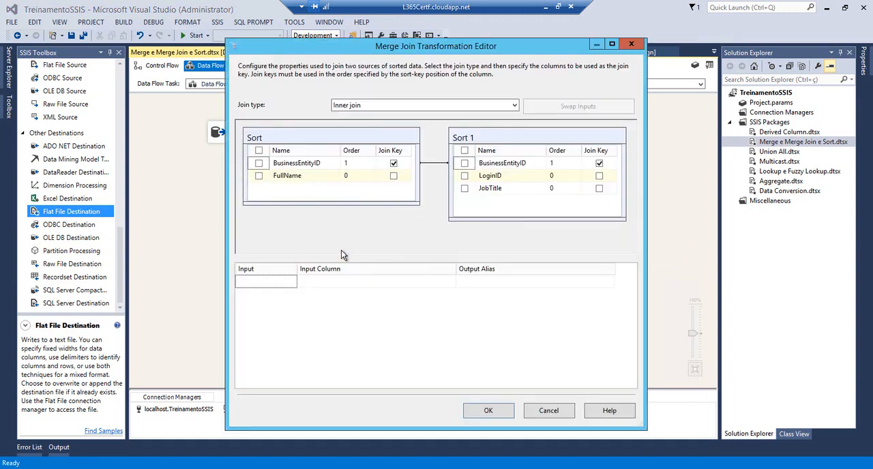
click(513, 108)
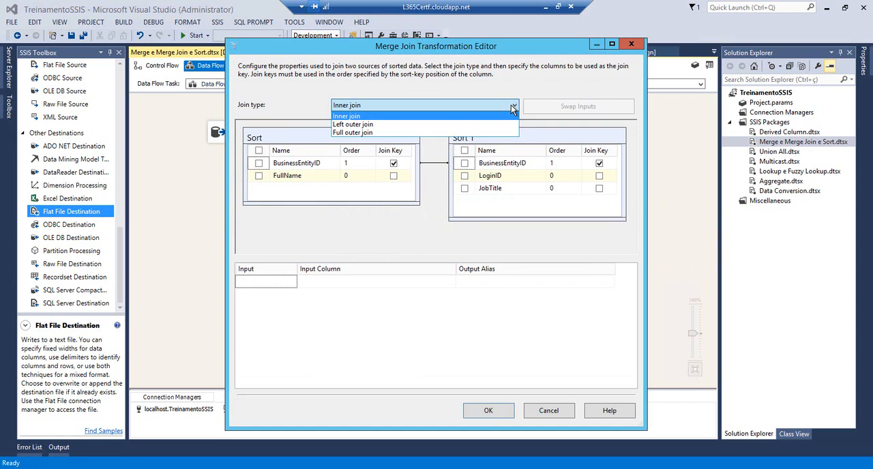
click(476, 133)
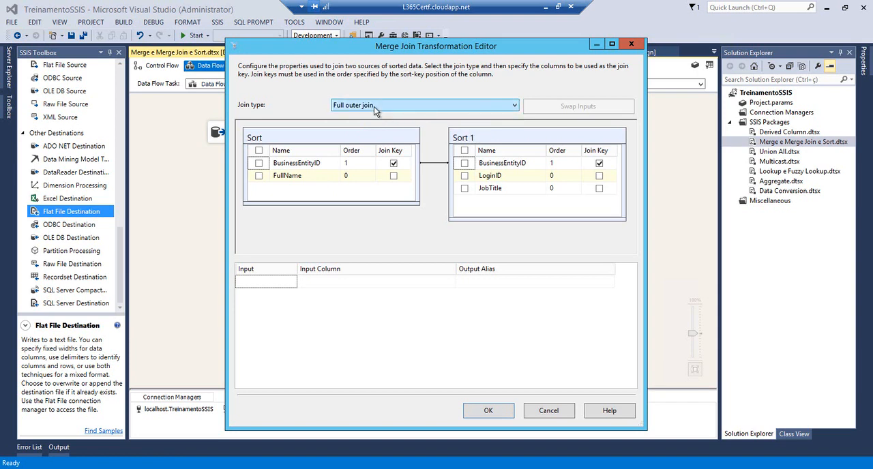
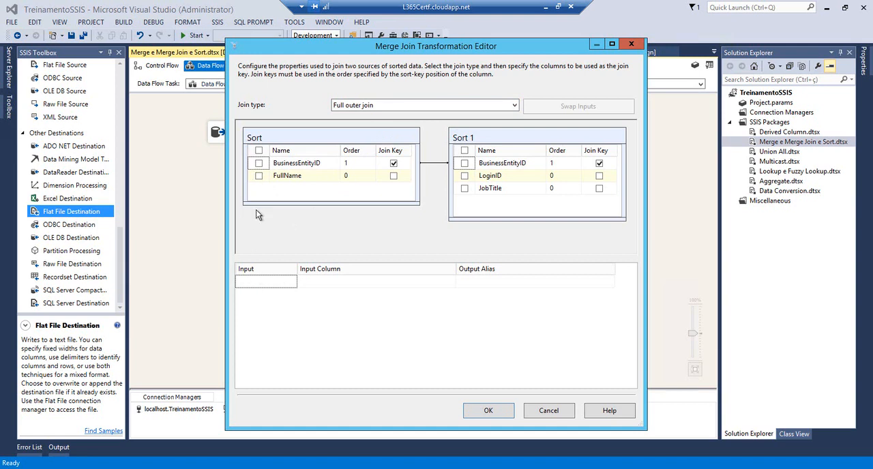
Include FullName from Sort plus LoginID and JobTitle from Sort 1 as Merge Join output columns and accept the settings
click(258, 176)
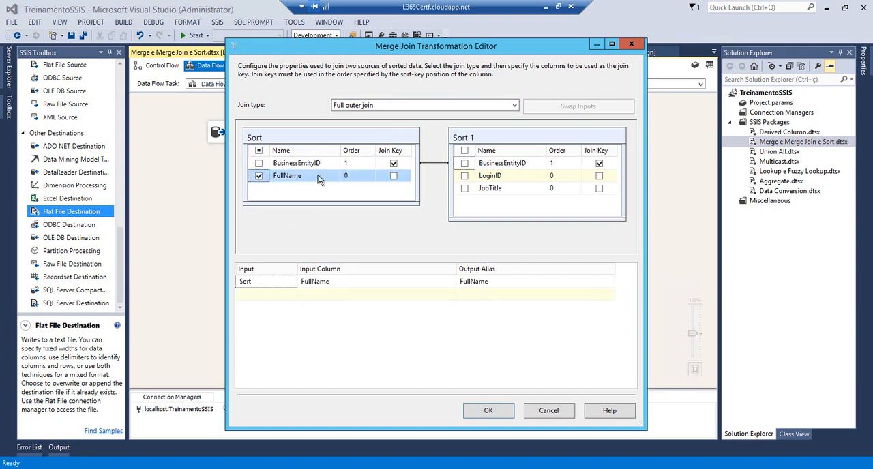
click(464, 176)
click(464, 189)
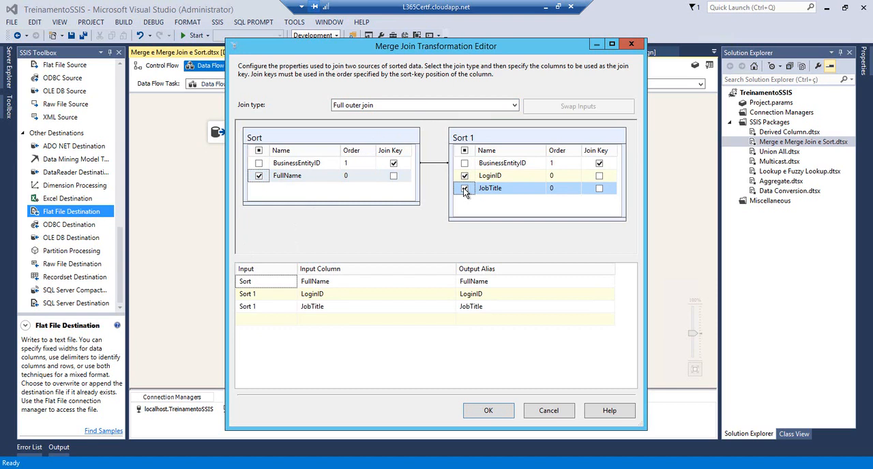
click(489, 409)
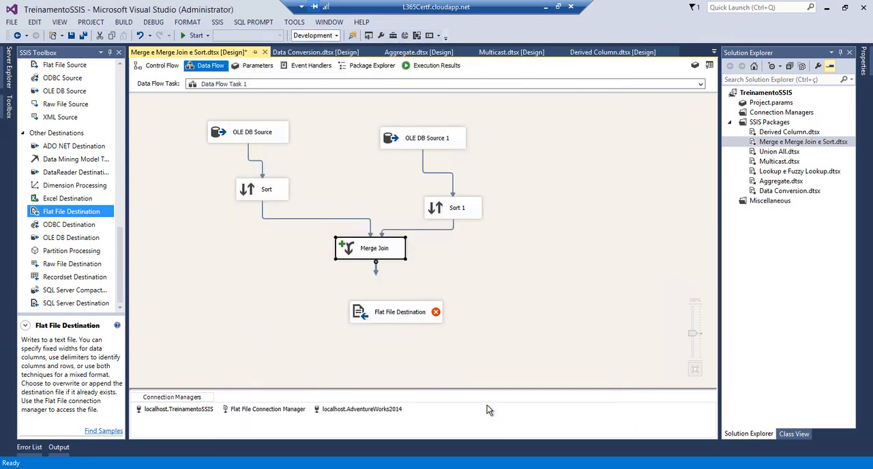
Connect Merge Join's output to Flat File Destination and delete the existing Flat File Connection Manager
drag(375, 273, 369, 312)
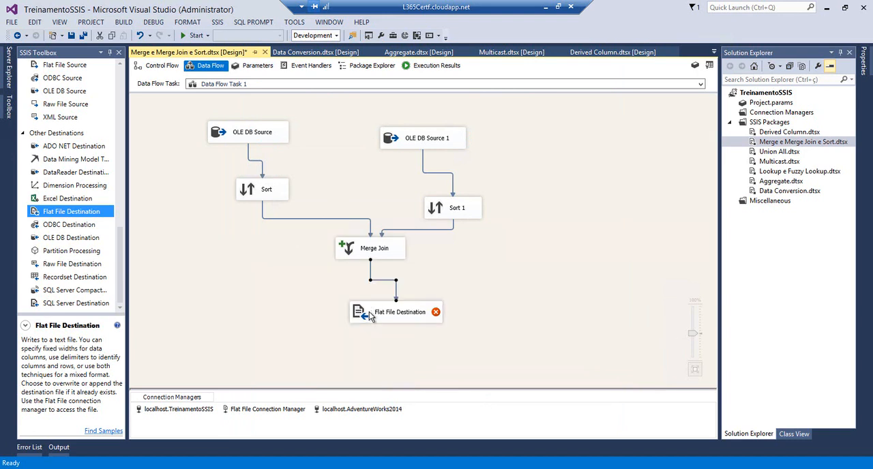
click(276, 411)
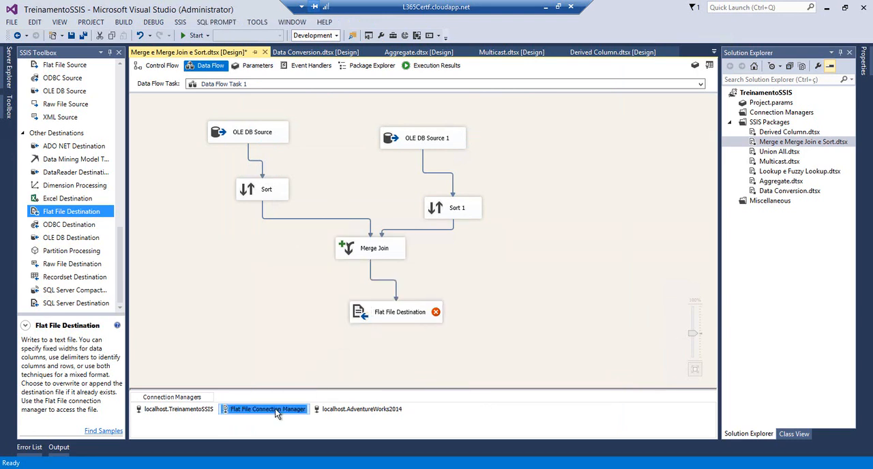
key(Delete)
Create a delimited connection manager for Flat File Destination using C:\temp\MergeJoin.txt, with column names in the first row
double_click(365, 315)
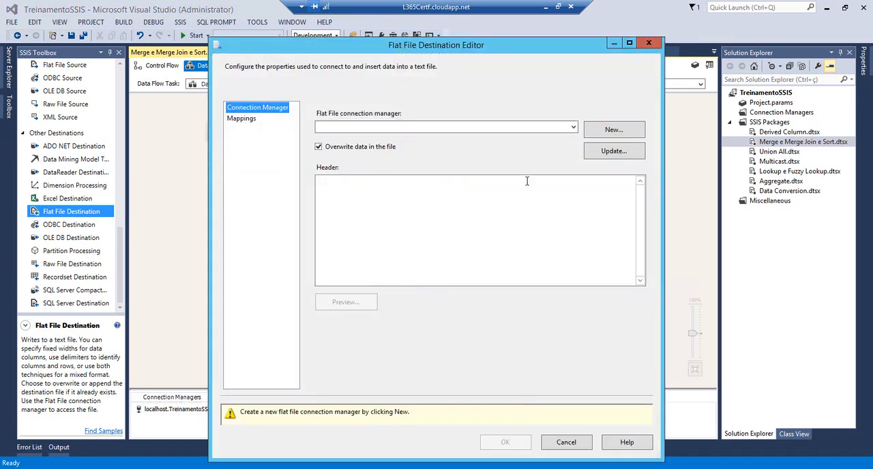
click(609, 132)
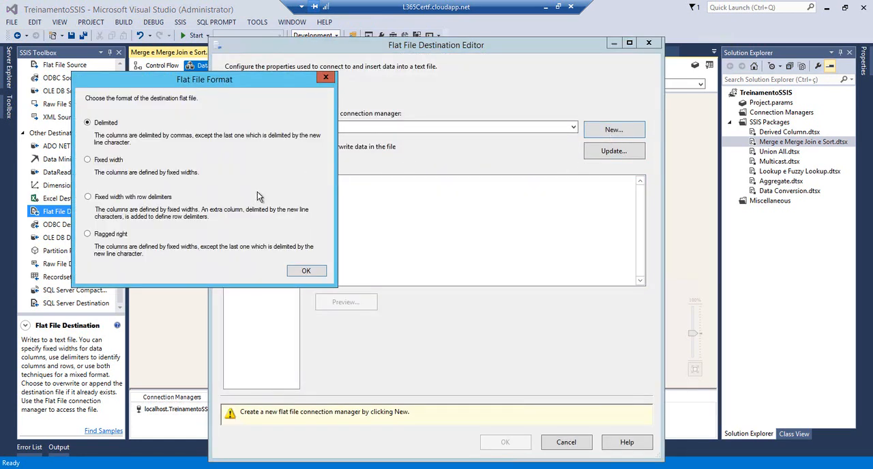
click(306, 270)
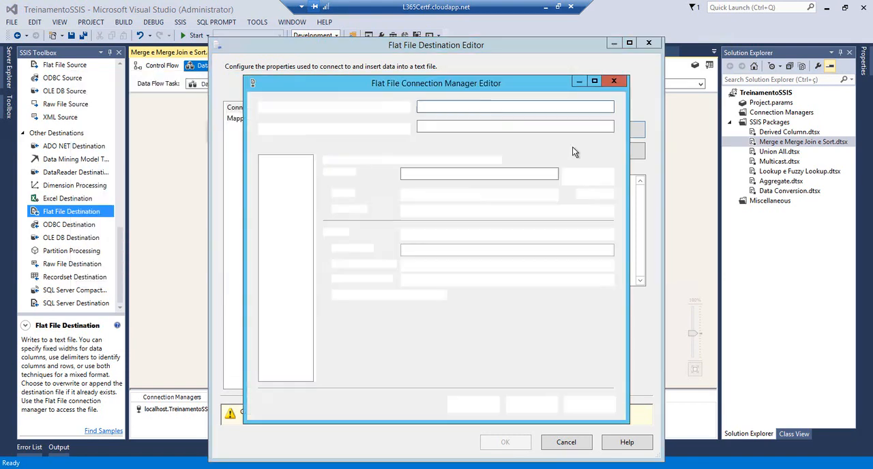
click(584, 178)
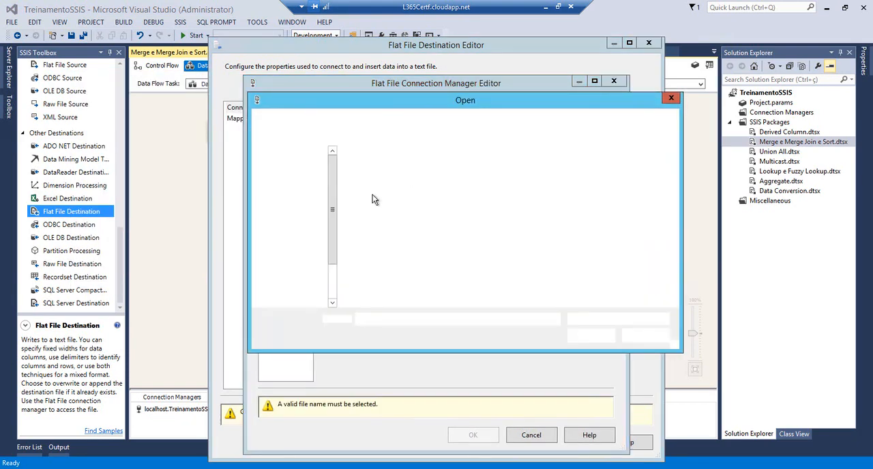
click(361, 249)
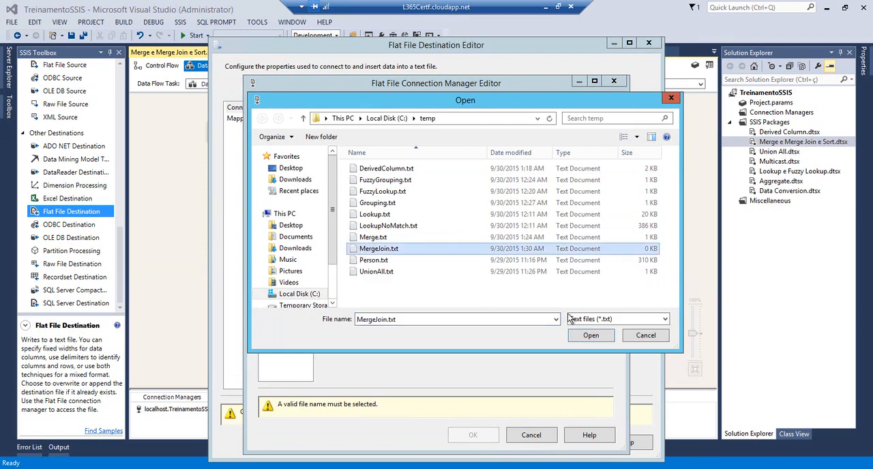
click(591, 335)
click(362, 295)
click(279, 169)
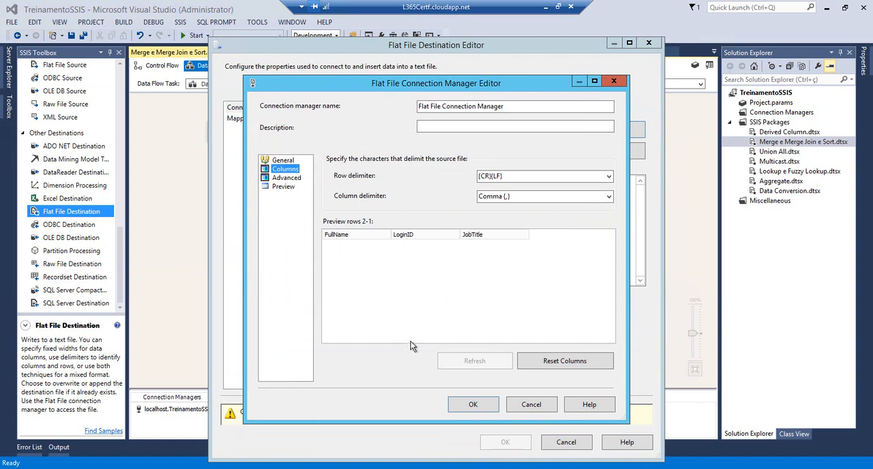
click(469, 401)
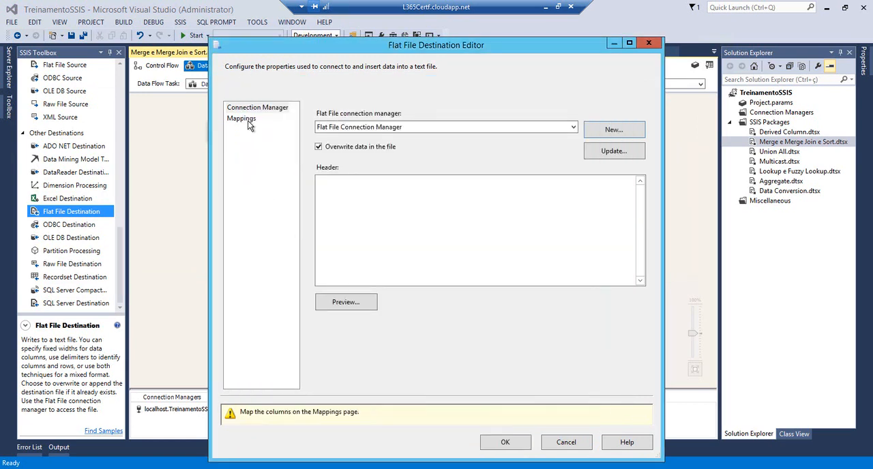
Map FullName, LoginID and JobTitle to the matching destination columns and save the package
click(248, 122)
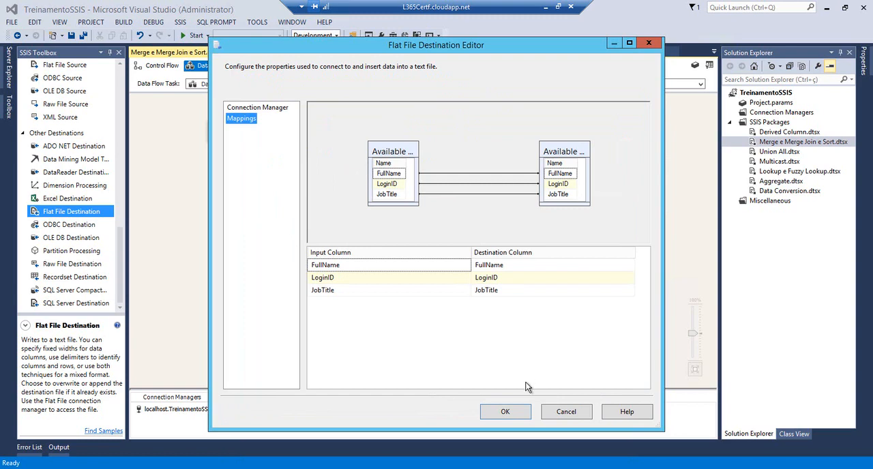
click(504, 412)
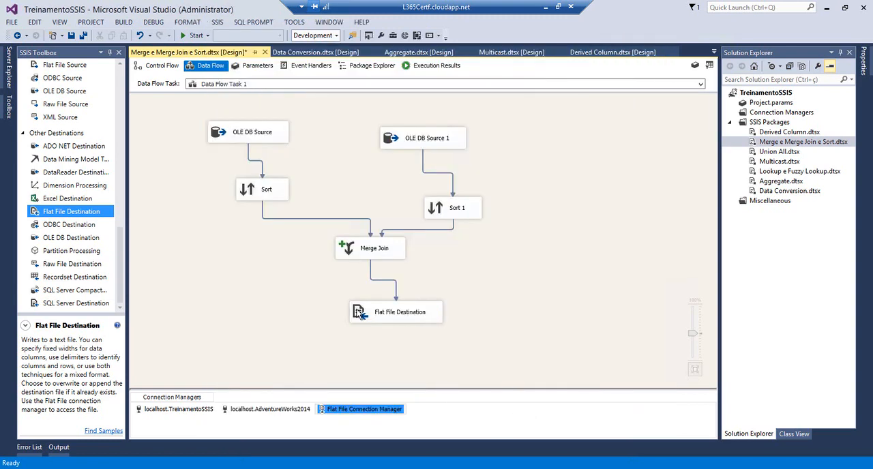
click(75, 38)
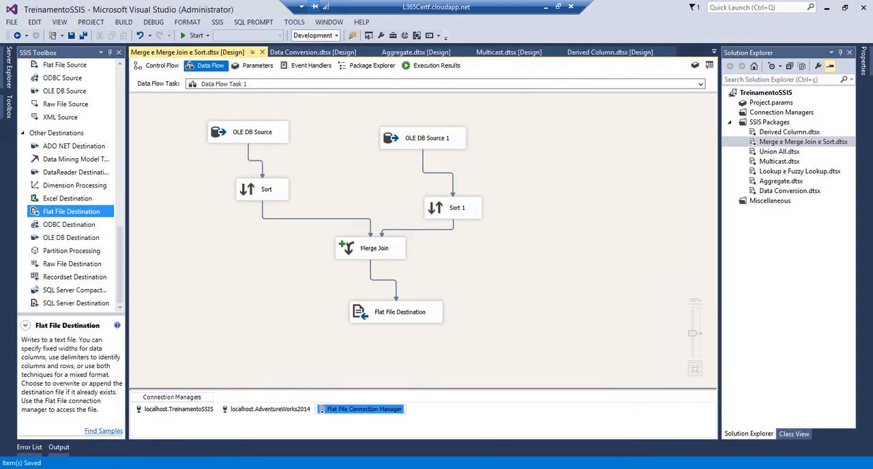
Switch to the temp folder in File Explorer and check the contents of MergeJoin.txt before running the data flow
mouse_move(105, 452)
click(104, 431)
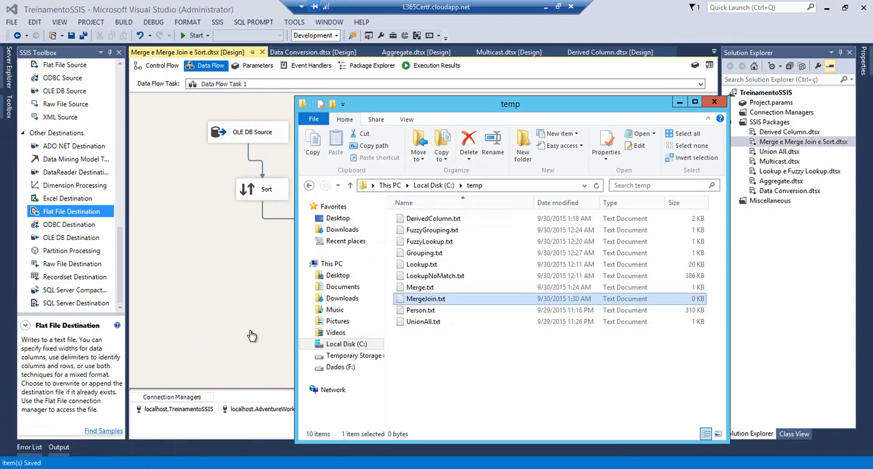
double_click(404, 301)
click(766, 92)
Run the package containing Data Flow Task 1 and stop debugging once the execution has finished
click(223, 255)
click(193, 36)
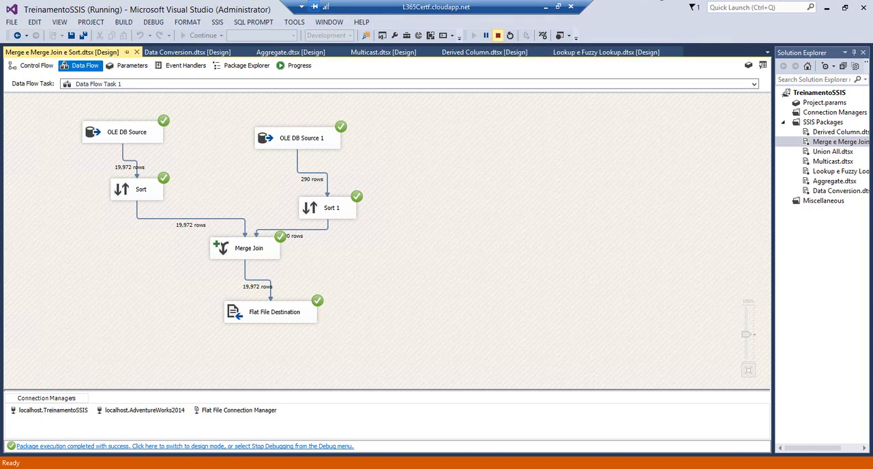
click(497, 35)
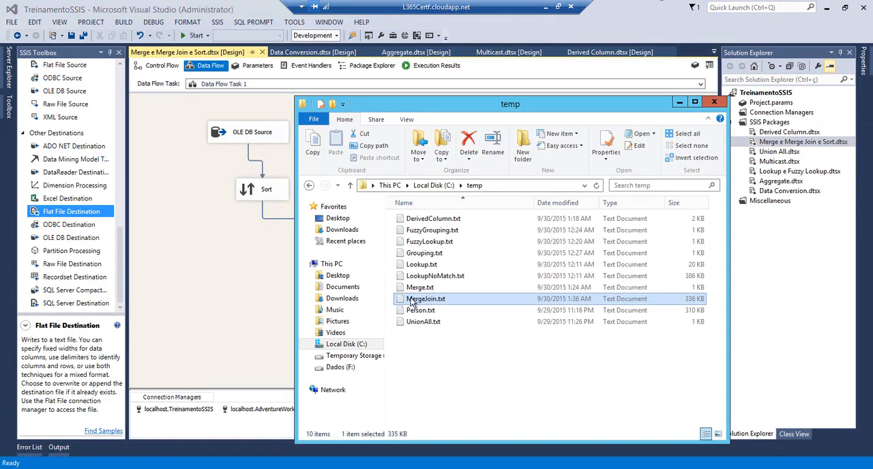
Open MergeJoin.txt from the temp folder and examine the joined rows from the first employee to the end of the file
click(460, 351)
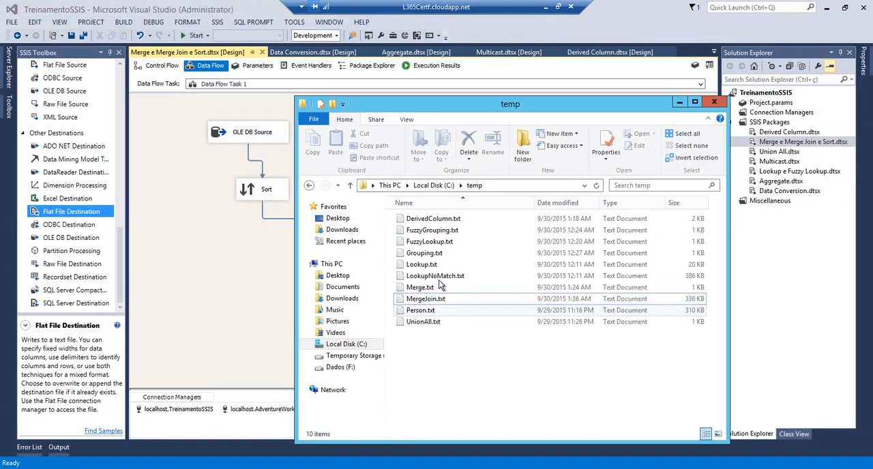
double_click(405, 300)
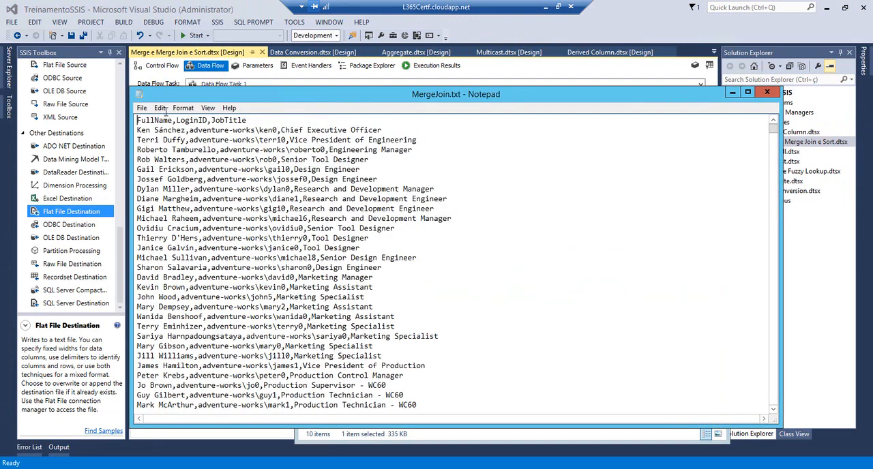
drag(137, 130, 280, 131)
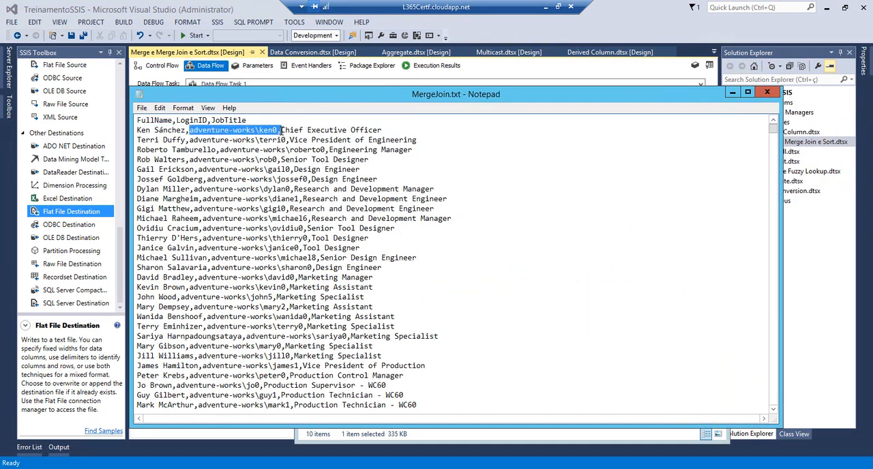
click(279, 130)
drag(772, 127, 774, 404)
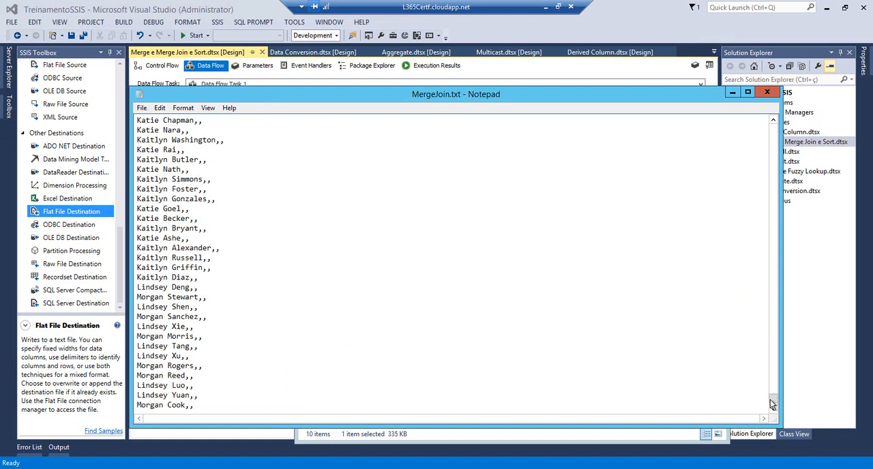
drag(770, 400, 769, 407)
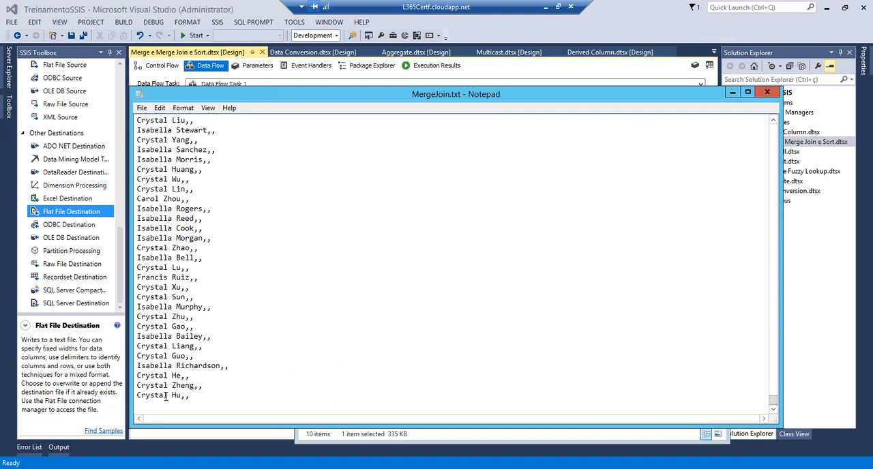
Switch to SQL Server Management Studio and append a WHERE keyword to the HumanResources.Employee query
key(shift+Home)
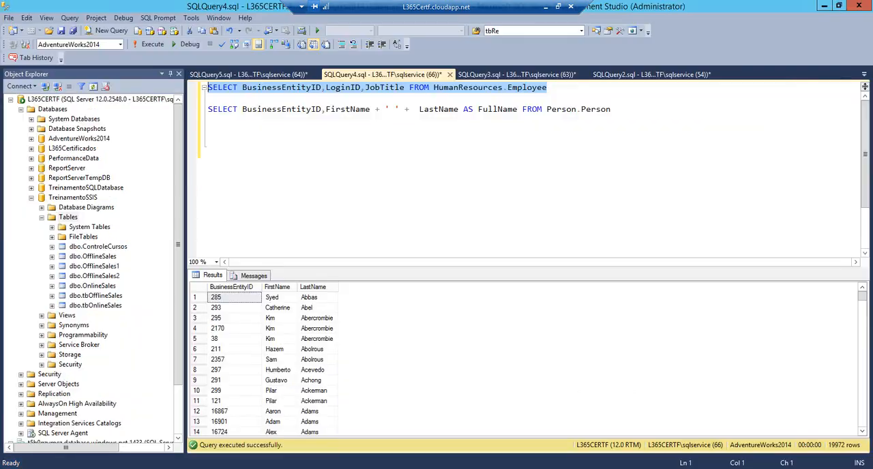
key(ctrl+End)
click(563, 86)
text(where)
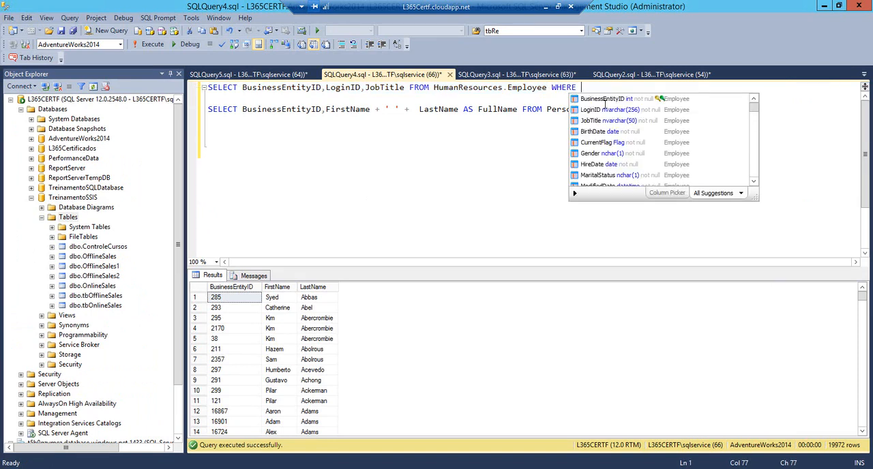
key(Escape)
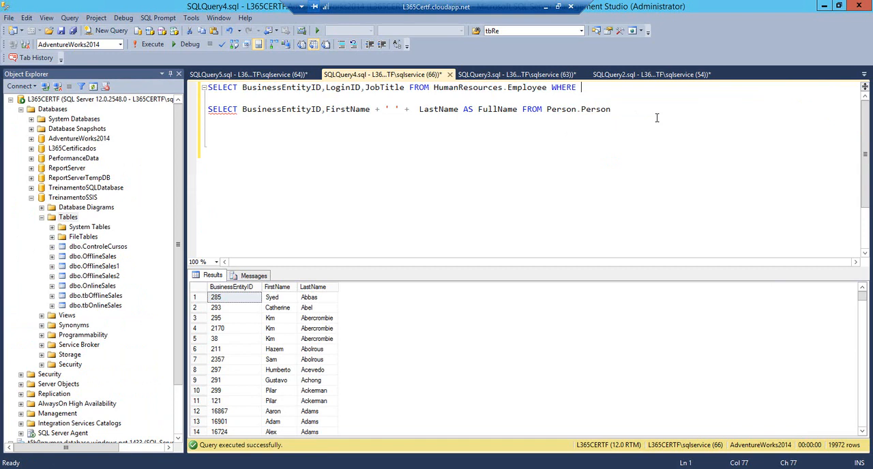
Filter the Person.Person query on FirstName equal to the first name in the file's last row, and run only that query
text(where FirstName = 'Crystal)
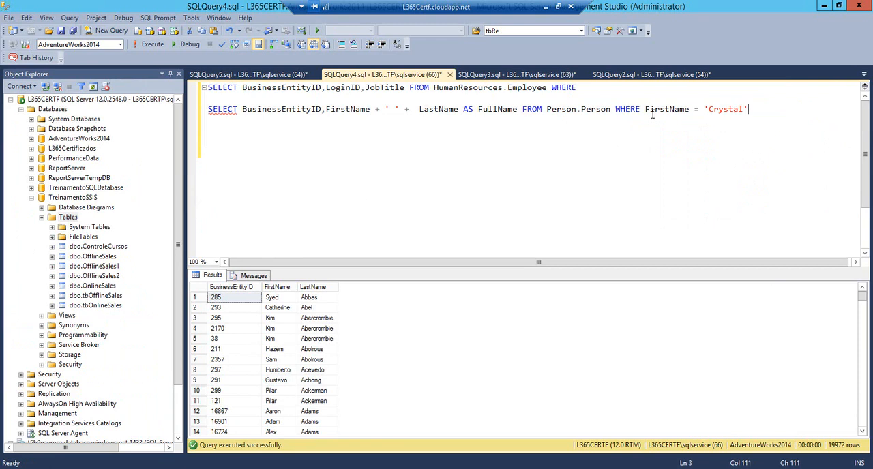
key(shift+Home)
key(F5)
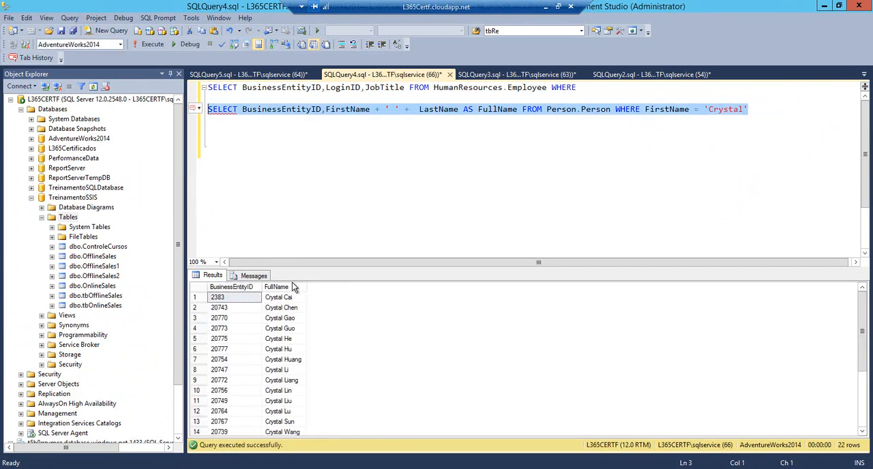
Find the BusinessEntityID in the query results for the person on the last row of MergeJoin.txt
click(257, 354)
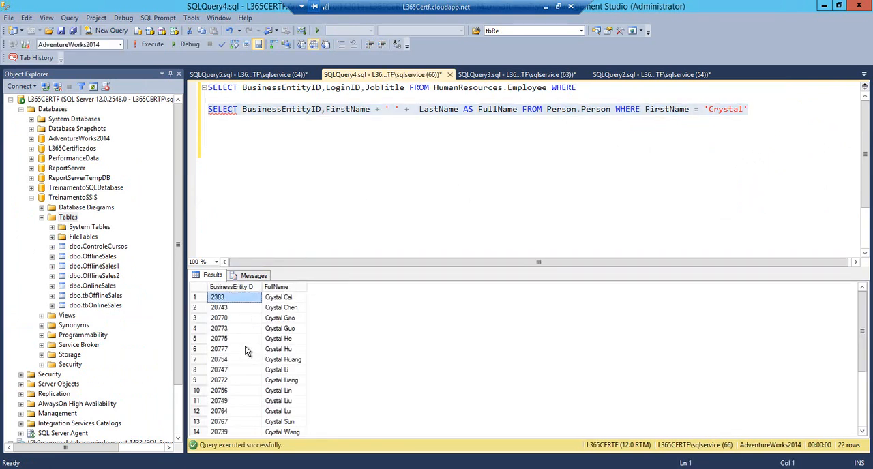
click(245, 347)
click(282, 349)
click(228, 351)
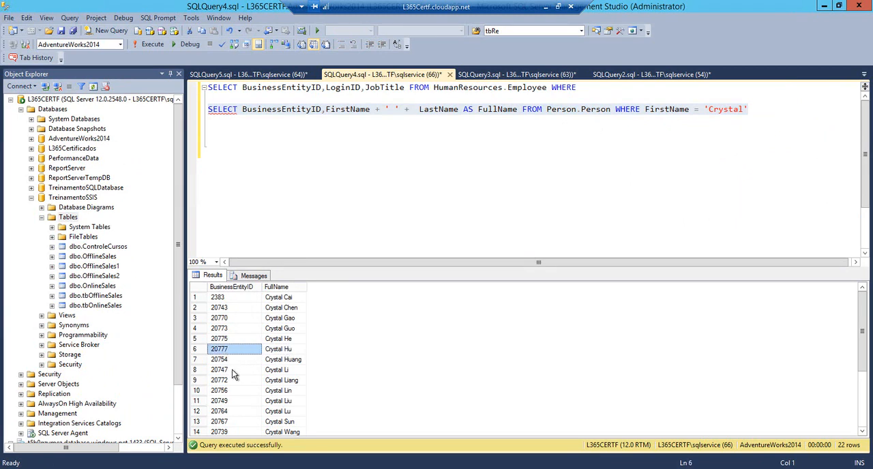
Complete the HumanResources.Employee query's filter with BusinessEntityID = 20777 and run only that query
click(584, 87)
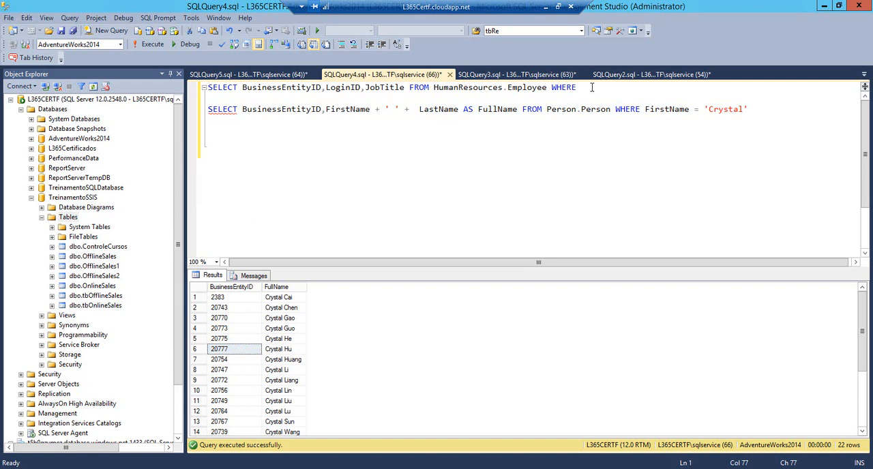
text(i)
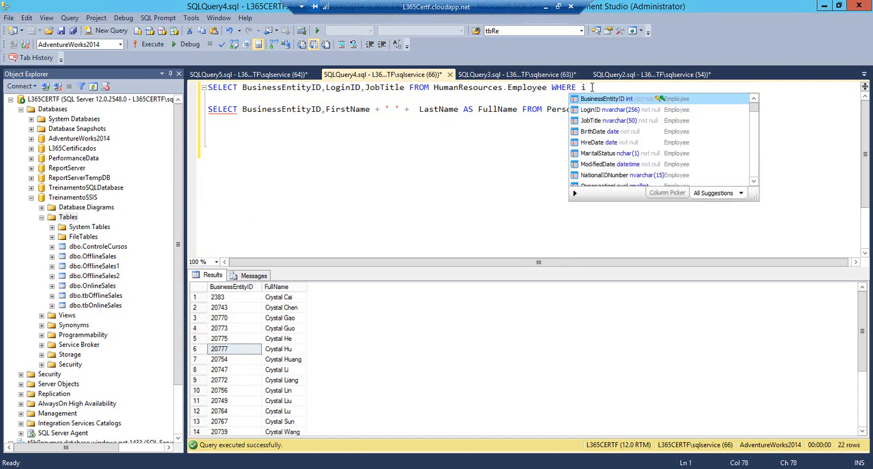
key(BackSpace)
text(b)
key(Tab)
text(= 20777)
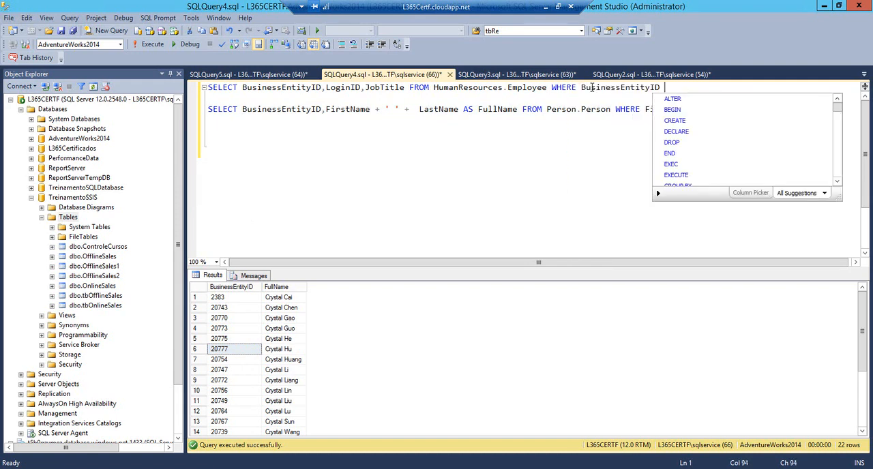
key(shift+Home)
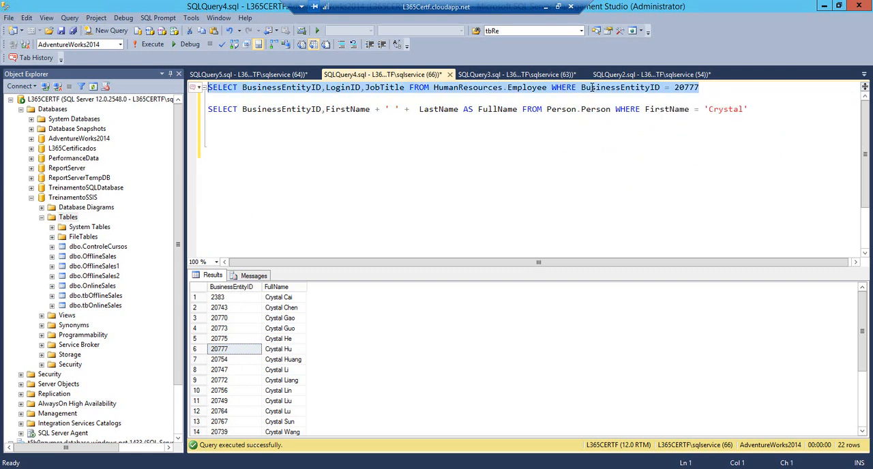
key(F5)
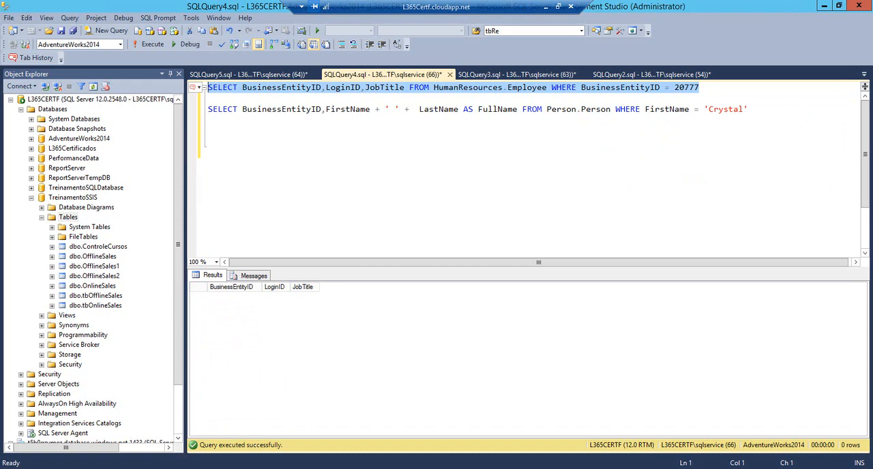
Switch to Visual Studio, change the Merge Join transformation's join type to Inner join, and save the package
mouse_move(213, 468)
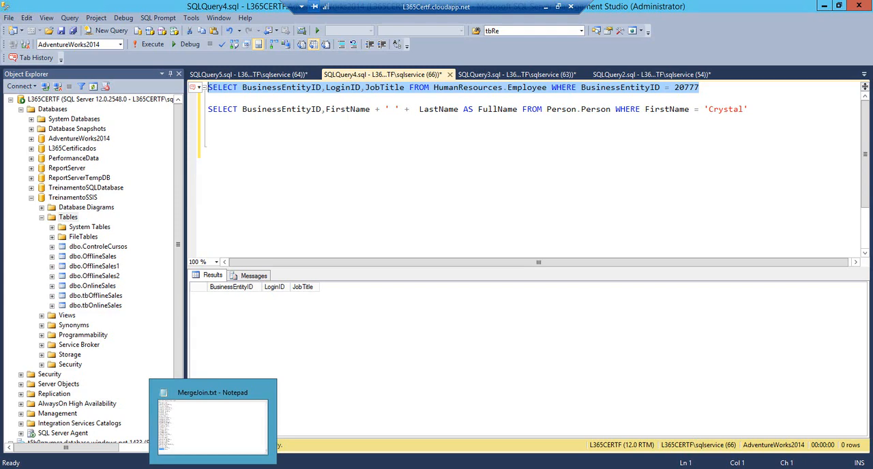
click(144, 468)
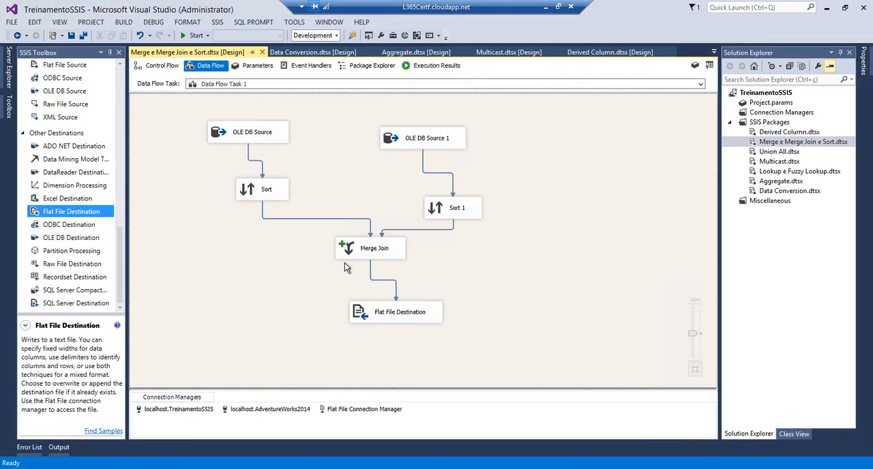
double_click(350, 252)
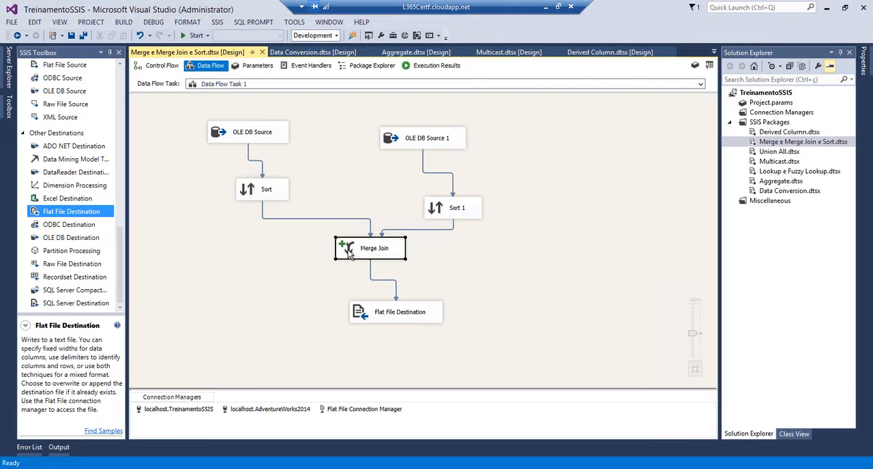
click(514, 105)
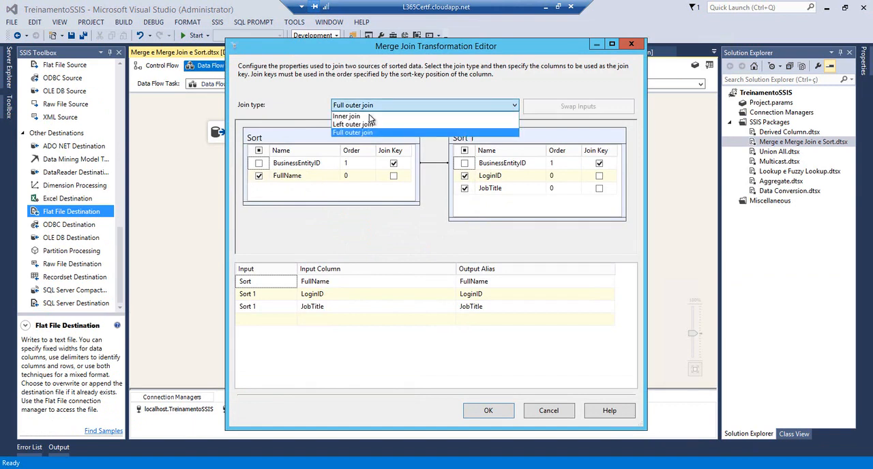
click(354, 115)
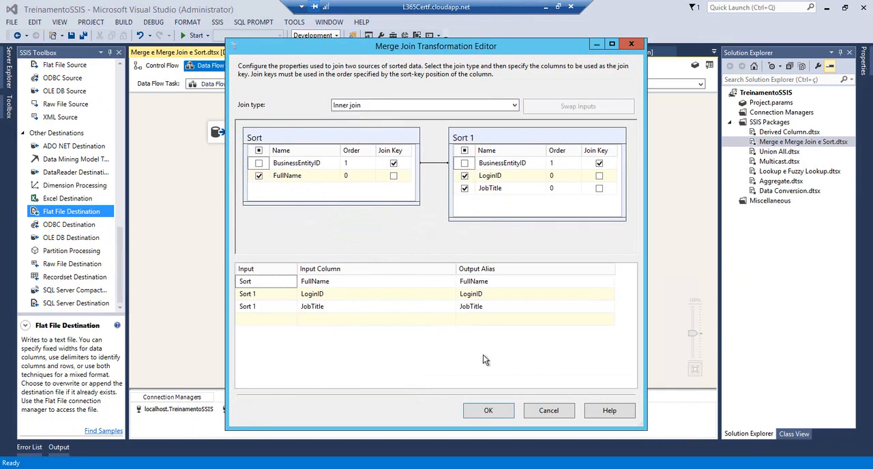
click(488, 410)
click(73, 38)
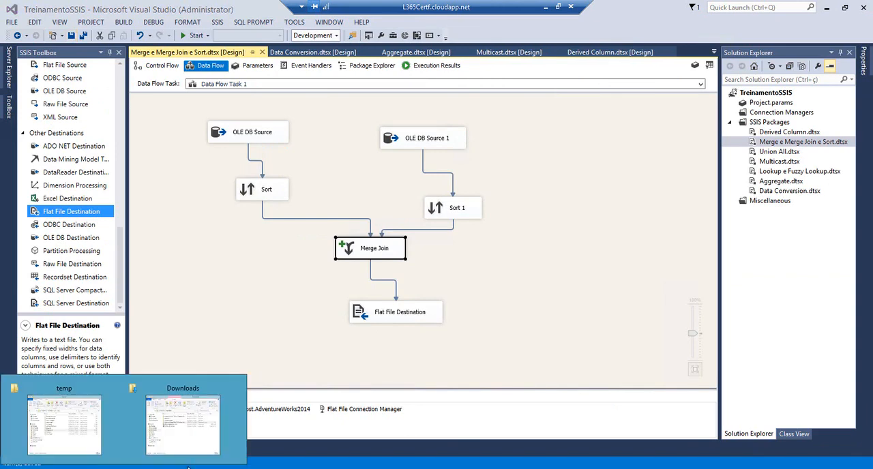
Delete all contents of MergeJoin.txt in Notepad and close the file with the change saved
click(204, 467)
click(386, 291)
key(ctrl+a)
key(Delete)
click(767, 92)
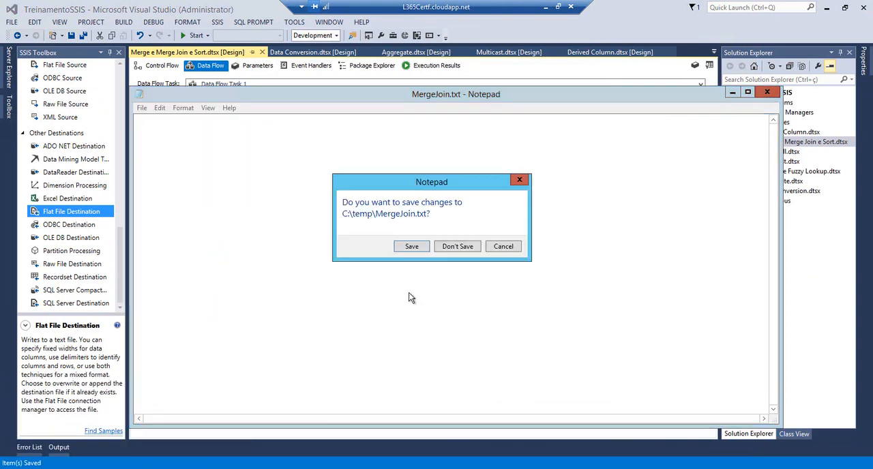
click(425, 250)
Run the package in Visual Studio, stop debugging, and open MergeJoin.txt from C:\temp at its last rows
click(191, 36)
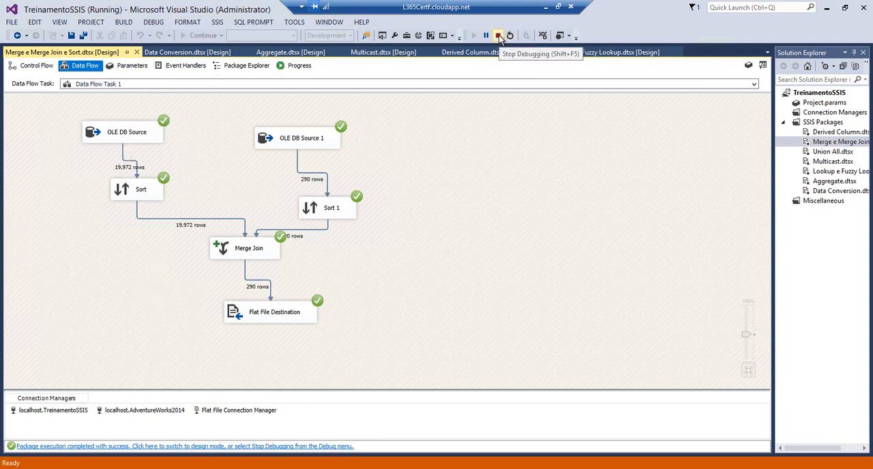
click(499, 38)
mouse_move(110, 466)
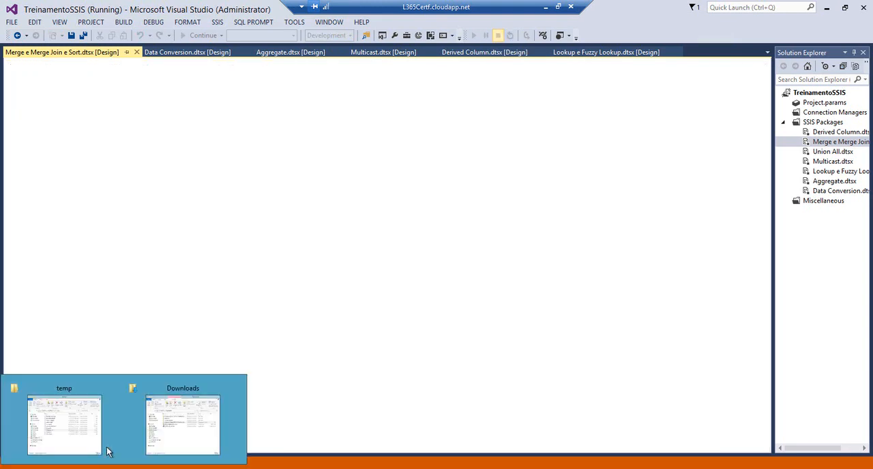
click(107, 452)
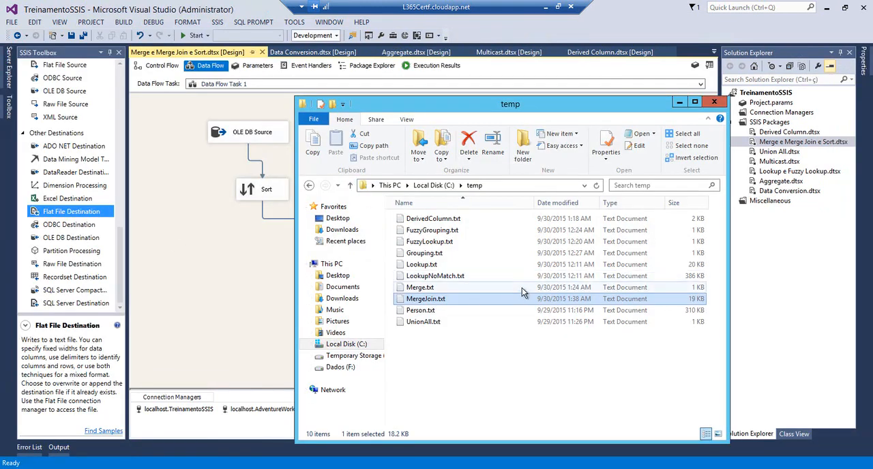
double_click(401, 302)
drag(772, 140, 770, 394)
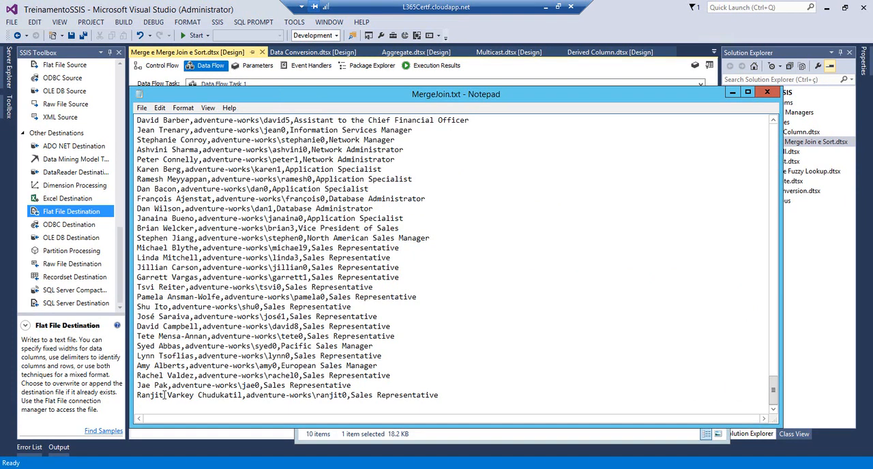
In Management Studio, filter the Person.Person query on the first name from the last row of MergeJoin.txt and run only that query
key(shift+Home)
key(ctrl+c)
click(153, 468)
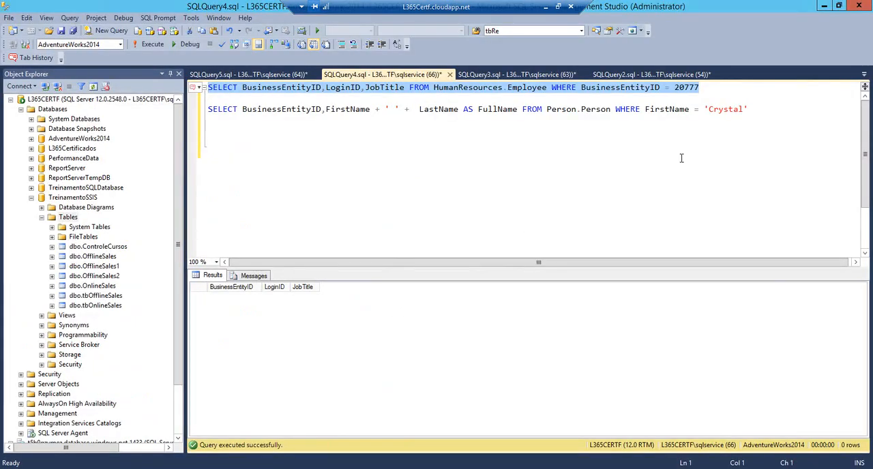
double_click(719, 109)
key(ctrl+v)
key(End)
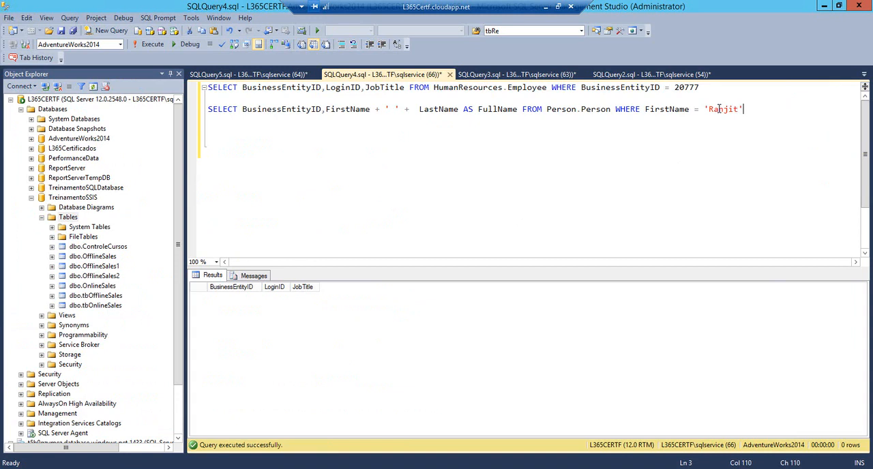
key(shift+Home)
key(F5)
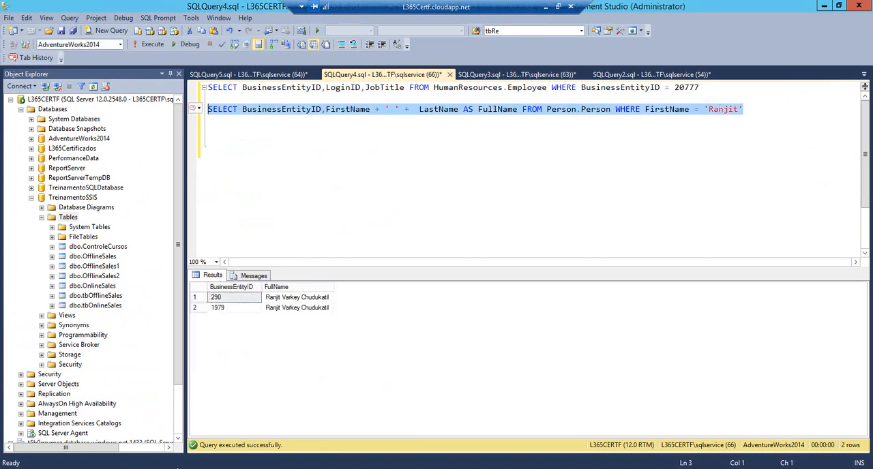
Compare the result with MergeJoin.txt, then filter the HumanResources.Employee query on BusinessEntityID = 290 and run only that query
key(alt+Tab)
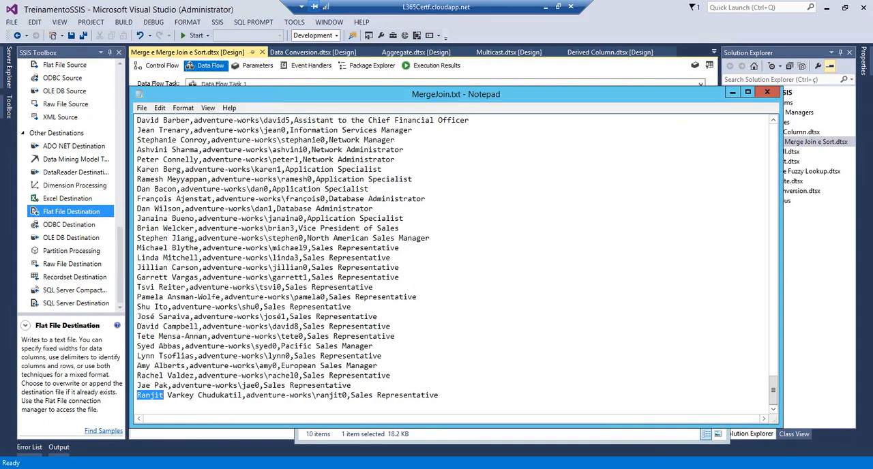
key(alt+Tab)
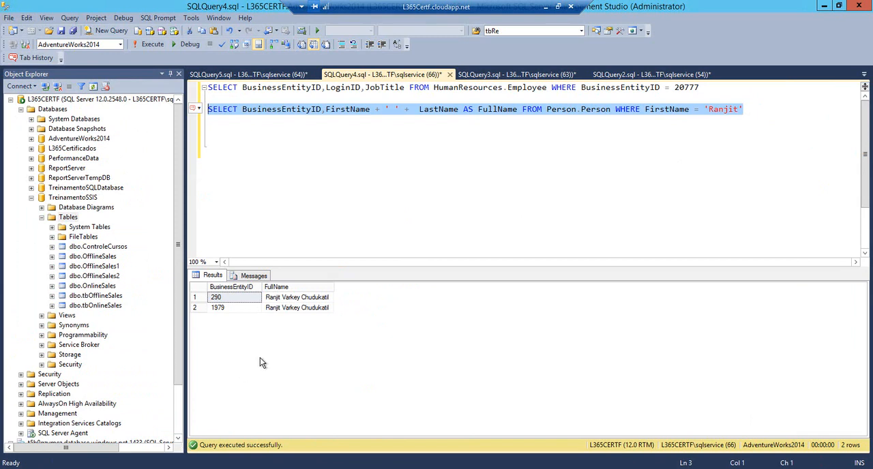
click(233, 300)
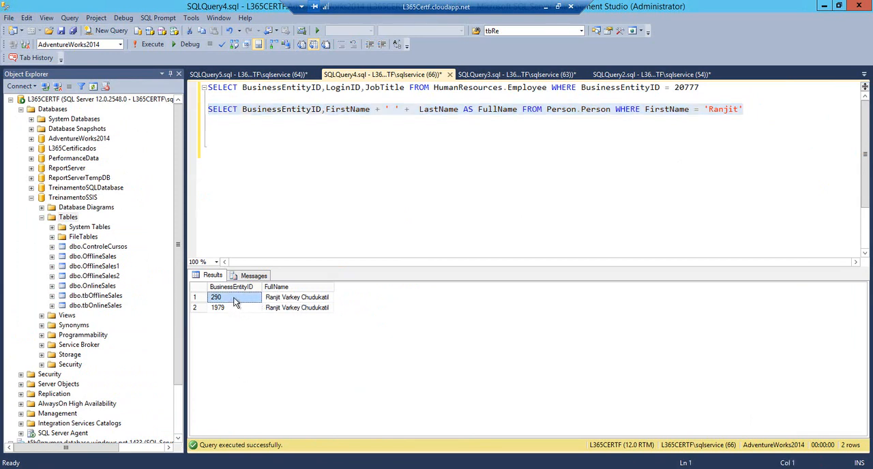
click(411, 204)
double_click(689, 87)
text(290)
key(shift+Home)
key(F5)
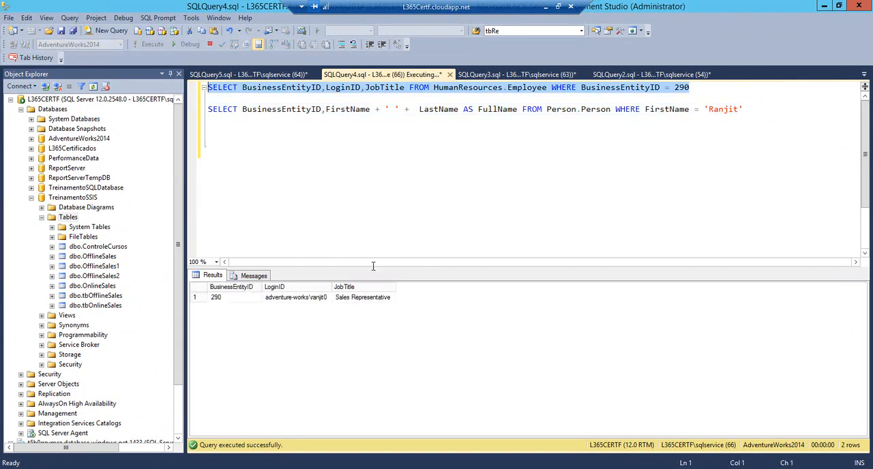
Run only the Person.Person query again to list the BusinessEntityIDs for that first name
click(746, 109)
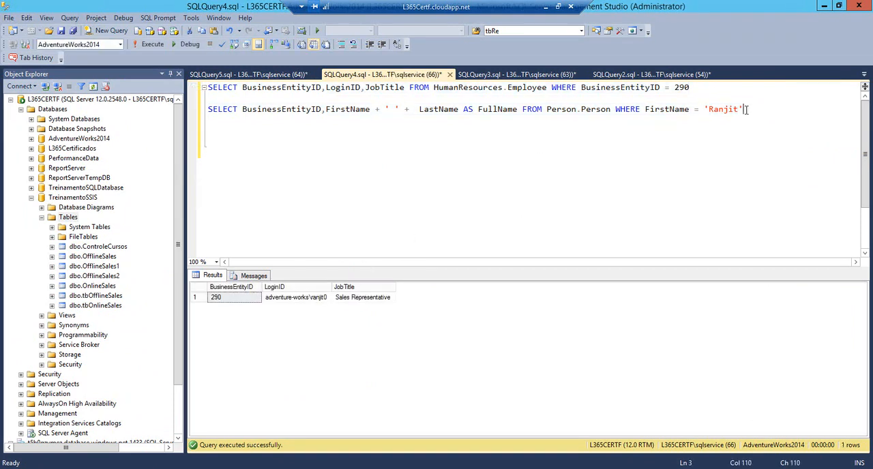
key(shift+Home)
key(F5)
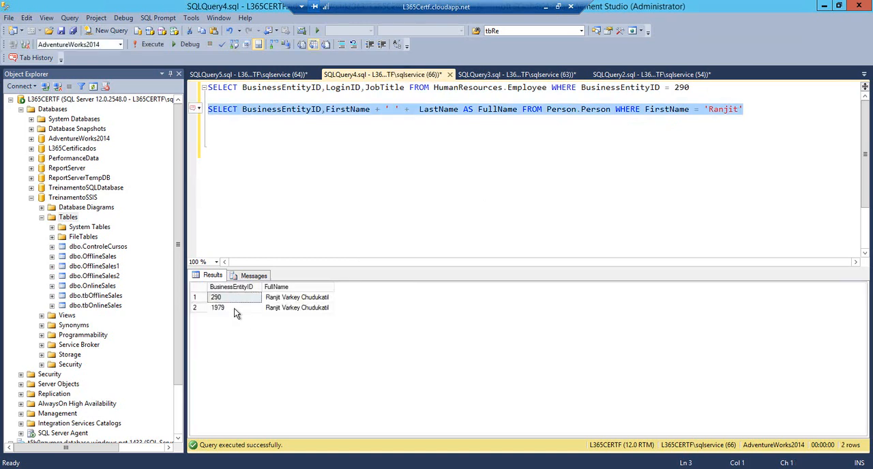
Set the HumanResources.Employee query's filter to BusinessEntityID = 1979 and run only that query
key(Up)
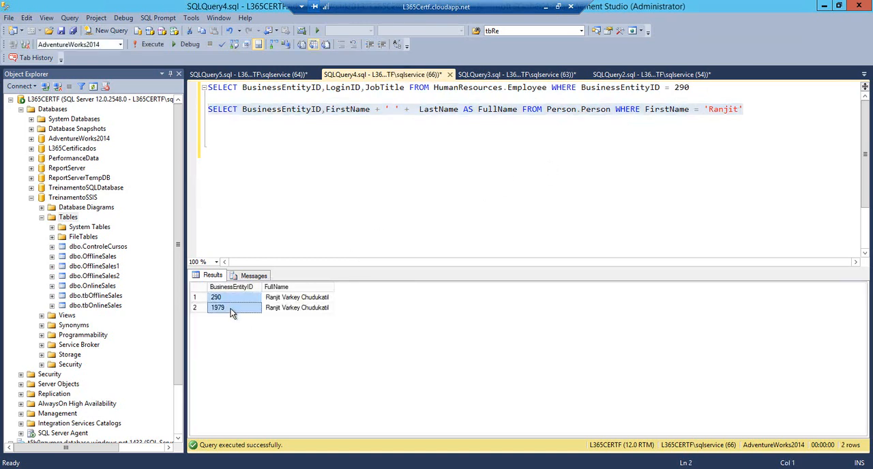
double_click(682, 87)
text(1979)
triple_click(666, 89)
key(F5)
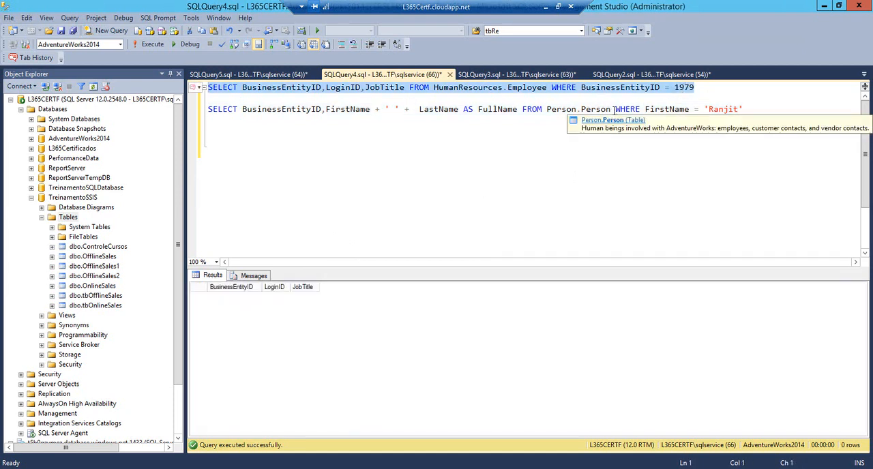
click(614, 113)
key(Page_Down)
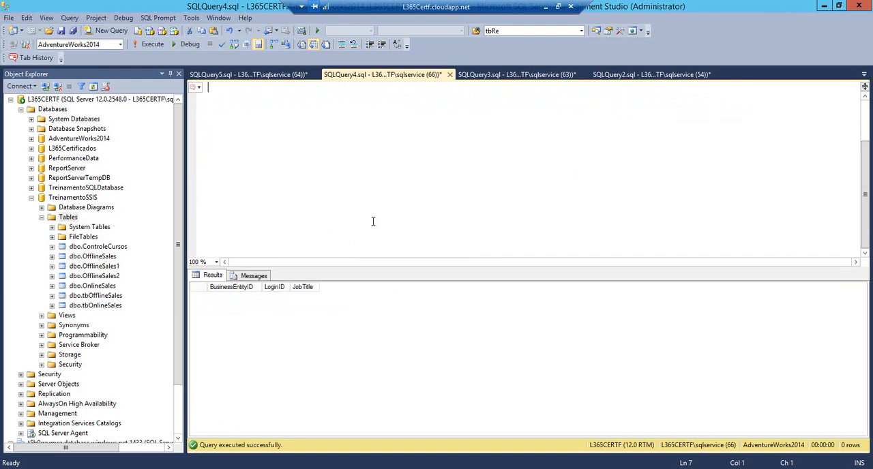
key(ctrl+Home)
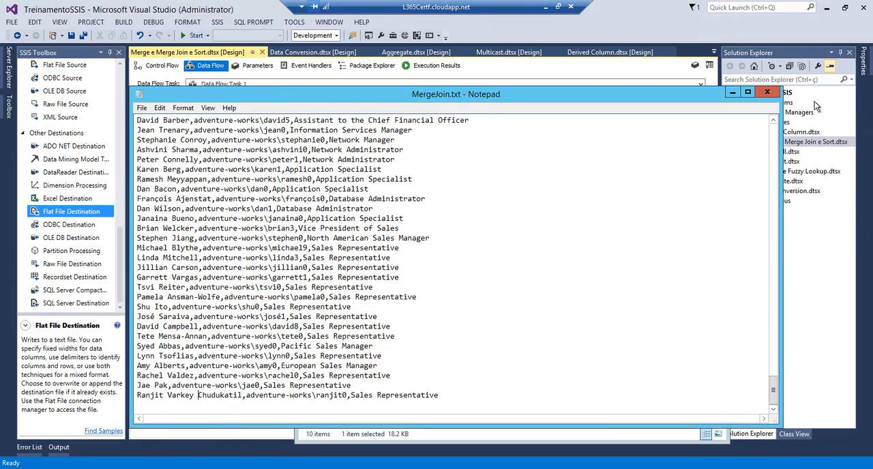
Close MergeJoin.txt and save all open files in Visual Studio
click(766, 92)
click(222, 305)
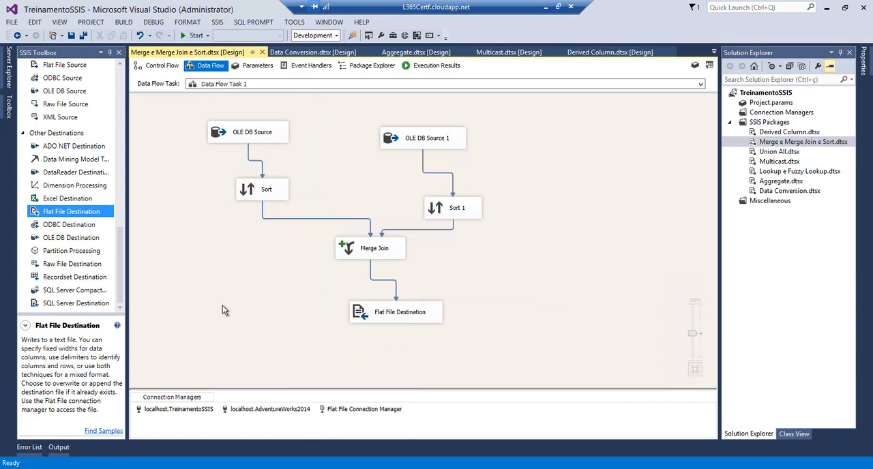
click(85, 35)
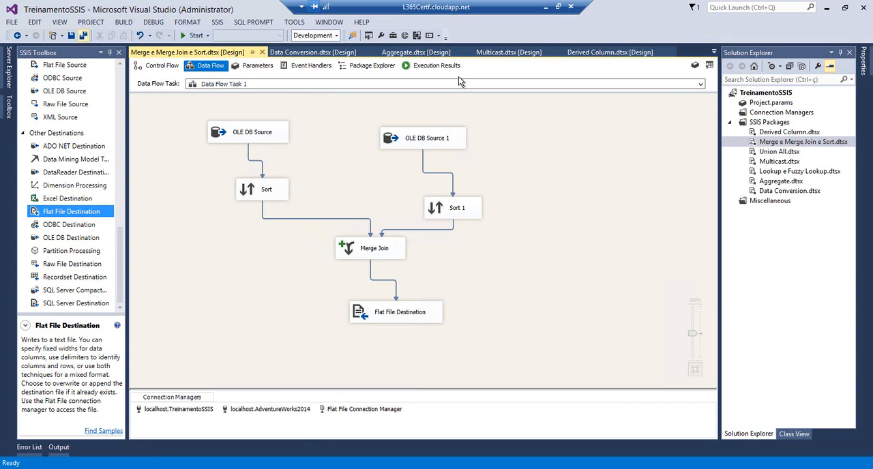
Open the Data Flow Task of Union All.dtsx and add a Union All transformation to its empty canvas
double_click(778, 151)
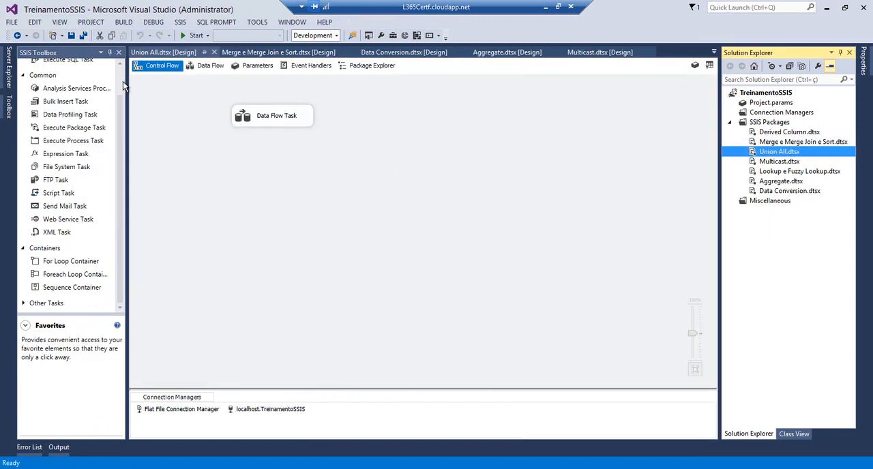
double_click(239, 121)
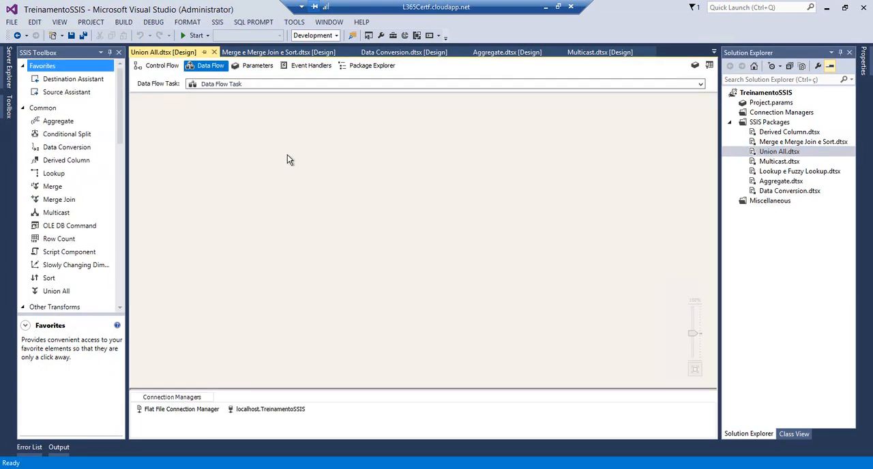
drag(121, 124, 120, 135)
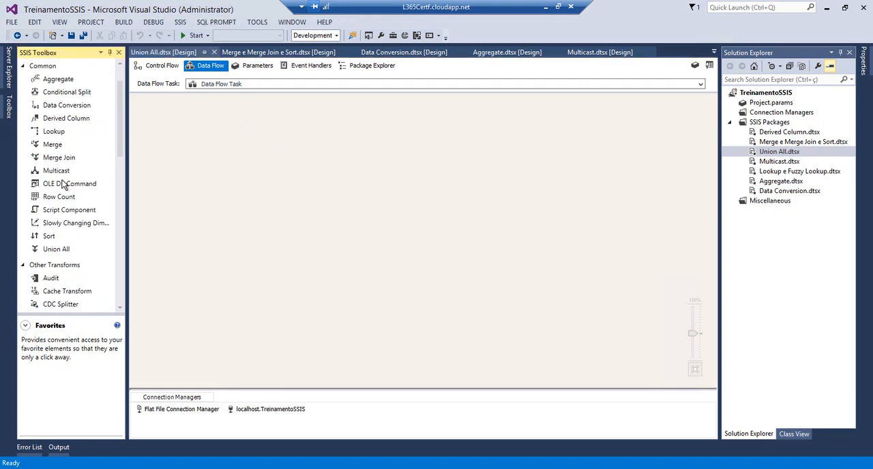
drag(56, 249, 214, 209)
Add two OLE DB Sources side by side above the Union All transformation
drag(122, 138, 122, 246)
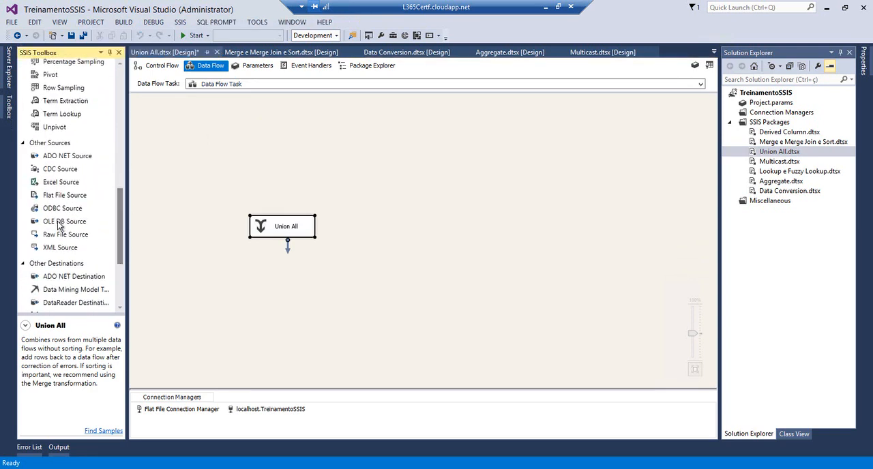
drag(60, 221, 249, 153)
drag(80, 221, 395, 164)
Add a Flat File Destination below the sources and move the Union All transformation to sit centrally above it
drag(118, 234, 119, 298)
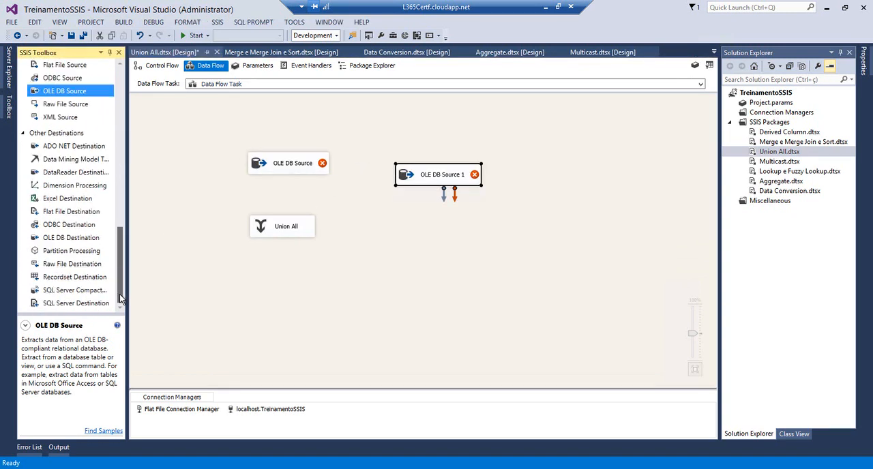
drag(53, 211, 312, 301)
drag(286, 226, 355, 238)
Configure the first OLE DB Source to read the [dbo].[tbOfflineSales] table with its Cliente, Valor and Data columns
click(292, 170)
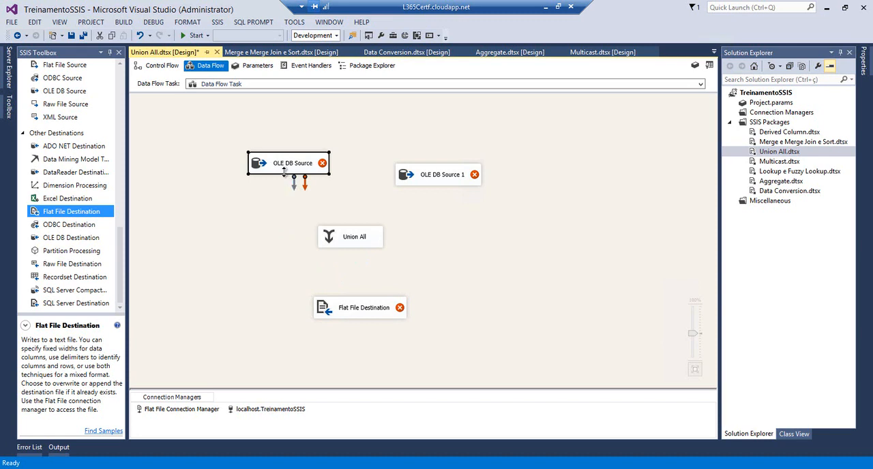
double_click(284, 172)
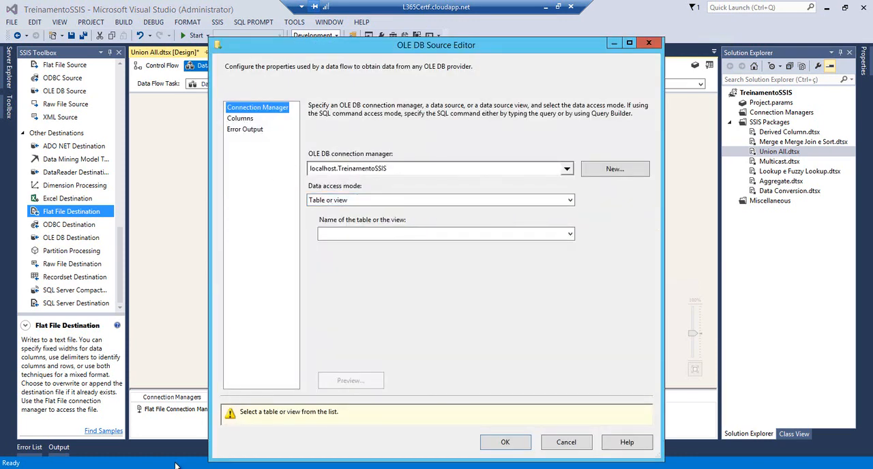
click(145, 468)
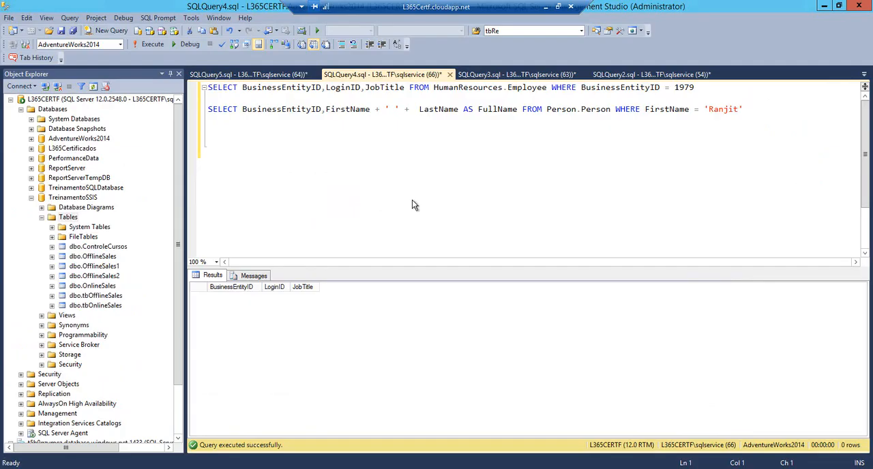
key(Return)
click(279, 75)
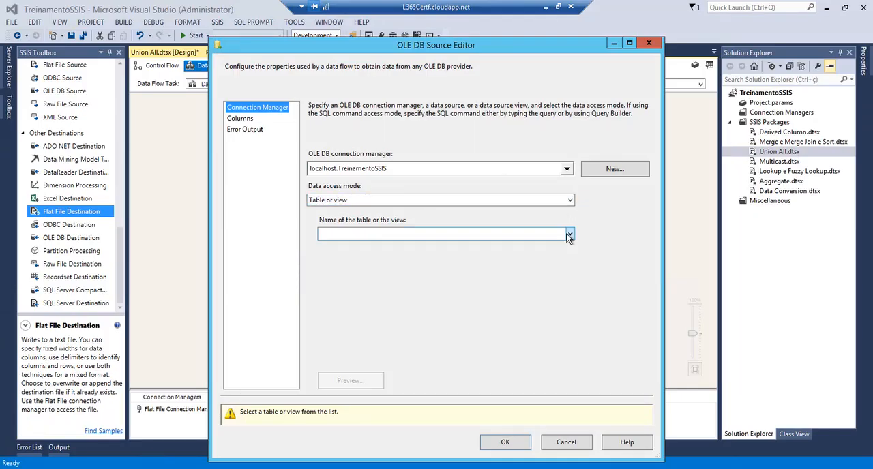
click(568, 235)
click(362, 297)
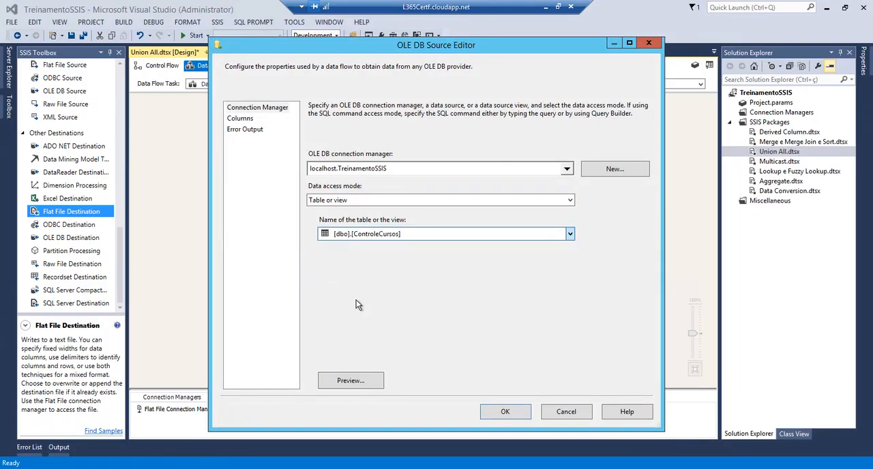
click(241, 119)
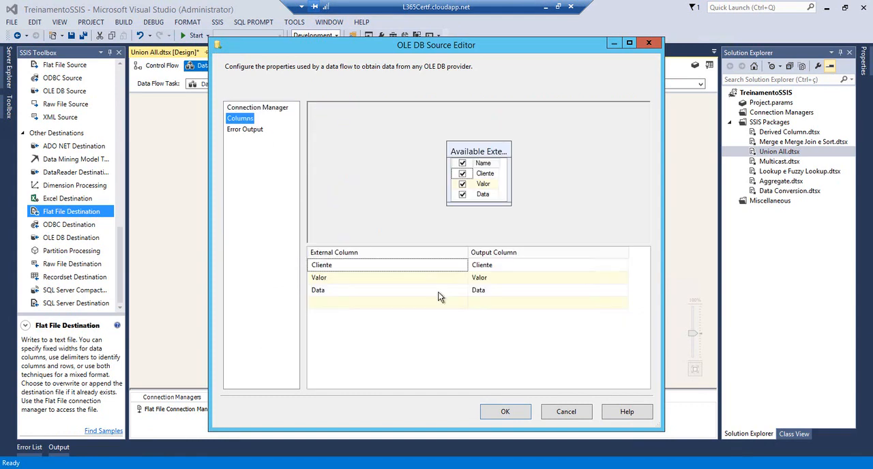
click(505, 412)
Configure OLE DB Source 1 to read the [dbo].[tbOnlineSales] table
click(424, 176)
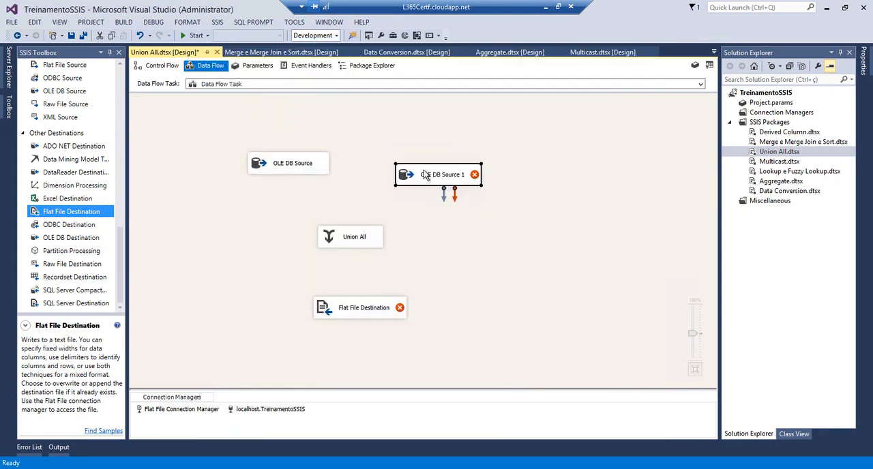
double_click(424, 175)
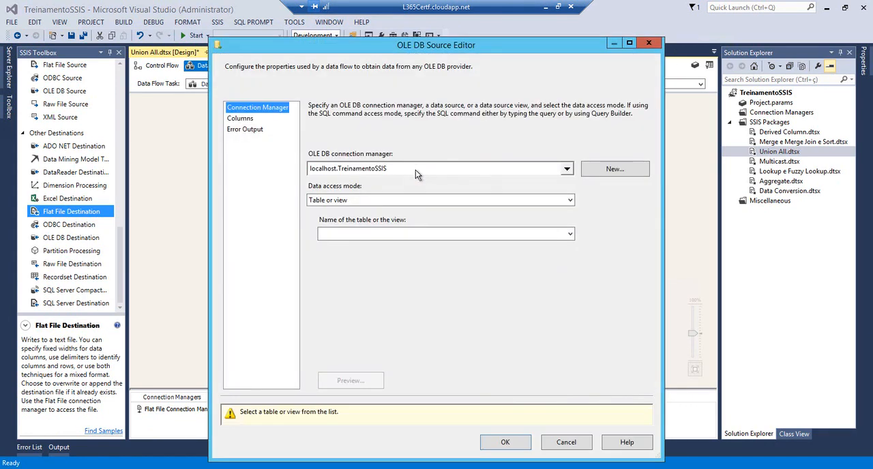
click(570, 234)
click(494, 412)
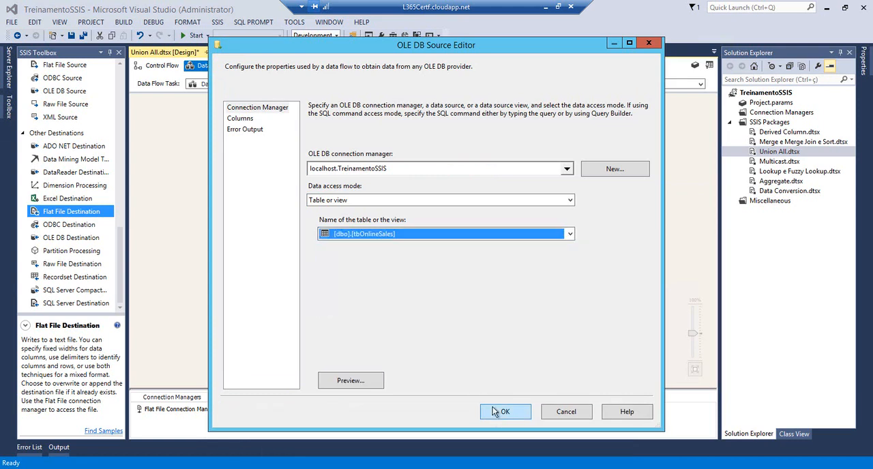
Connect both OLE DB Sources to the Union All transformation and its output to the Flat File Destination
click(285, 157)
drag(292, 193, 345, 234)
click(444, 179)
drag(446, 199, 368, 238)
click(451, 177)
drag(444, 199, 349, 310)
click(352, 244)
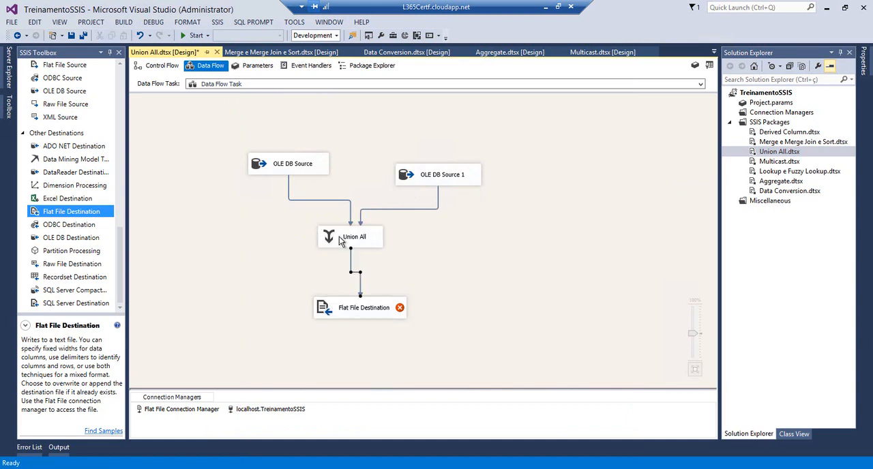
Review how the Union All transformation maps the columns of its two inputs and accept the mapping
double_click(346, 236)
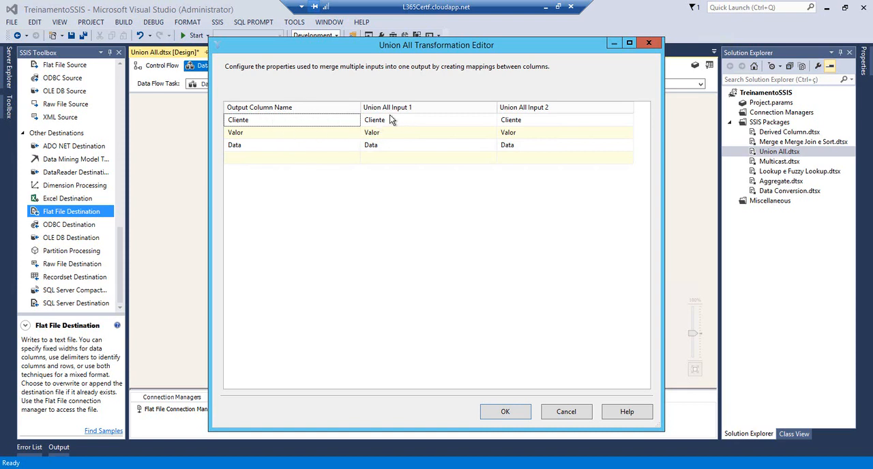
click(374, 119)
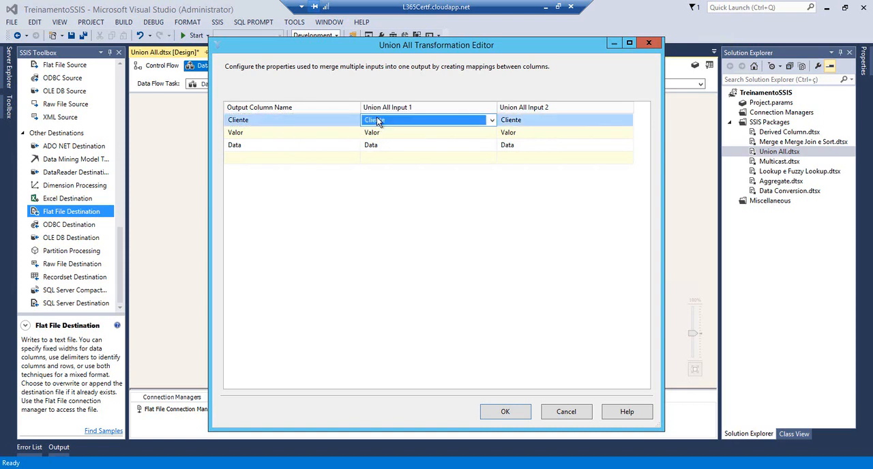
click(534, 123)
click(503, 413)
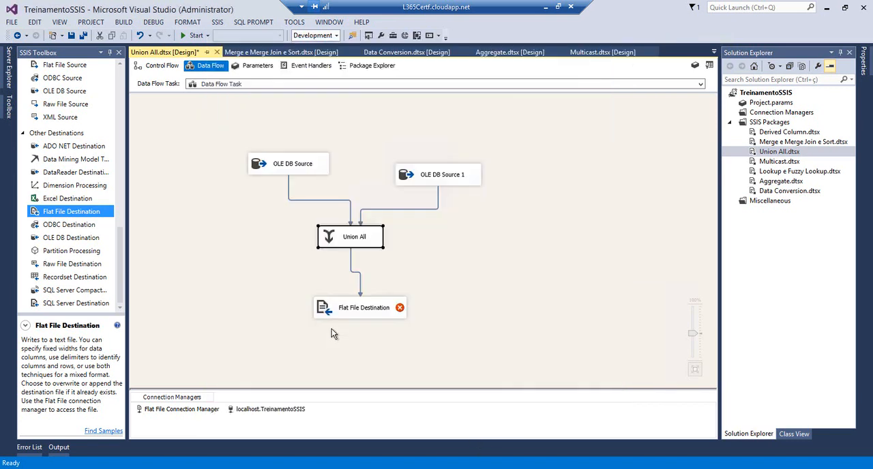
Cancel the Flat File Destination setup and delete the existing Flat File Connection Manager from the package
double_click(327, 313)
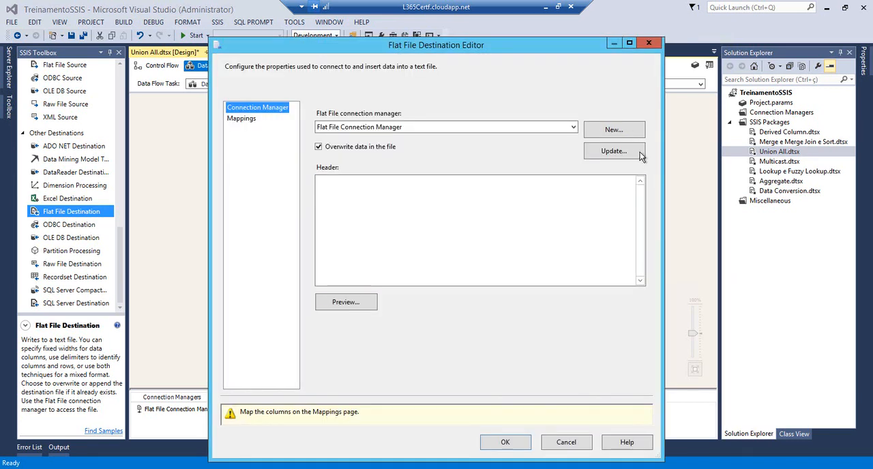
click(562, 442)
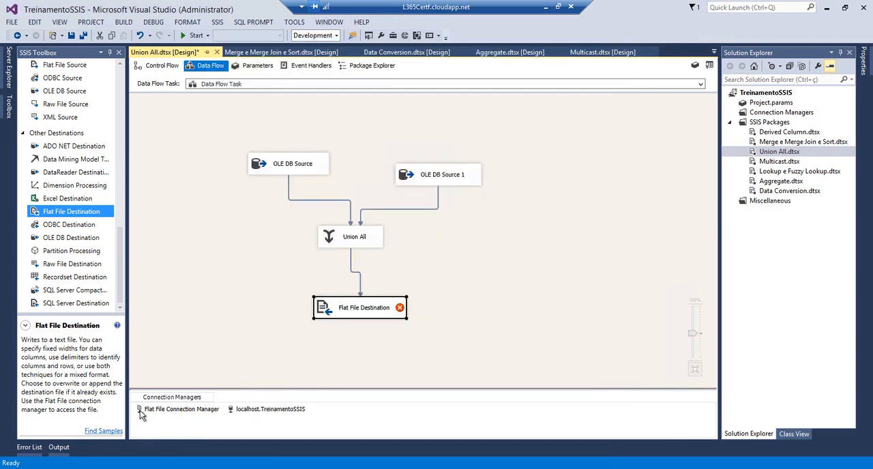
click(141, 410)
key(Delete)
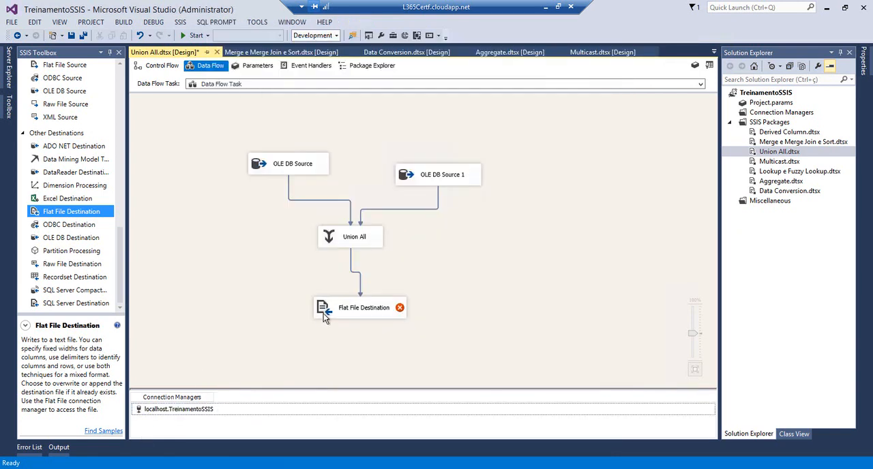
Create a new Delimited connection manager for the Flat File Destination and browse for its file
click(324, 315)
click(612, 129)
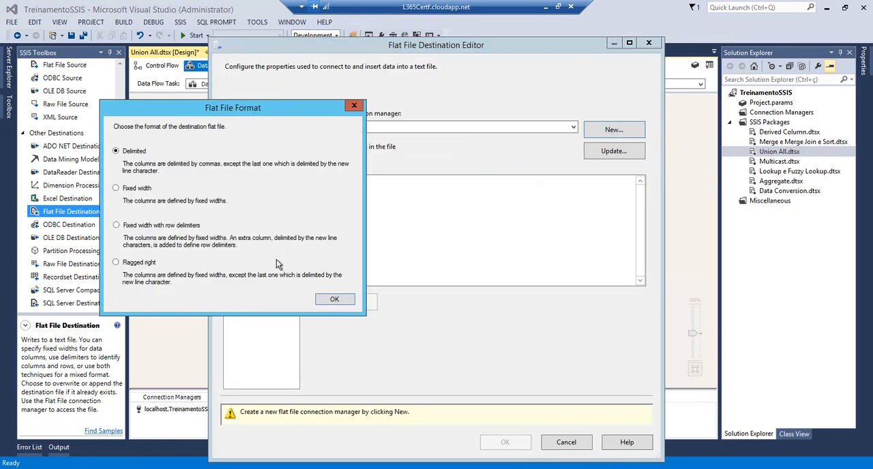
click(334, 300)
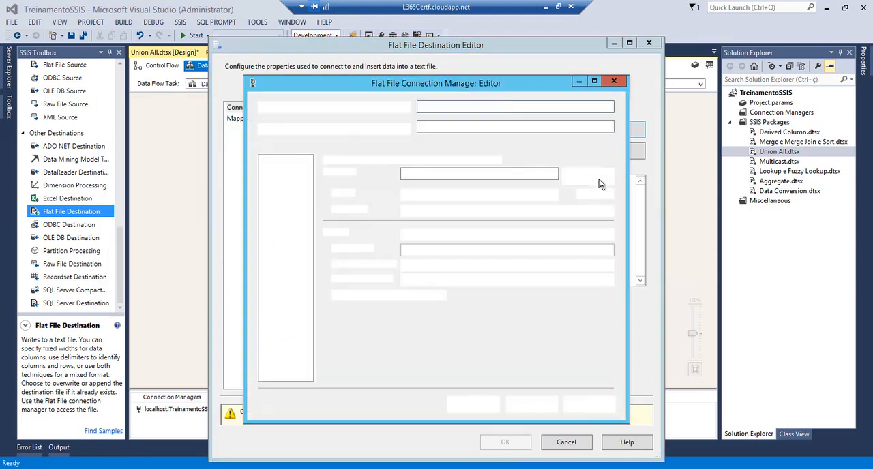
click(599, 177)
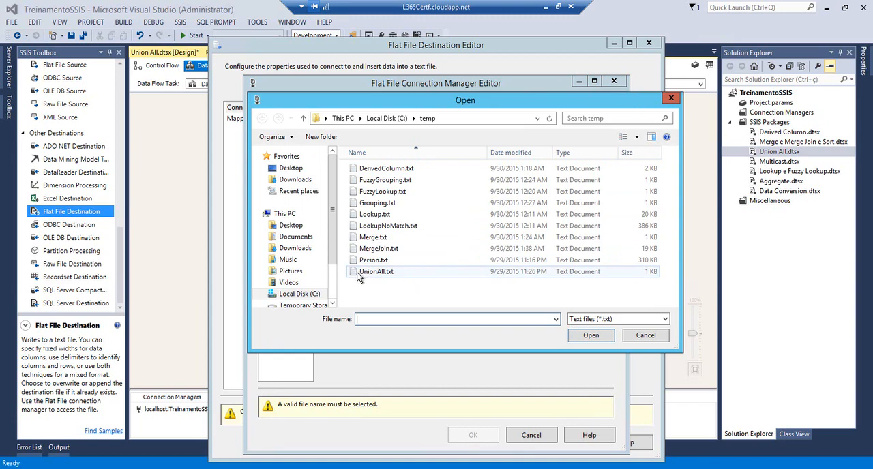
Open UnionAll.txt from C:\temp in Notepad, delete all its contents and save the empty file
click(101, 421)
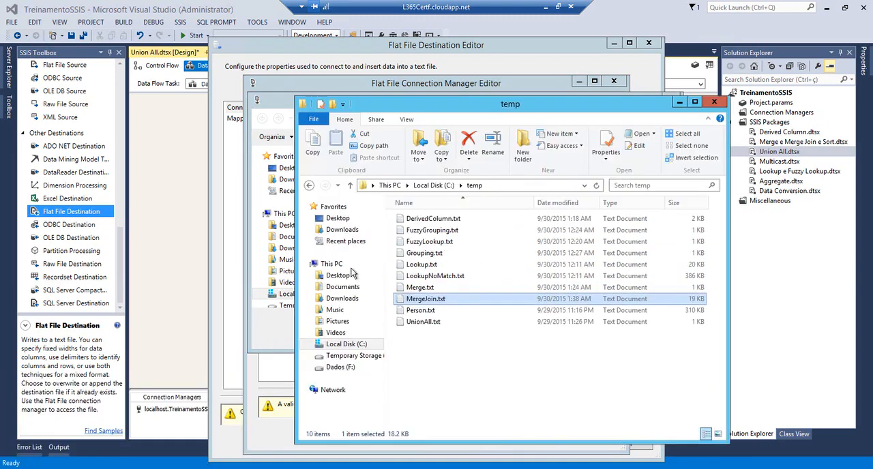
double_click(402, 321)
key(ctrl+a)
key(Delete)
click(766, 91)
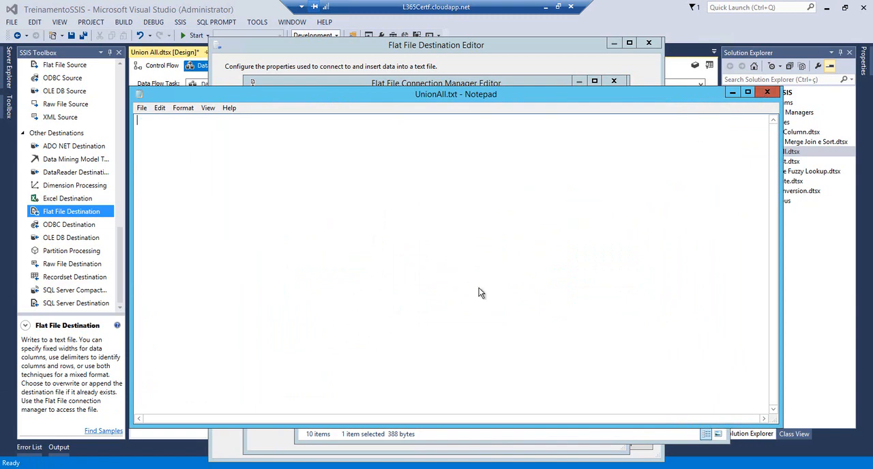
click(416, 246)
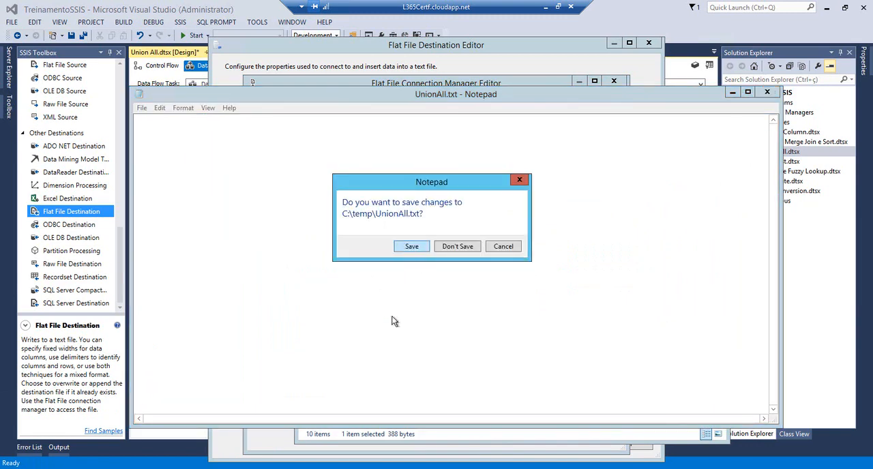
Point the connection manager to C:\temp\UnionAll.txt with column names in the first data row, and accept the destination's column mappings
click(259, 347)
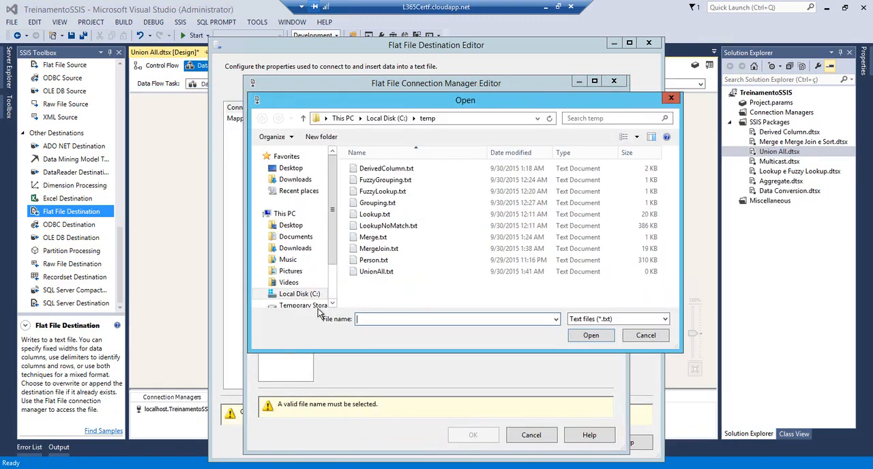
click(375, 271)
click(591, 336)
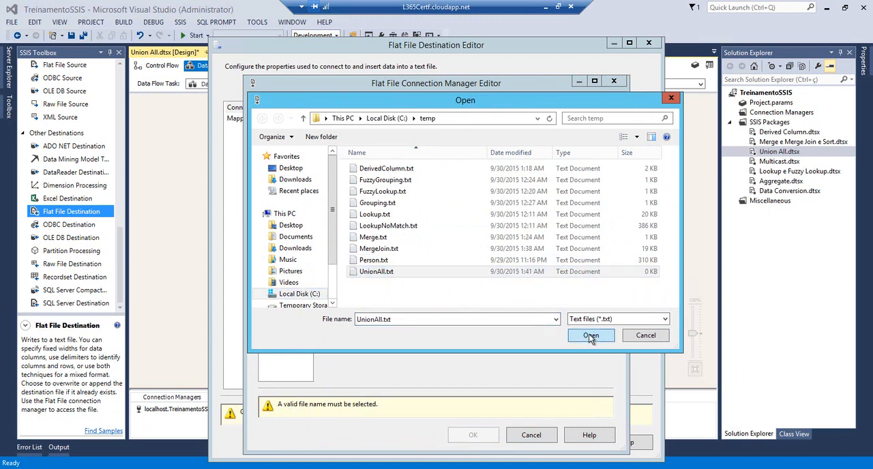
click(335, 294)
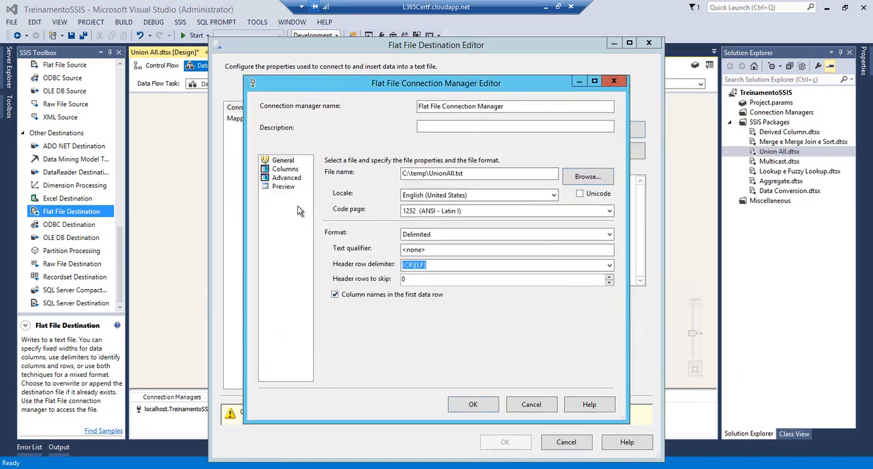
click(285, 169)
click(473, 405)
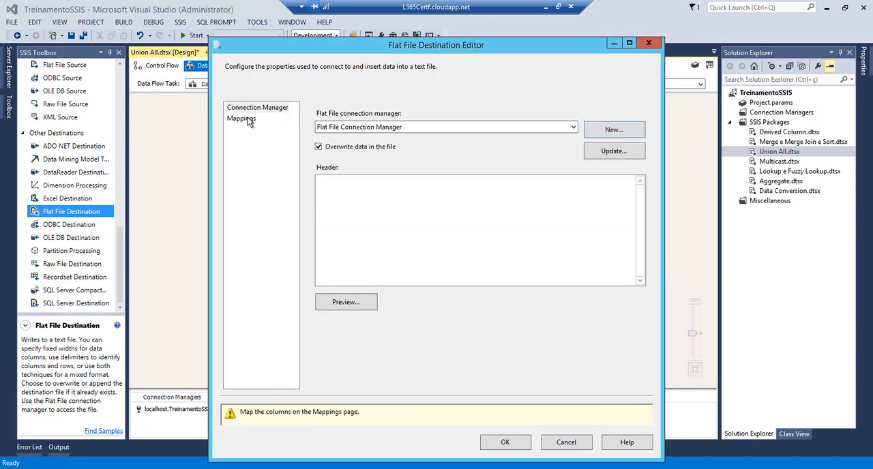
click(242, 119)
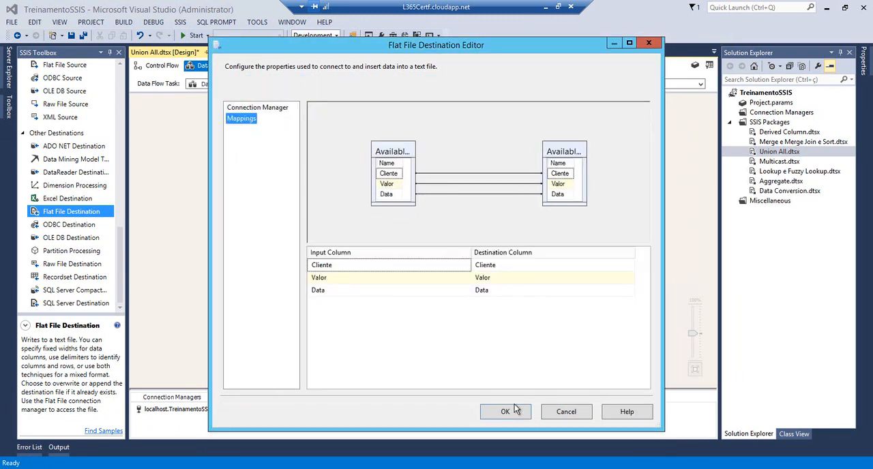
click(508, 411)
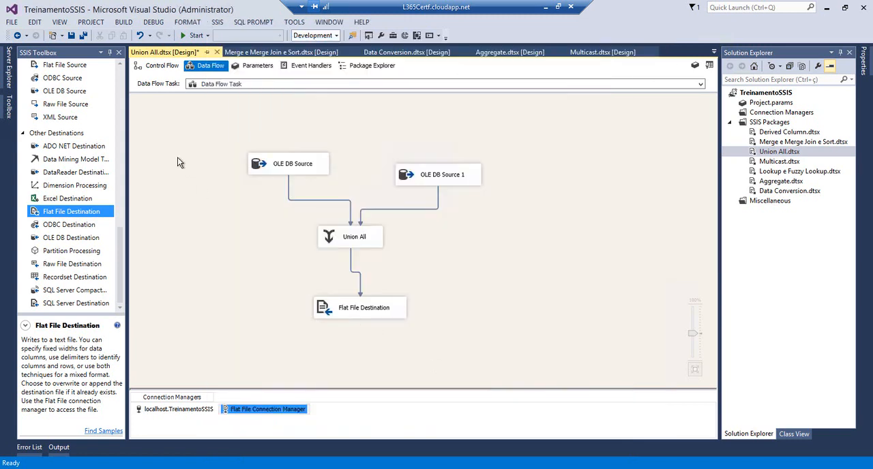
Save the Union All package and run it
click(71, 37)
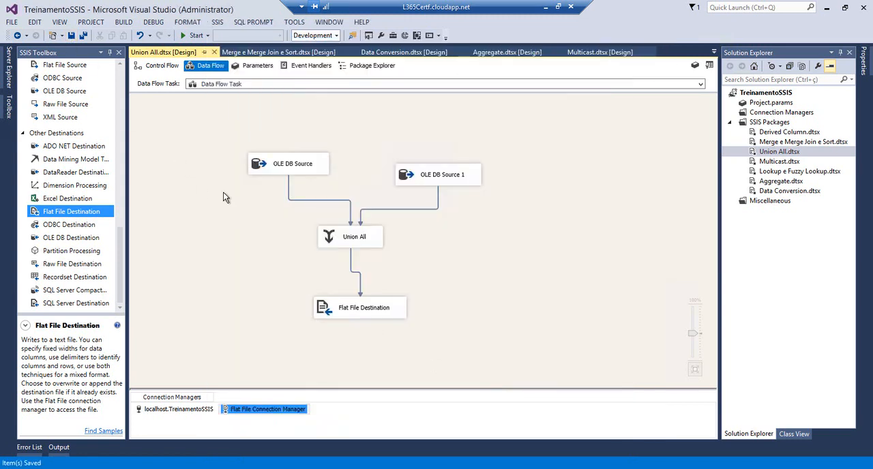
click(185, 37)
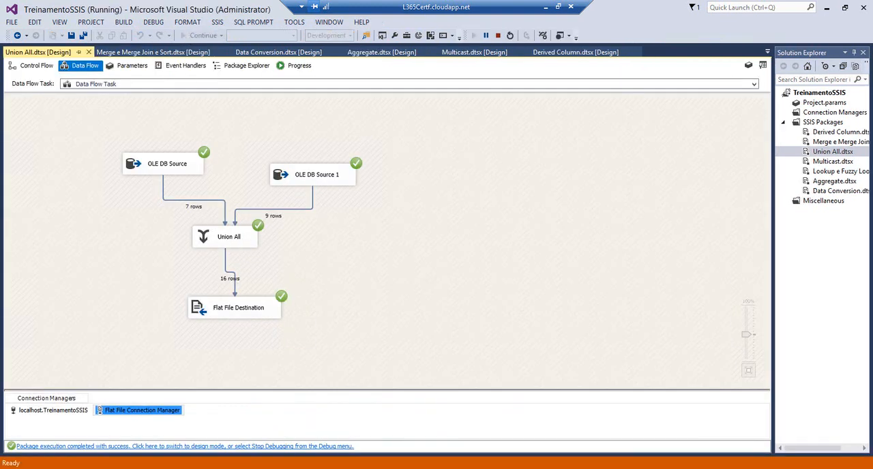
Review the combined sales rows written to UnionAll.txt, close the file and stop debugging the package
click(87, 439)
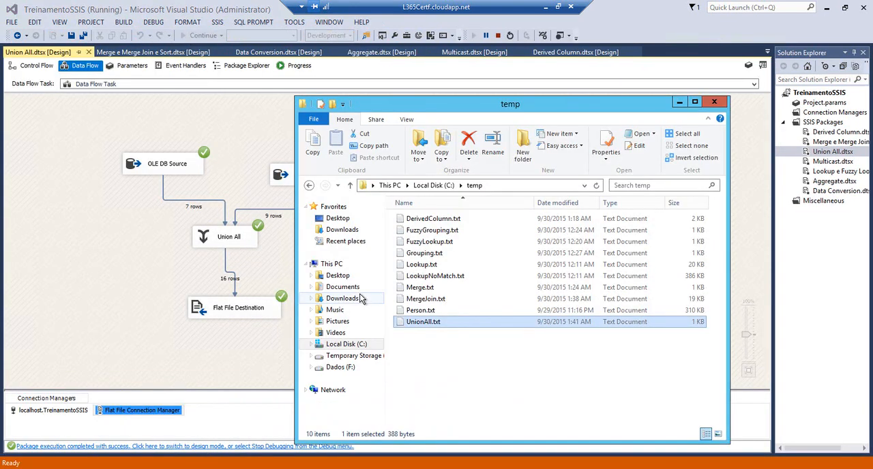
double_click(401, 321)
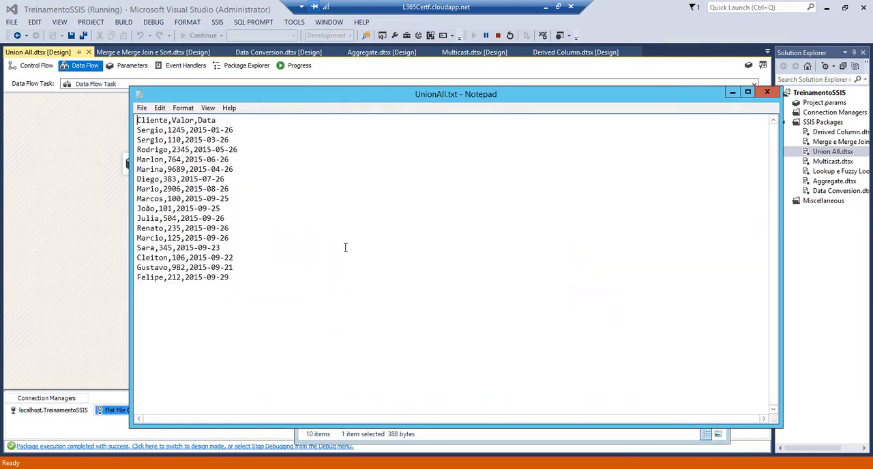
drag(232, 279, 137, 130)
click(766, 92)
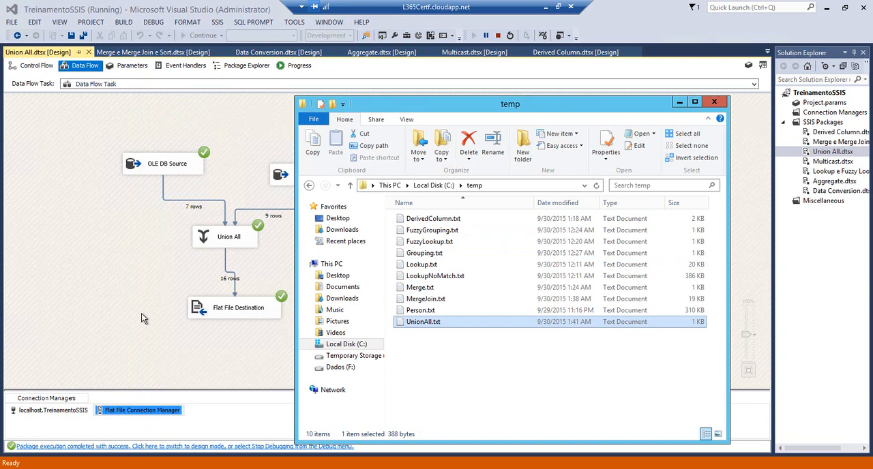
click(361, 96)
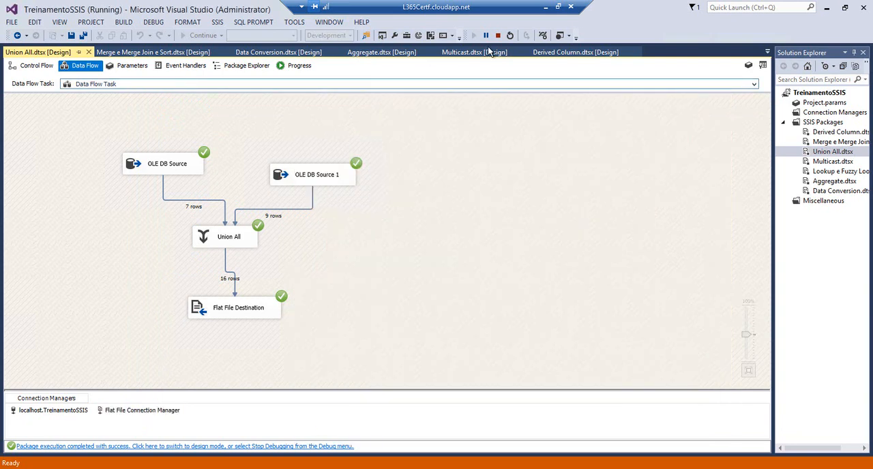
click(498, 35)
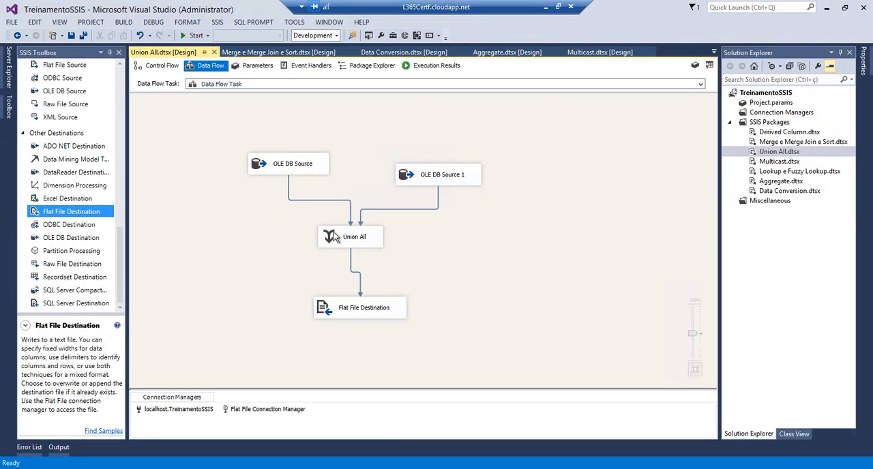
click(334, 237)
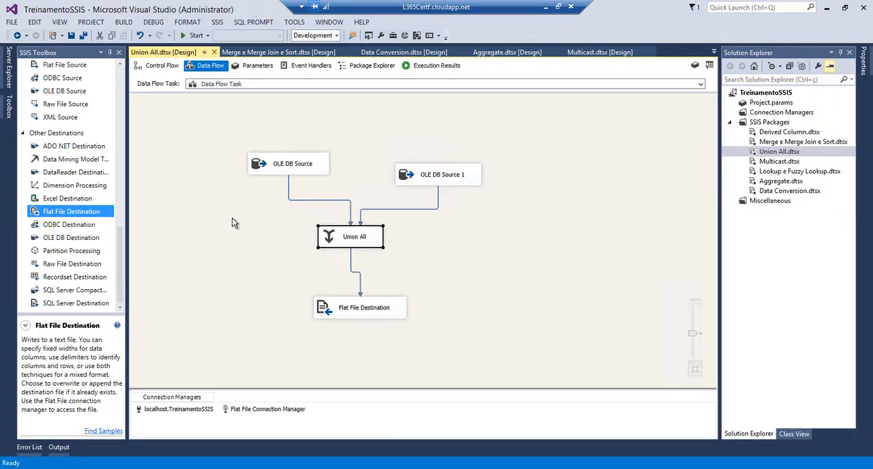
click(120, 220)
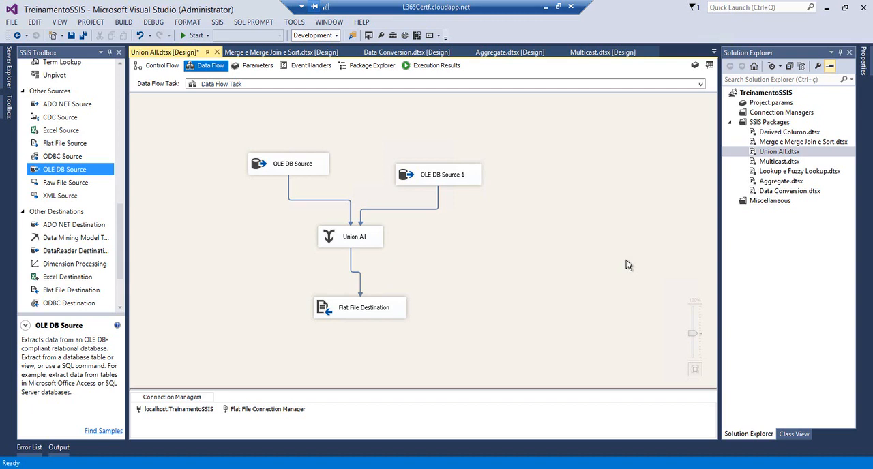
Open the Multicast.dtsx package and add a Multicast transformation to its data flow
double_click(778, 162)
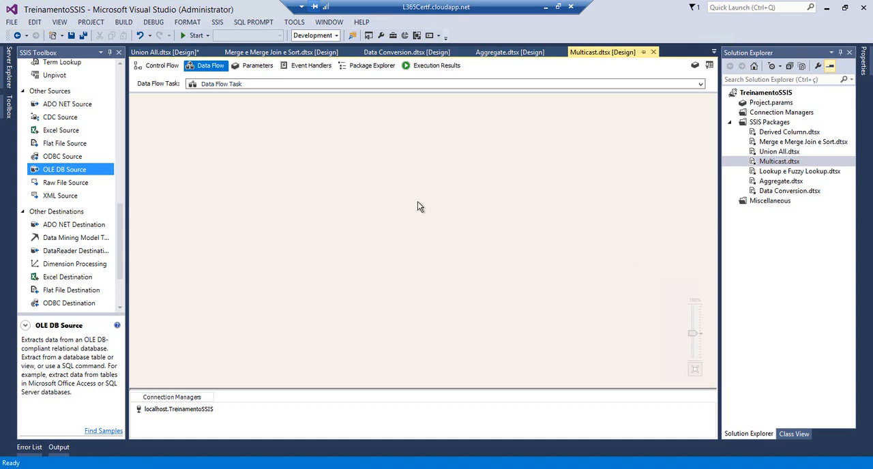
click(121, 176)
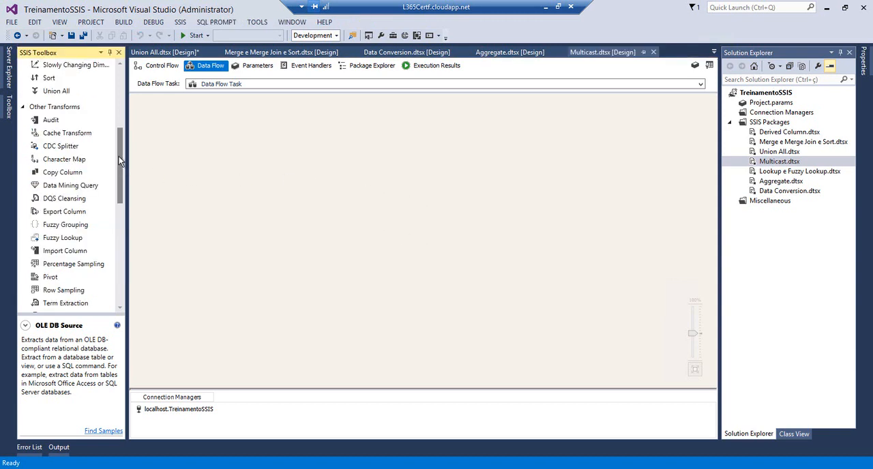
scroll(119, 182, down, 2)
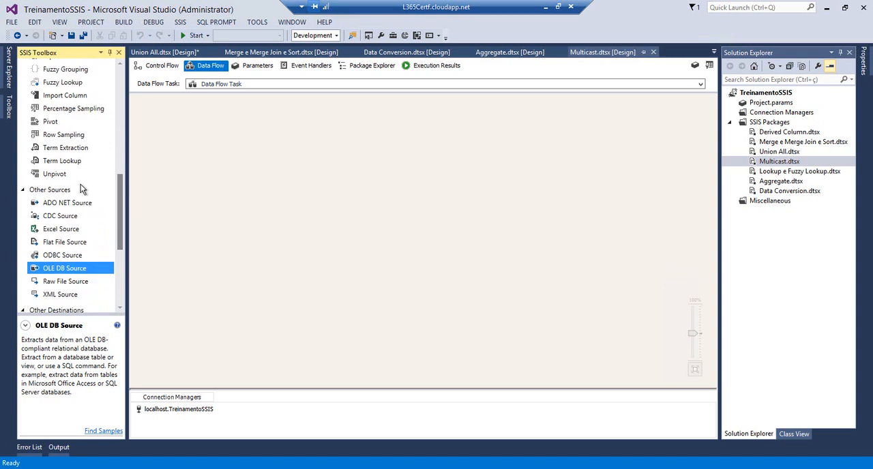
drag(120, 172, 120, 97)
drag(55, 146, 263, 174)
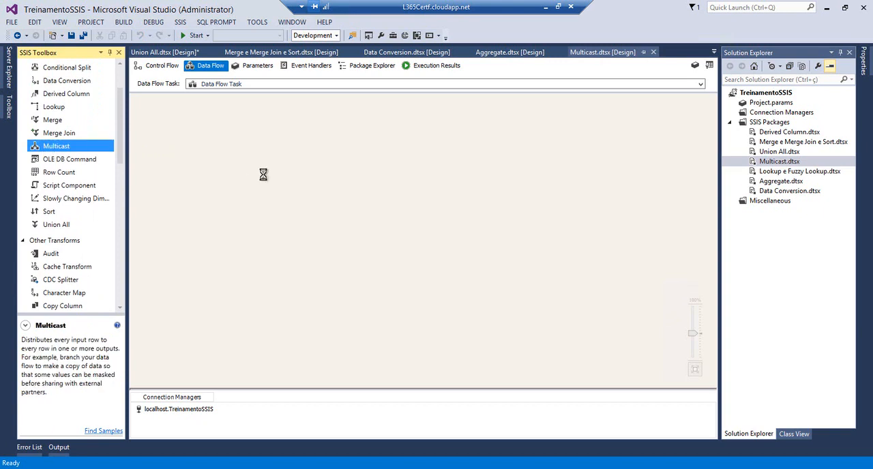
Add an OLE DB Source above the Multicast transformation and delete the extra second source
drag(119, 143, 123, 271)
drag(65, 175, 194, 130)
drag(97, 172, 373, 150)
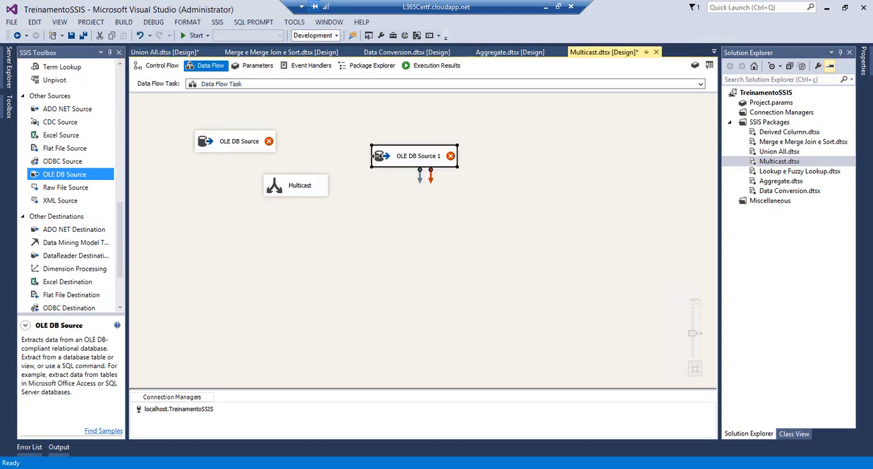
key(Delete)
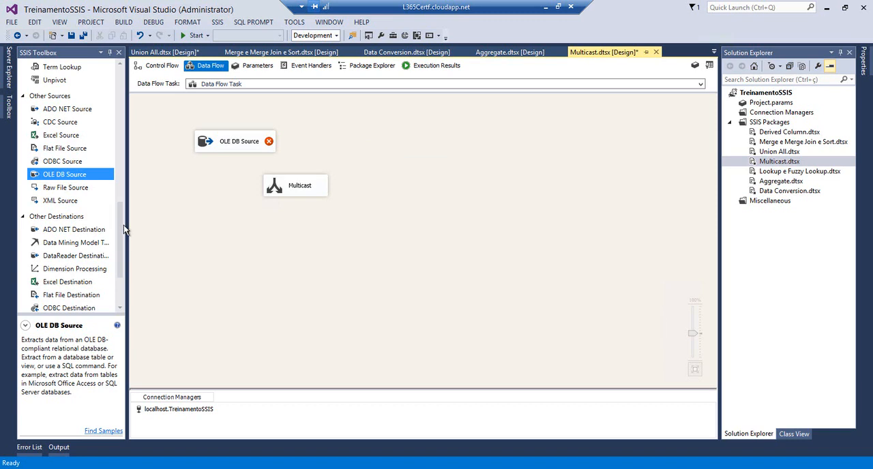
Add two OLE DB Destinations side by side below the Multicast transformation
drag(121, 239, 121, 266)
drag(53, 237, 369, 259)
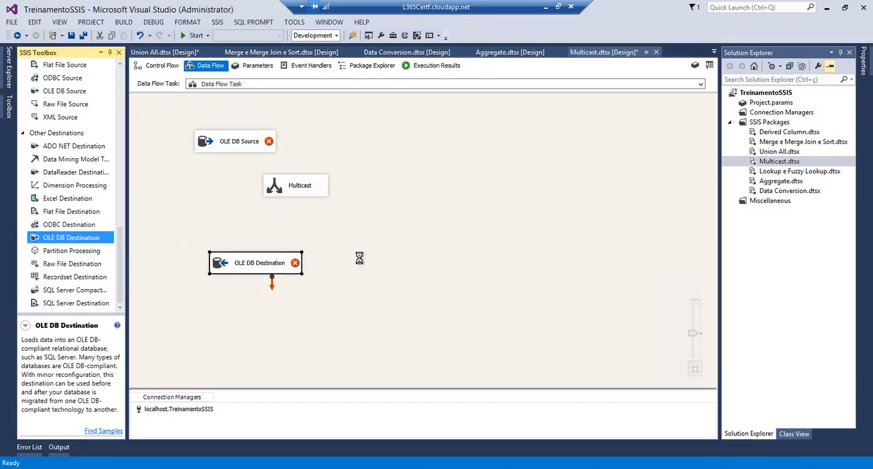
drag(229, 266, 193, 261)
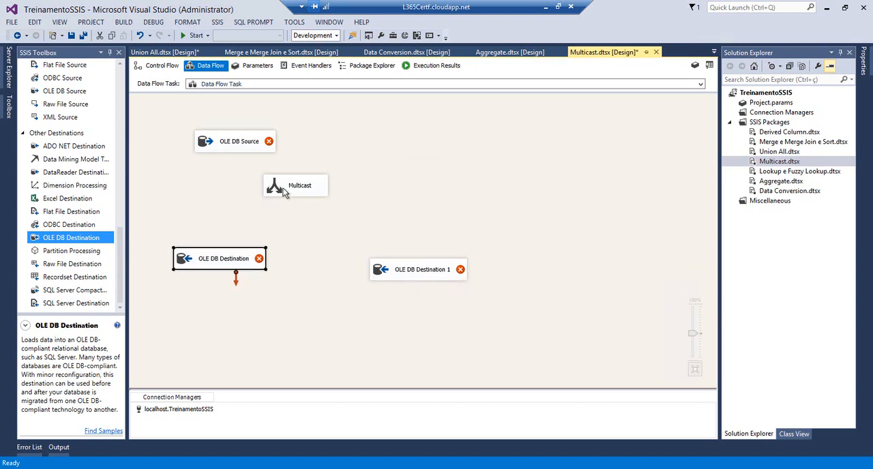
Connect the OLE DB Source to the Multicast and set it to read the [dbo].[tbOfflineSales] table
click(247, 153)
drag(238, 165, 286, 190)
double_click(230, 146)
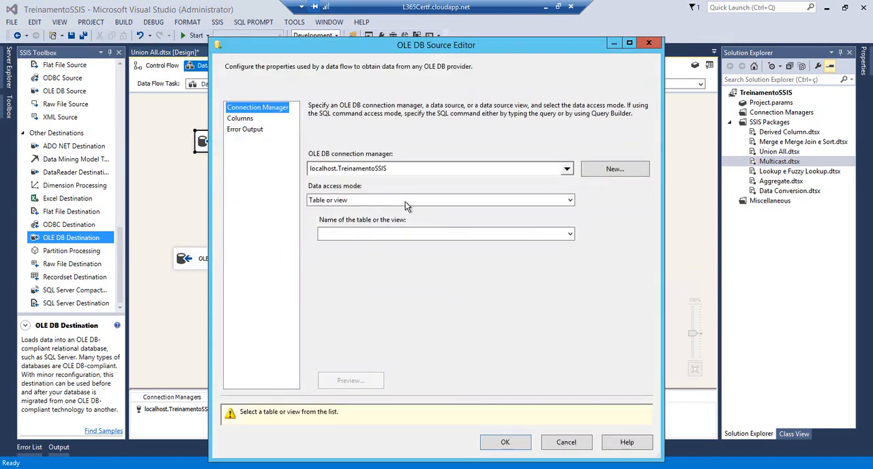
click(570, 234)
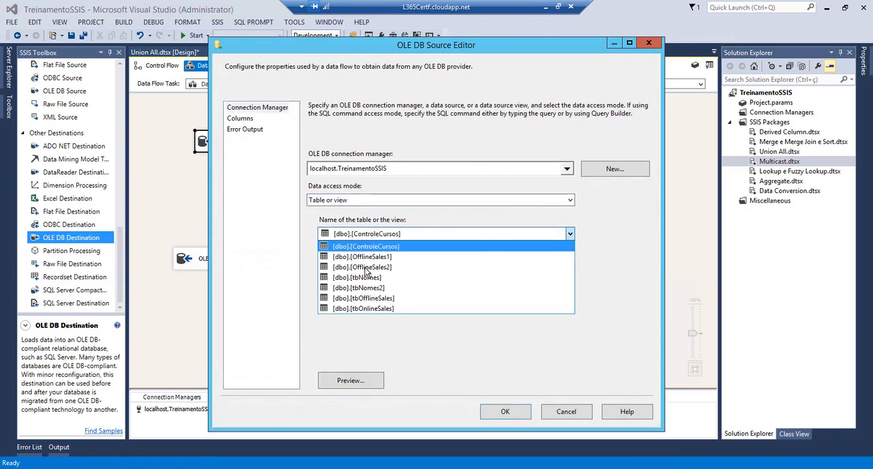
click(353, 301)
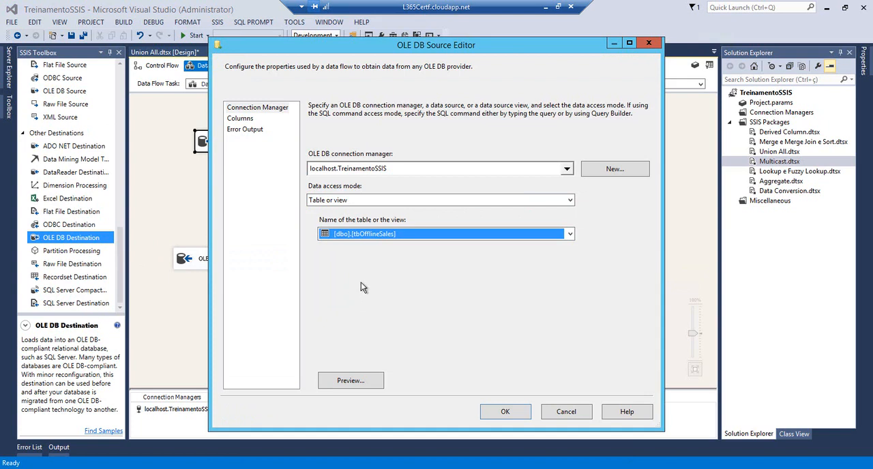
click(506, 411)
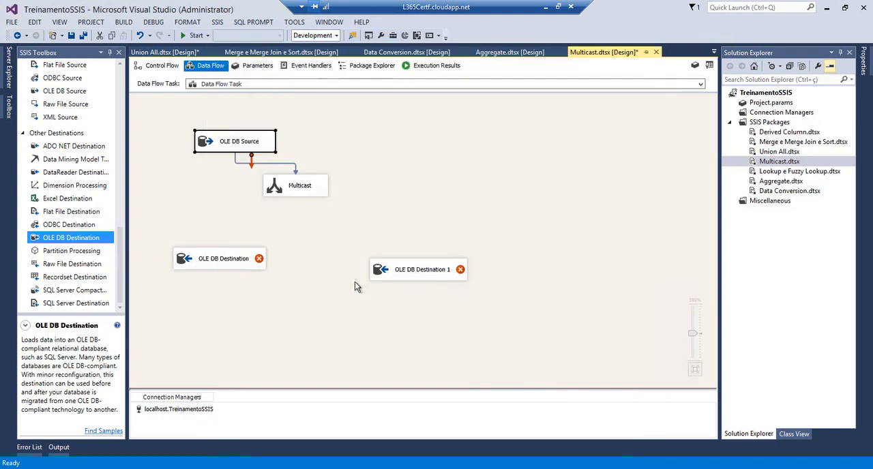
Check the Multicast transformation's editor, and connect its outputs to both OLE DB Destinations
double_click(290, 193)
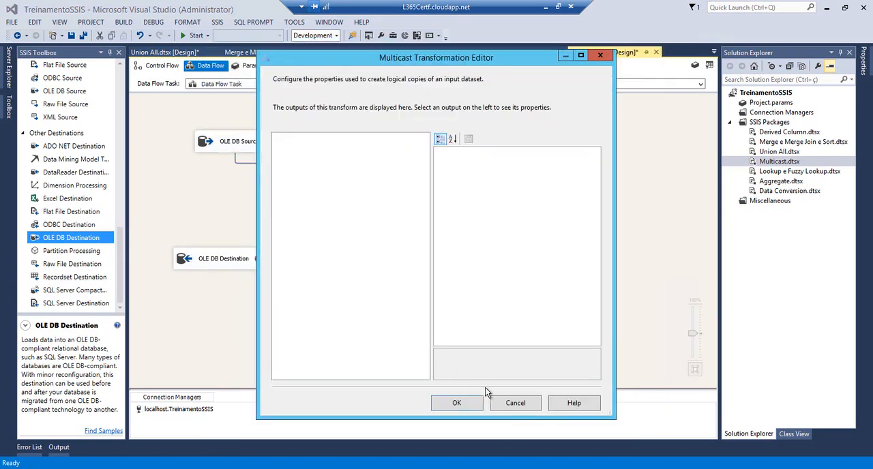
click(464, 403)
click(242, 244)
click(301, 182)
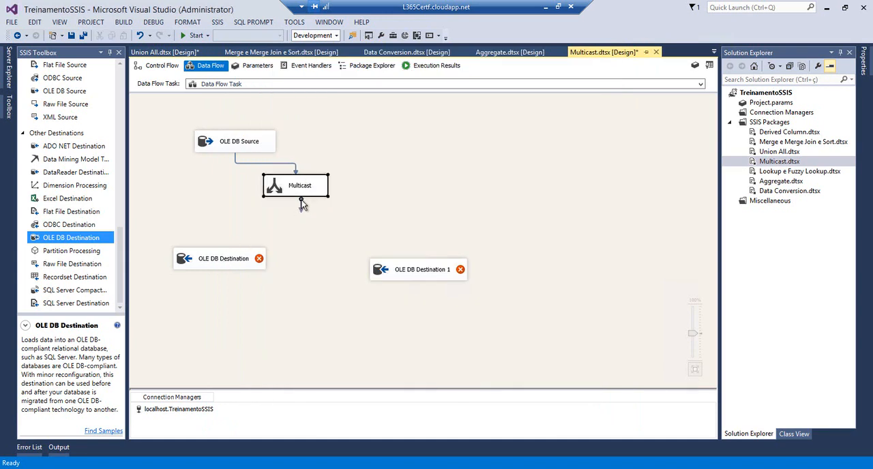
drag(299, 204, 229, 258)
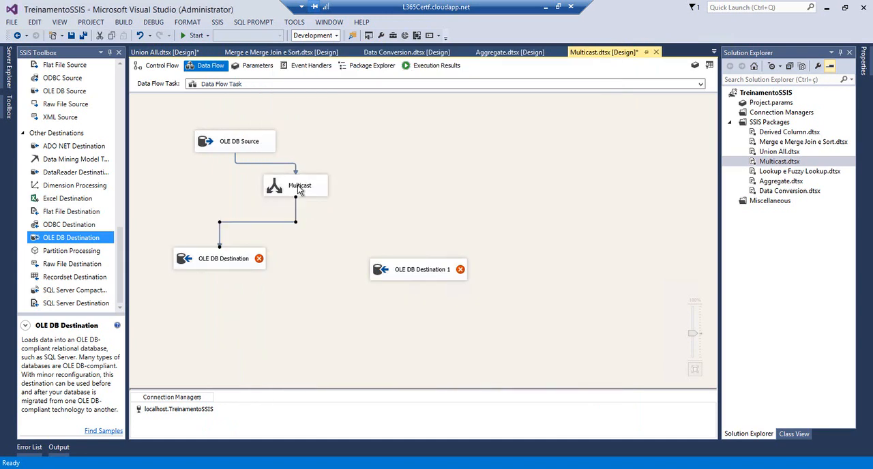
click(300, 189)
drag(301, 201, 390, 268)
Create a new table OfflineSales3 as the target of the first OLE DB Destination and accept its column mappings
double_click(223, 260)
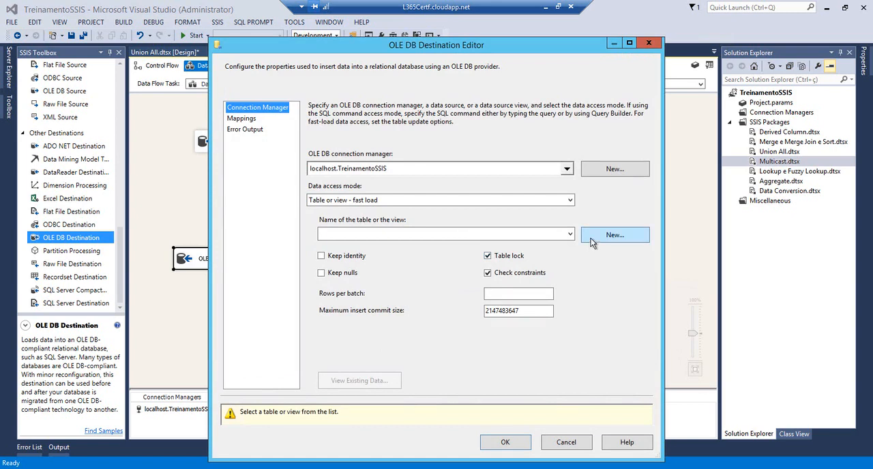
click(592, 236)
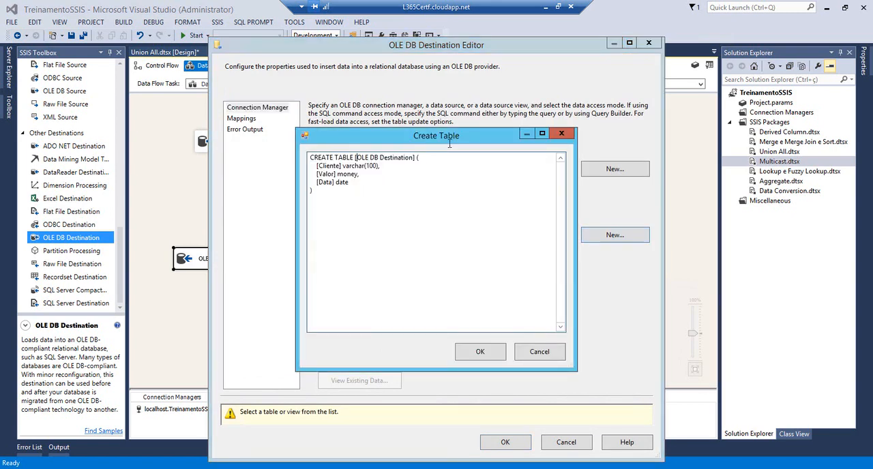
key(ctrl+shift+Right)
key(ctrl+shift+Right)
key(ctrl+shift+Right)
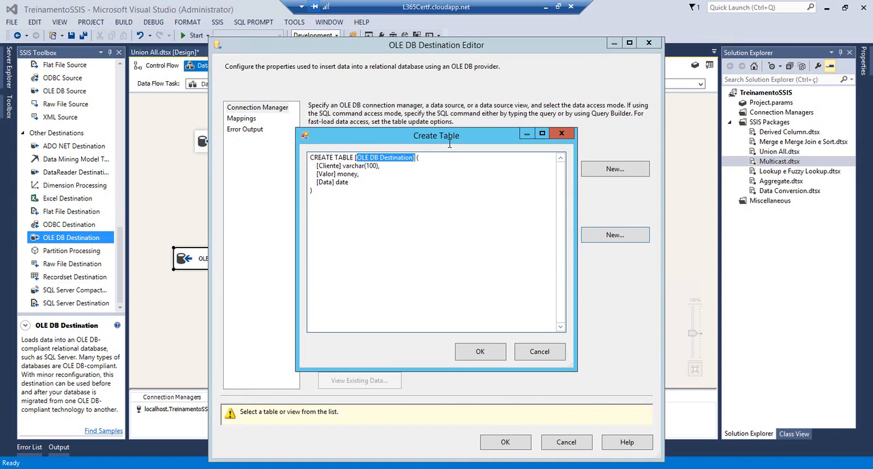
text(OfflineLine)
key(ctrl+shift+Left)
text(OfflineSales2)
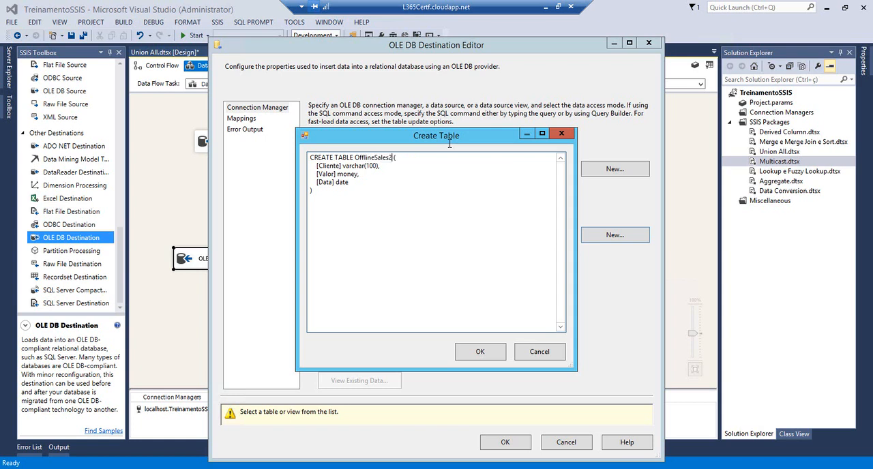
text(3)
click(477, 352)
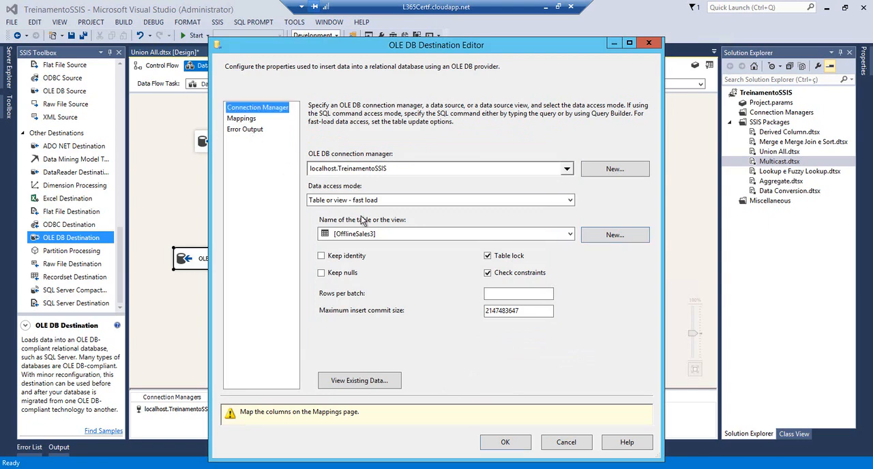
click(241, 118)
key(Return)
Create a new table OfflineSales4 as the target of OLE DB Destination 1 and accept its column mappings
click(383, 267)
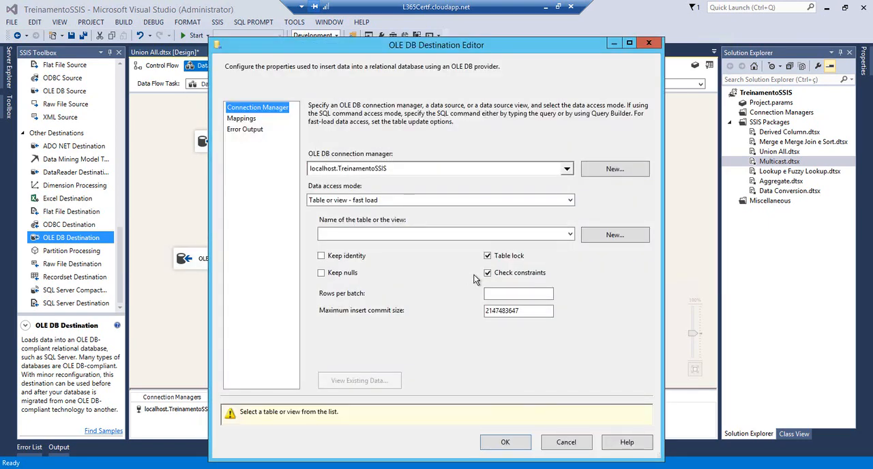
click(614, 234)
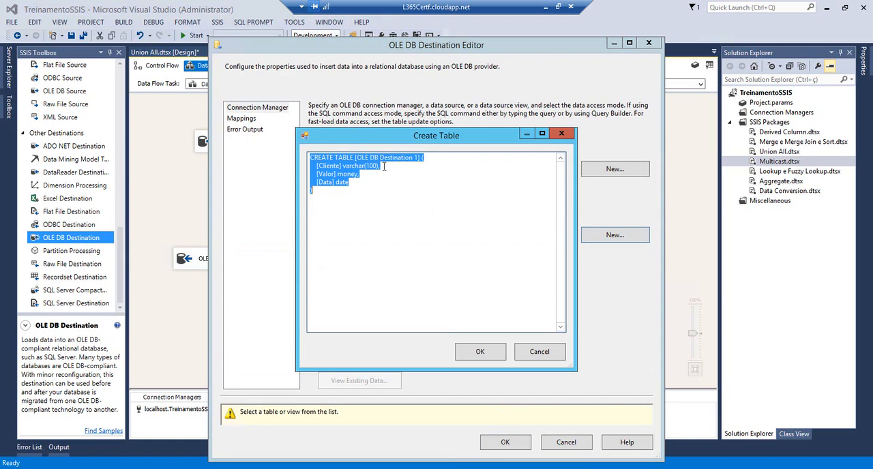
double_click(362, 157)
key(ctrl+shift+Right)
key(ctrl+shift+Right)
key(ctrl+shift+Right)
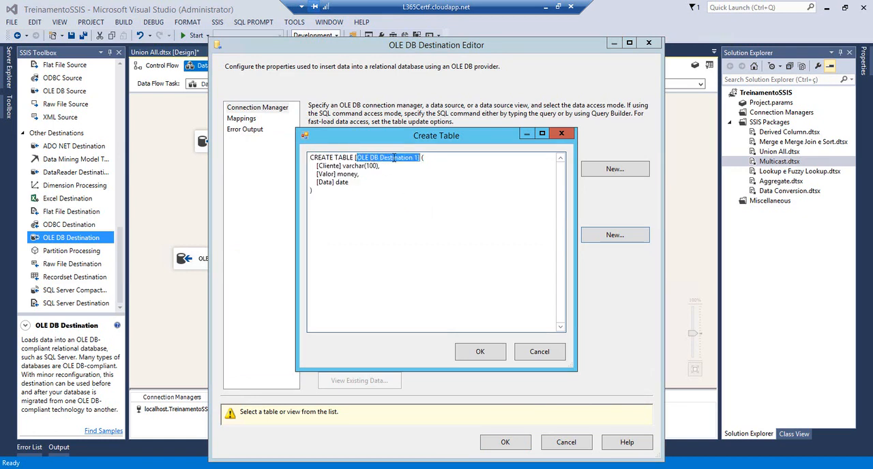
text(OfflineSales4)
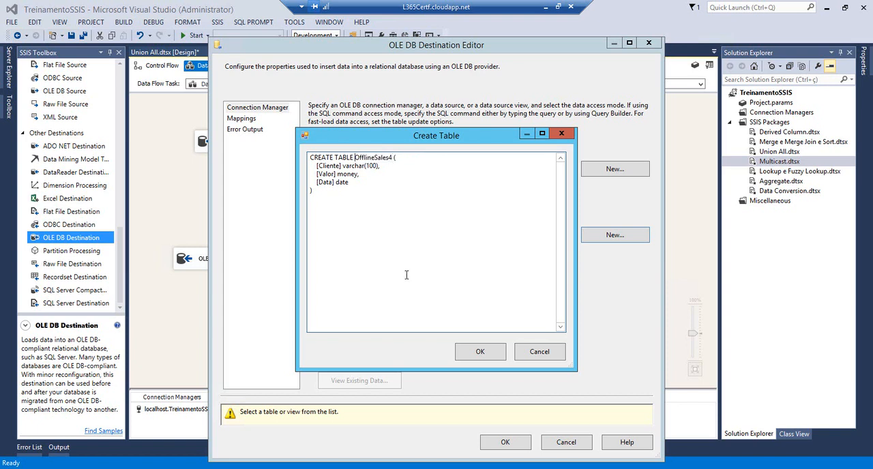
click(480, 353)
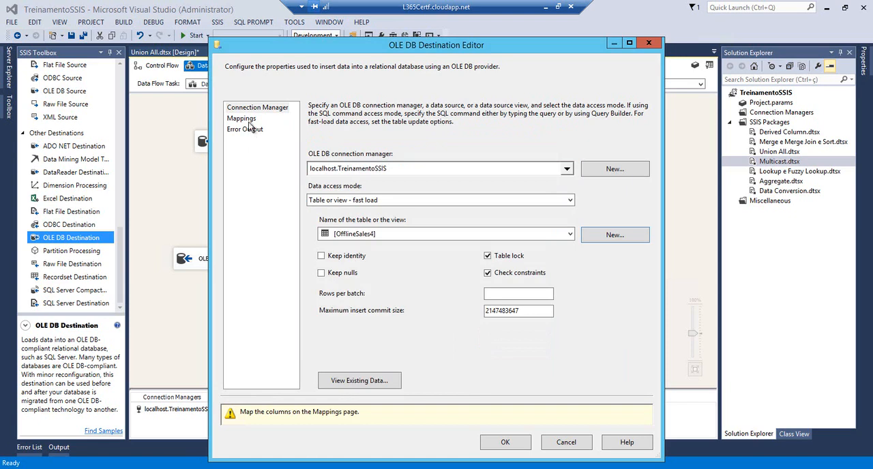
click(246, 129)
click(242, 118)
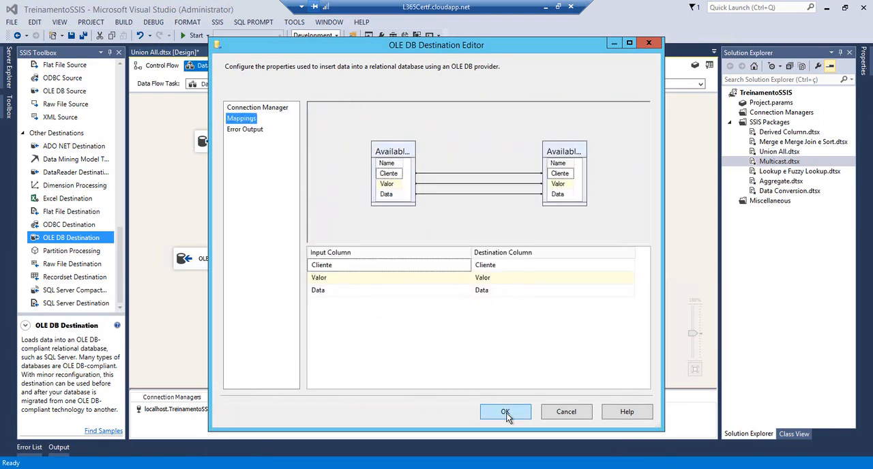
click(505, 413)
Save all the packages and run the Multicast package
click(85, 34)
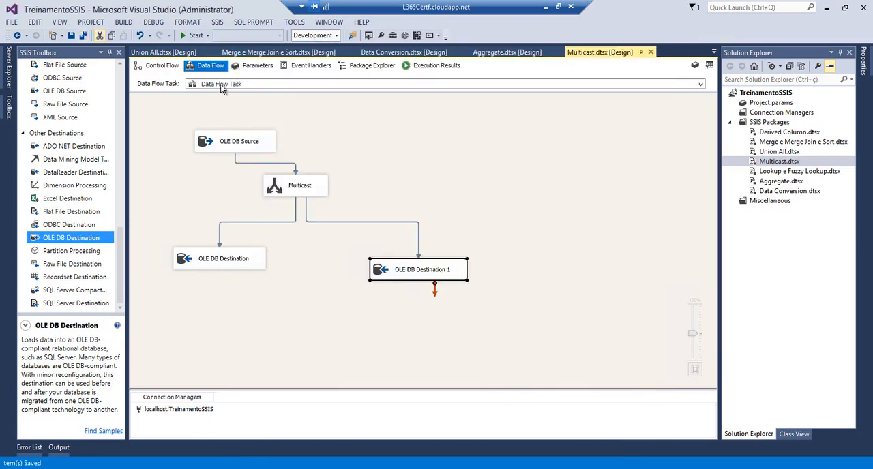
click(187, 40)
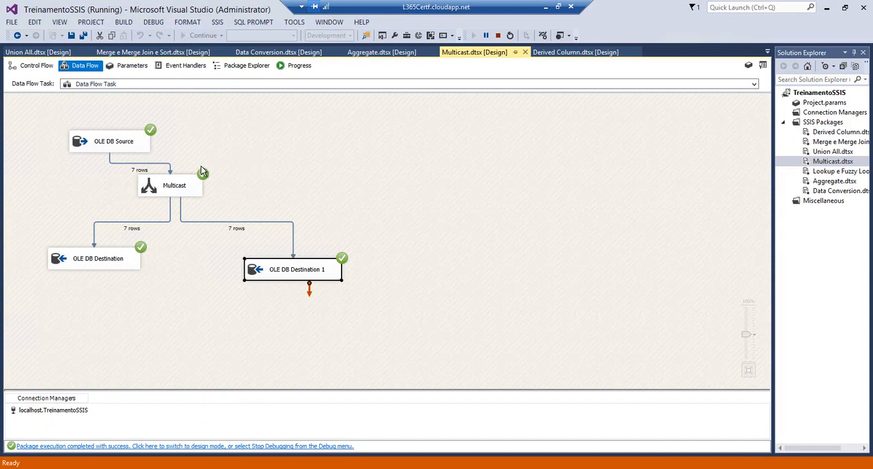
Switch to SQL Server Management Studio and refresh the table list of the TreinamentoSSIS database
key(alt+Tab)
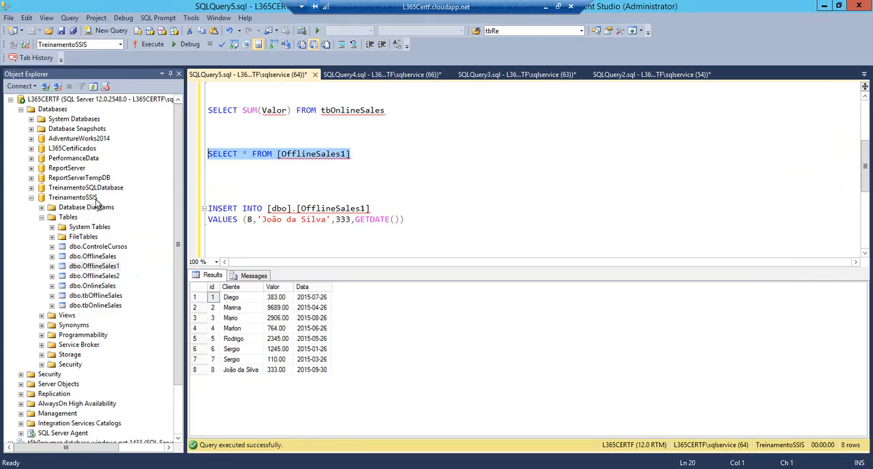
click(60, 221)
key(F5)
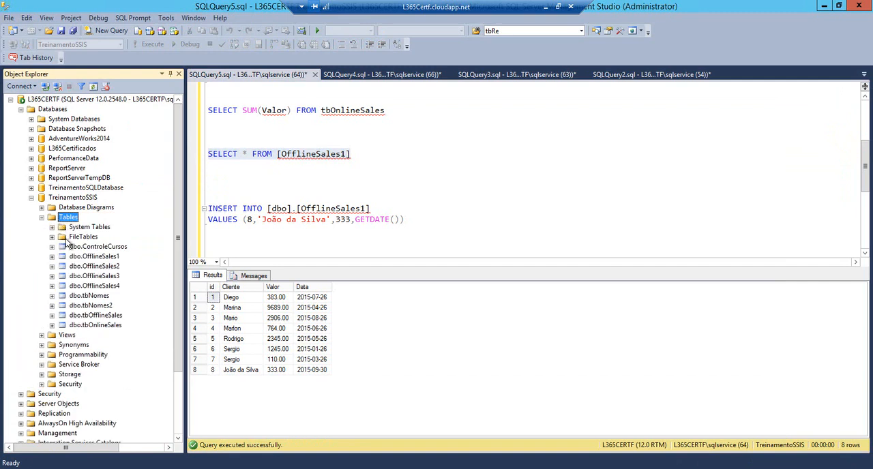
Run SELECT * FROM OfflineSales3 in a new query window, and run the same query for OfflineSales4
click(87, 287)
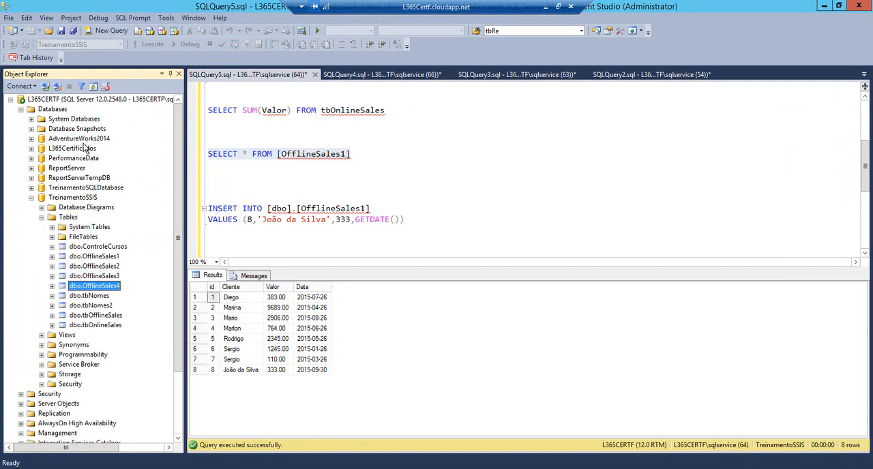
key(ctrl+n)
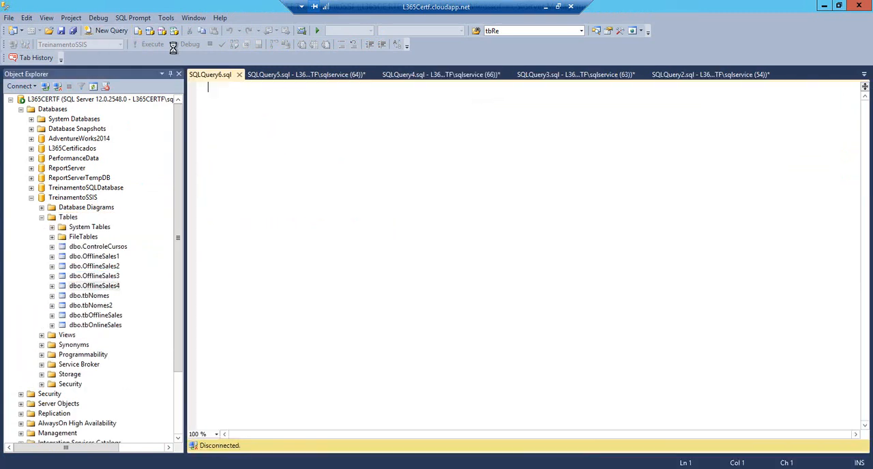
text(SELECT * FROM OfflineS)
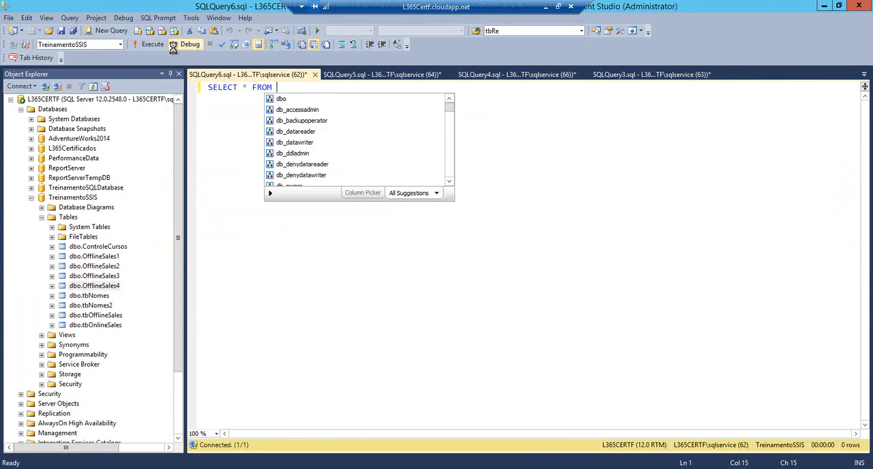
text(ales3)
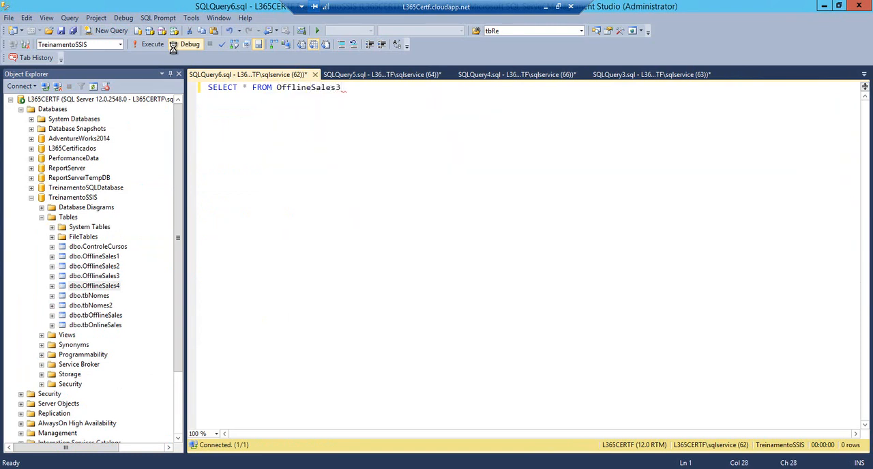
key(BackSpace)
key(F5)
text(4)
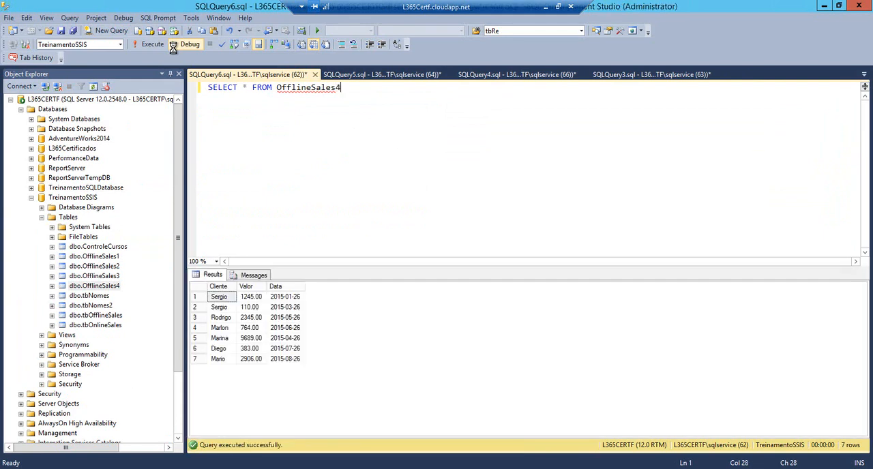
key(F5)
Switch to Visual Studio, stop the Multicast package run and save the package
key(alt+Tab)
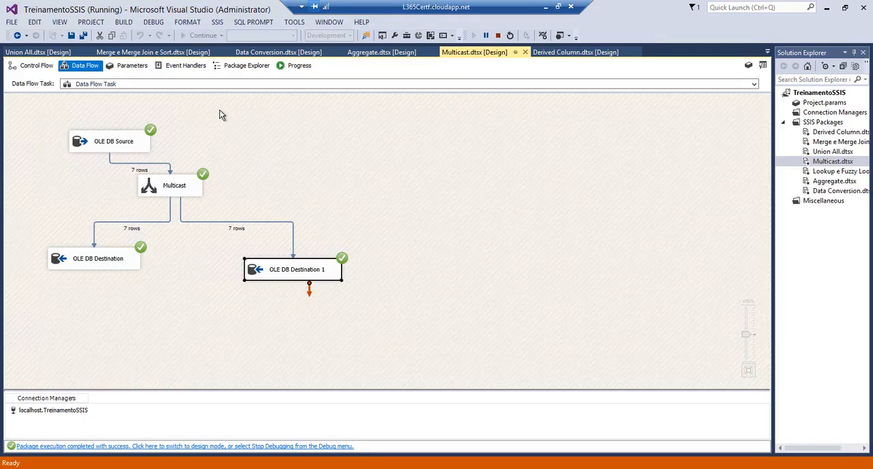
click(498, 35)
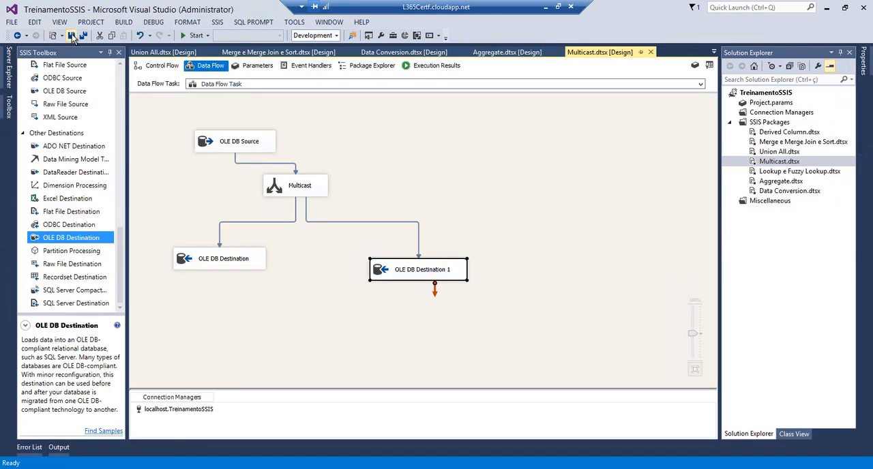
click(72, 37)
Open the Lookup e Fuzzy Lookup.dtsx package and delete the OLE DB Source, Fuzzy Lookup and Flat File Destination from its data flow
double_click(761, 172)
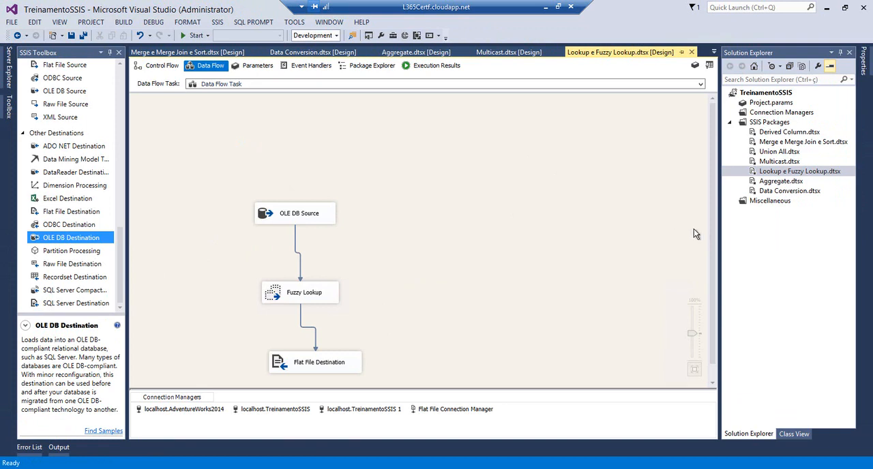
drag(711, 232, 712, 249)
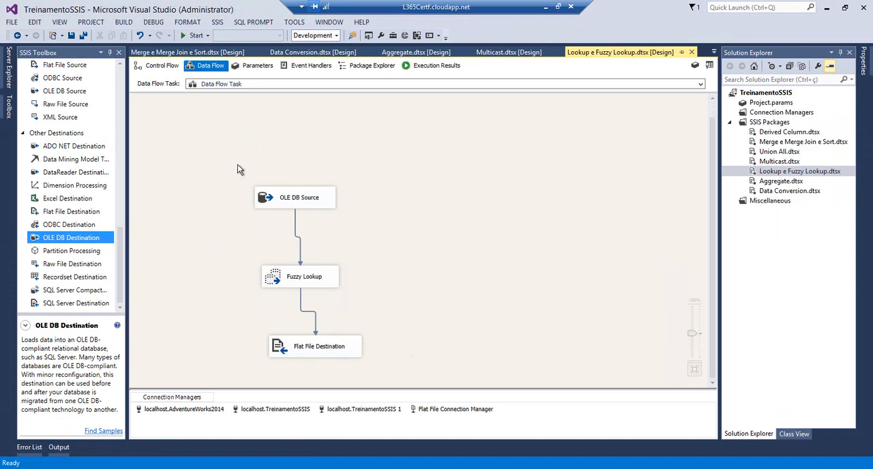
drag(205, 163, 418, 368)
key(Delete)
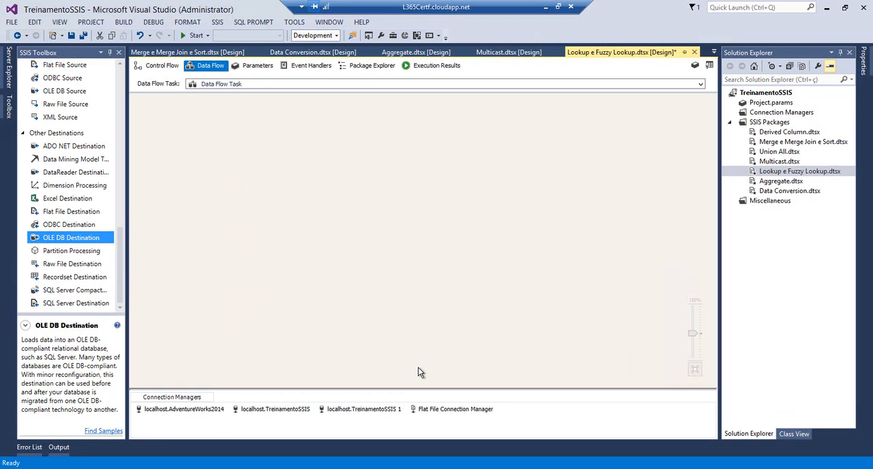
Delete all the connection managers of the Lookup package: the flat file one, both TreinamentoSSIS ones and AdventureWorks2014
click(423, 409)
key(Delete)
click(384, 408)
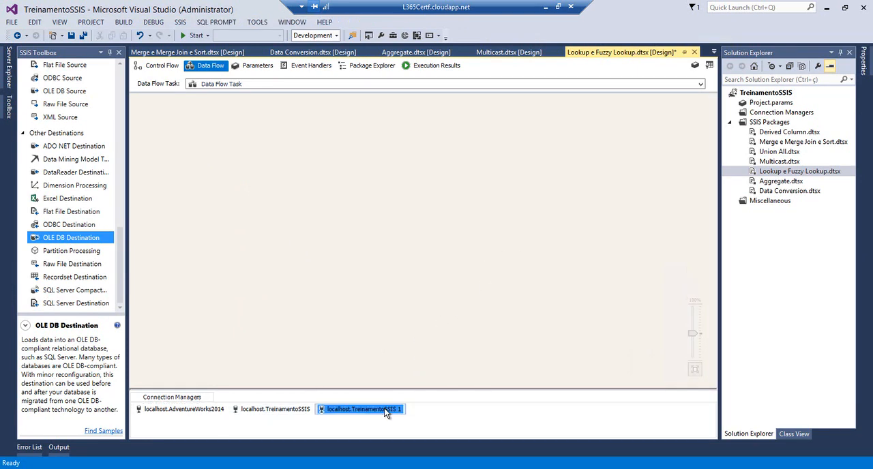
key(Delete)
click(302, 407)
key(Delete)
click(210, 410)
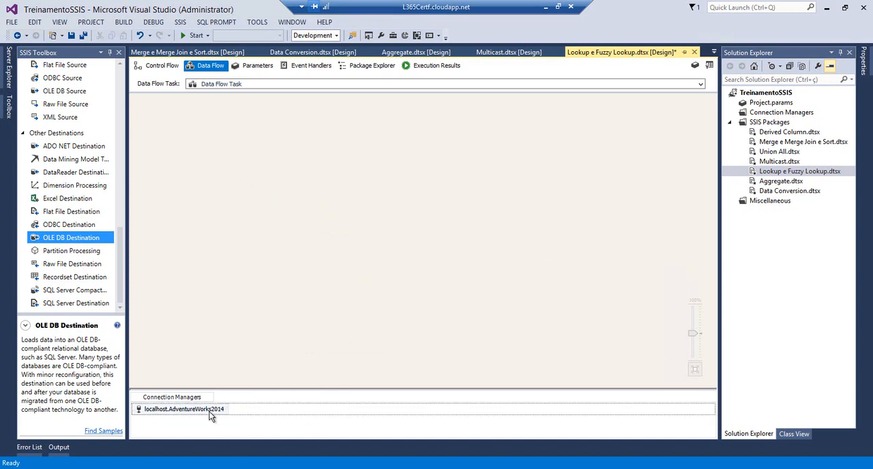
key(Delete)
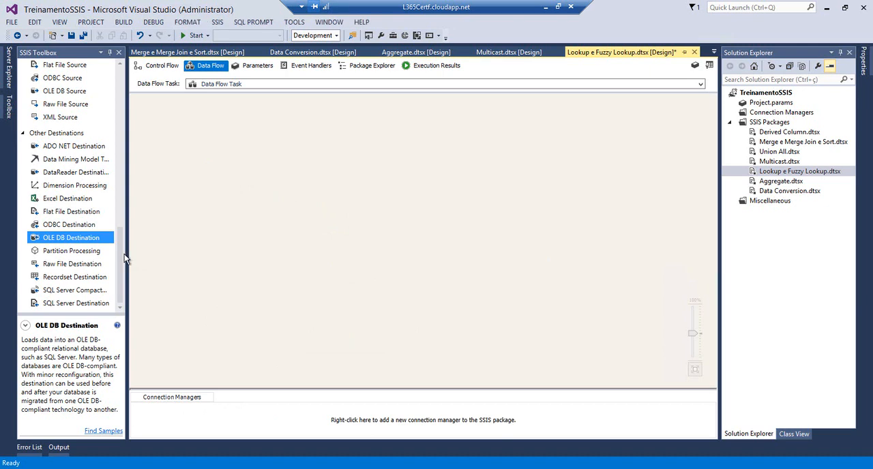
Add an OLE DB Source to the empty data flow of the Lookup package
click(118, 214)
scroll(113, 113, up, 10)
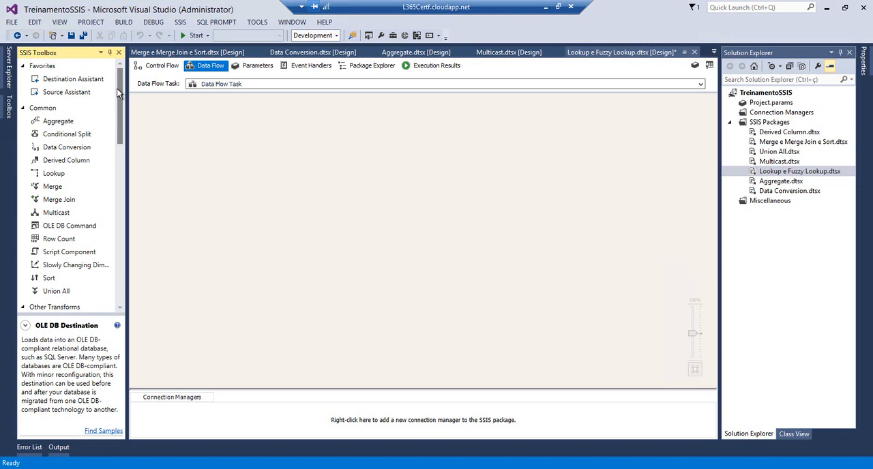
drag(117, 90, 116, 240)
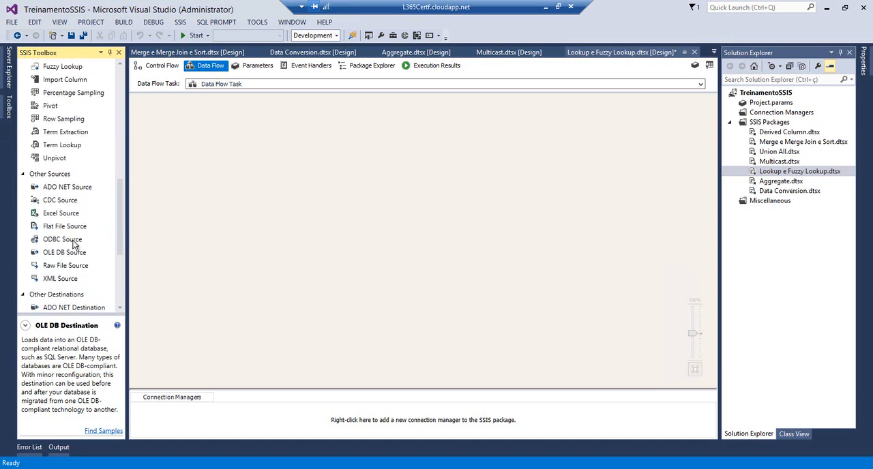
drag(58, 255, 202, 151)
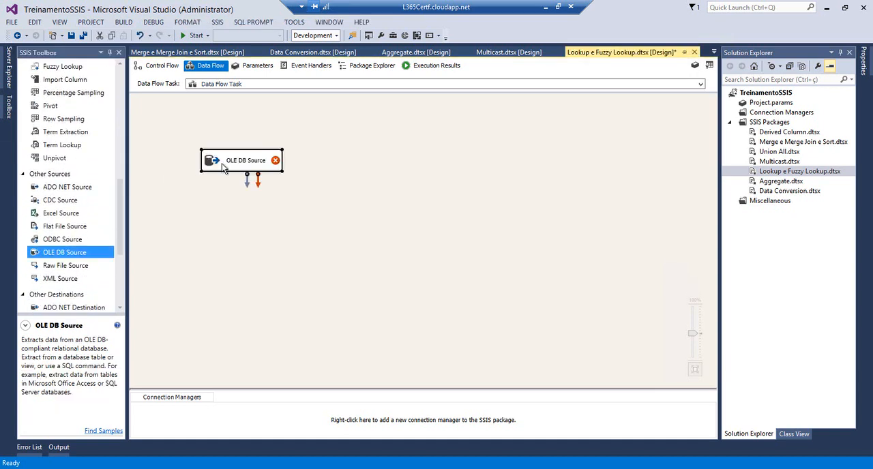
Set the OLE DB Source's connection manager to a new one based on localhost.AdventureWorks2014 and look through its available tables
double_click(223, 167)
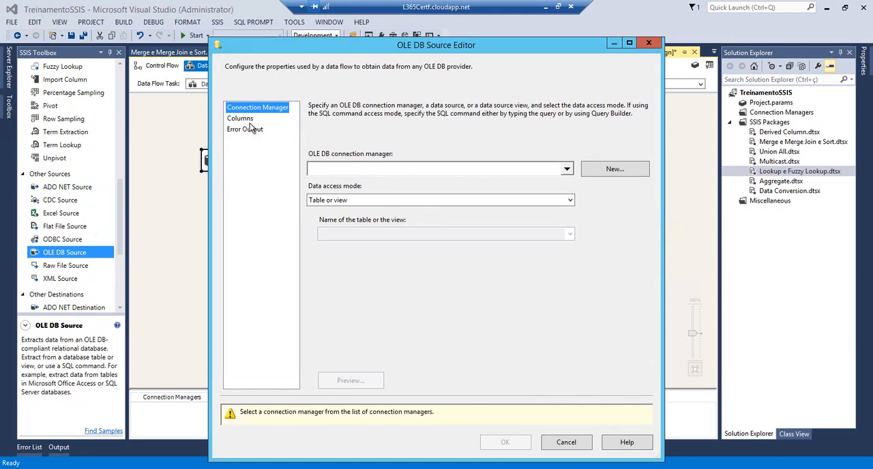
click(595, 171)
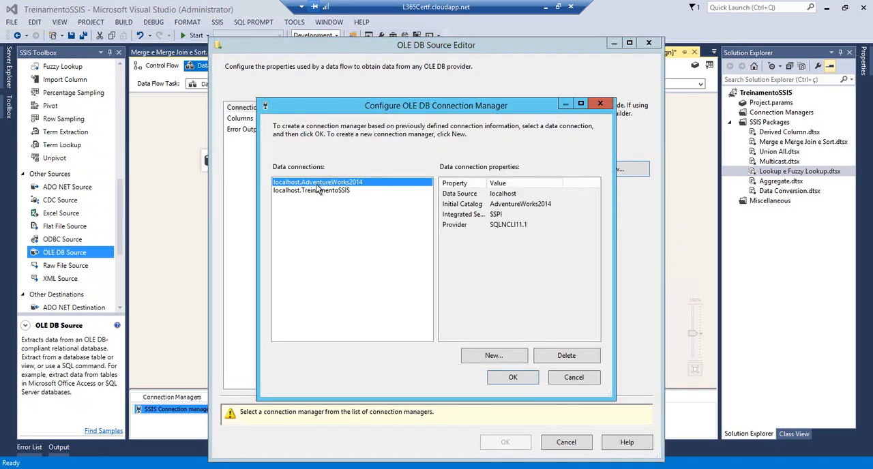
click(514, 379)
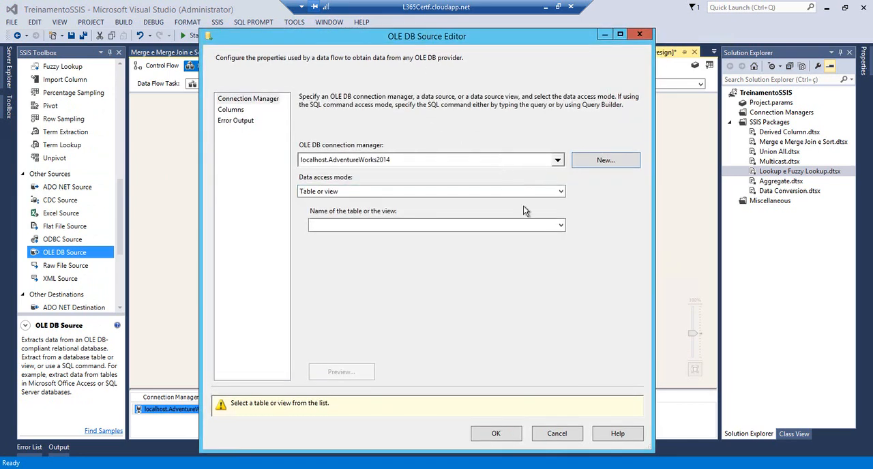
click(557, 225)
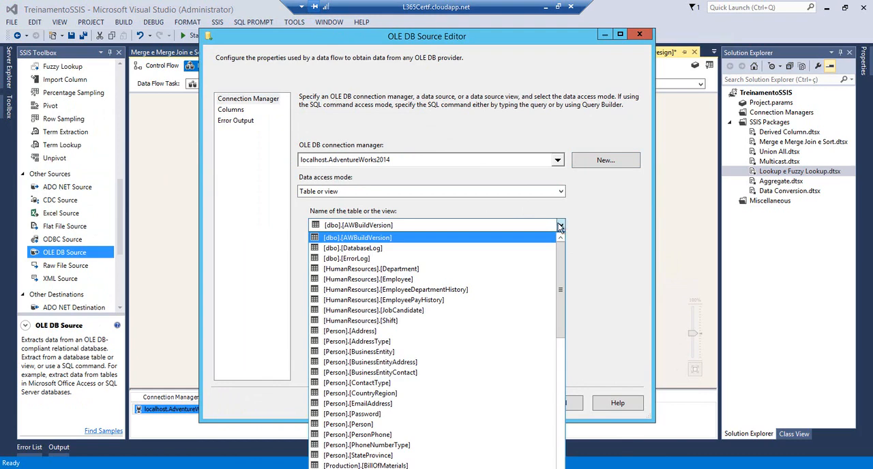
click(557, 225)
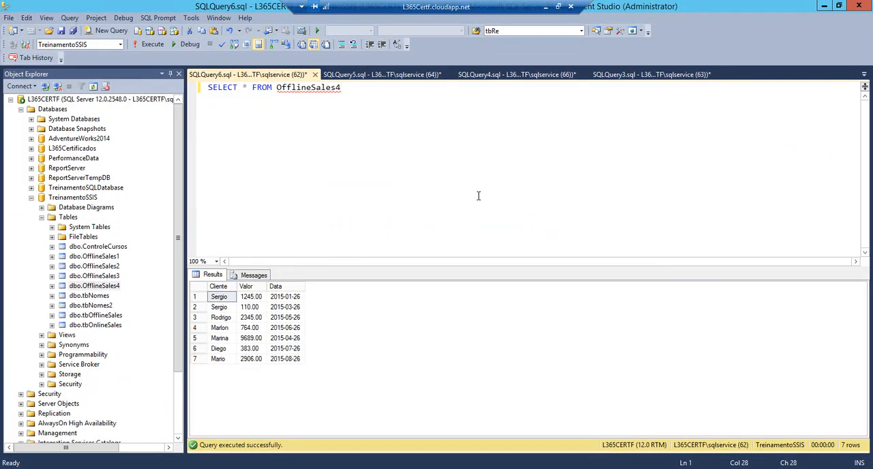
key(ctrl+a)
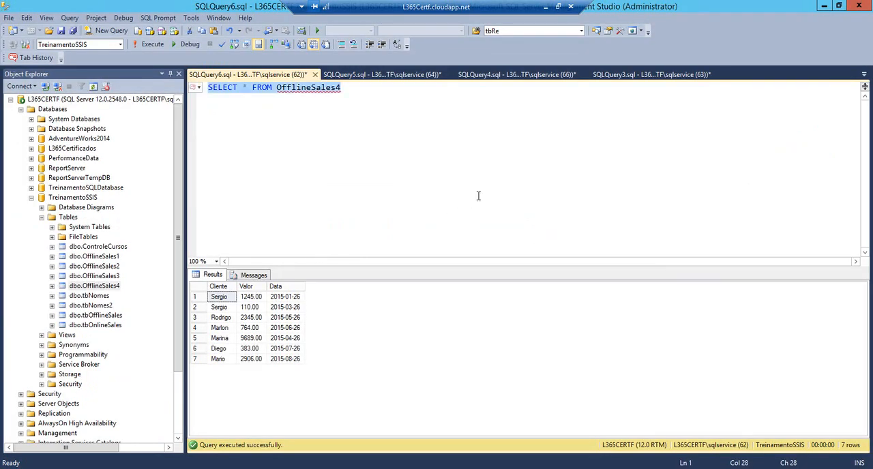
key(Delete)
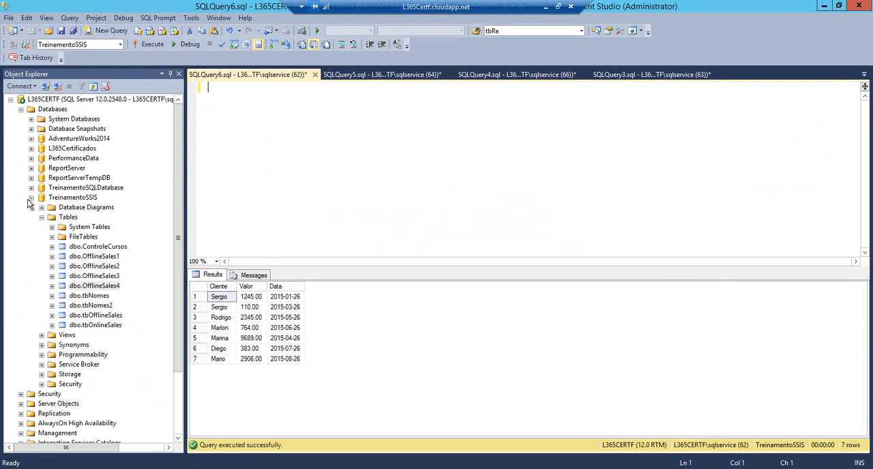
click(58, 139)
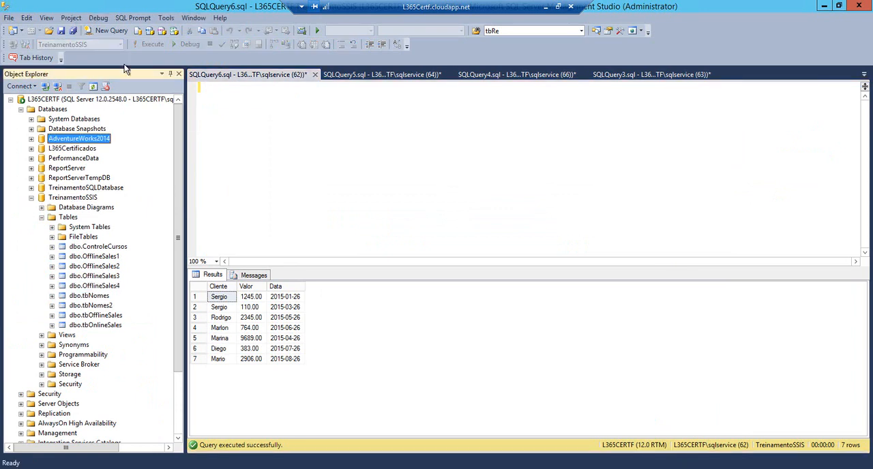
click(96, 33)
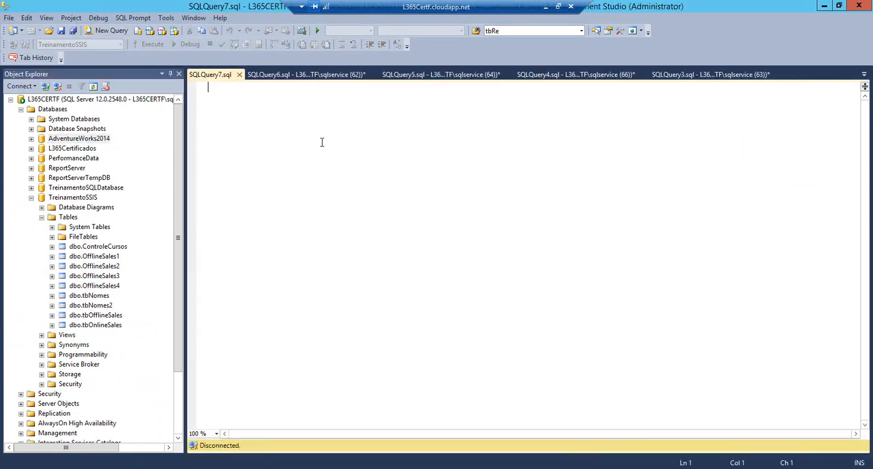
text(ssf)
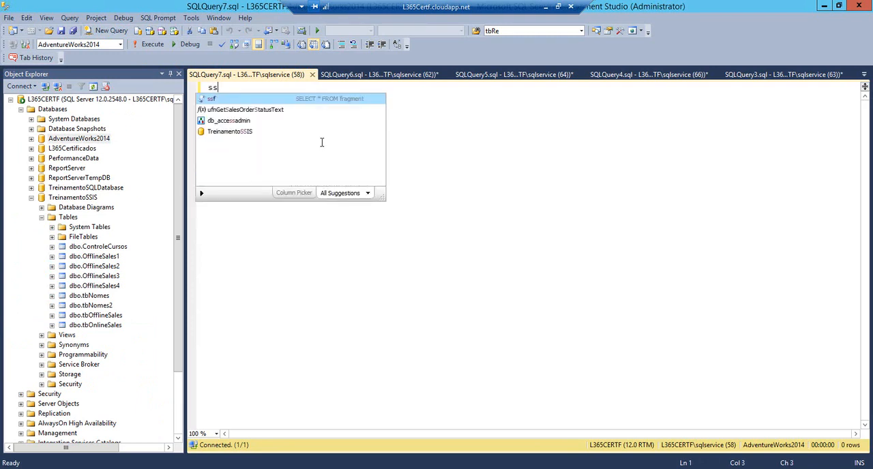
key(Tab)
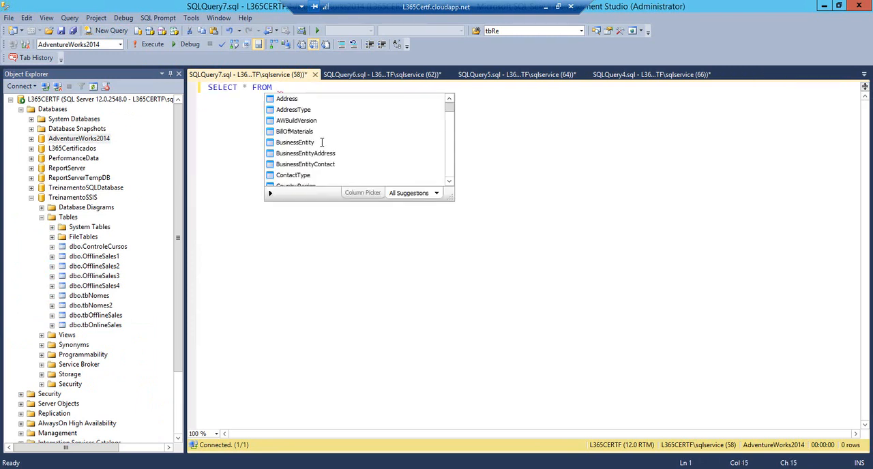
text(Pers)
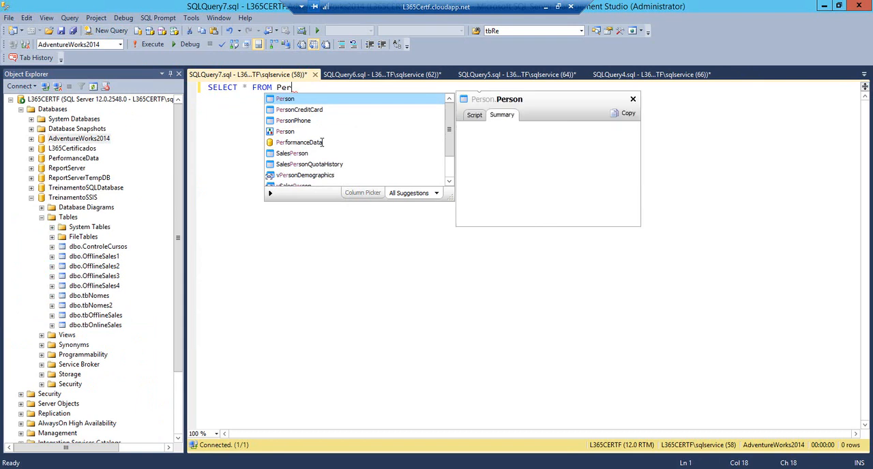
key(BackSpace)
key(BackSpace)
key(BackSpace)
key(BackSpace)
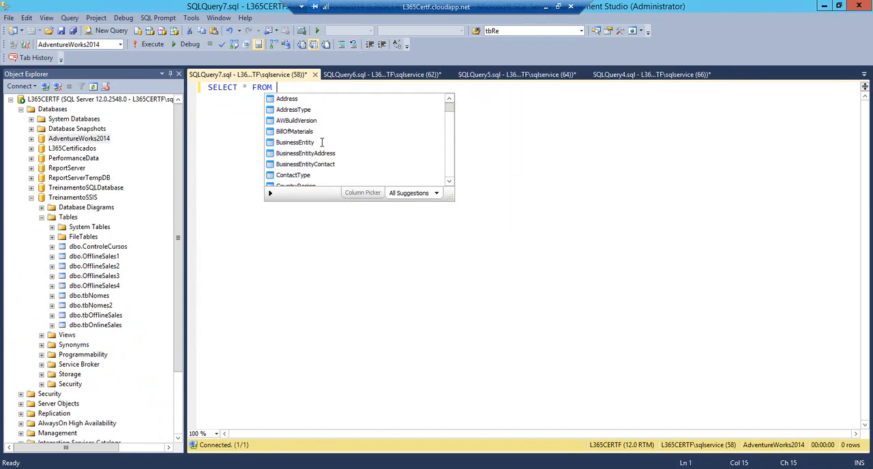
Close the SQLQuery5 query in SQL Server Management Studio without saving its changes
click(417, 76)
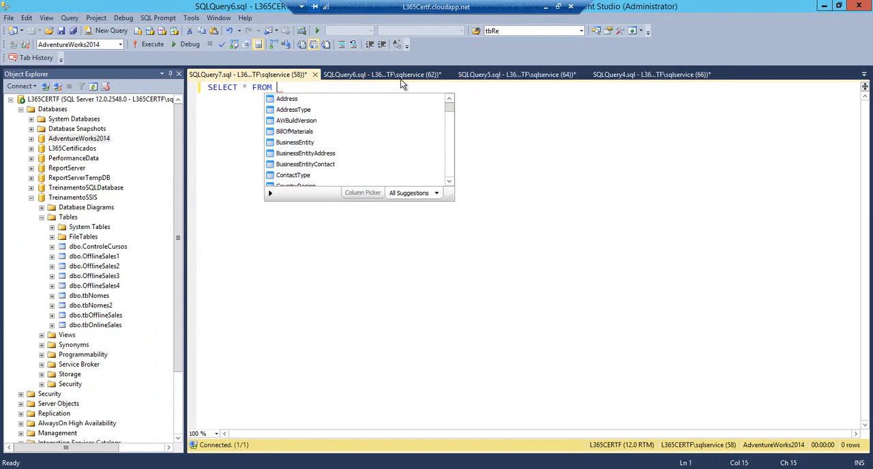
click(491, 76)
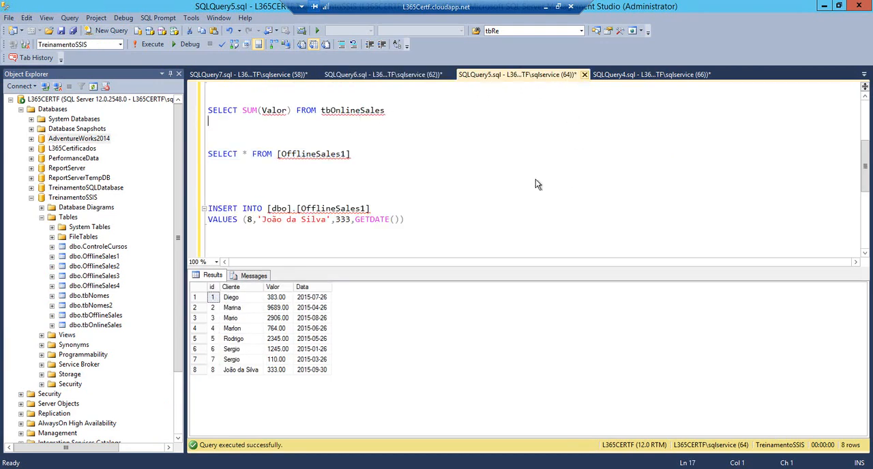
click(584, 74)
click(476, 305)
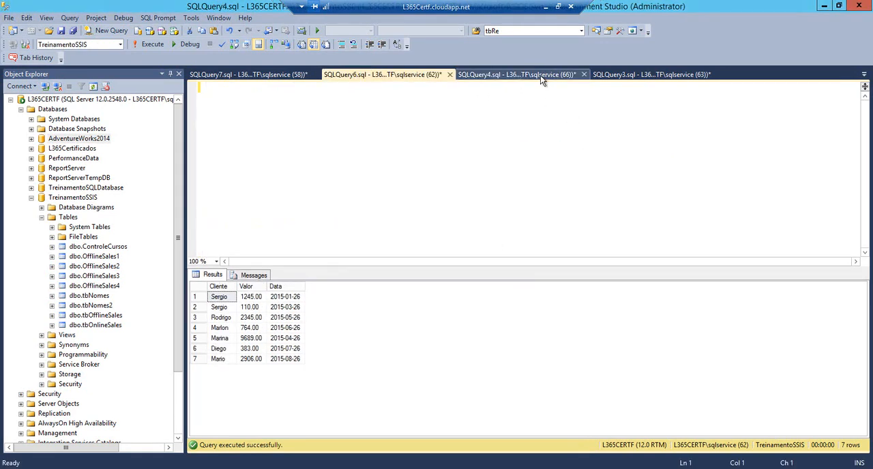
In the SQLQuery4 query, remove the trailing filter conditions from the Person.Person and HumanResources.Employee SELECT statements
click(540, 75)
drag(743, 109, 615, 109)
key(Delete)
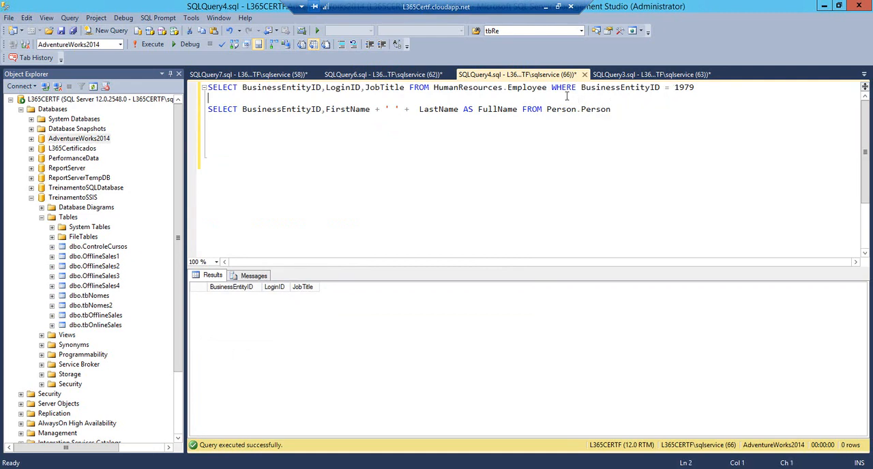
drag(552, 87, 709, 86)
key(Delete)
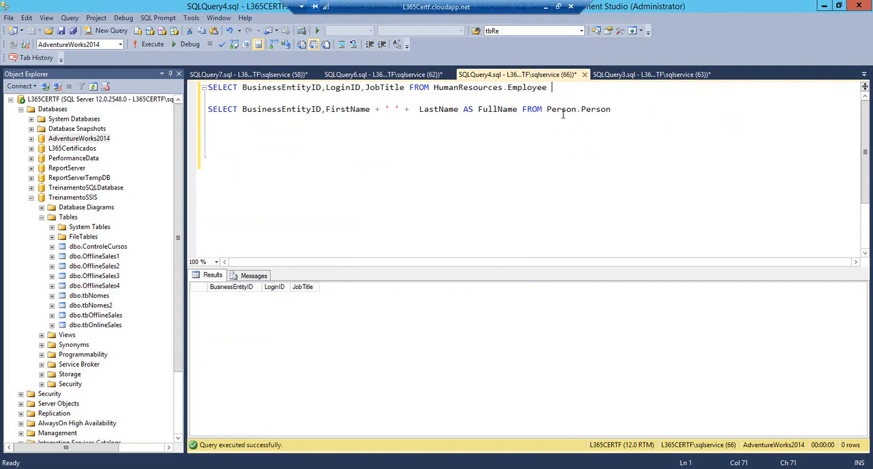
Copy the Person.Person SELECT statement from SQLQuery4 and apply it in Visual Studio as the OLE DB Source's SQL command
click(615, 109)
shift+click(209, 109)
key(ctrl+c)
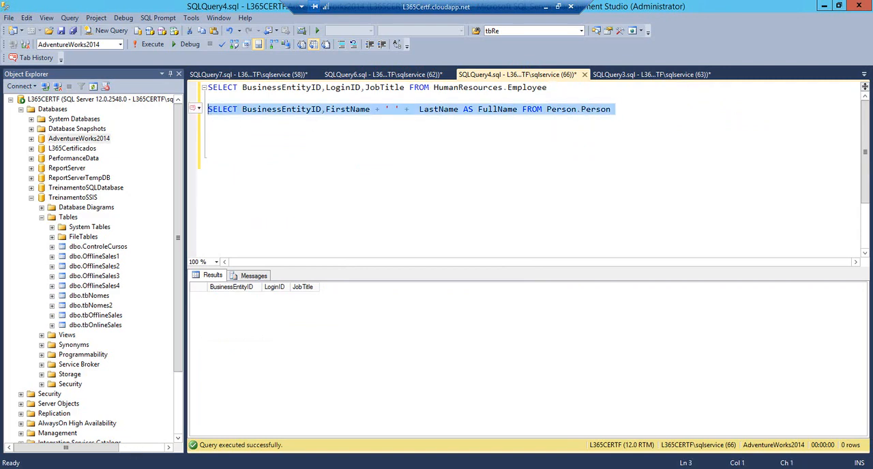
click(124, 468)
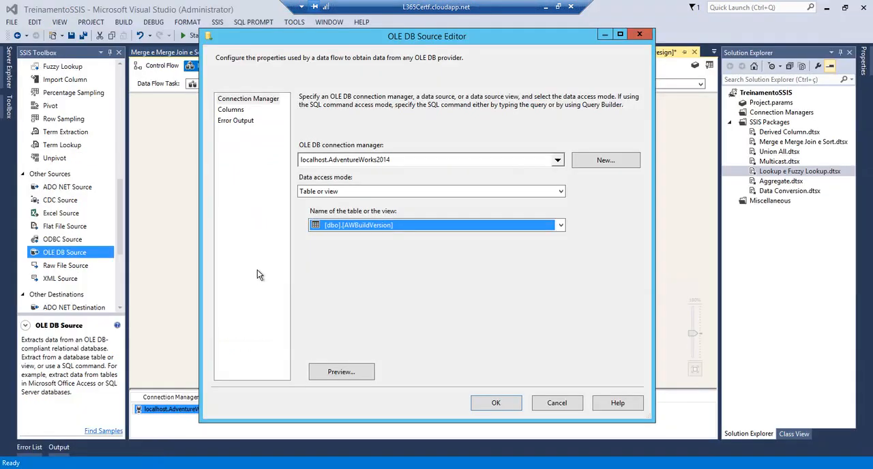
click(374, 192)
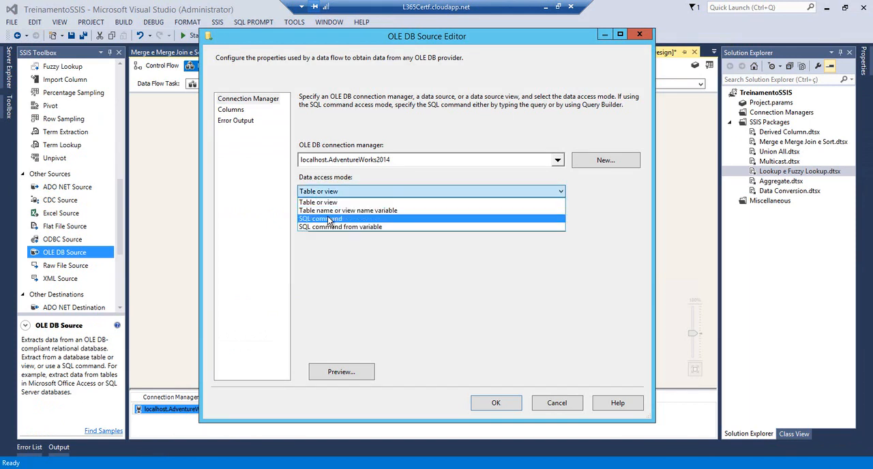
click(358, 214)
key(ctrl+v)
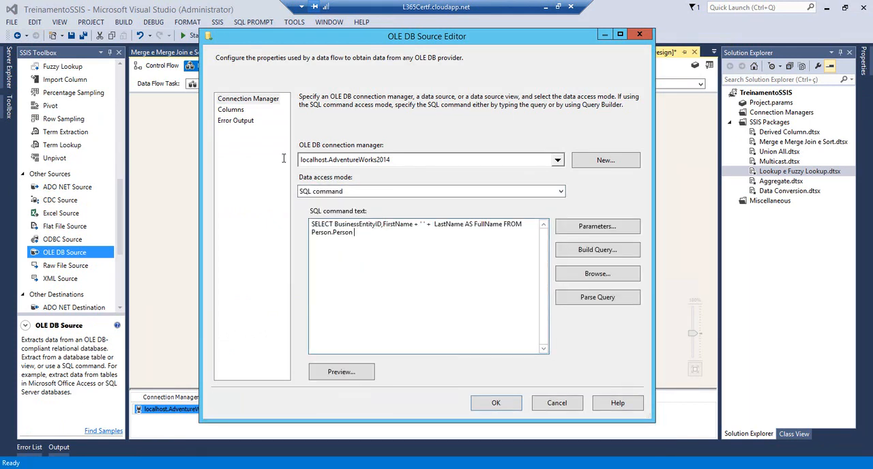
click(492, 402)
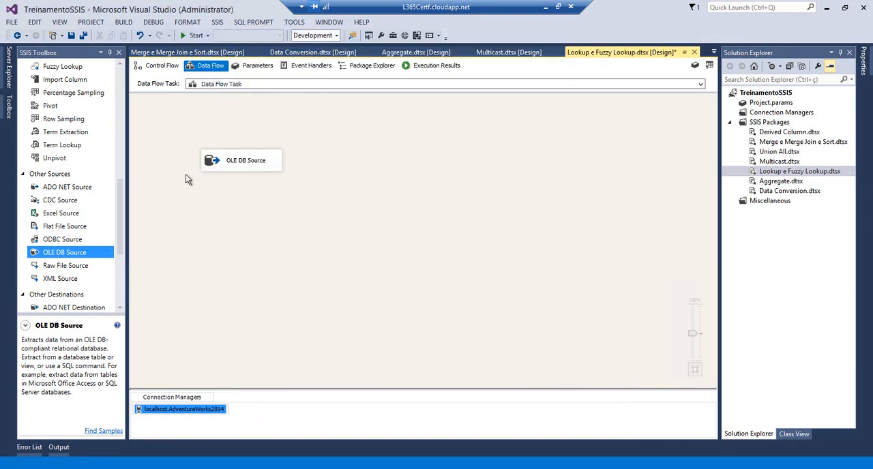
Add a Lookup transformation below the OLE DB Source and connect the source's output to it
scroll(120, 161, up, 6)
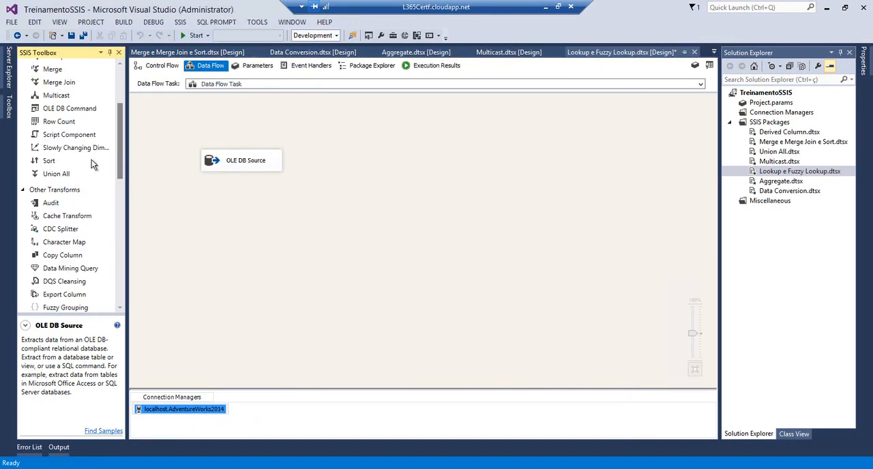
scroll(119, 154, up, 3)
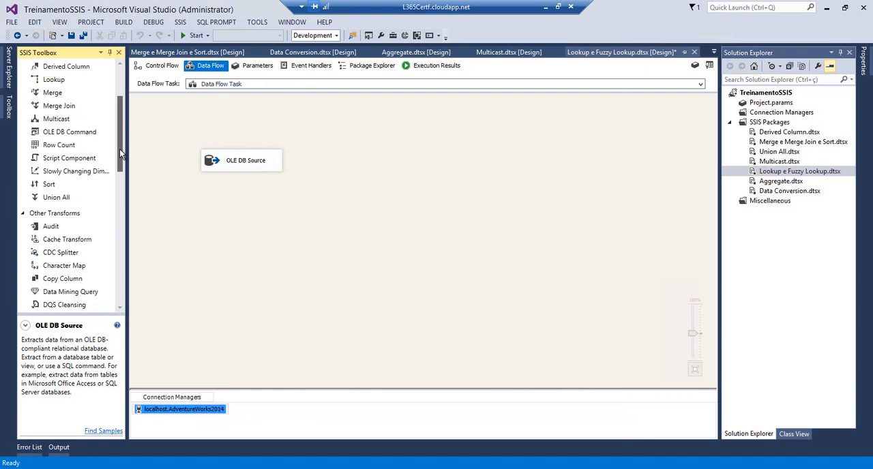
drag(53, 120, 229, 212)
click(233, 169)
drag(240, 182, 239, 217)
Set the Lookup's cache mode to Full cache and redirect rows with no matching entries to the no match output
double_click(238, 217)
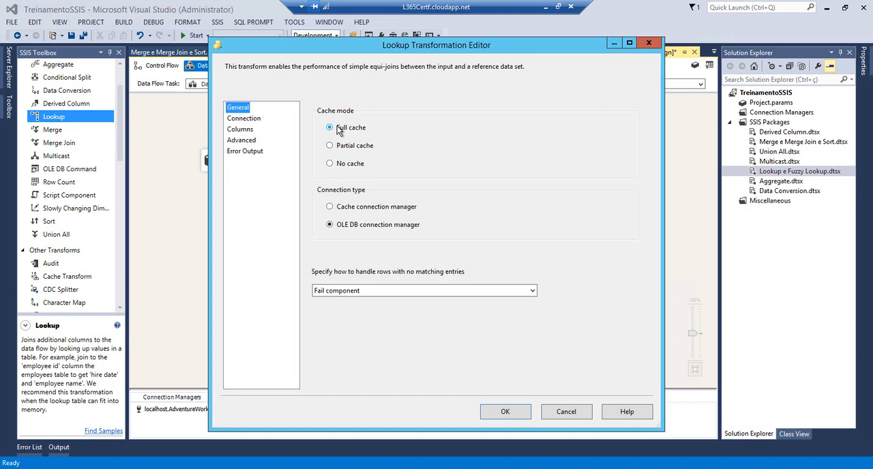
click(330, 168)
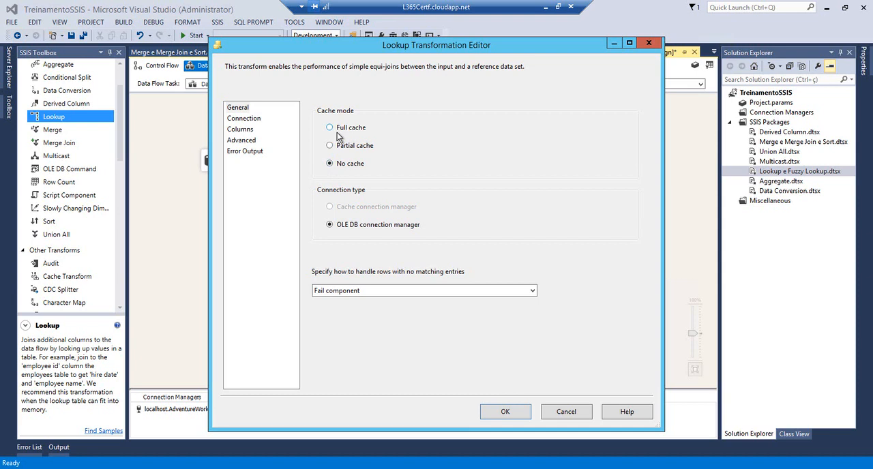
click(330, 128)
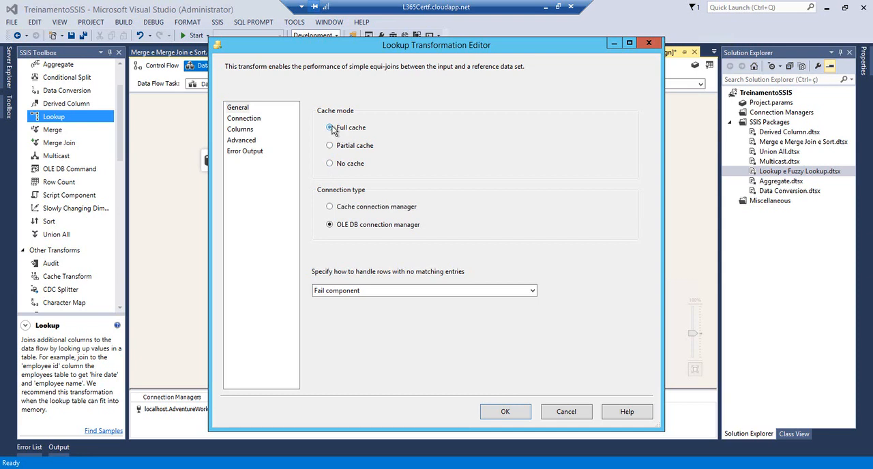
click(366, 290)
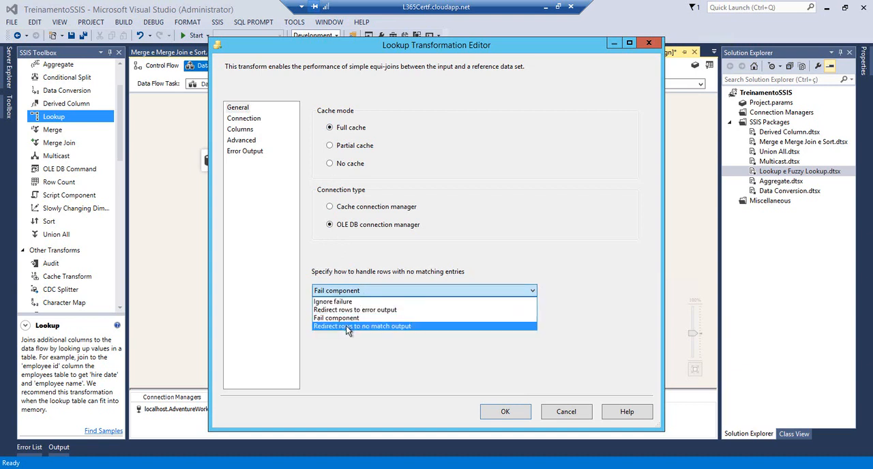
click(429, 328)
Set the Lookup's reference data to an SQL query, using the HumanResources.Employee SELECT statement copied from SQLQuery4 in SQL Server Management Studio
click(241, 119)
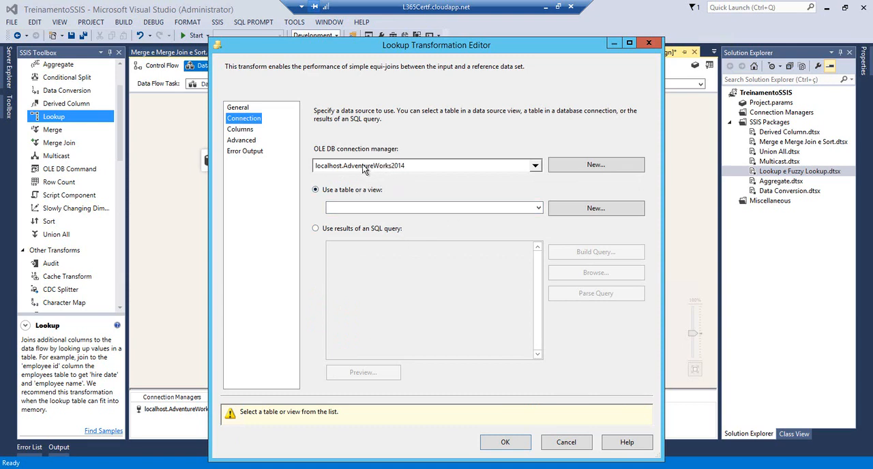
click(339, 229)
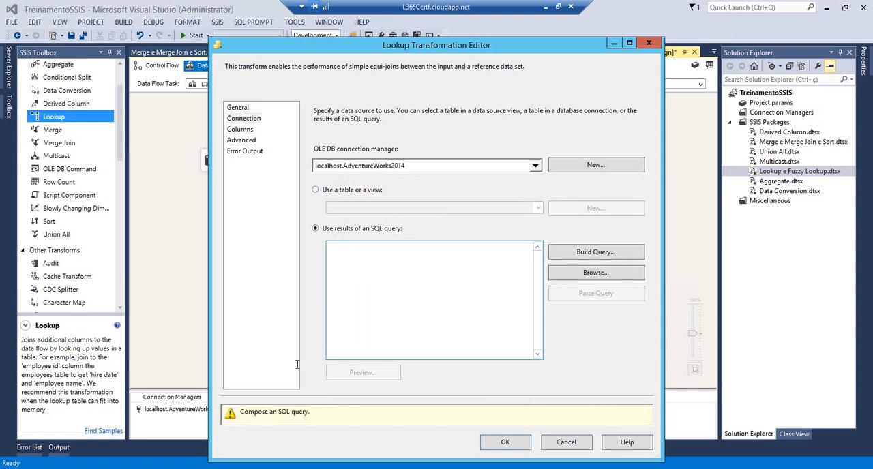
click(170, 468)
click(374, 169)
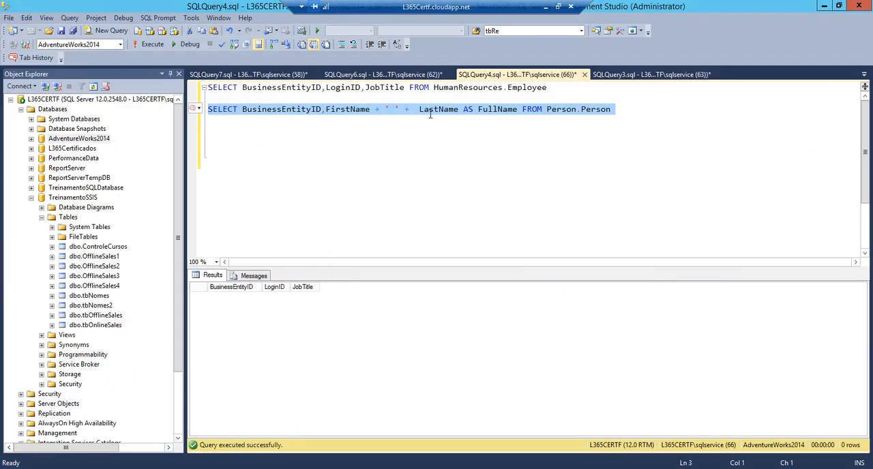
drag(551, 87, 205, 88)
key(ctrl+c)
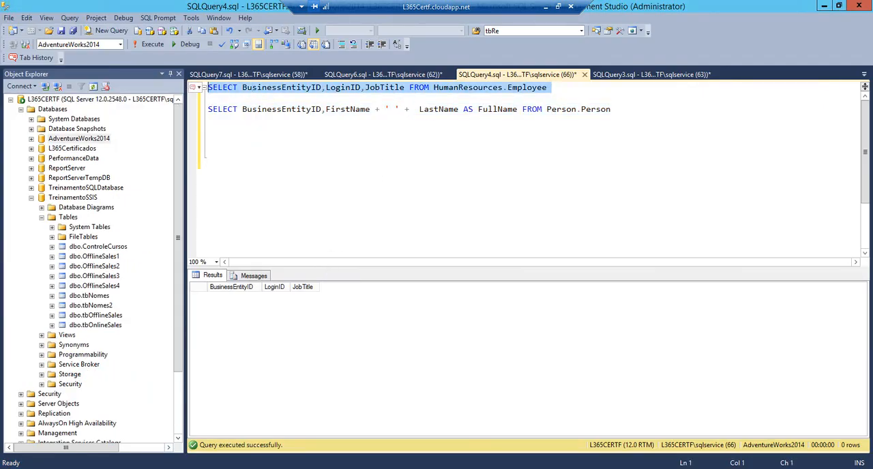
click(150, 468)
click(337, 317)
key(ctrl+v)
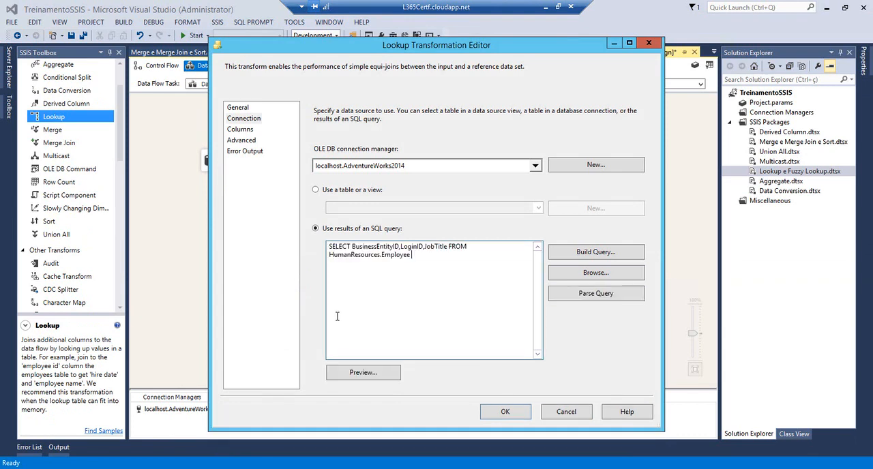
Map BusinessEntityID between the Lookup's input and reference columns, add BusinessEntityID, LoginID and JobTitle as new columns, and apply the configuration
click(237, 129)
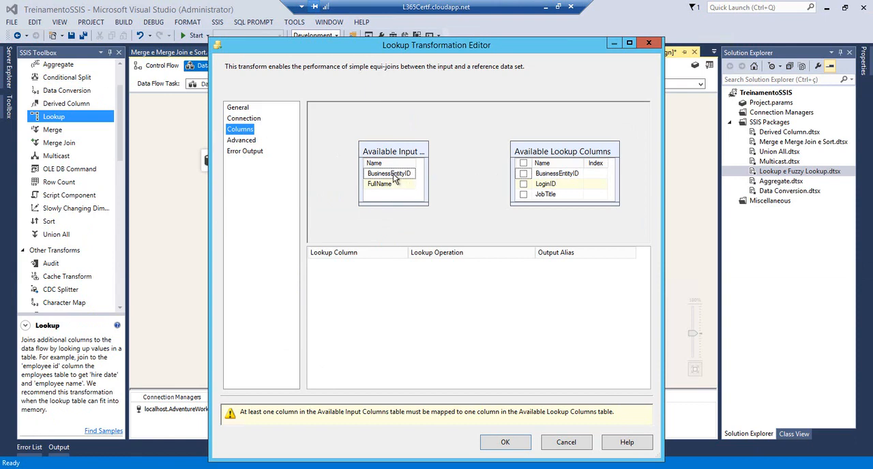
drag(394, 176, 545, 176)
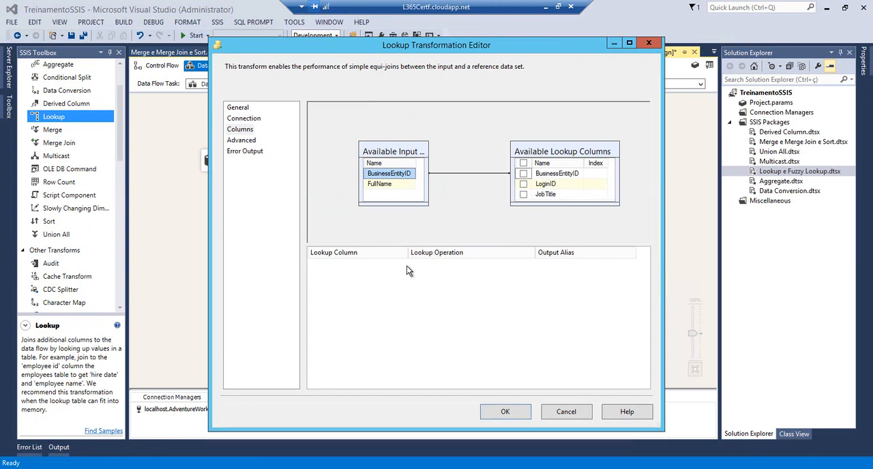
click(523, 174)
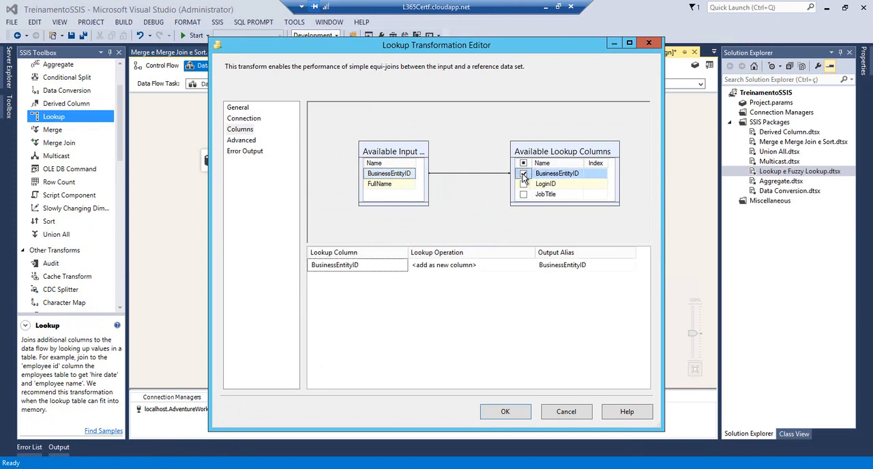
click(523, 184)
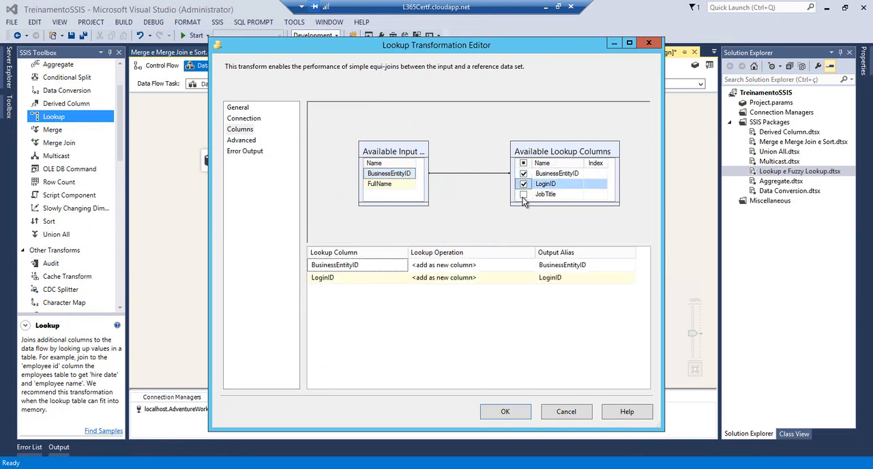
click(523, 195)
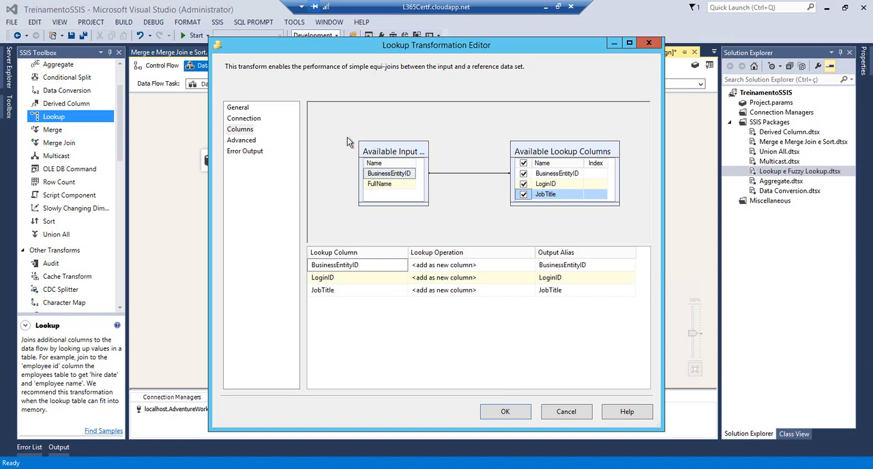
click(247, 141)
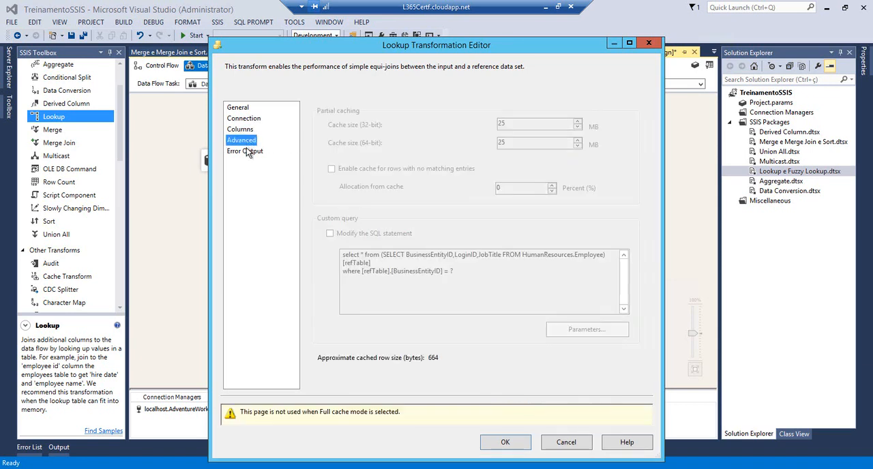
click(247, 151)
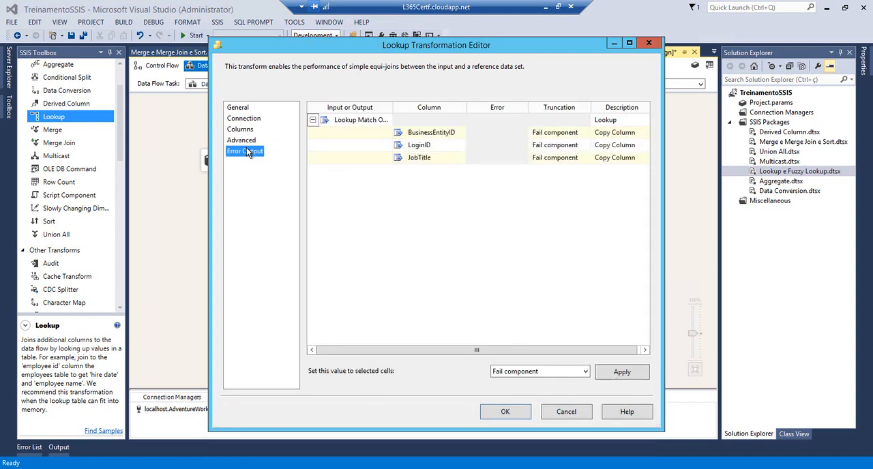
click(248, 131)
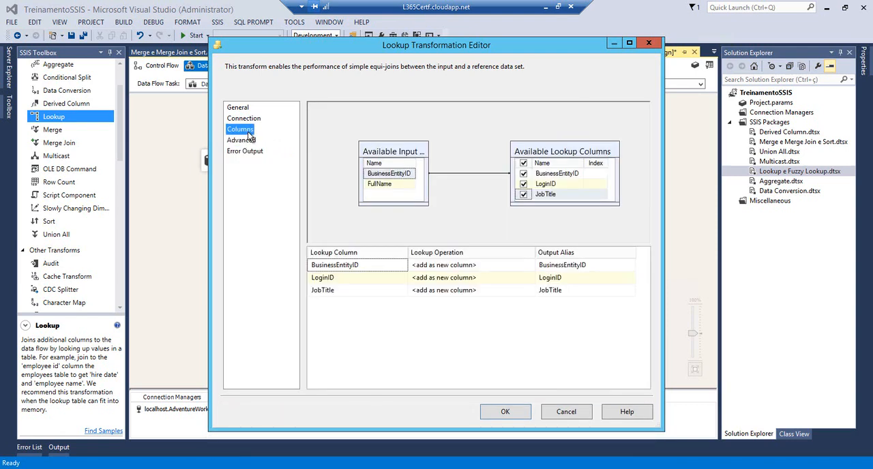
click(504, 411)
click(259, 259)
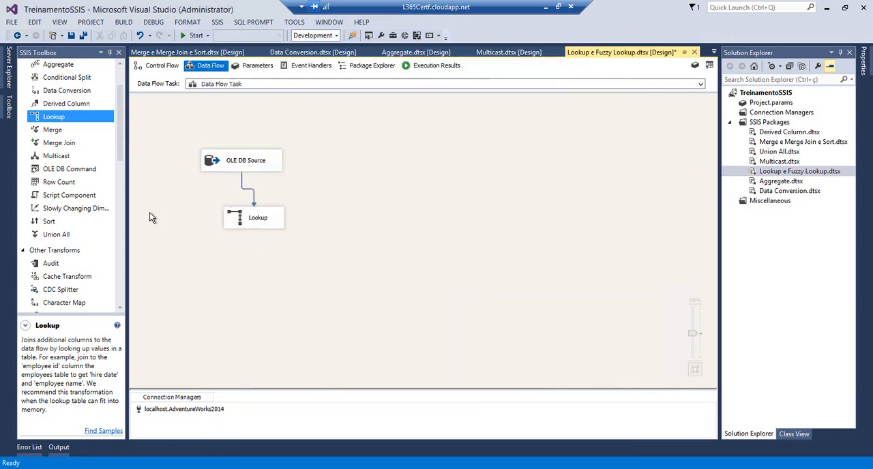
Add two Flat File Destinations to the data flow, one directly below the Lookup and one beside it
click(123, 205)
drag(120, 221, 120, 287)
drag(70, 219, 245, 274)
drag(399, 255, 399, 257)
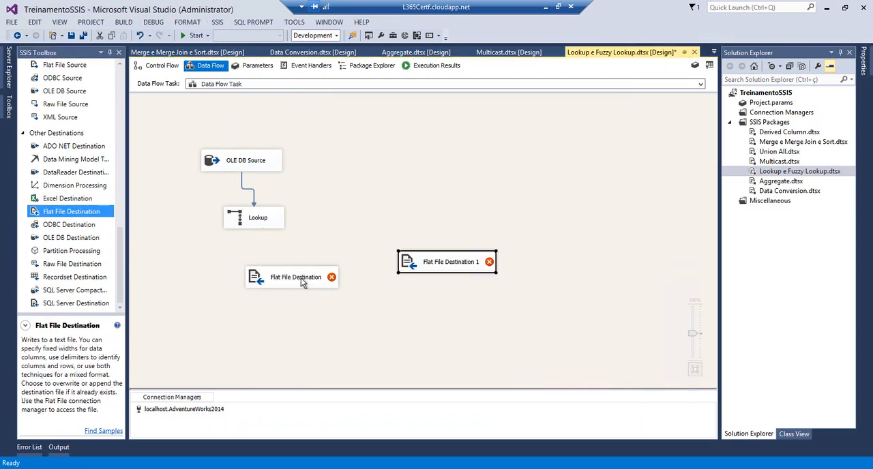
drag(279, 281, 251, 274)
Connect the Lookup Match Output to the Flat File Destination directly below the Lookup
click(253, 227)
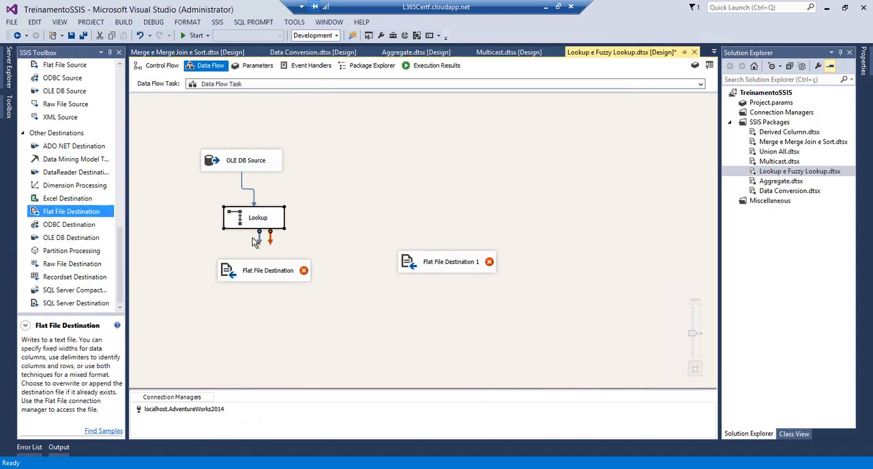
drag(258, 235, 257, 271)
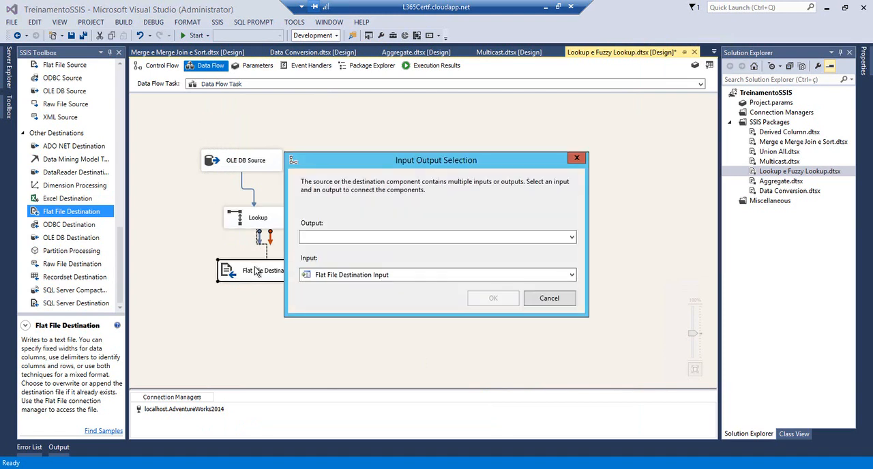
click(342, 241)
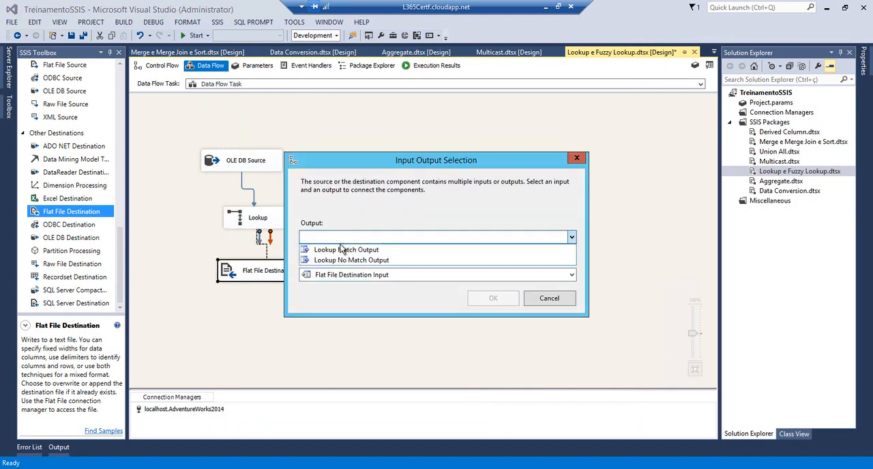
click(397, 250)
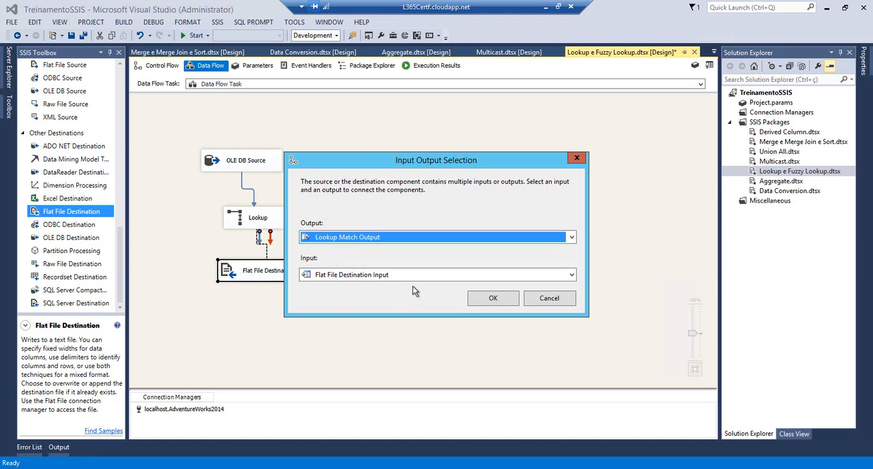
click(491, 298)
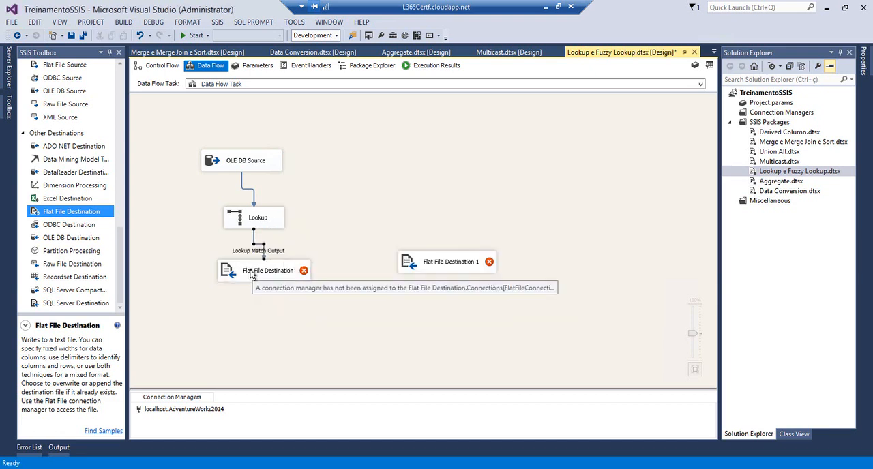
Start a new delimited flat file connection manager for the Flat File Destination directly below the Lookup and browse for its file
double_click(250, 275)
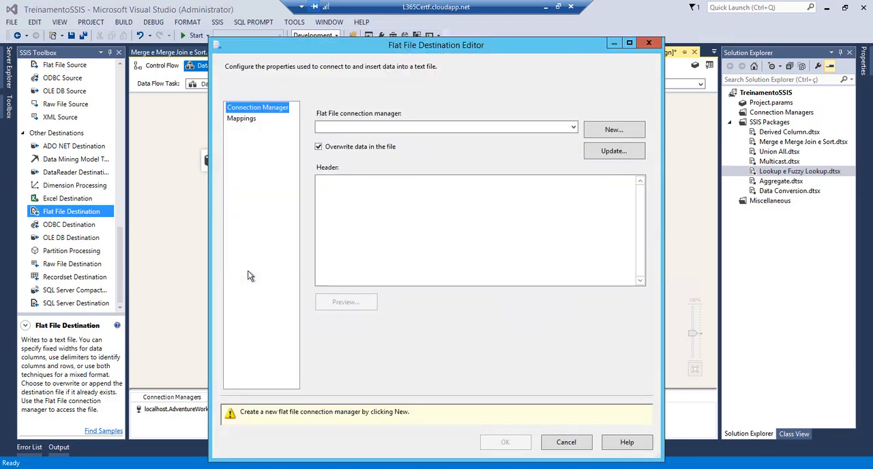
click(615, 131)
click(334, 299)
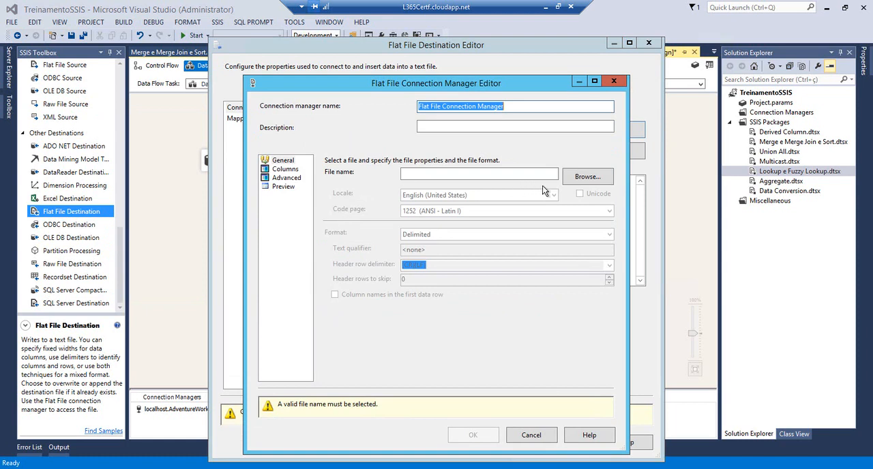
click(587, 177)
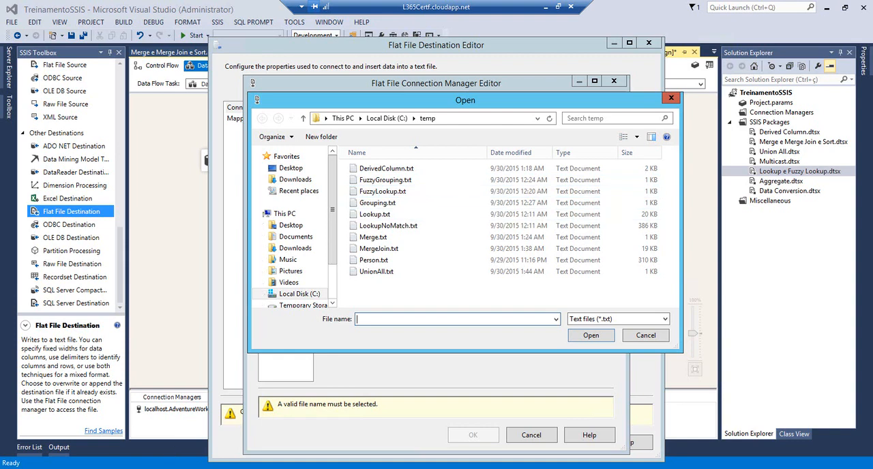
In File Explorer's temp folder, open Lookup.txt in Notepad, erase all of its contents, and save the empty file
click(110, 431)
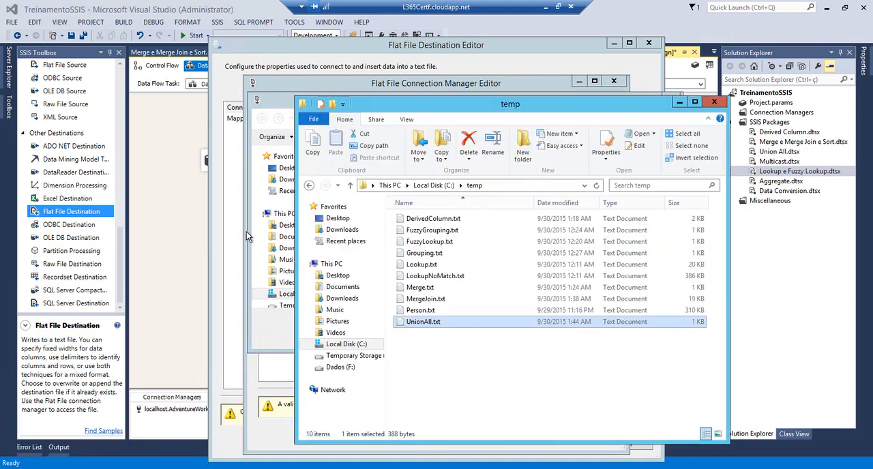
click(401, 265)
double_click(401, 265)
key(ctrl+a)
key(Delete)
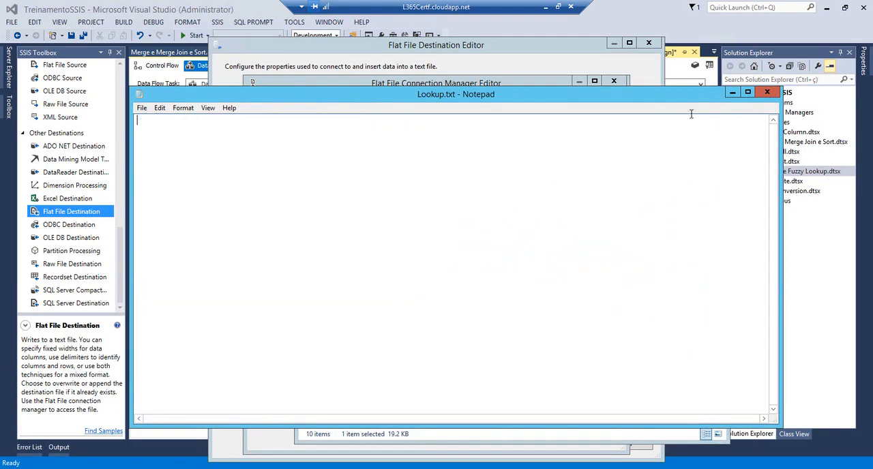
click(775, 94)
click(411, 248)
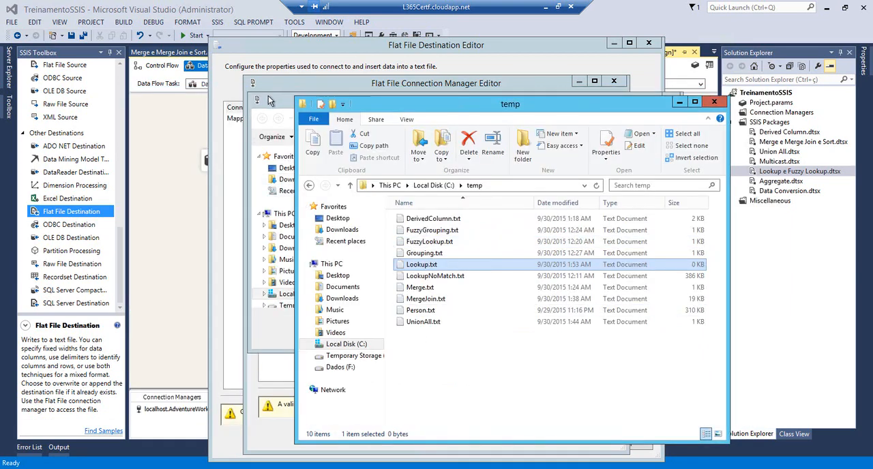
Point the connection manager to C:\temp\Lookup.txt with column names in the first data row, and apply the destination's matching column mappings
click(271, 100)
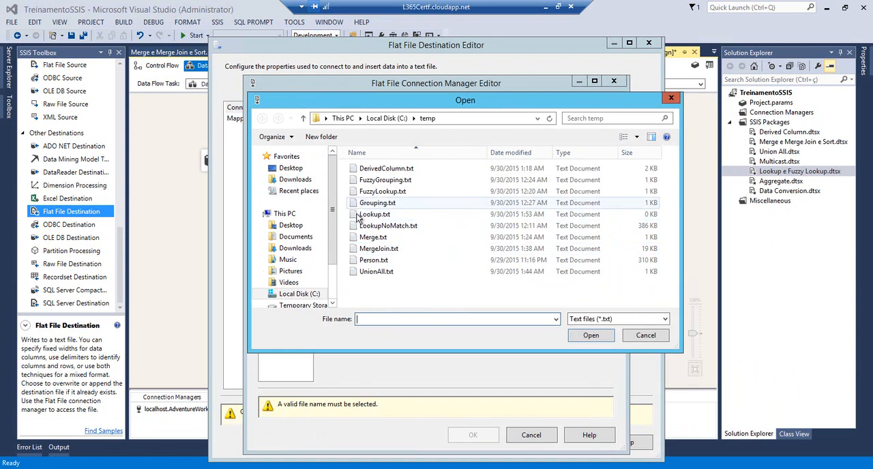
click(511, 214)
click(582, 339)
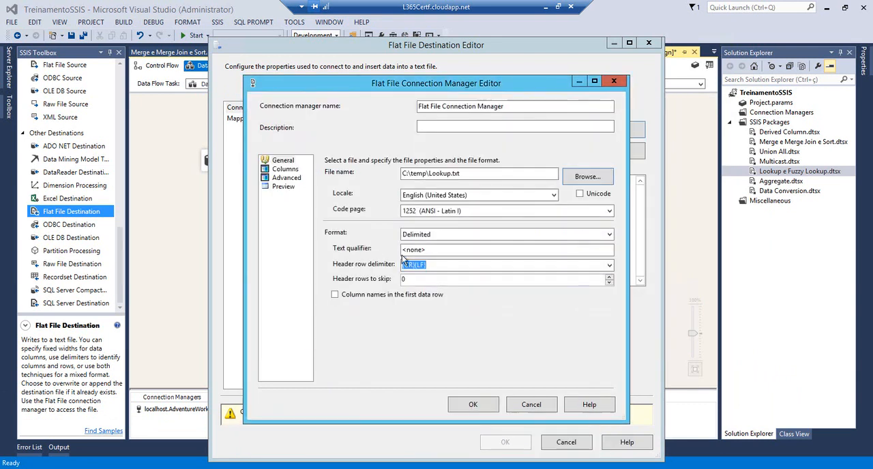
click(341, 294)
click(285, 169)
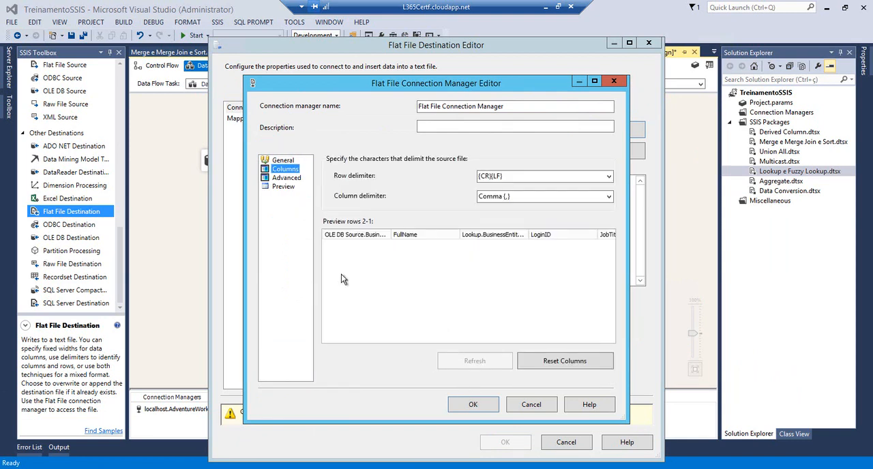
key(Up)
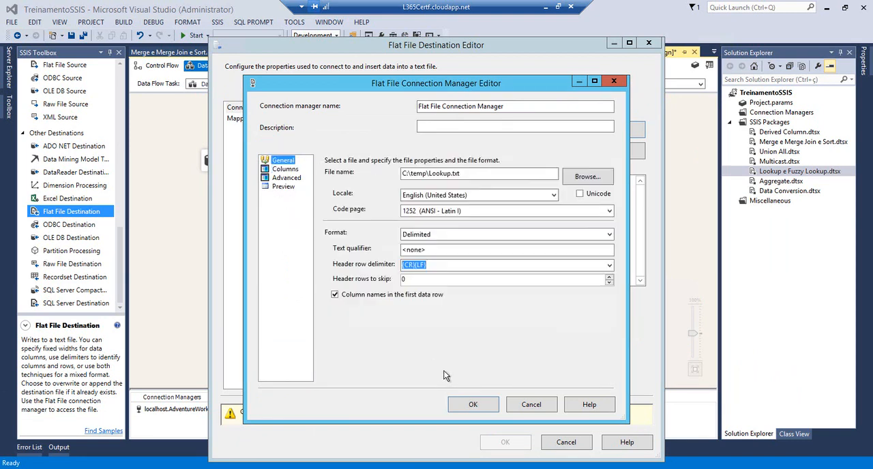
click(473, 405)
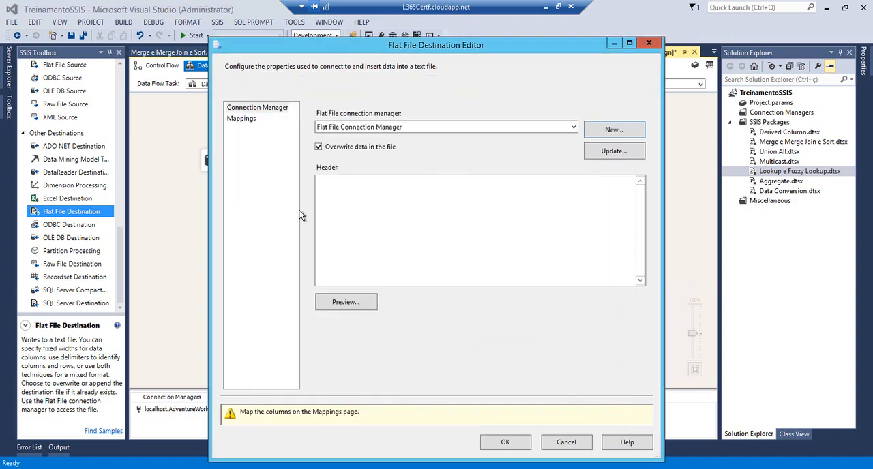
click(241, 119)
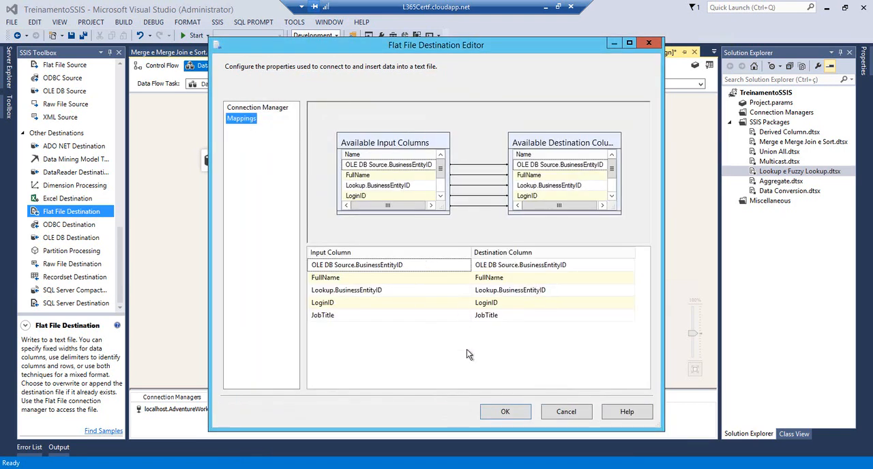
click(505, 412)
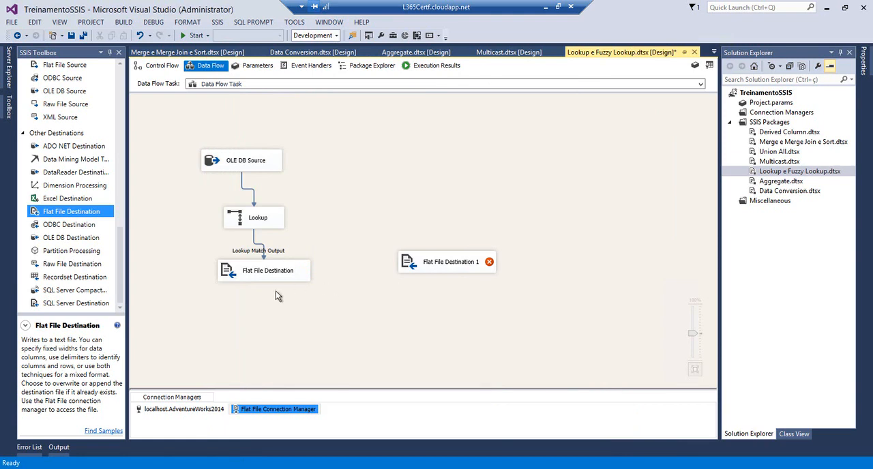
Move Flat File Destination 1 closer to the first destination and connect the Lookup No Match Output to it
drag(402, 267, 375, 275)
click(256, 229)
drag(259, 244, 380, 266)
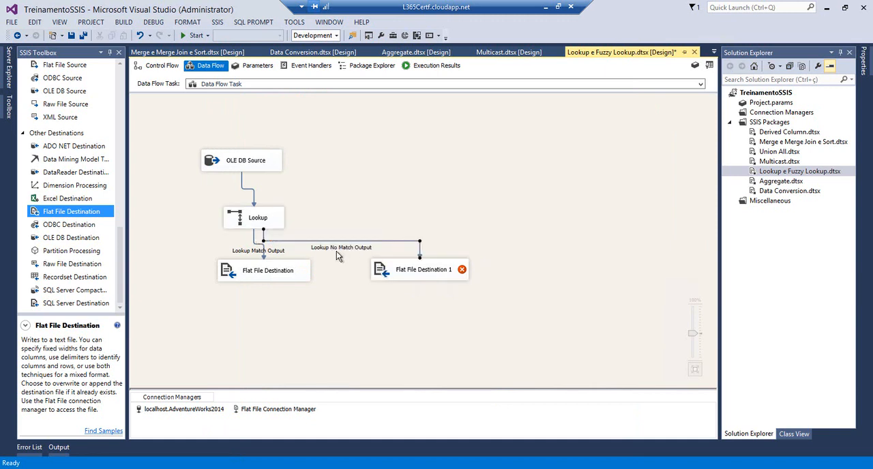
Start a new delimited flat file connection manager for Flat File Destination 1 and browse for its file
double_click(381, 271)
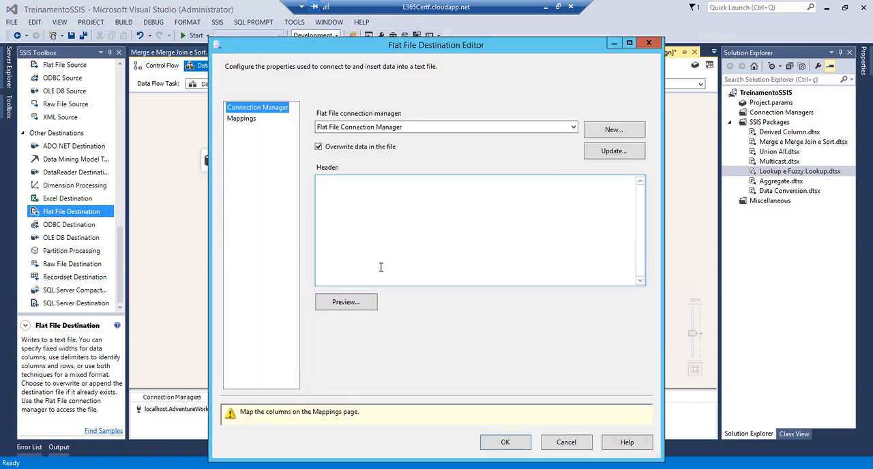
click(614, 130)
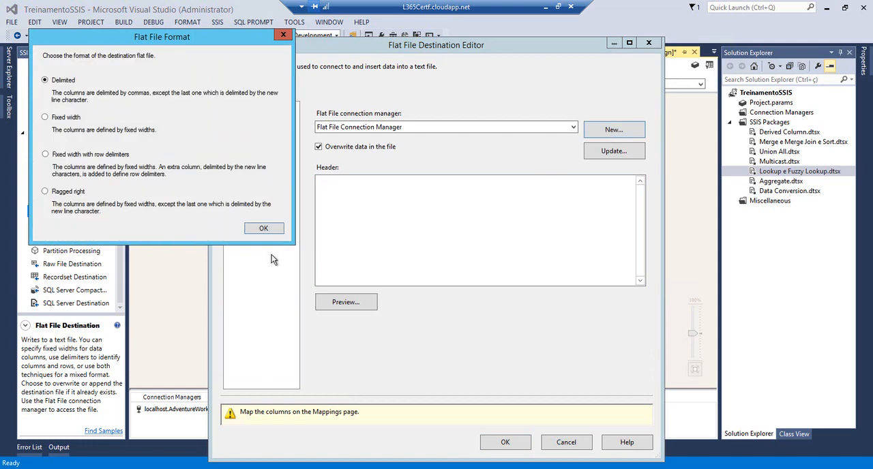
click(263, 228)
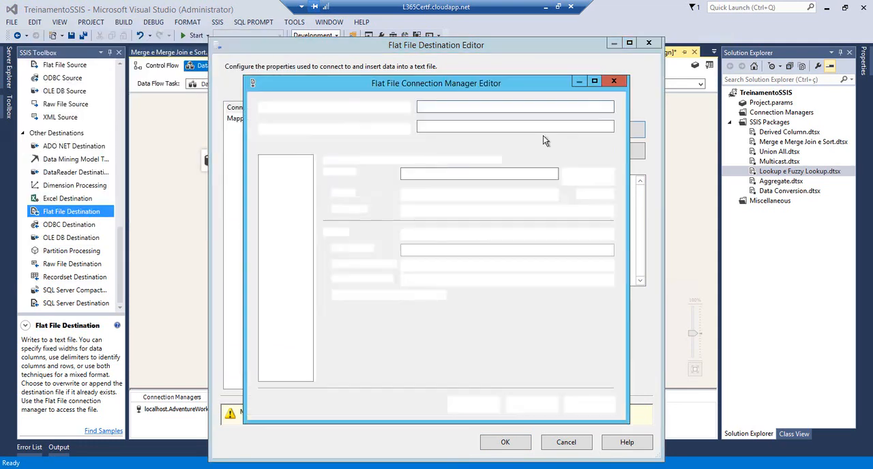
click(565, 176)
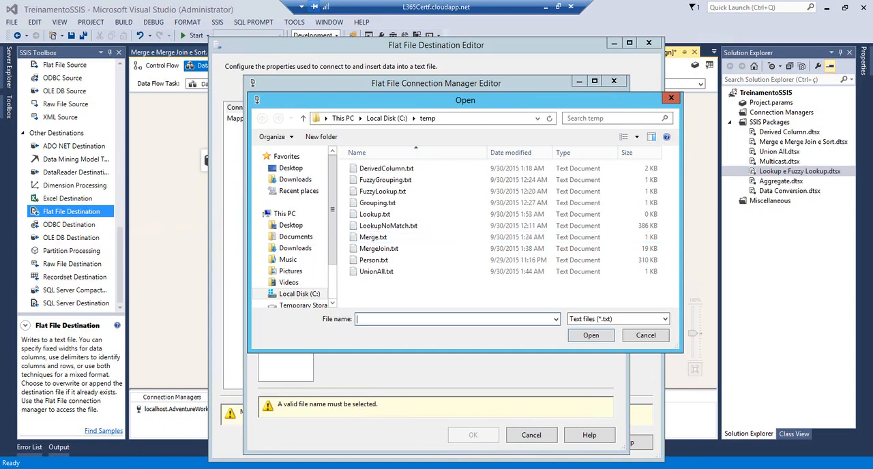
In File Explorer's temp folder, open LookupNoMatch.txt in Notepad, erase all of its contents, and save the empty file
click(64, 419)
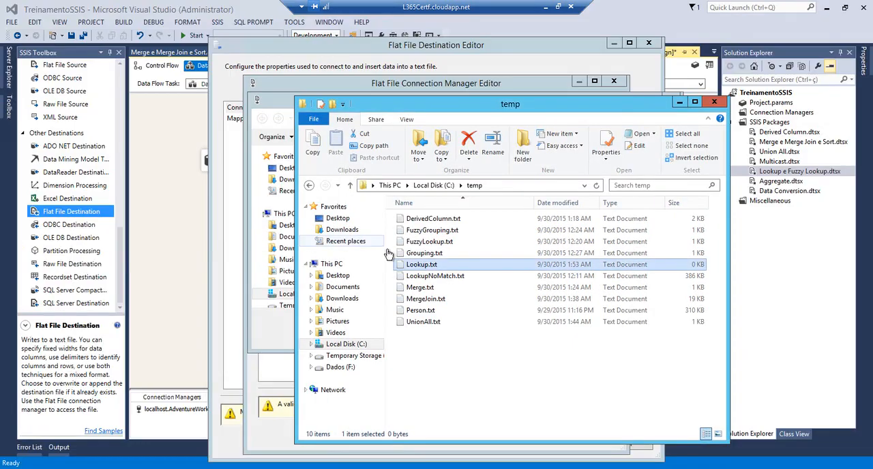
double_click(405, 278)
key(ctrl+a)
key(Delete)
click(766, 92)
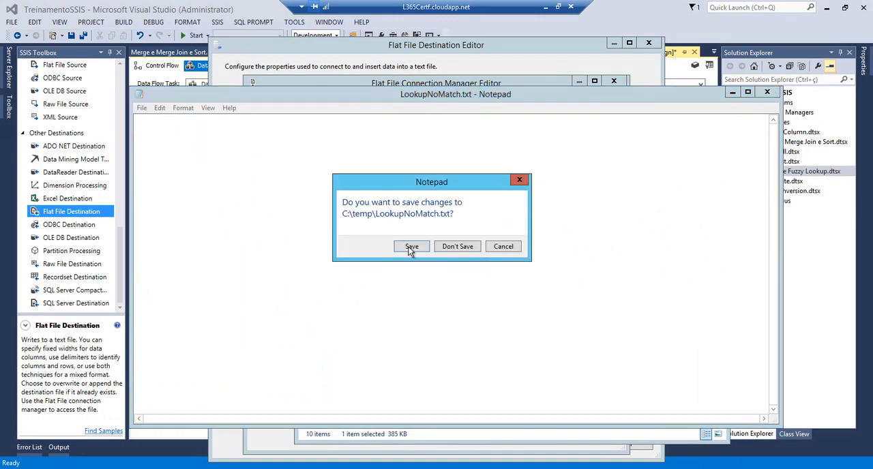
click(412, 249)
Set the new connection to C:\temp\LookupNoMatch.txt with column names in the first data row, and map BusinessEntityID and FullName in the destination
click(275, 101)
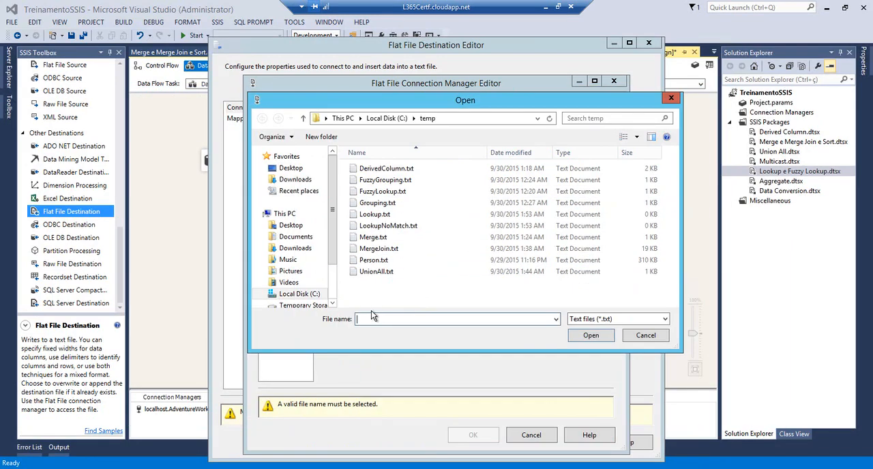
click(368, 226)
click(587, 336)
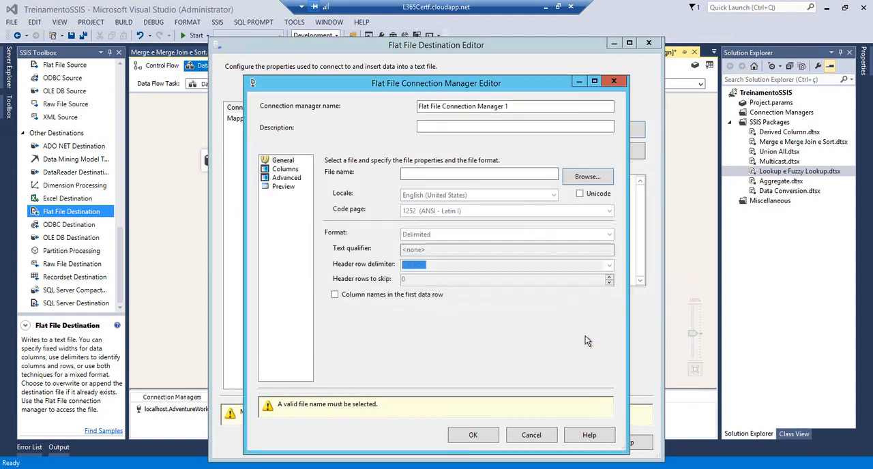
click(335, 295)
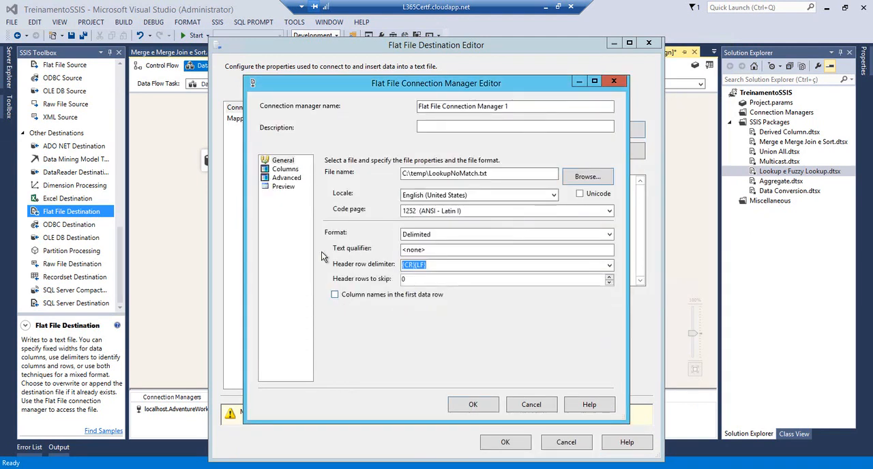
click(287, 170)
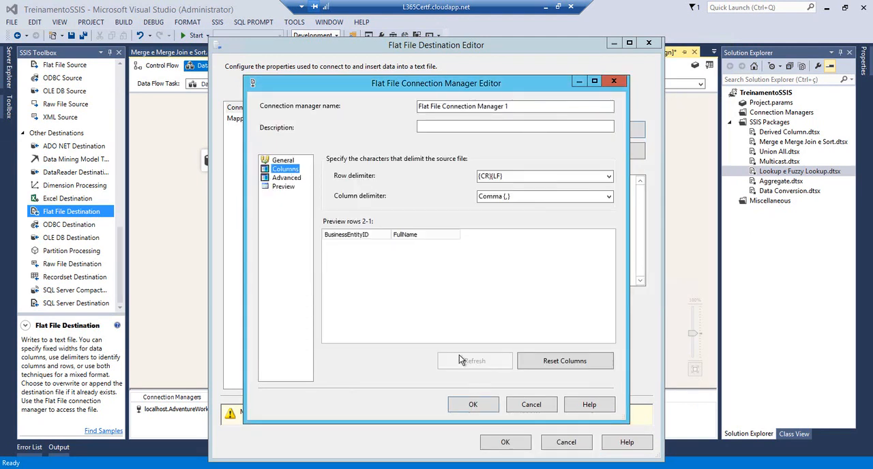
click(479, 405)
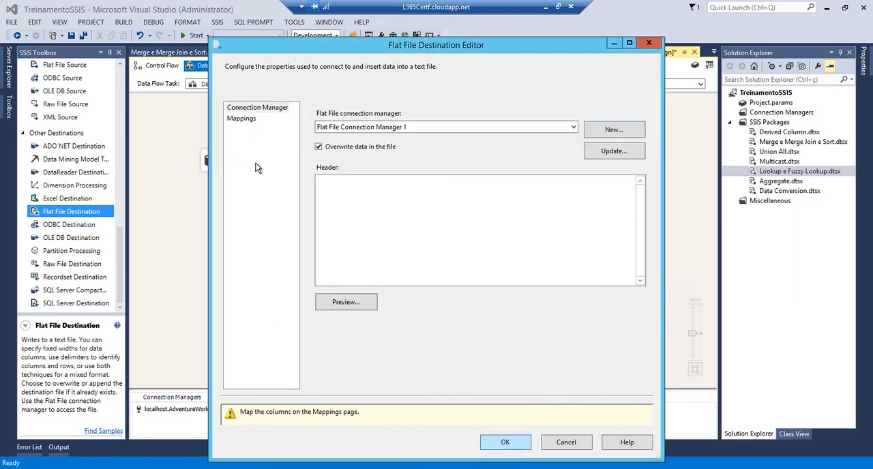
click(241, 119)
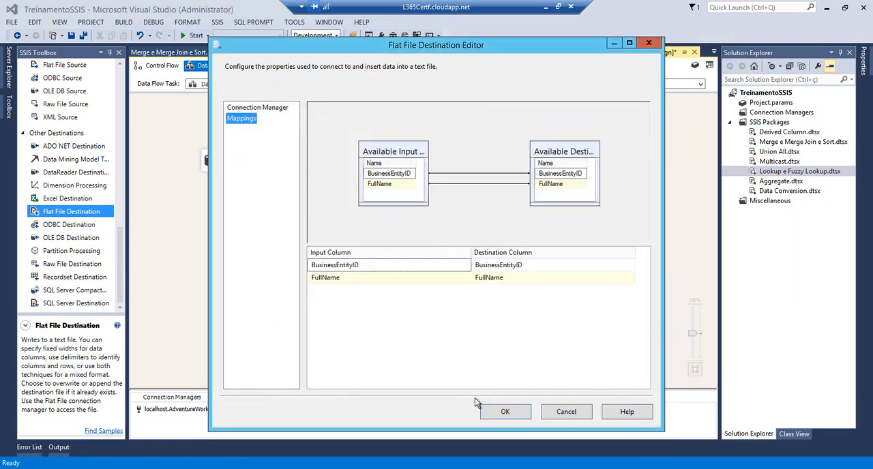
click(492, 412)
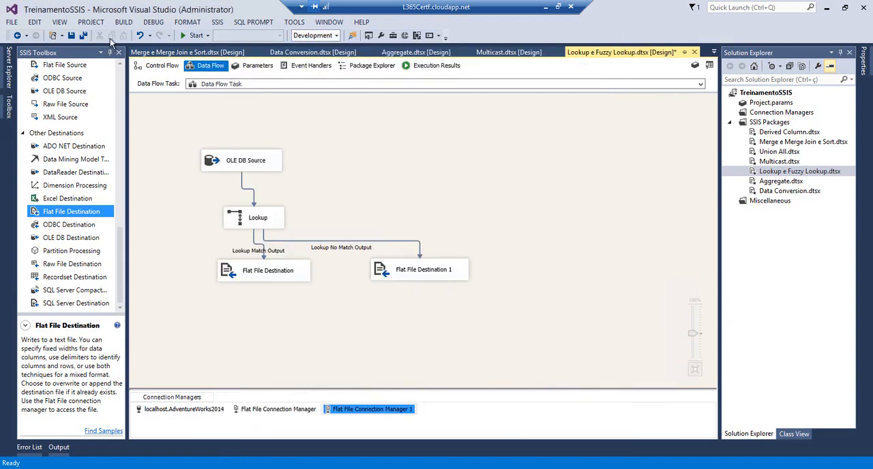
Save all files and run the Lookup e Fuzzy Lookup package
click(84, 36)
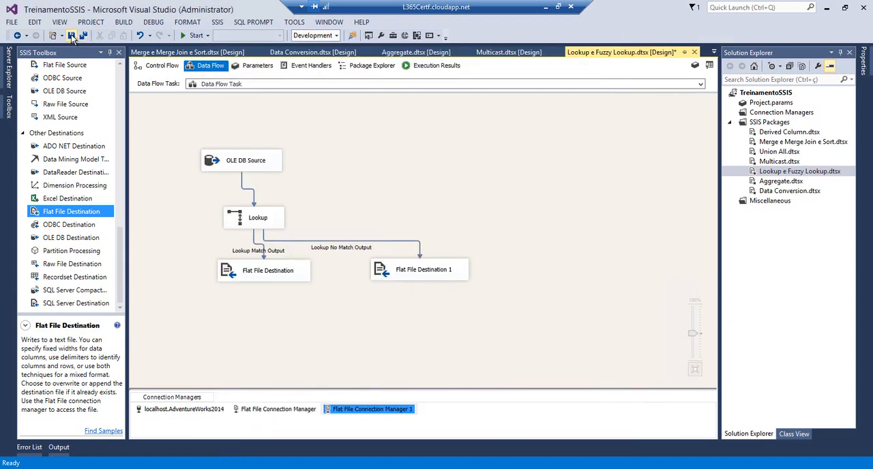
click(190, 37)
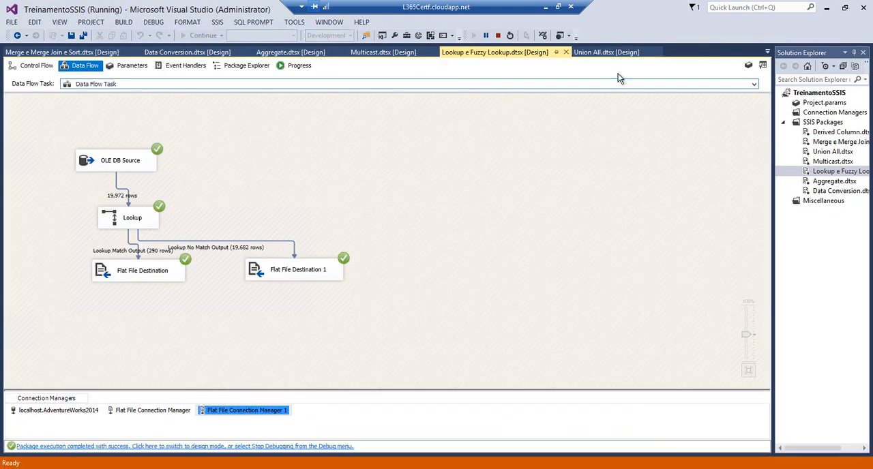
Switch to the temp folder, open Lookup.txt, examine the Person and Employee columns in the first matched row, and close the file
key(alt+Tab)
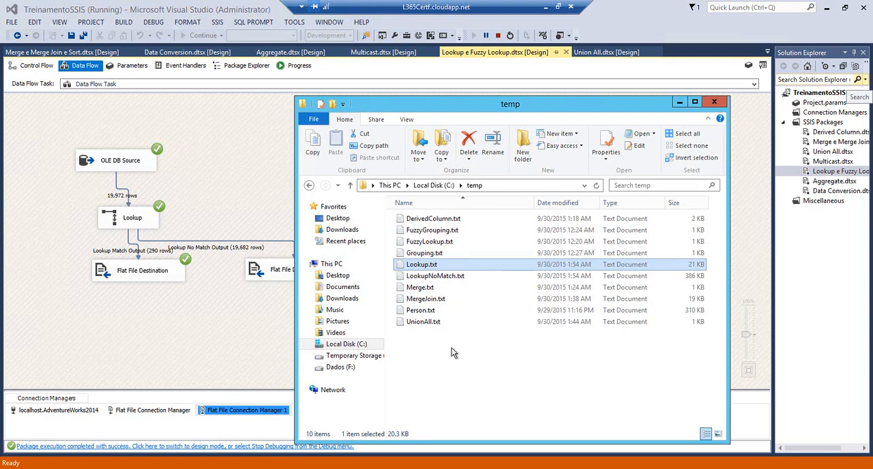
double_click(404, 266)
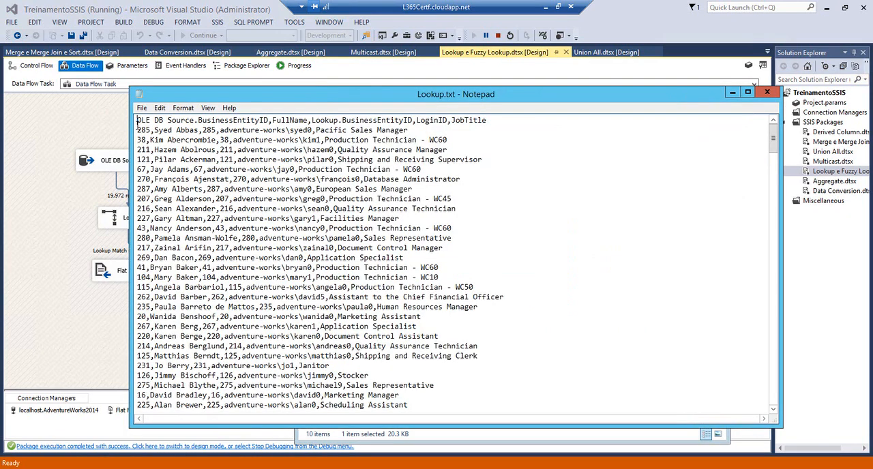
drag(137, 131, 407, 128)
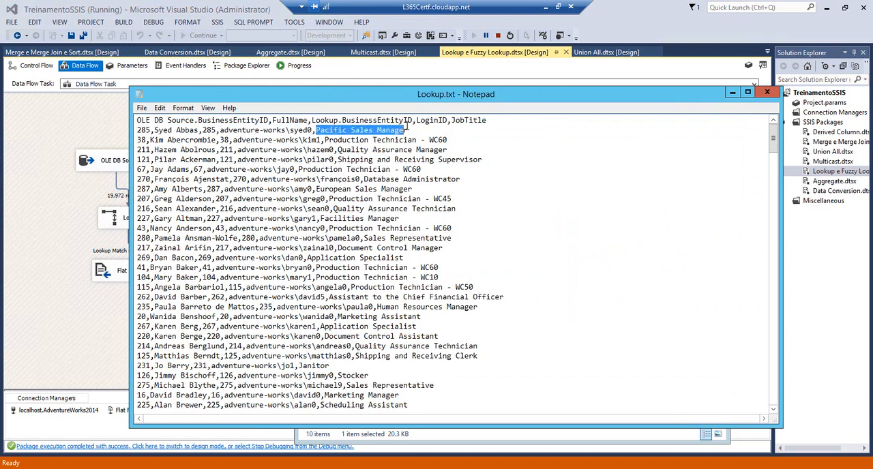
click(767, 91)
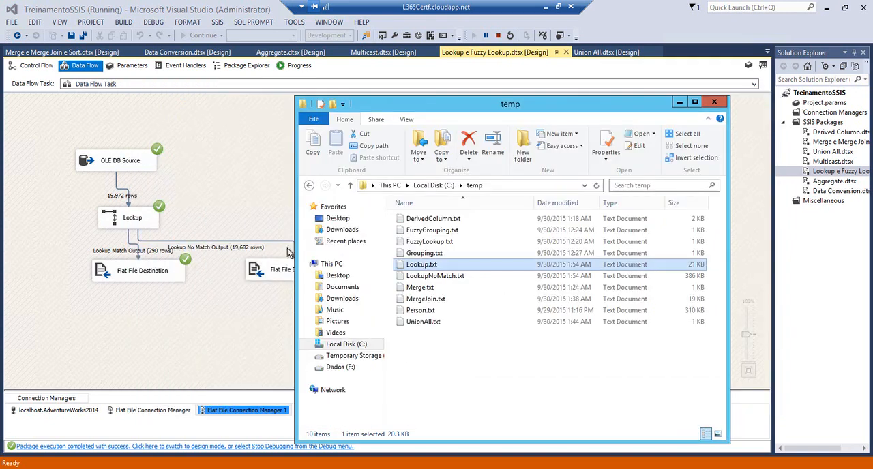
Open LookupNoMatch.txt from the temp folder and examine the BusinessEntityID and FullName values of the unmatched rows
double_click(406, 276)
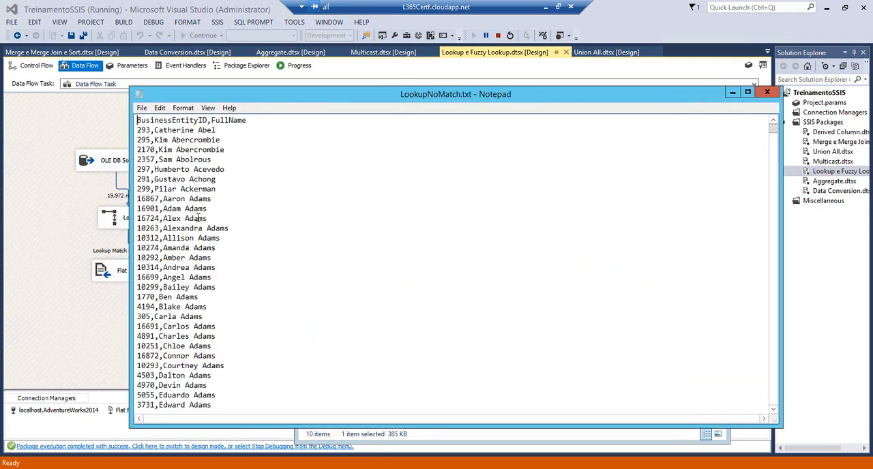
drag(206, 218, 126, 210)
click(144, 217)
double_click(143, 218)
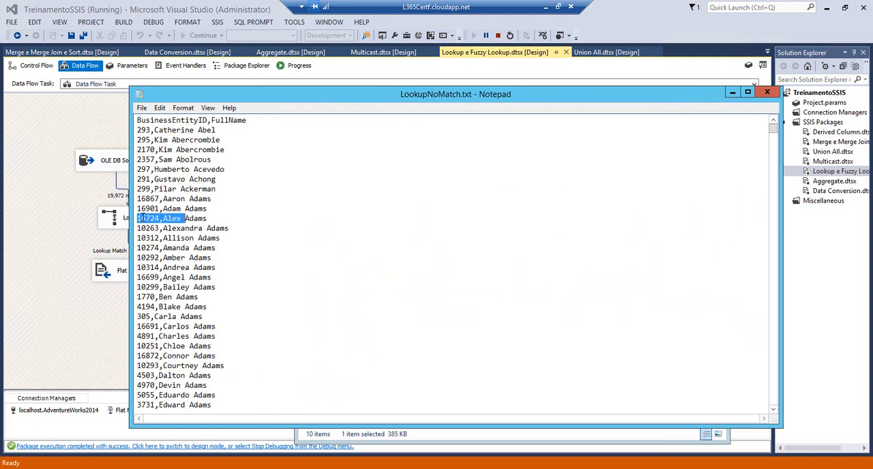
Take BusinessEntityID 16724 from LookupNoMatch.txt, switch to SQL Server Management Studio, and run the HumanResources.Employee query filtered on that ID
click(148, 218)
drag(161, 218, 136, 219)
key(alt+Tab)
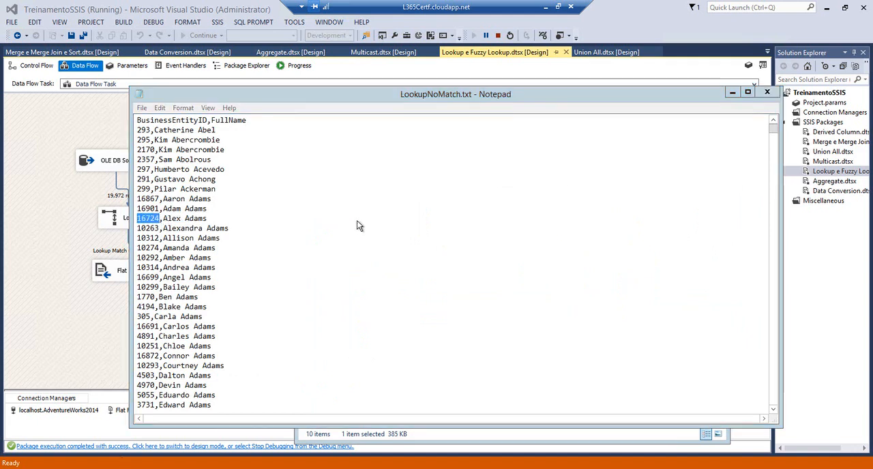
click(574, 90)
text(where BusinessEntityID)
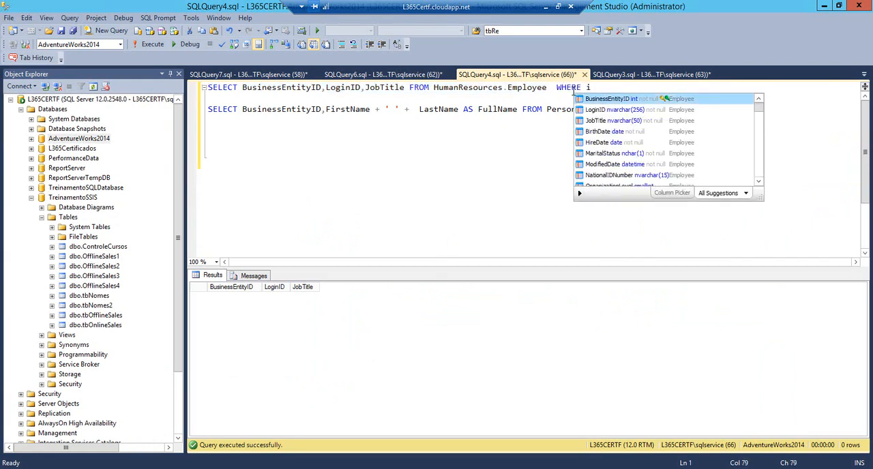
text( = 16724)
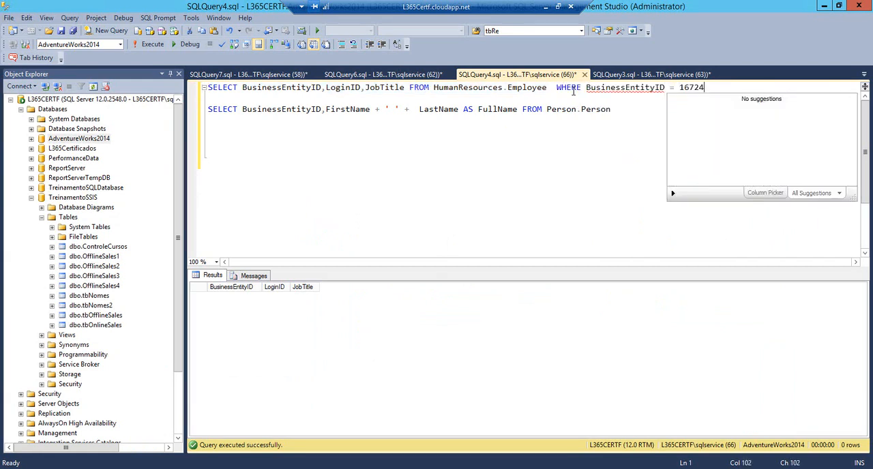
key(shift+Home)
key(F5)
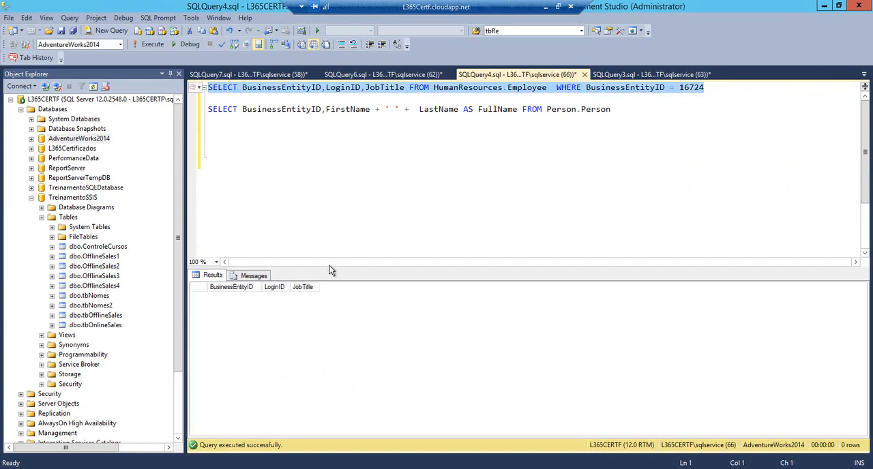
Filter the Person.Person query on BusinessEntityID = 16724, run only that statement, and check the returned FullName
click(626, 113)
text(where b)
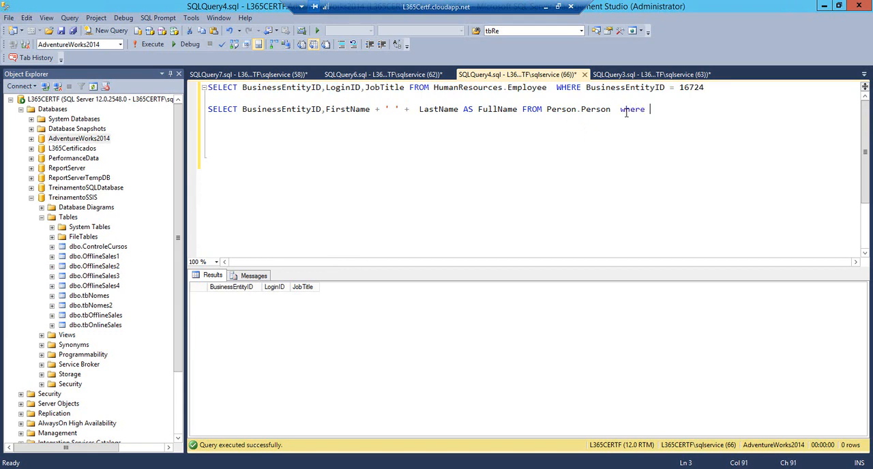
key(Tab)
text(= 16724)
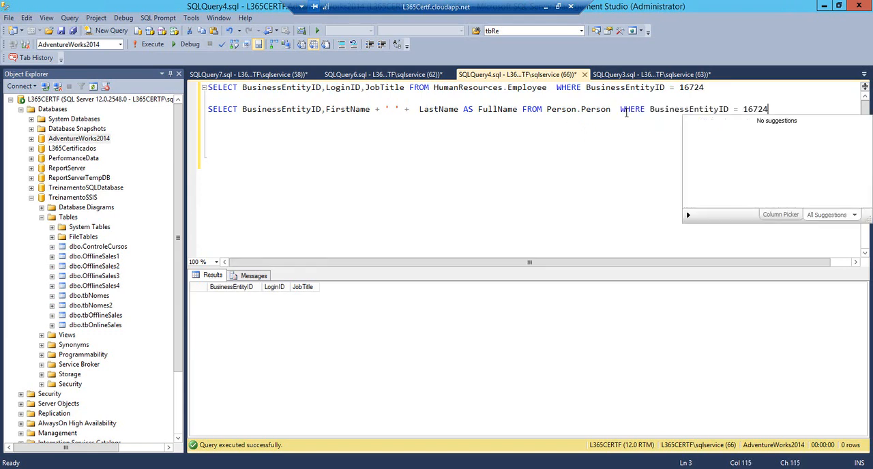
triple_click(626, 113)
key(F5)
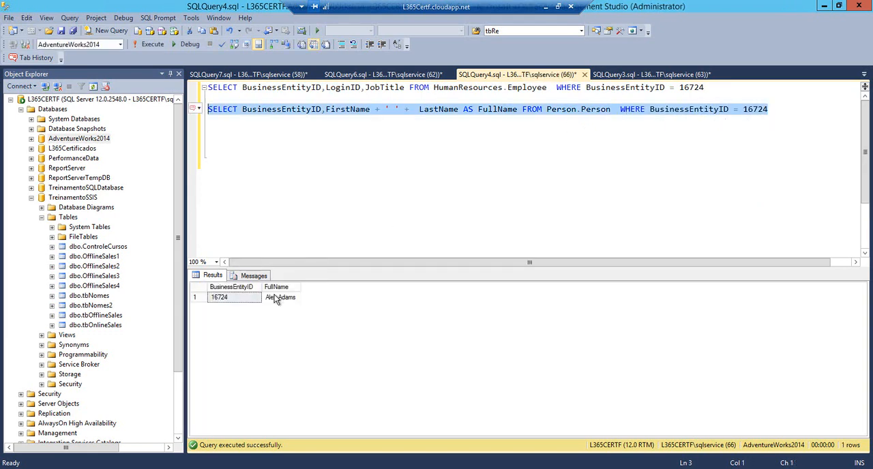
click(274, 296)
Switch back to Visual Studio, stop debugging the Lookup e Fuzzy Lookup package, and save it
click(228, 468)
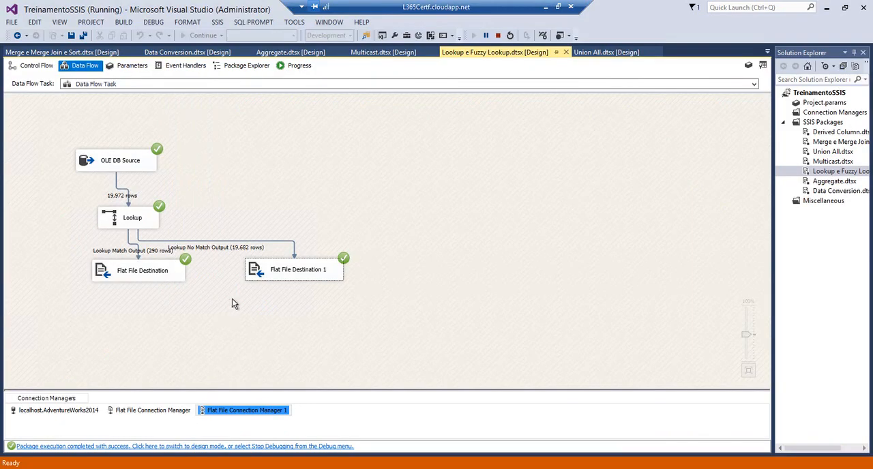
click(498, 36)
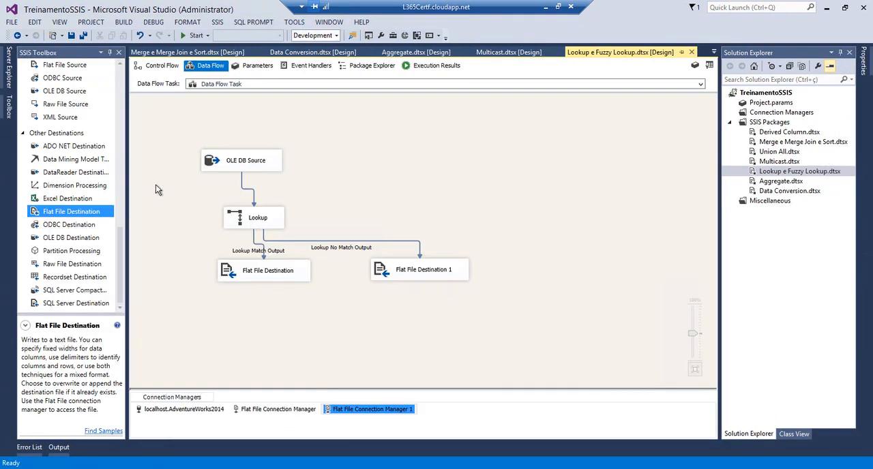
click(72, 36)
Add a second Data Flow Task beside the existing one in the control flow, and disable the original Data Flow Task
click(156, 67)
click(345, 114)
click(120, 77)
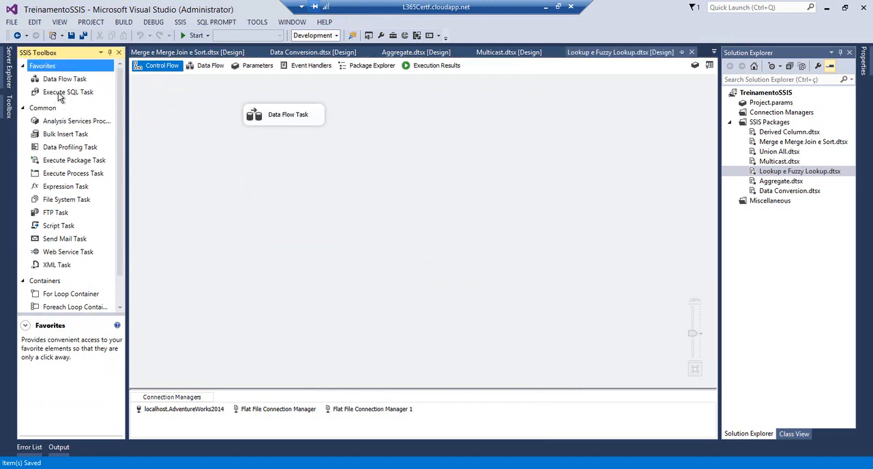
drag(82, 81, 370, 113)
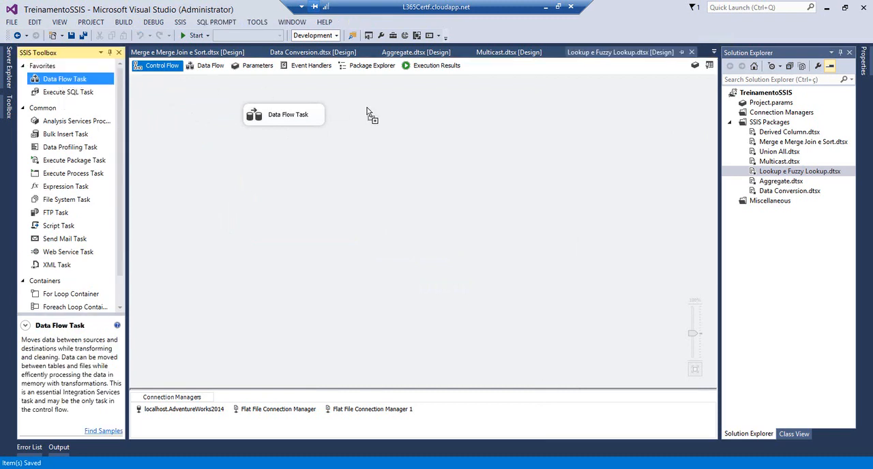
right_click(286, 118)
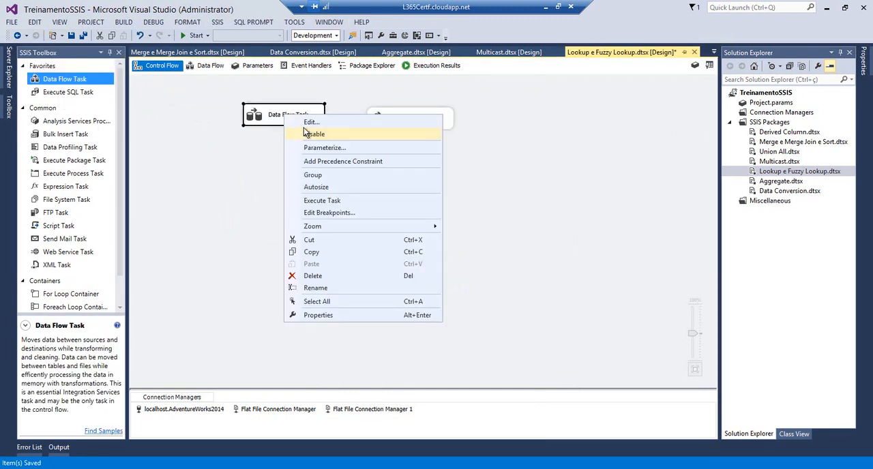
click(312, 134)
Place a Fuzzy Lookup in Data Flow Task 1, with an OLE DB Source above it and a Flat File Destination below it
double_click(380, 121)
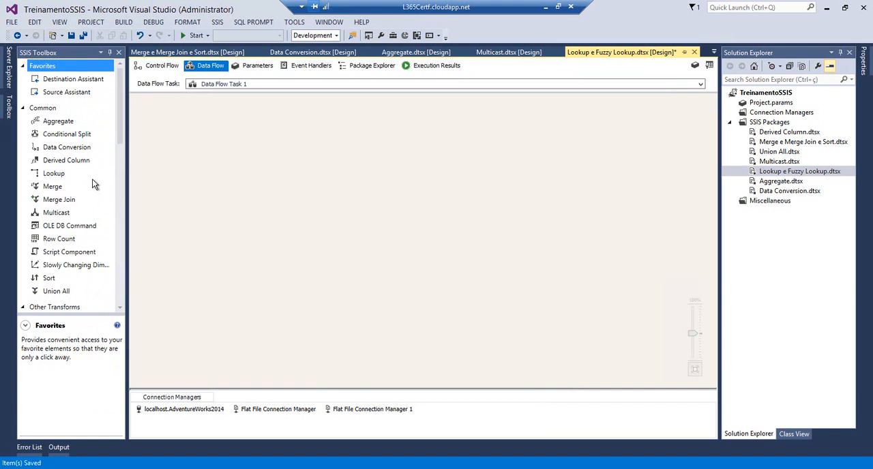
drag(119, 128, 281, 182)
drag(121, 179, 123, 243)
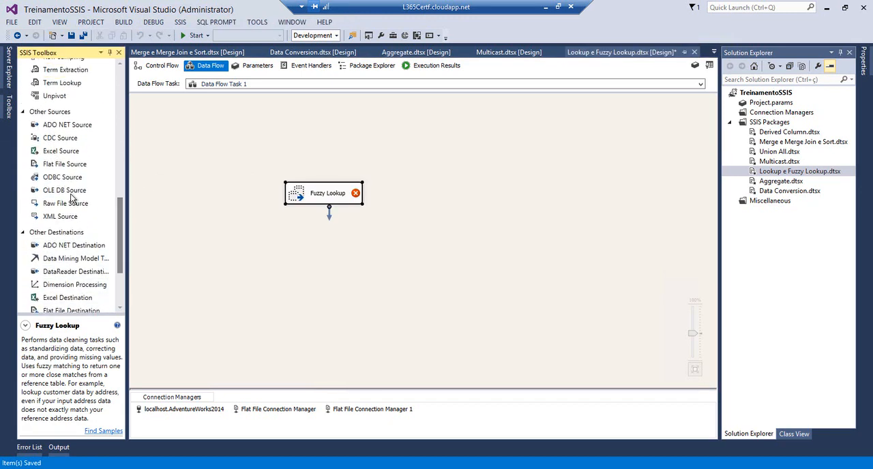
drag(63, 194, 281, 124)
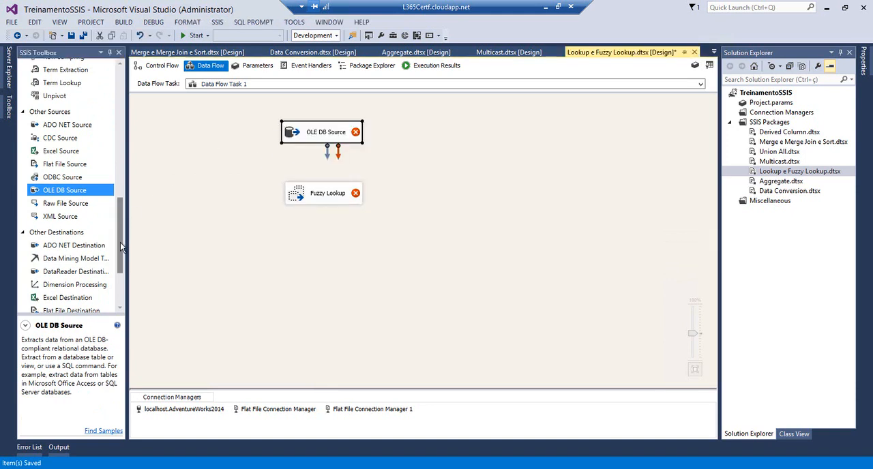
scroll(103, 246, down, 3)
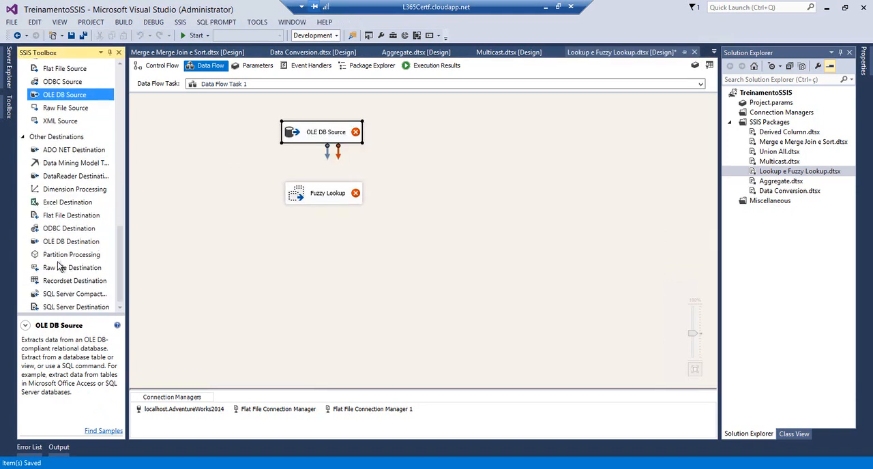
drag(53, 217, 298, 231)
Open the new OLE DB Source in Data Flow Task 1 for editing
click(321, 140)
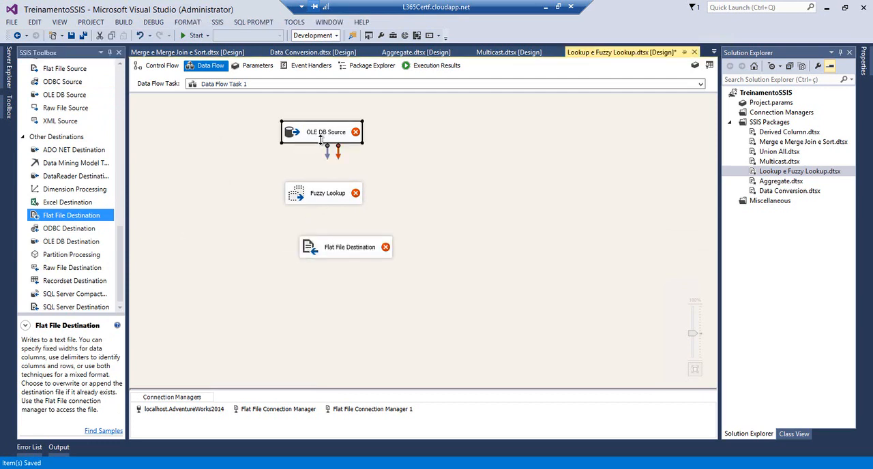
double_click(321, 140)
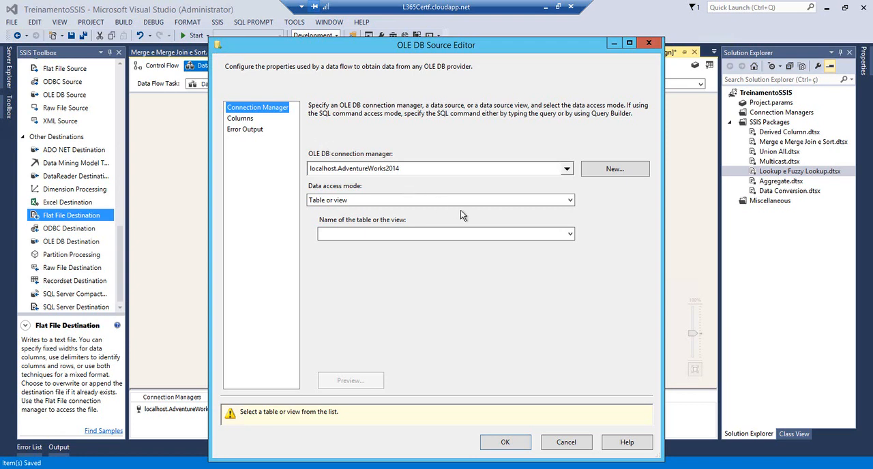
Point the OLE DB Source at the localhost.TreinamentoSSIS connection and read from the [dbo].[tbNomes] table
click(563, 168)
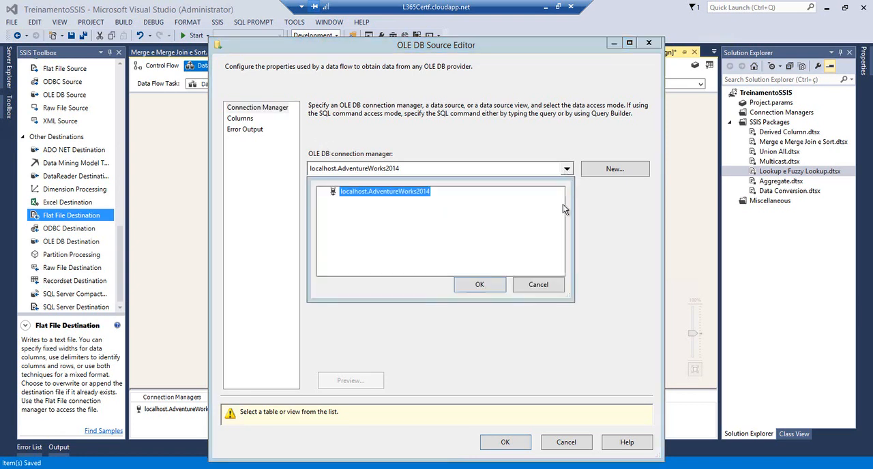
click(556, 289)
click(614, 169)
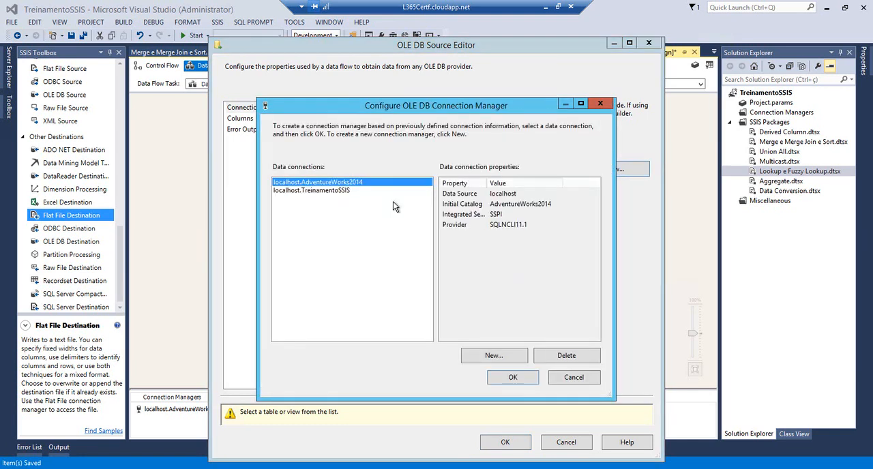
click(330, 190)
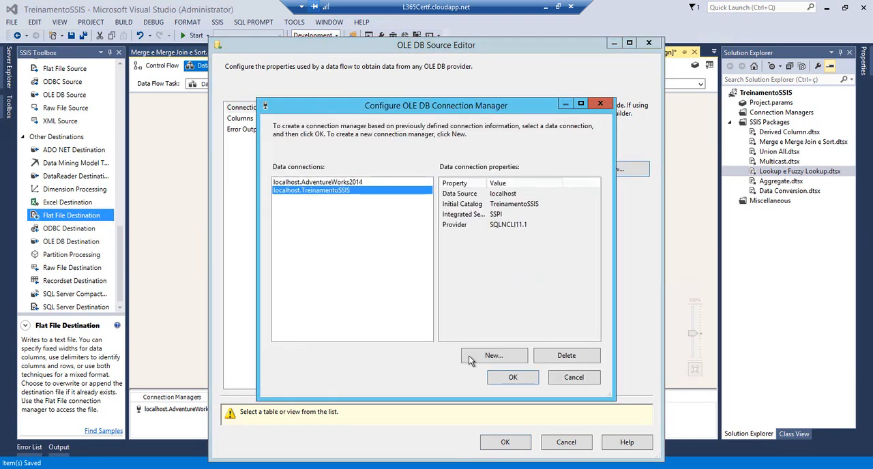
click(512, 379)
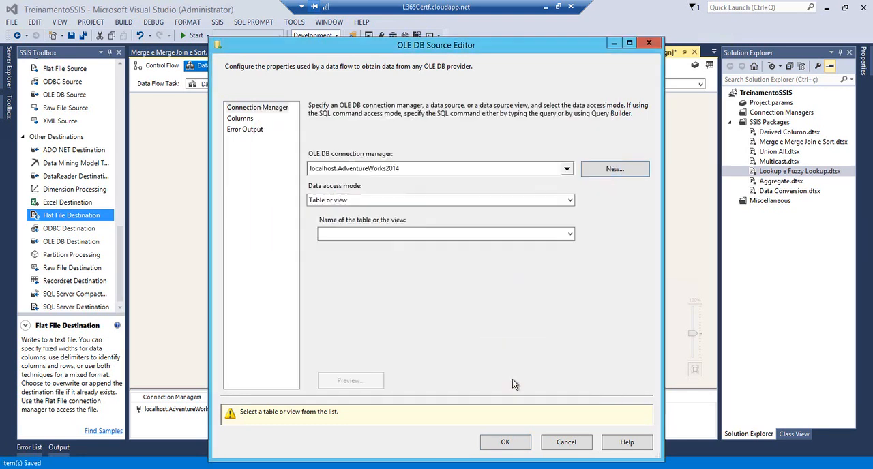
click(532, 235)
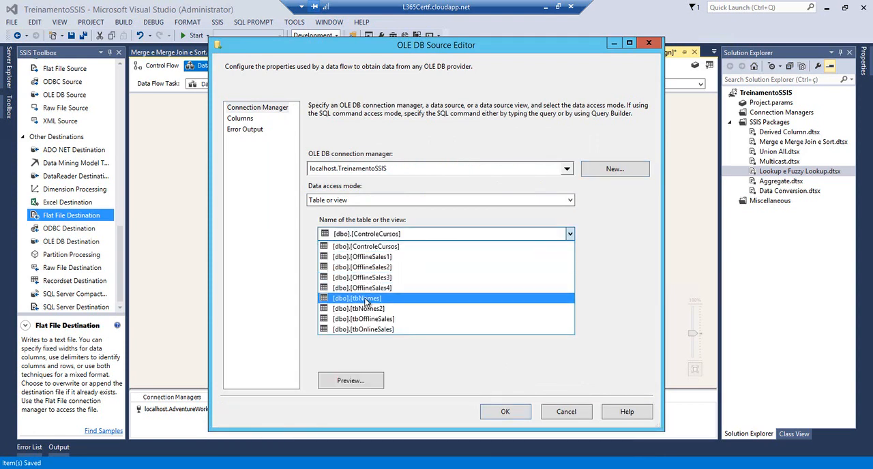
click(366, 299)
Preview the rows of tbNomes with the Nome column widened, and confirm the OLE DB Source settings
click(350, 380)
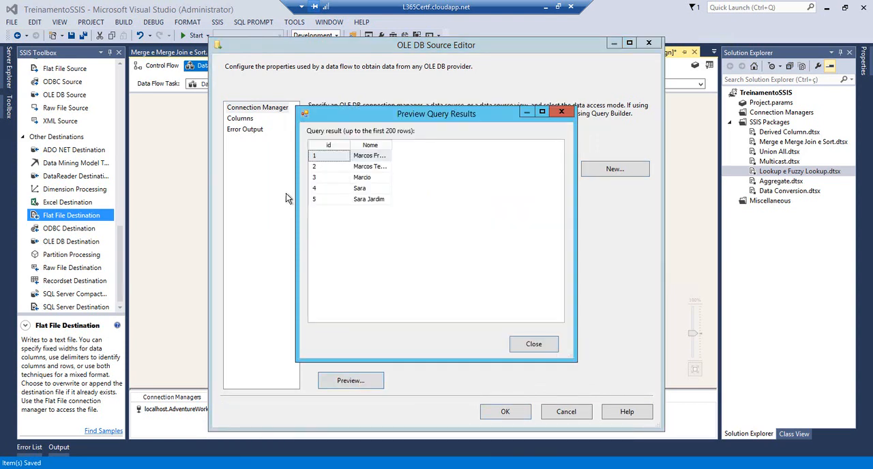
double_click(391, 145)
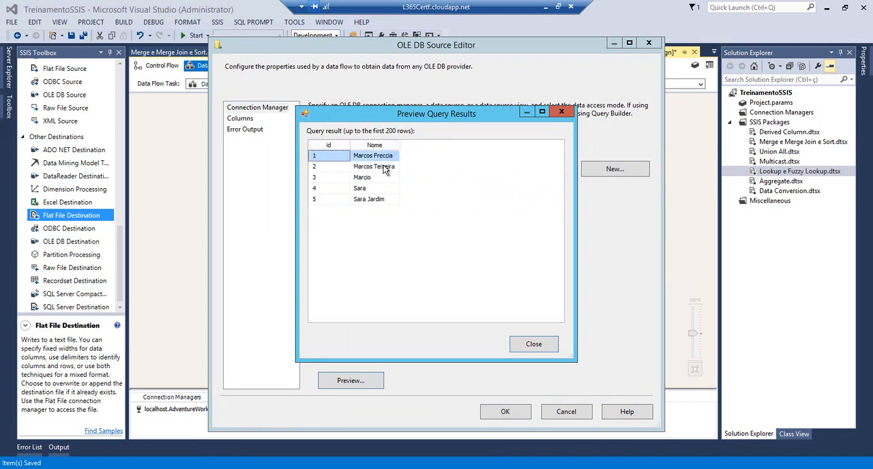
click(370, 167)
click(366, 201)
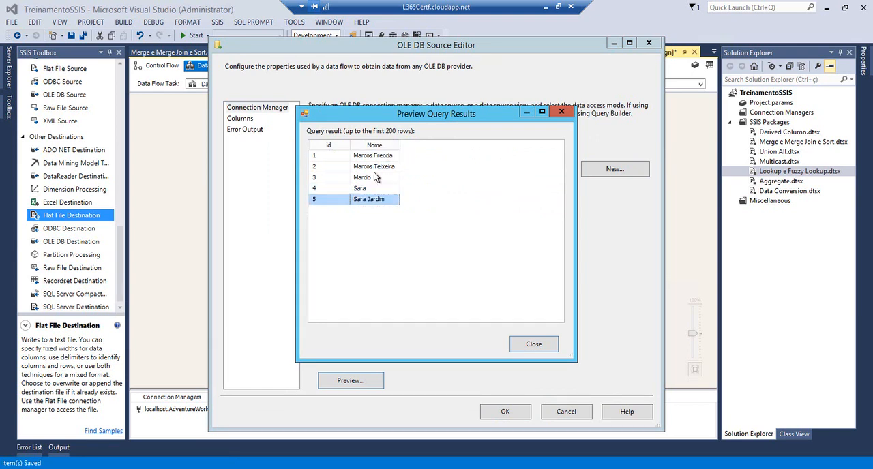
click(550, 346)
click(241, 118)
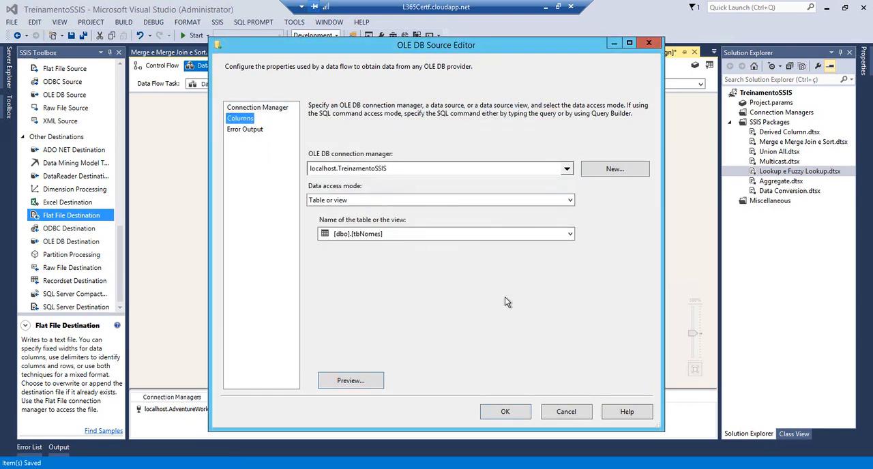
click(516, 410)
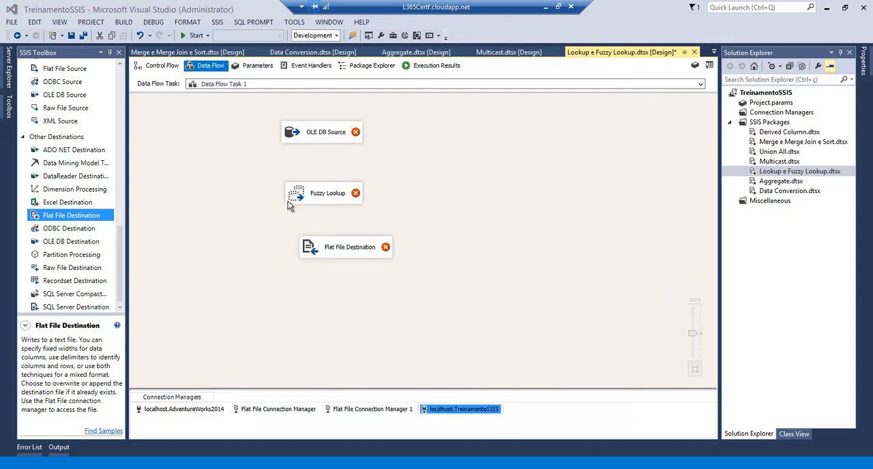
Connect the OLE DB Source output to the Fuzzy Lookup transformation
click(310, 137)
click(326, 157)
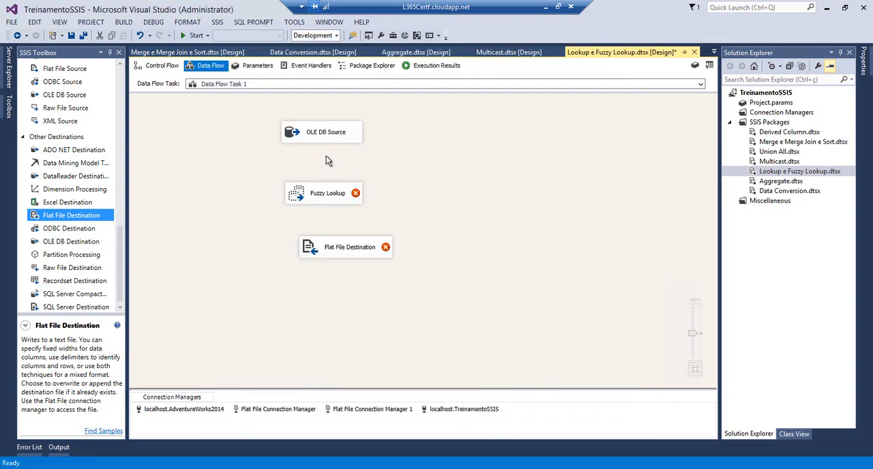
click(325, 139)
drag(327, 152, 295, 195)
Set the Fuzzy Lookup to generate a new index on reference table [dbo].[tbNomes2] through the localhost.TreinamentoSSIS connection
double_click(304, 194)
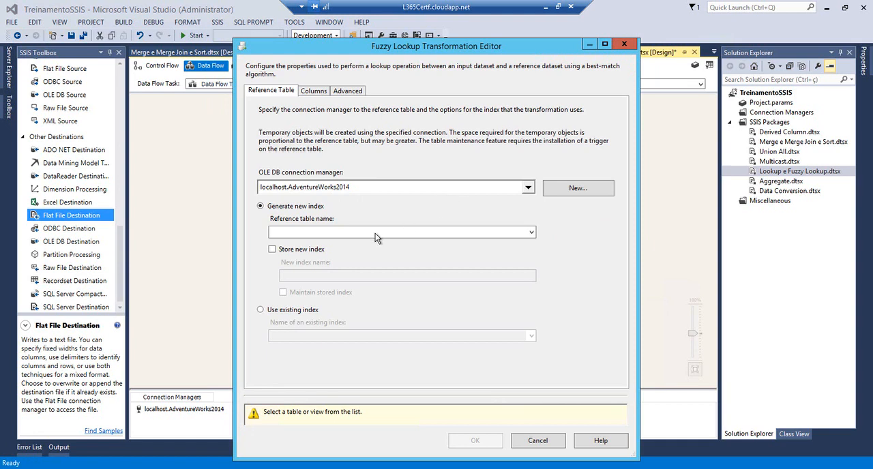
click(531, 234)
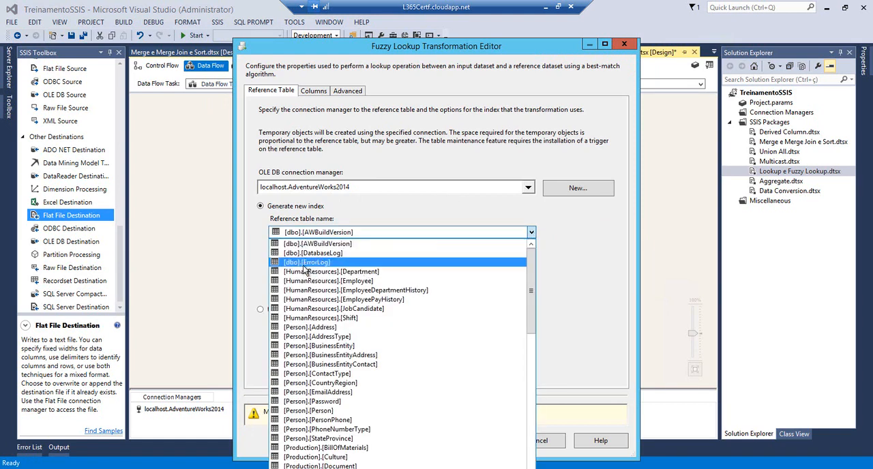
click(326, 193)
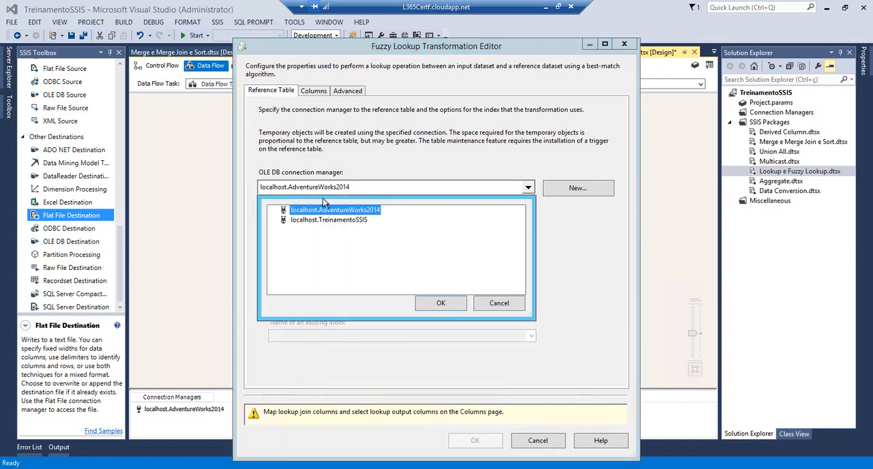
click(329, 220)
click(430, 303)
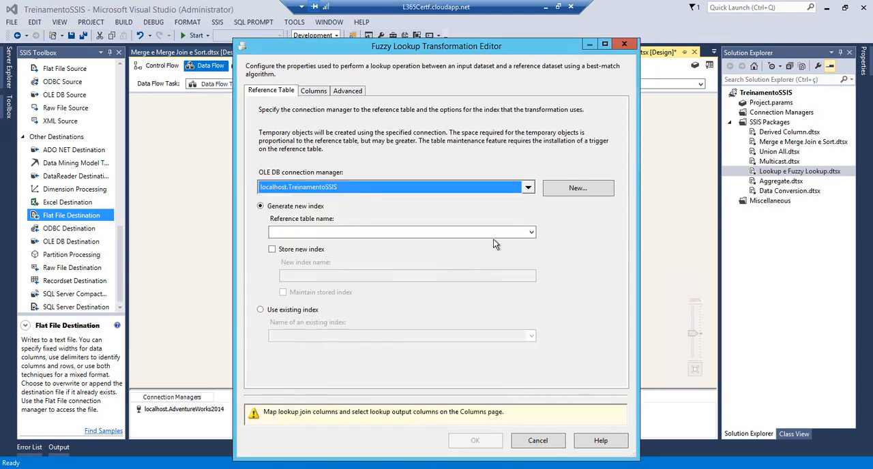
click(307, 232)
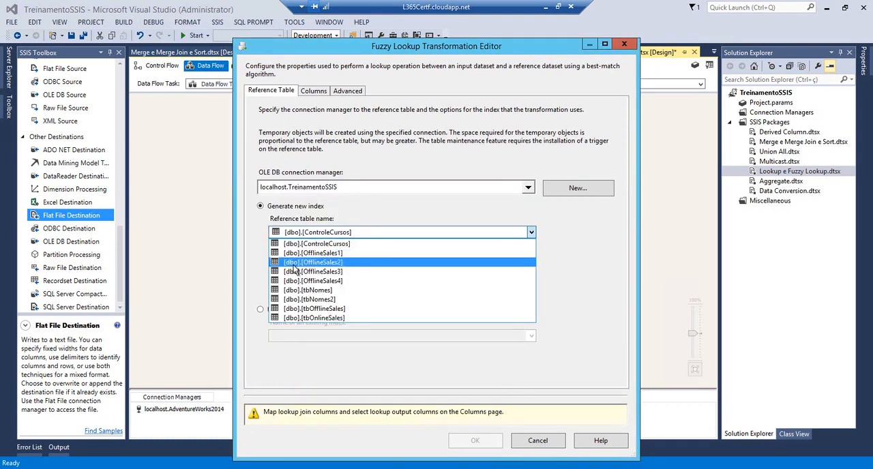
click(302, 300)
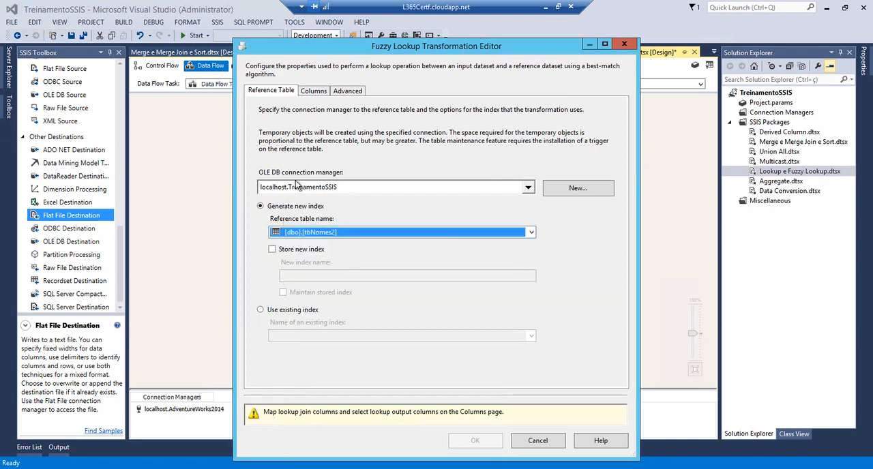
Select id and Nome from the reference table as the Fuzzy Lookup's output columns
click(317, 94)
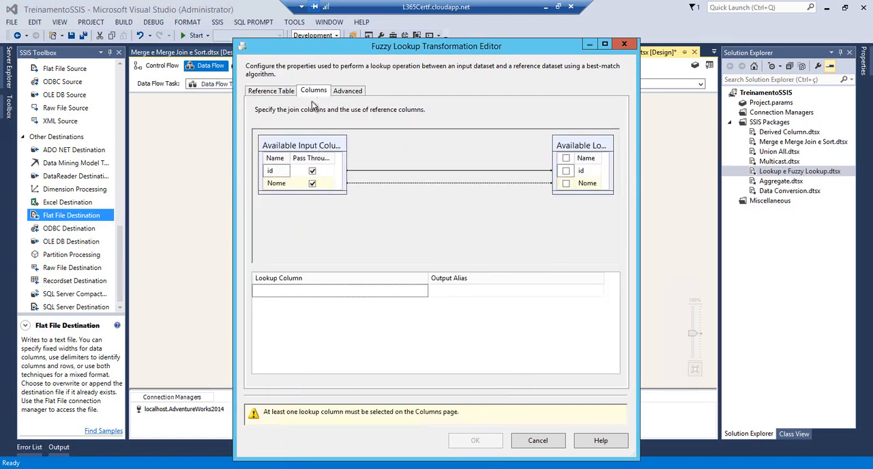
click(567, 172)
click(566, 171)
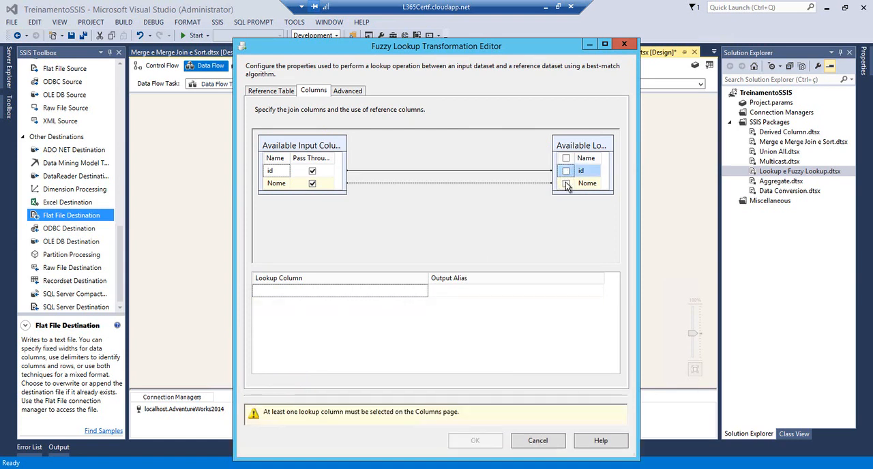
click(565, 184)
click(566, 172)
click(565, 171)
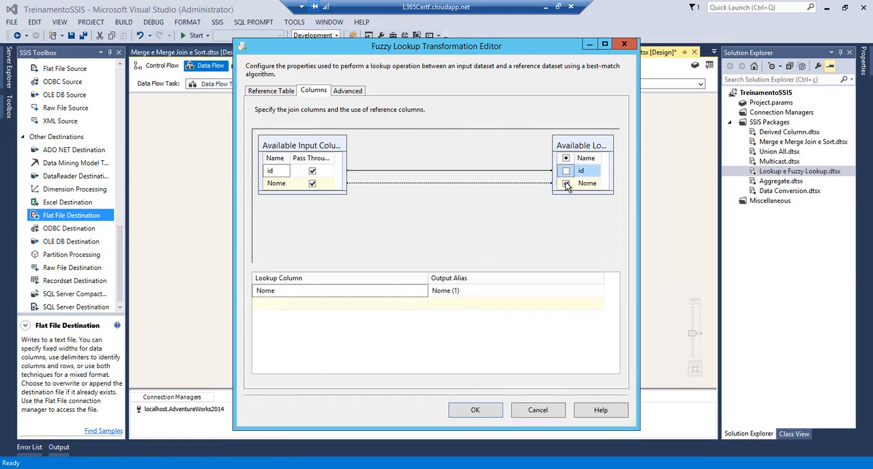
click(565, 183)
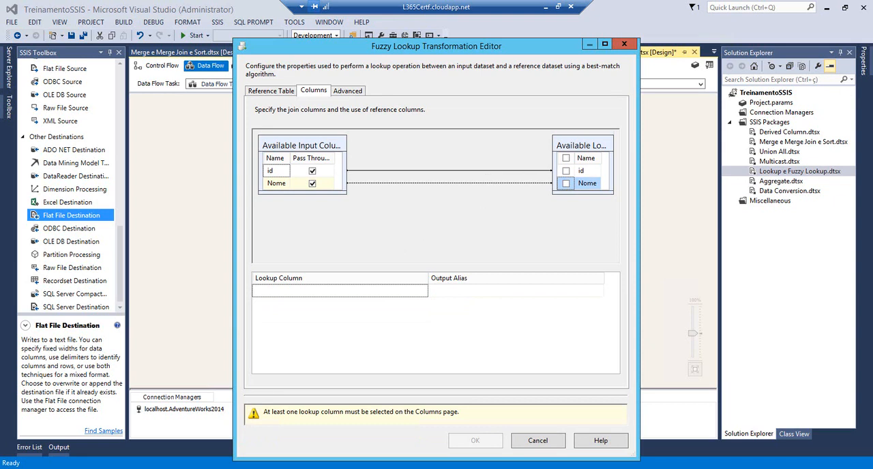
click(566, 171)
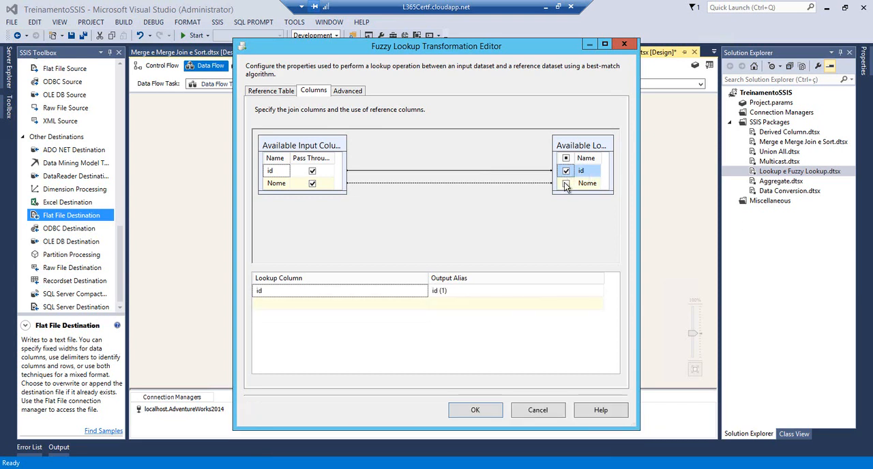
click(566, 184)
Raise the Fuzzy Lookup's similarity threshold to roughly the middle of its scale, review the reference table settings and confirm the transformation
click(349, 93)
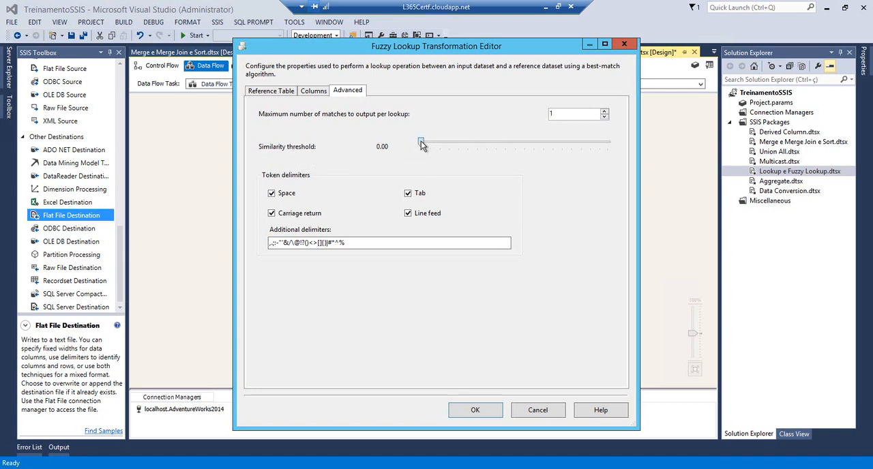
drag(427, 143, 515, 145)
click(286, 90)
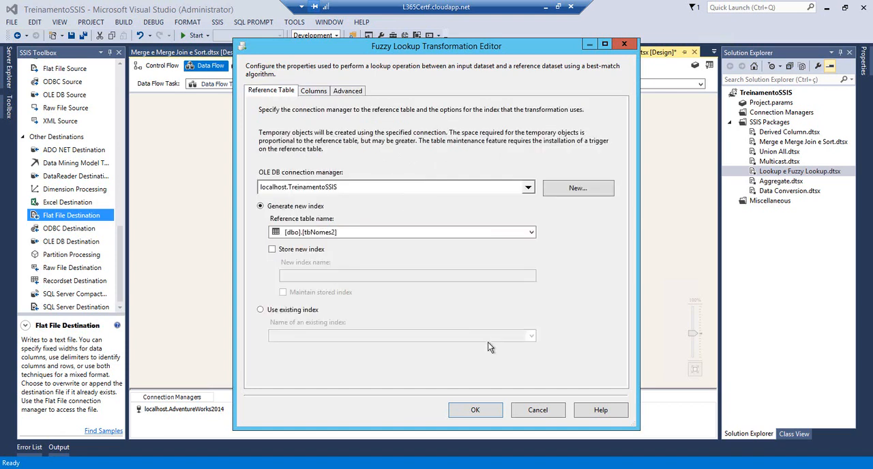
click(483, 409)
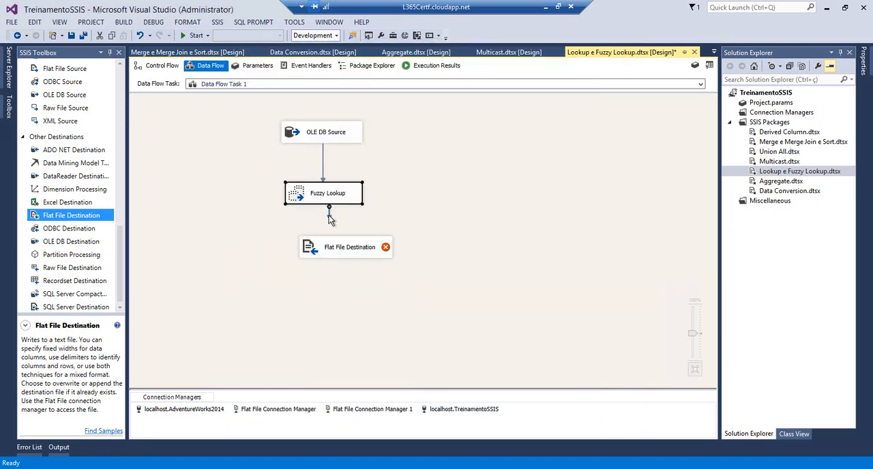
Connect the Fuzzy Lookup output to the Flat File Destination and delete the existing Flat File Connection Manager from the package
drag(323, 251, 324, 251)
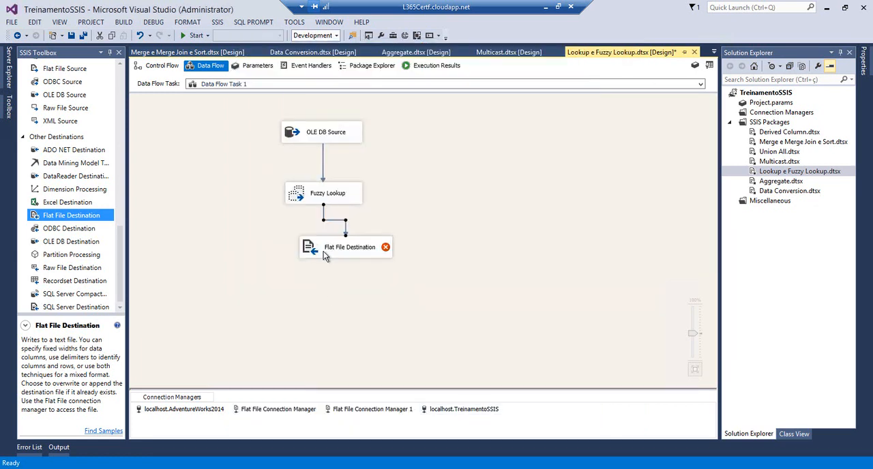
double_click(323, 251)
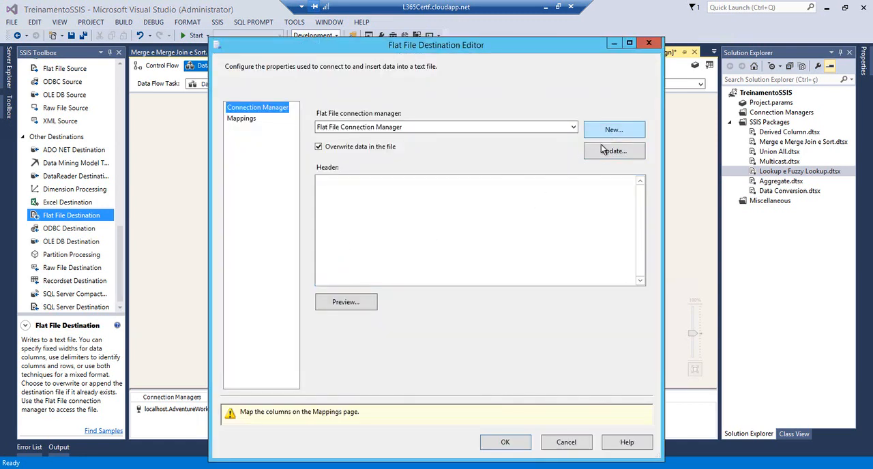
click(560, 442)
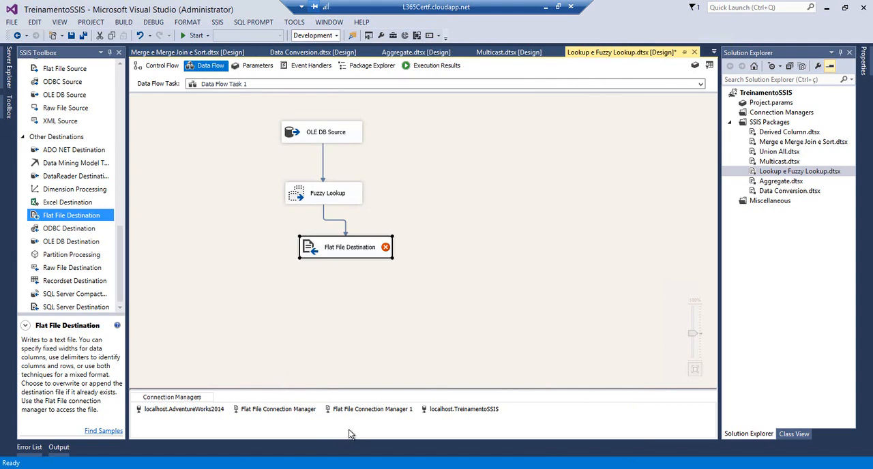
click(307, 411)
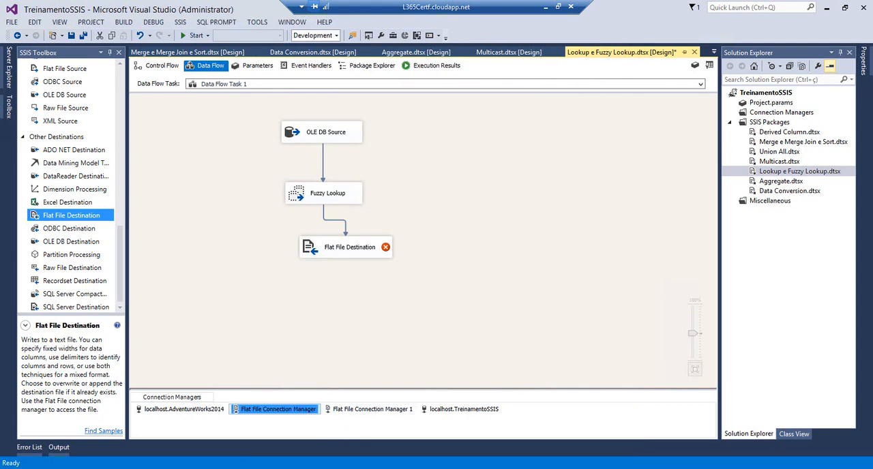
key(Delete)
Switch to Notepad, clear all contents of FuzzyLookup.txt, save and close the file, and return to Visual Studio
click(106, 468)
click(106, 433)
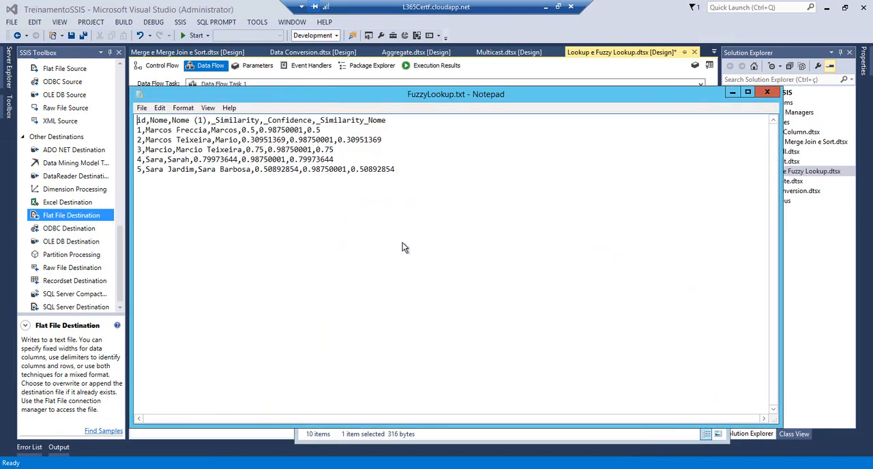
key(ctrl+a)
key(Delete)
click(767, 92)
click(404, 251)
key(alt+Tab)
Start a new delimited connection manager for the Flat File Destination and choose C:\temp\FuzzyLookup.txt as its file
double_click(327, 256)
click(606, 133)
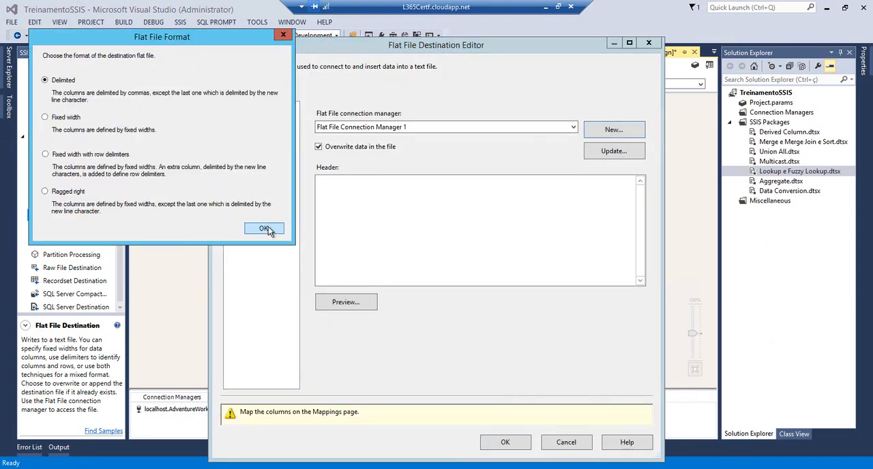
click(264, 228)
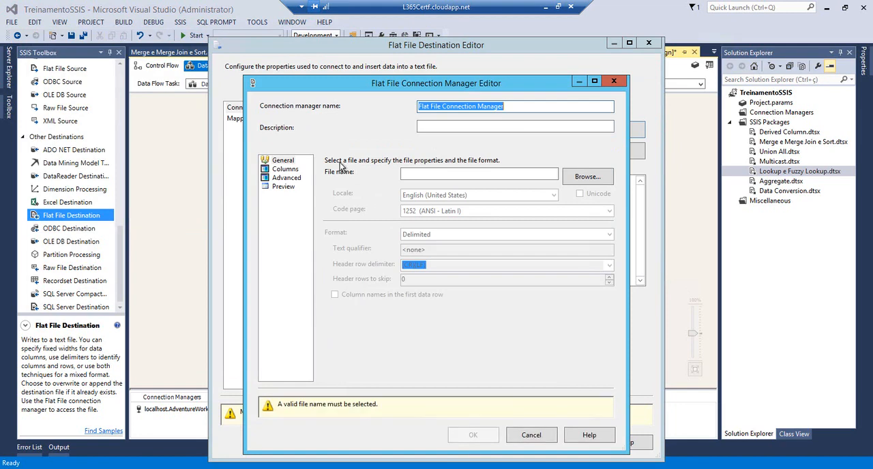
click(578, 176)
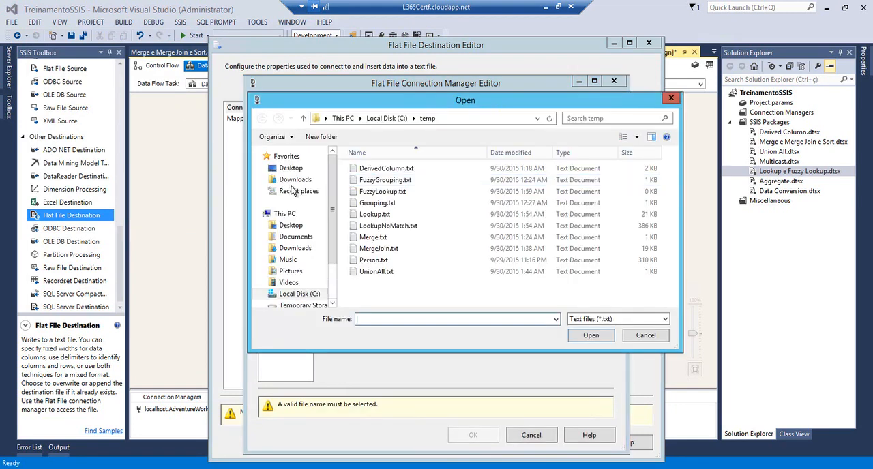
click(383, 191)
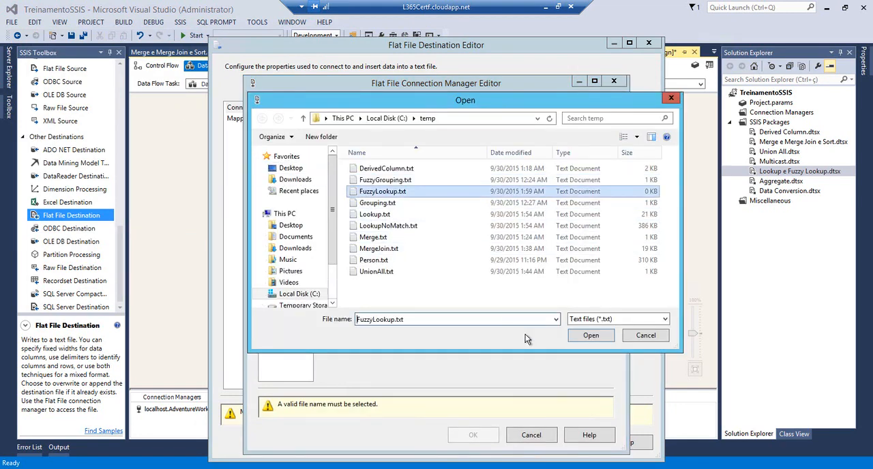
click(589, 336)
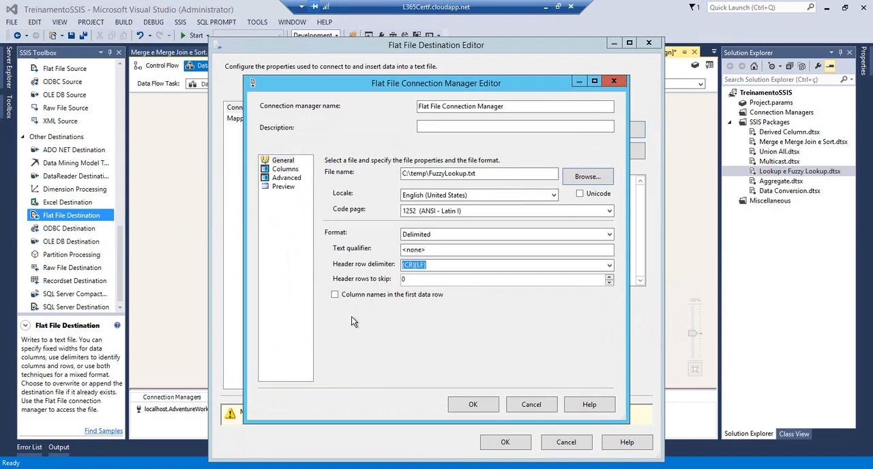
Treat the first data row as column names, confirm the flat file connection manager, and accept the destination's matching column mappings
click(335, 295)
click(284, 169)
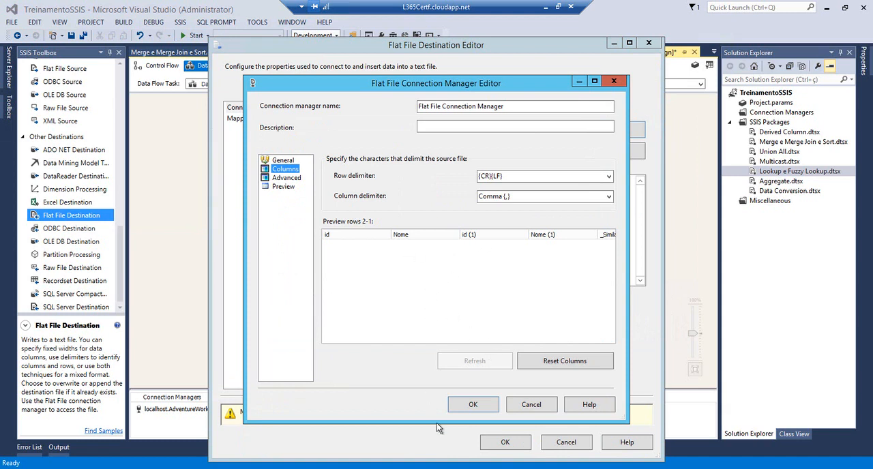
click(468, 404)
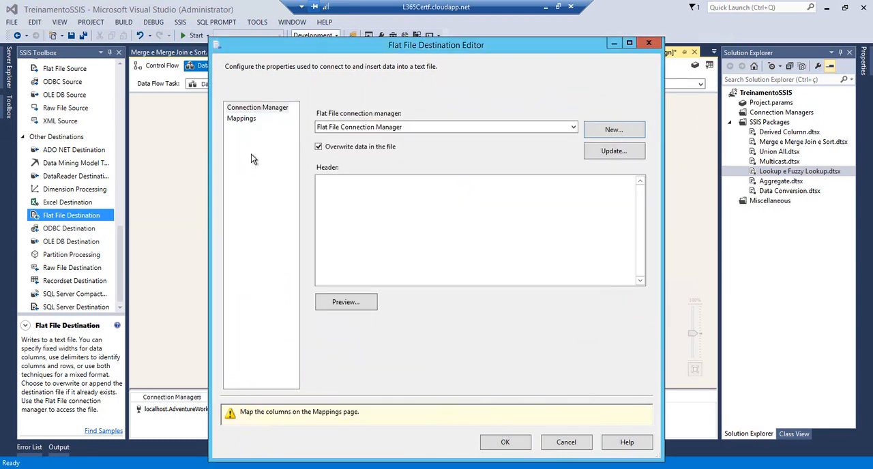
click(246, 120)
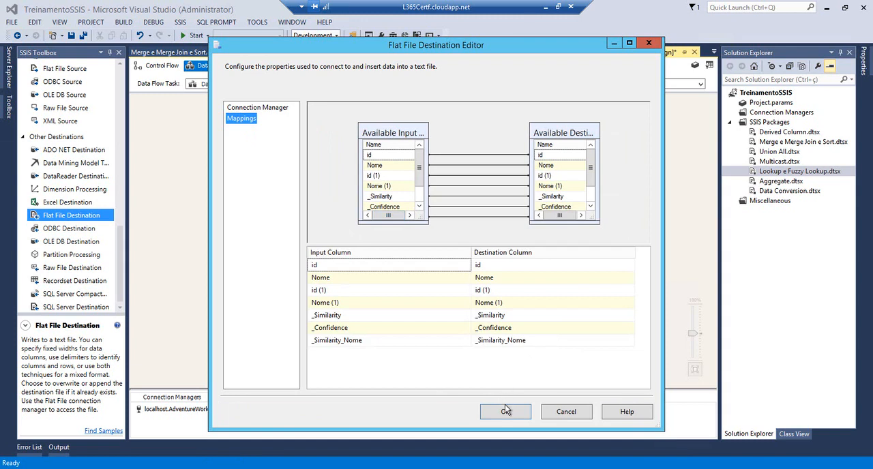
click(505, 411)
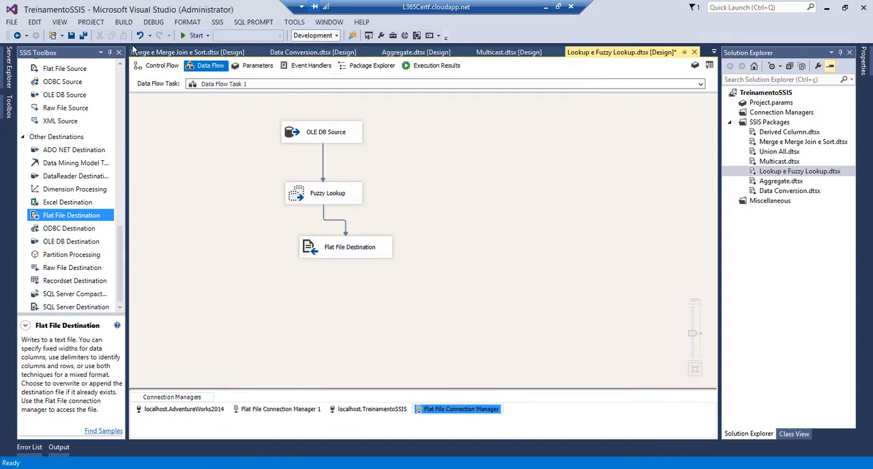
Save all files, run the Lookup e Fuzzy Lookup package, and stop debugging once the execution completes
click(82, 35)
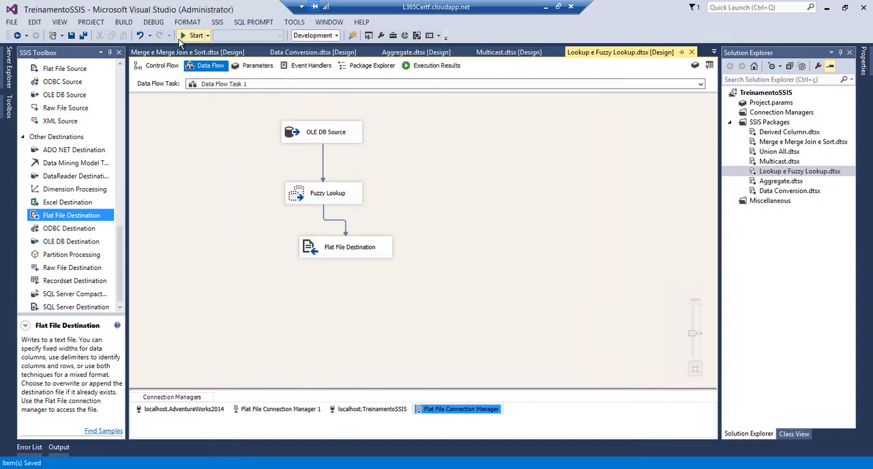
click(181, 36)
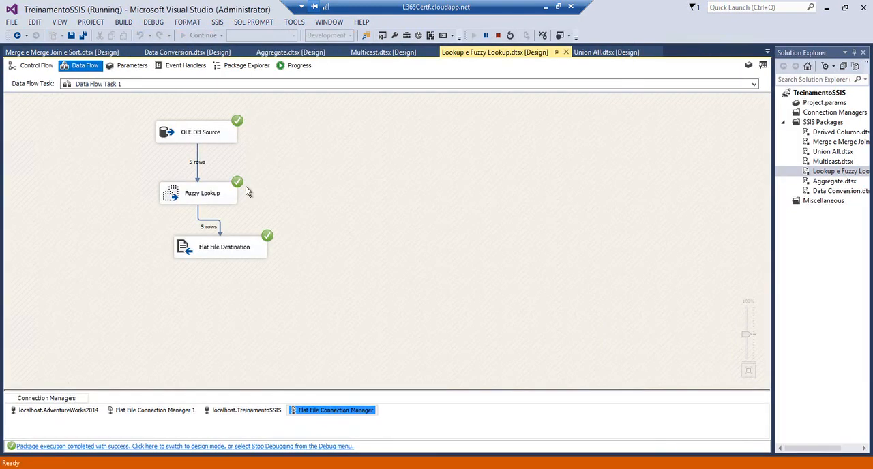
click(497, 35)
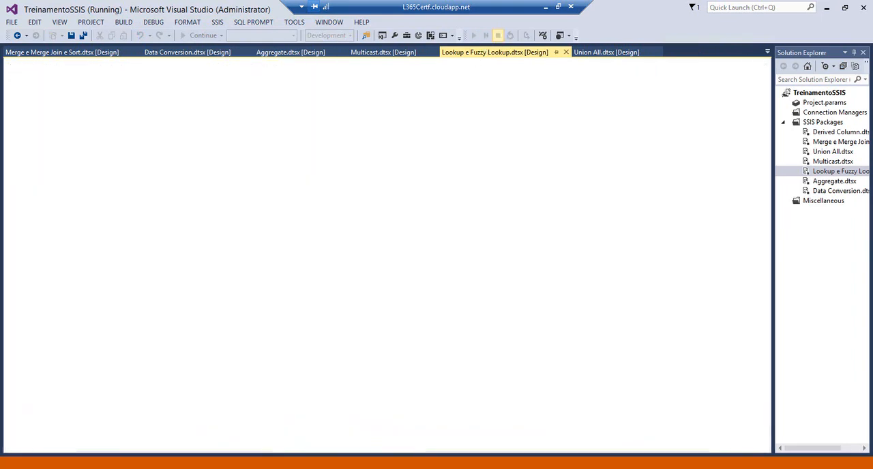
Open FuzzyLookup.txt from the temp folder and examine the first record's source name, matched name, similarity and confidence
mouse_move(124, 468)
click(93, 419)
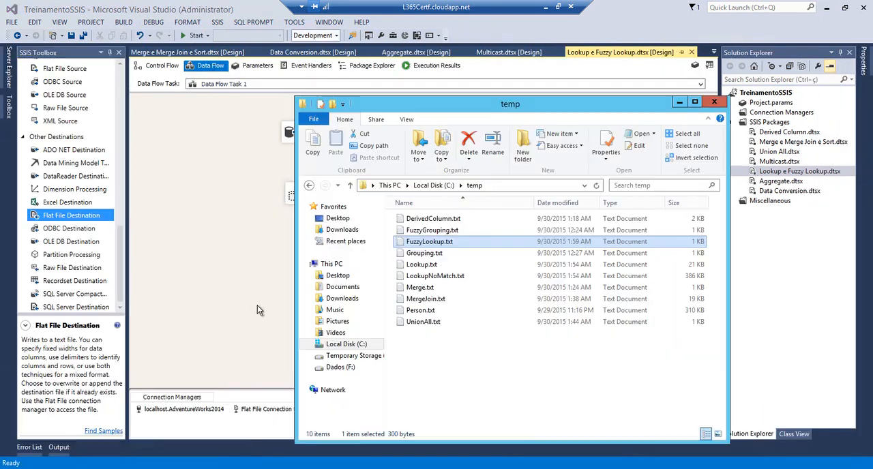
double_click(429, 241)
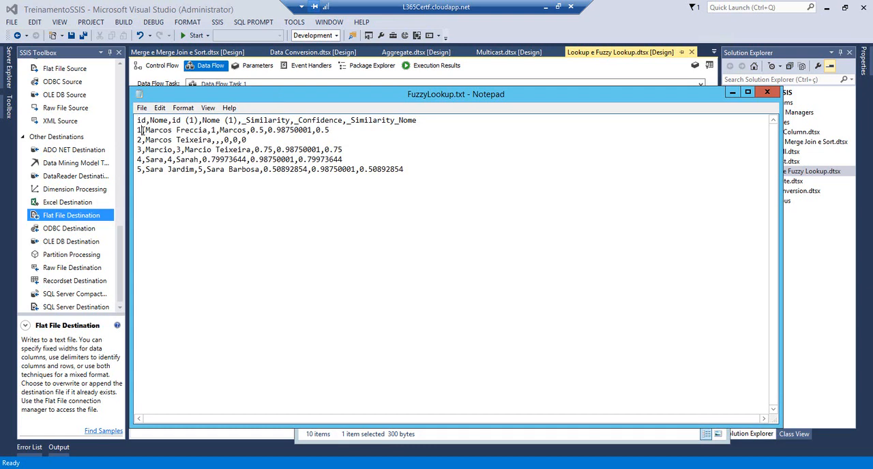
drag(145, 130, 204, 130)
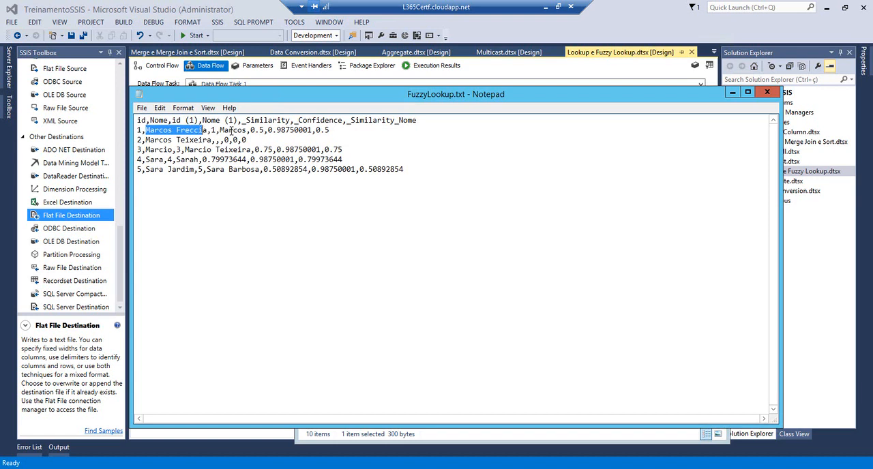
click(229, 129)
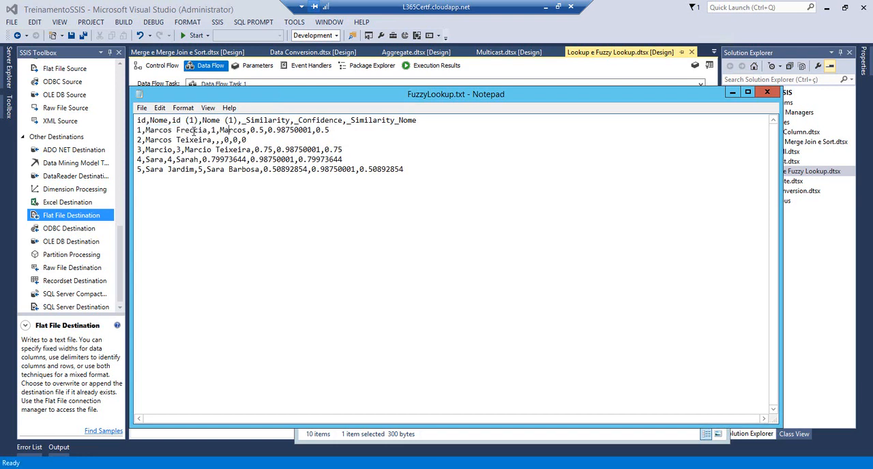
drag(207, 129, 150, 130)
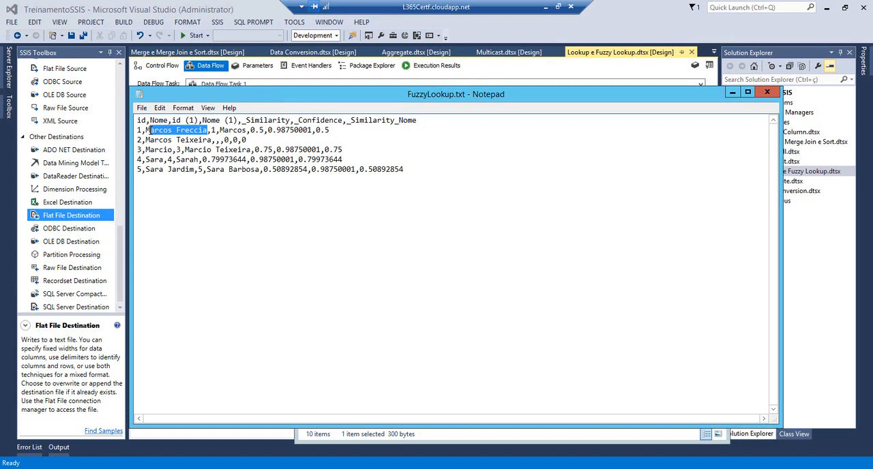
click(223, 129)
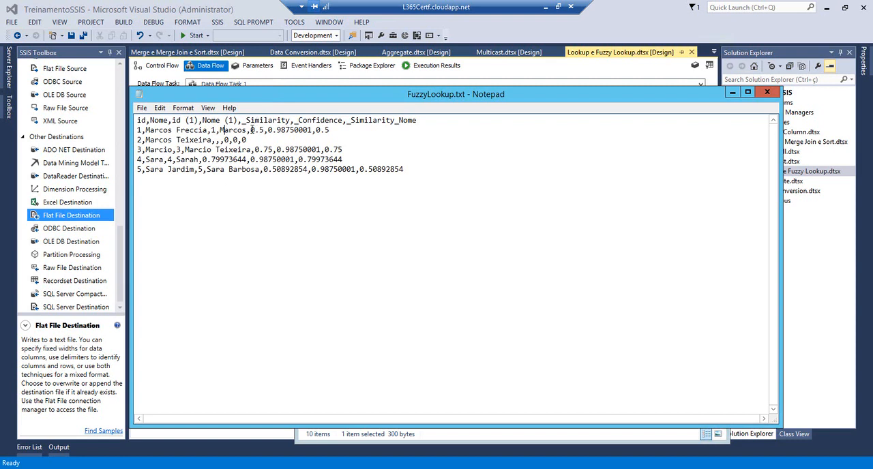
drag(250, 130, 263, 131)
drag(267, 129, 310, 130)
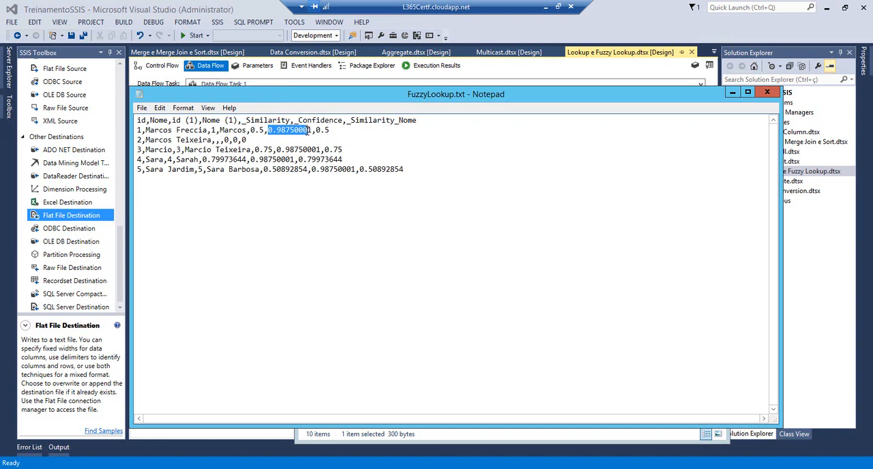
click(312, 129)
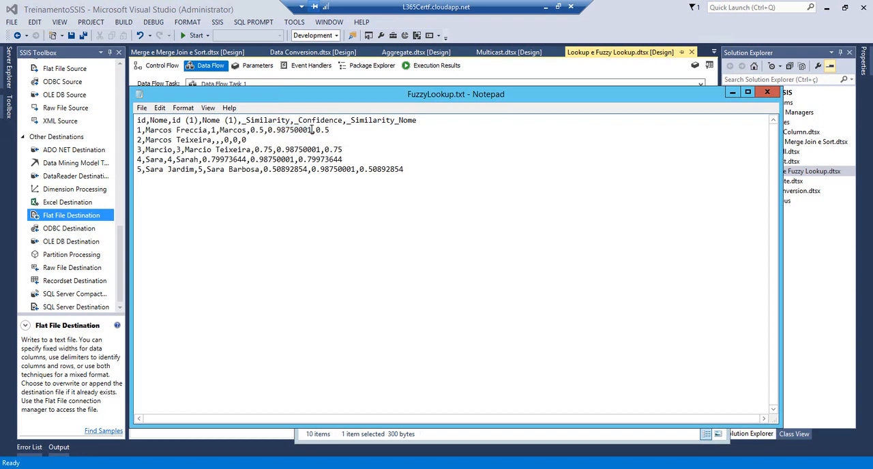
drag(313, 129, 269, 129)
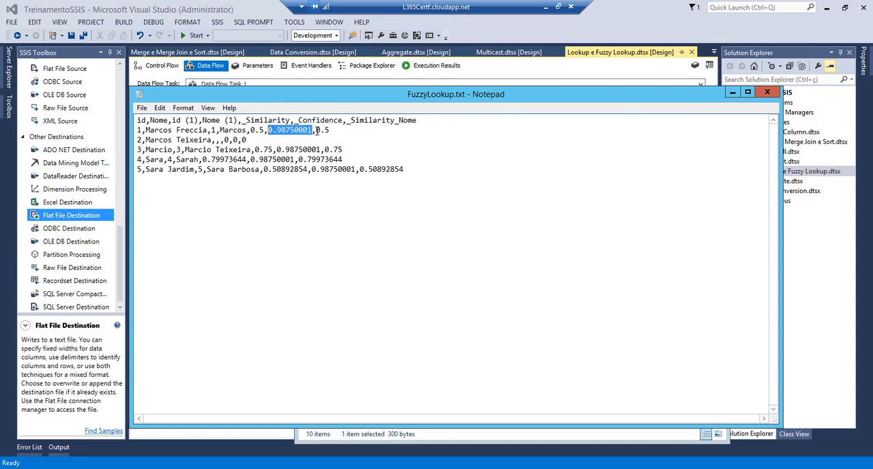
Compare the names and similarity scores of records 3 to 5 in FuzzyLookup.txt and close the file
click(174, 149)
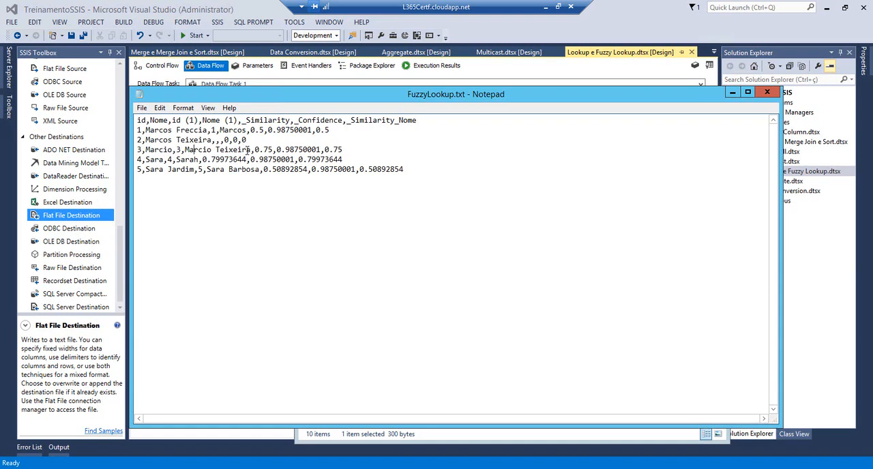
drag(255, 149, 273, 149)
click(164, 150)
triple_click(155, 161)
click(177, 160)
mouse_move(202, 159)
mouse_down()
mouse_move(230, 159)
mouse_move(212, 159)
mouse_up()
click(212, 160)
click(169, 170)
click(216, 170)
drag(272, 172, 280, 173)
click(765, 93)
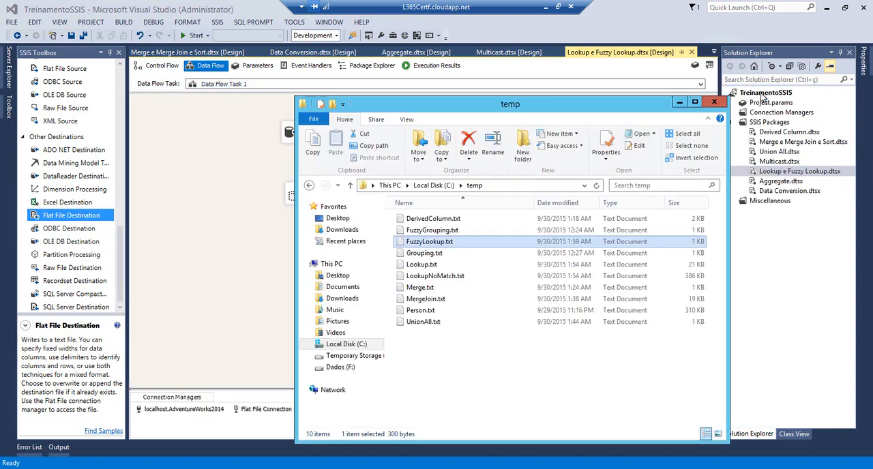
Return to Visual Studio and open the Aggregate.dtsx package
click(219, 218)
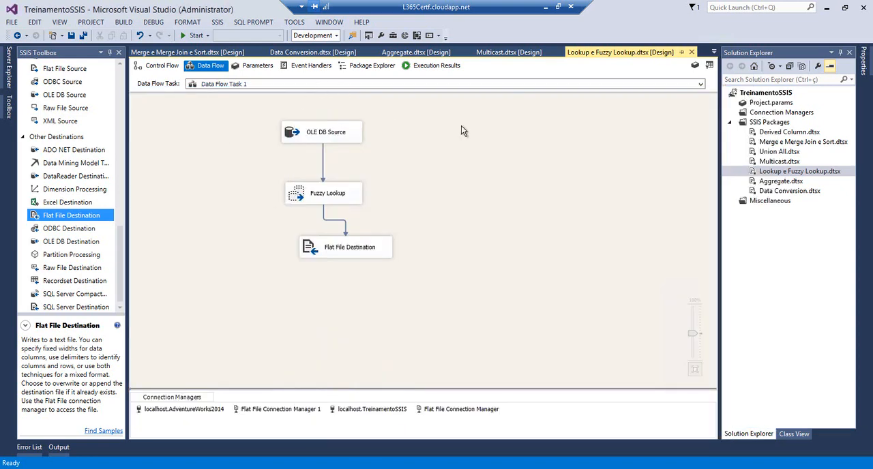
click(754, 183)
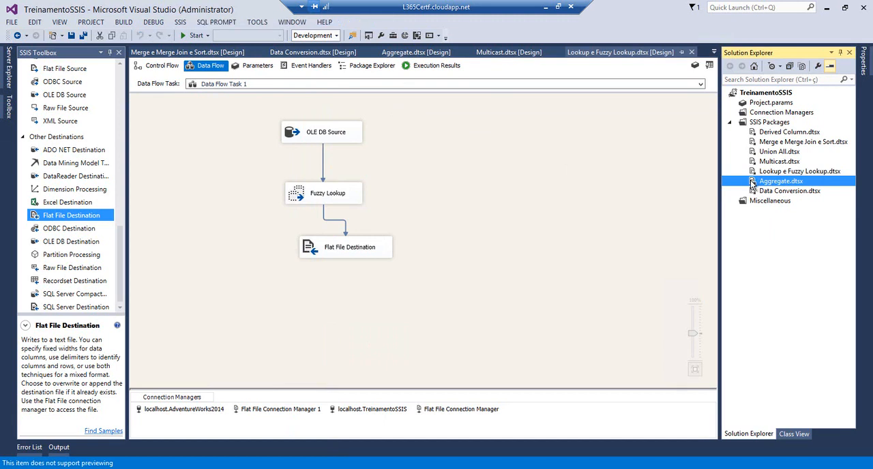
double_click(753, 184)
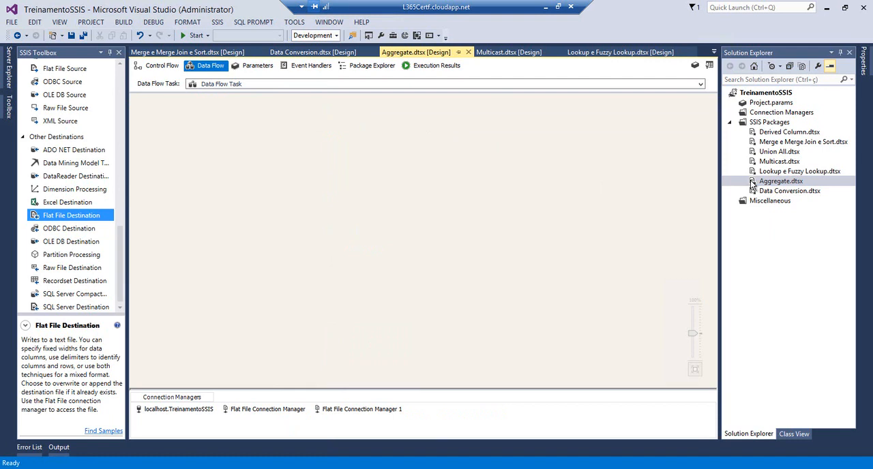
Add an Aggregate transformation and an OLE DB Source to the empty data flow
click(122, 169)
drag(122, 169, 115, 75)
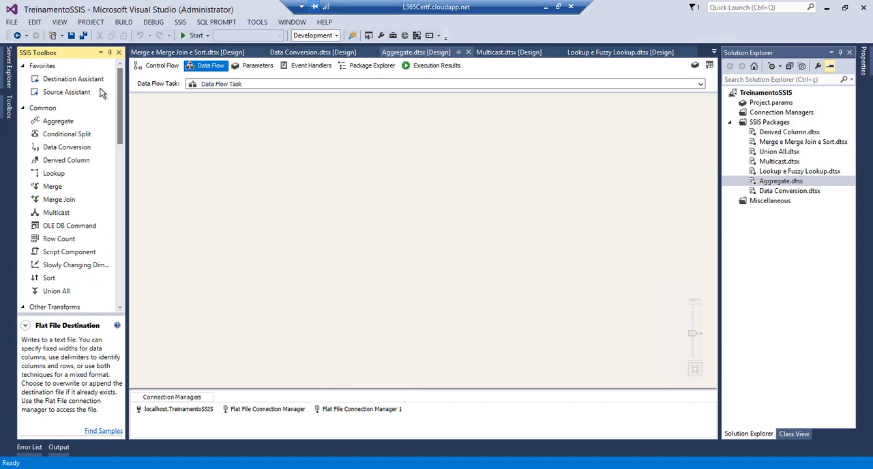
click(60, 122)
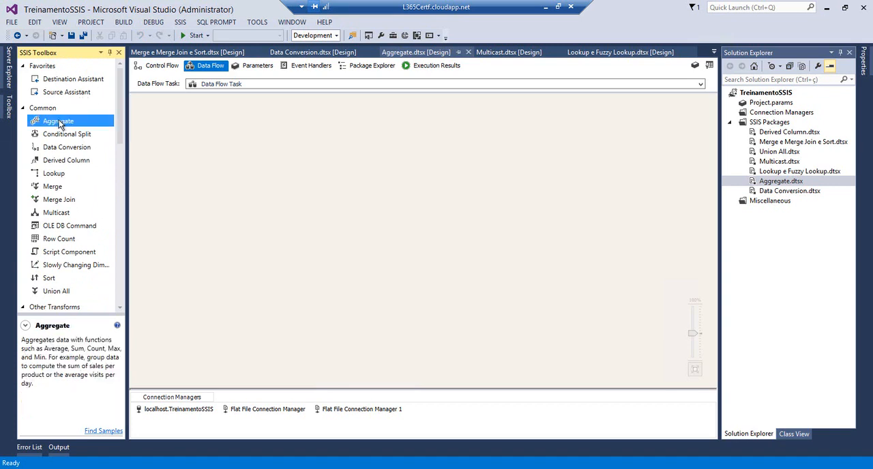
click(328, 145)
drag(120, 117, 116, 240)
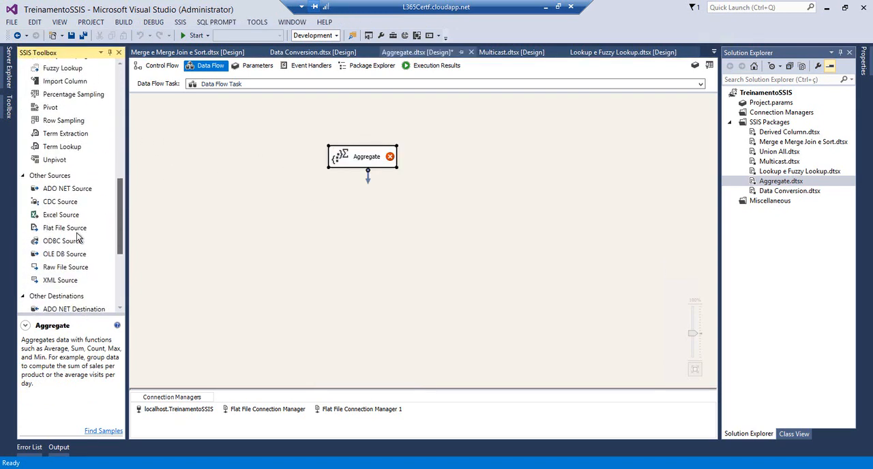
drag(64, 250, 220, 146)
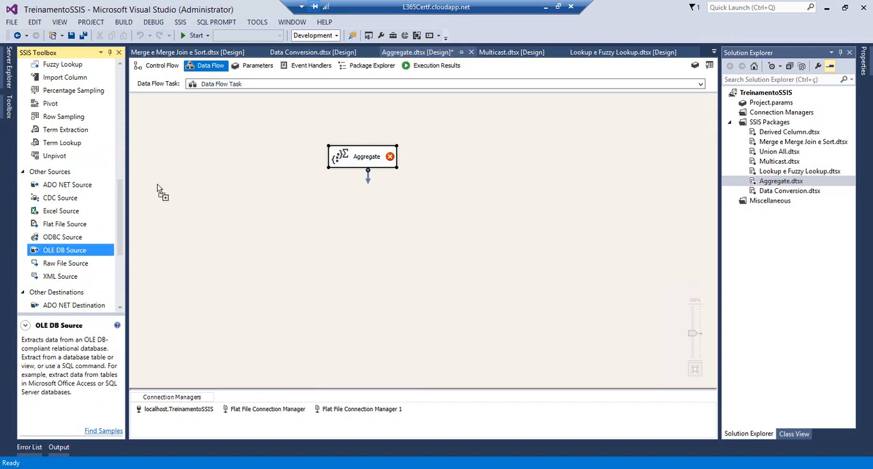
Add a Flat File Destination below the source and connect the OLE DB Source output to the Aggregate
scroll(118, 229, down, 2)
scroll(116, 277, down, 2)
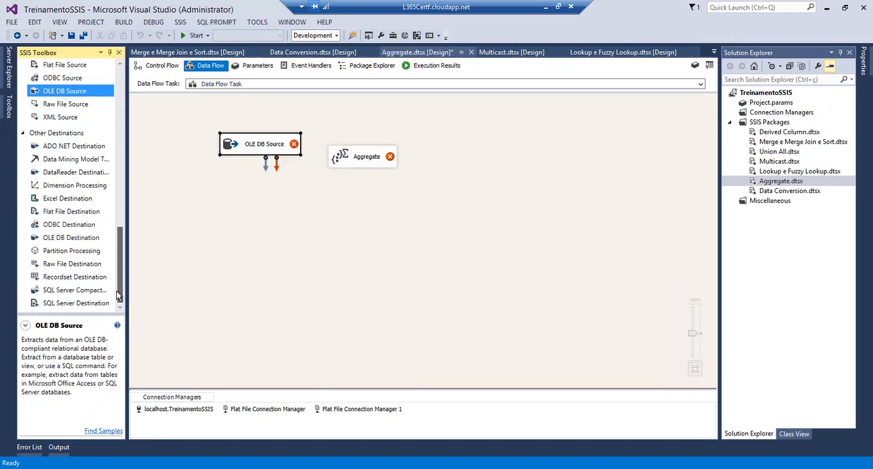
drag(71, 211, 250, 243)
click(266, 165)
drag(266, 163, 340, 164)
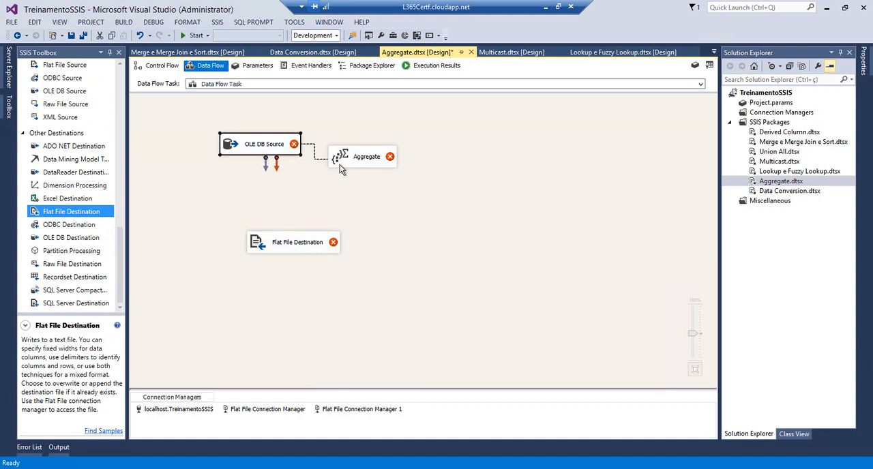
Give the OLE DB Source a new connection manager based on the localhost.AdventureWorks2014 data connection
double_click(234, 148)
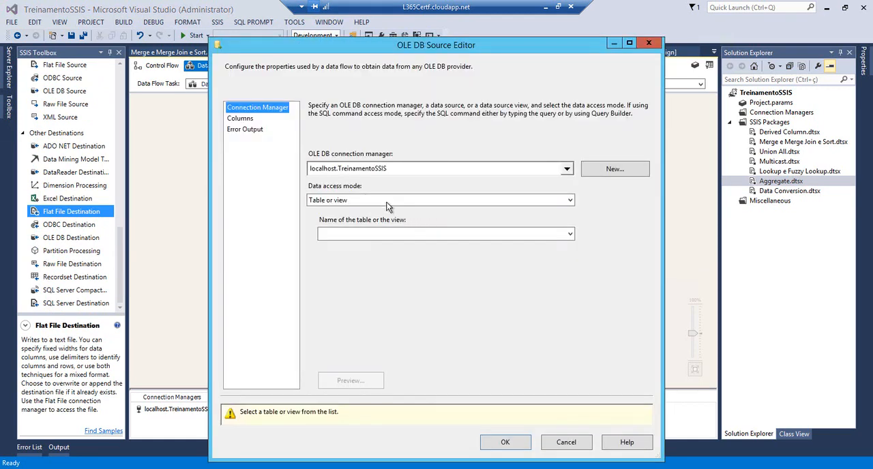
click(566, 169)
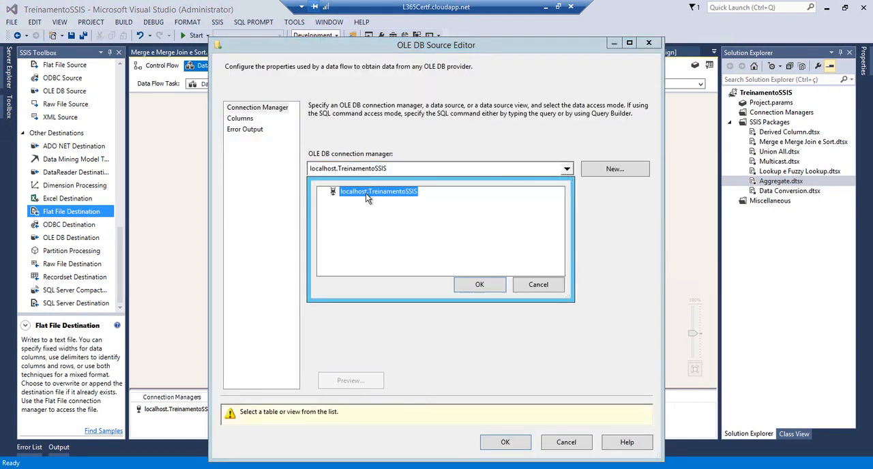
click(523, 286)
click(598, 172)
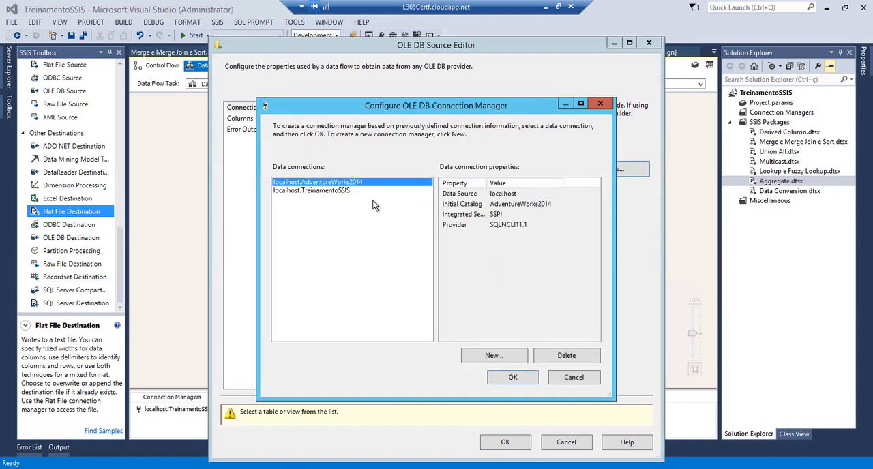
click(332, 191)
click(333, 182)
click(510, 377)
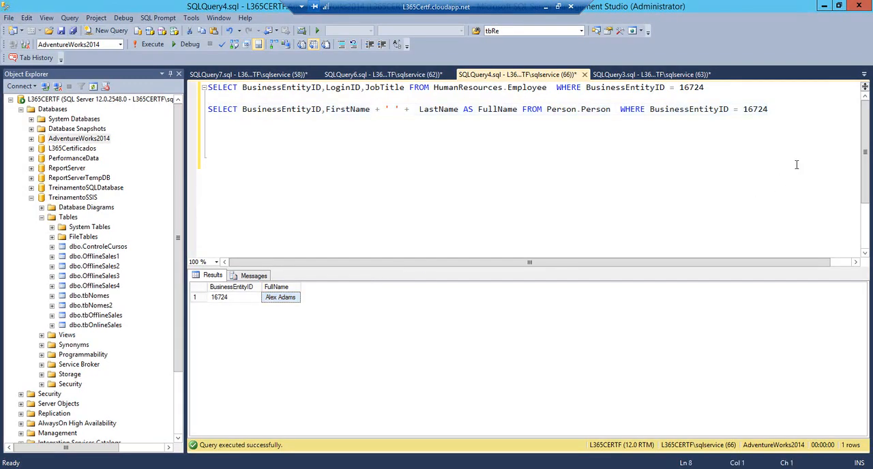
Switch to SQL Server Management Studio and add the query SELECT * FROM Sales.SalesOrderDetail below the existing statements
key(Return)
key(Return)
key(Return)
text(select )
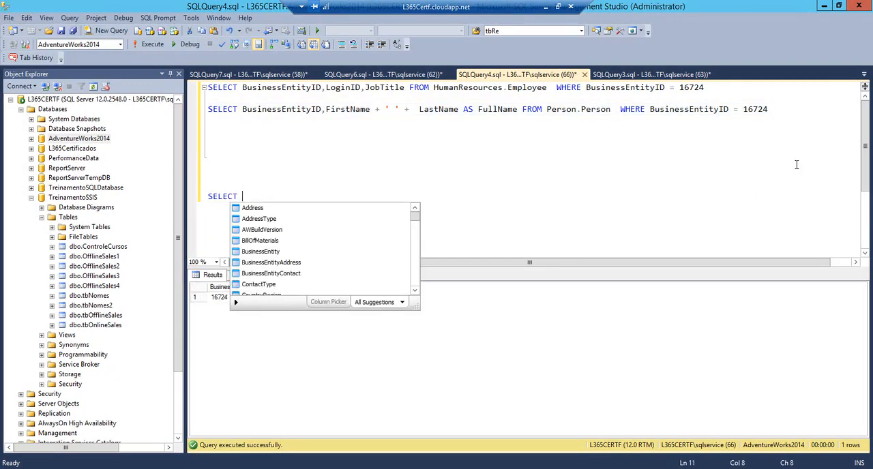
text(* FROM )
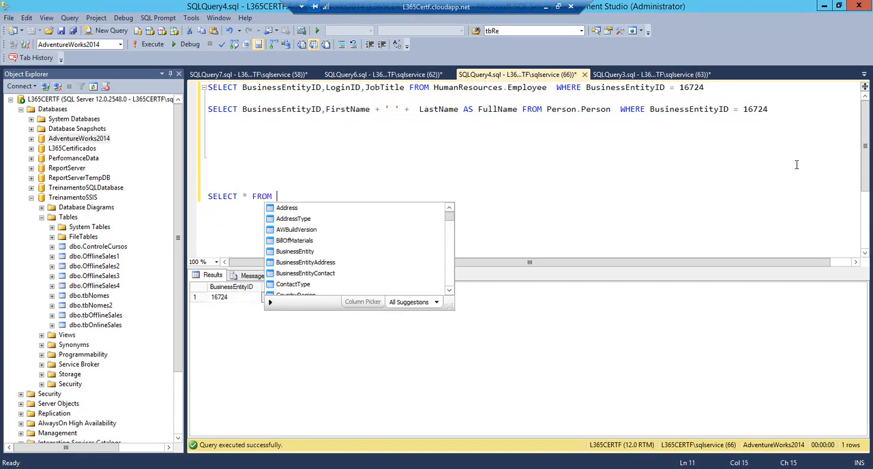
text(Pers)
key(BackSpace)
key(BackSpace)
key(BackSpace)
key(BackSpace)
text(Sale)
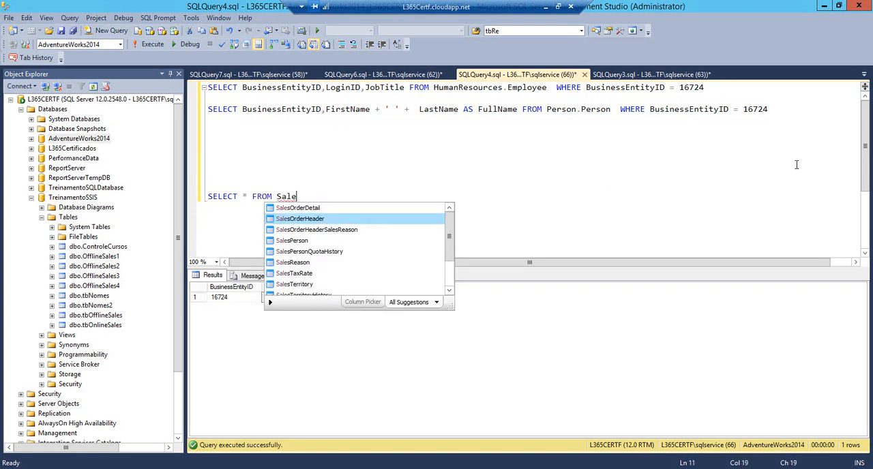
key(Escape)
text(s.SalesOrderDetail)
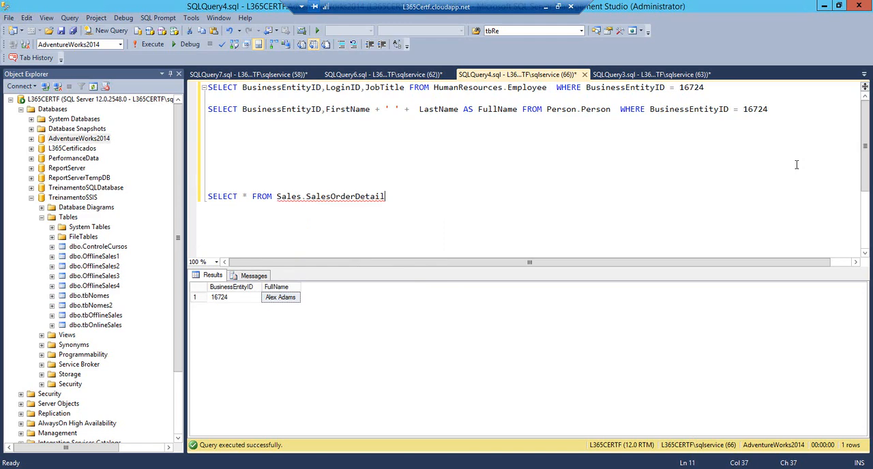
Change the new query's table to Sales.SalesOrderHeader and run only that statement
key(ctrl+shift+Left)
text(Sales)
key(Down)
key(Tab)
key(shift+Home)
key(F5)
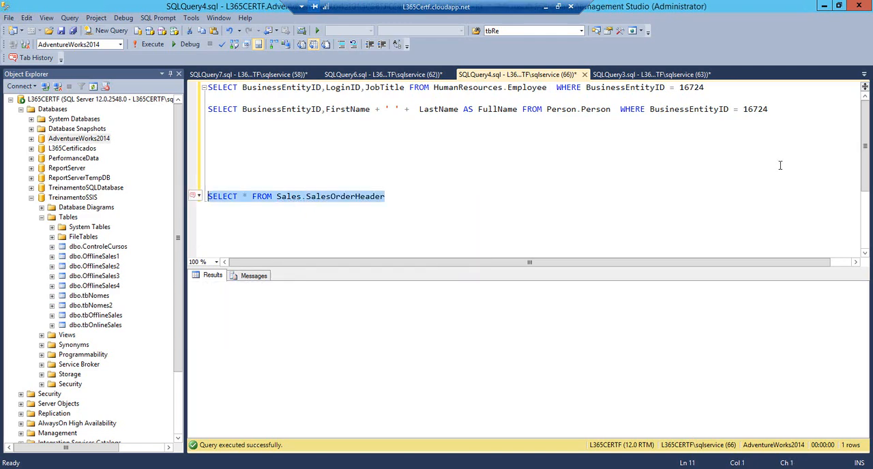
Replace the asterisk in the Sales.SalesOrderHeader query with CustomerID,TotalDue and look at the TotalDue column in the results
click(244, 198)
key(BackSpace)
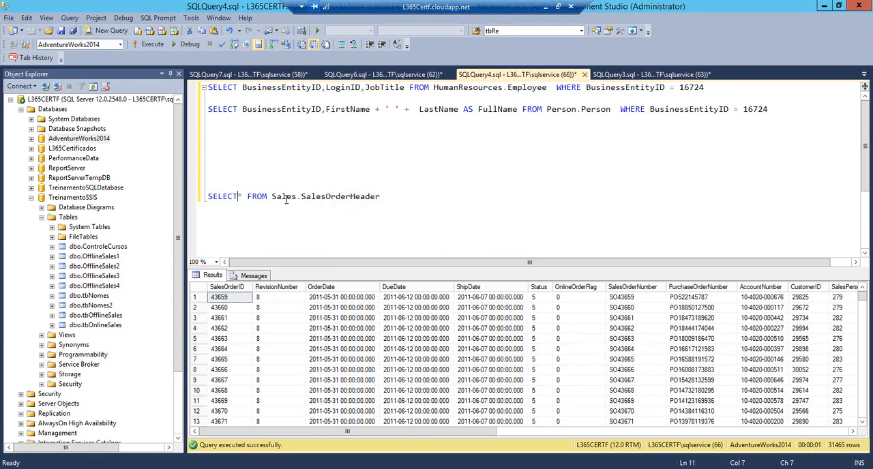
key(Delete)
text(Cus)
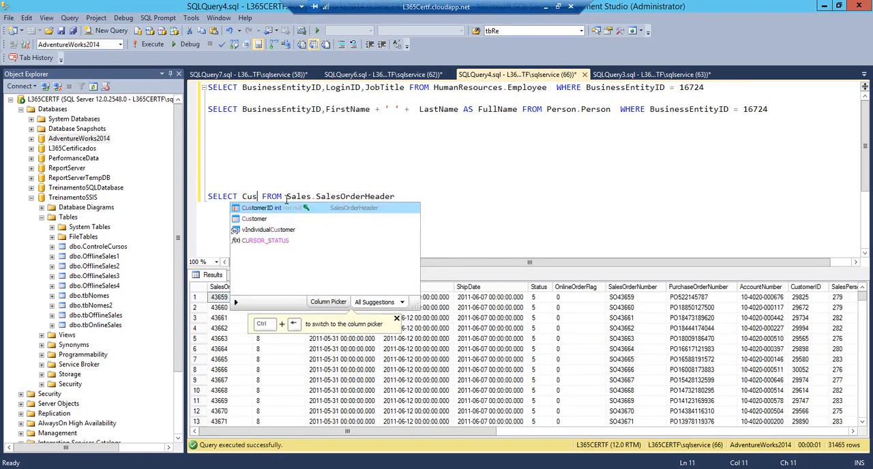
key(Escape)
text(tomerID,Tota)
key(Escape)
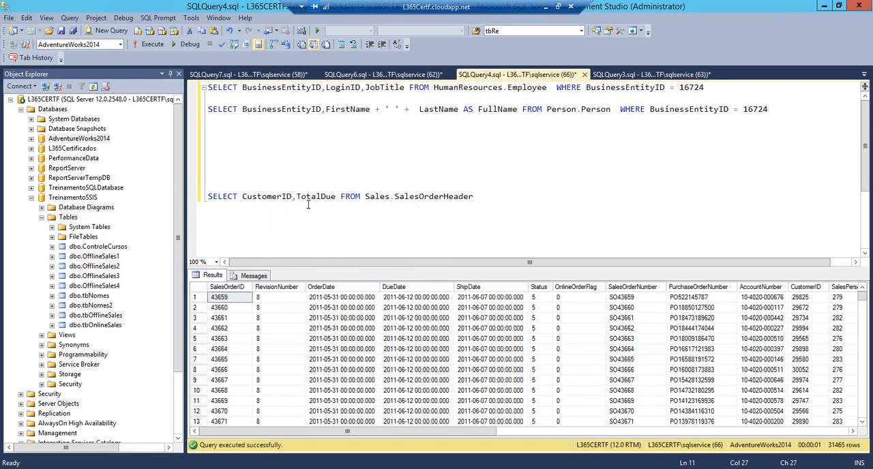
drag(458, 429, 787, 431)
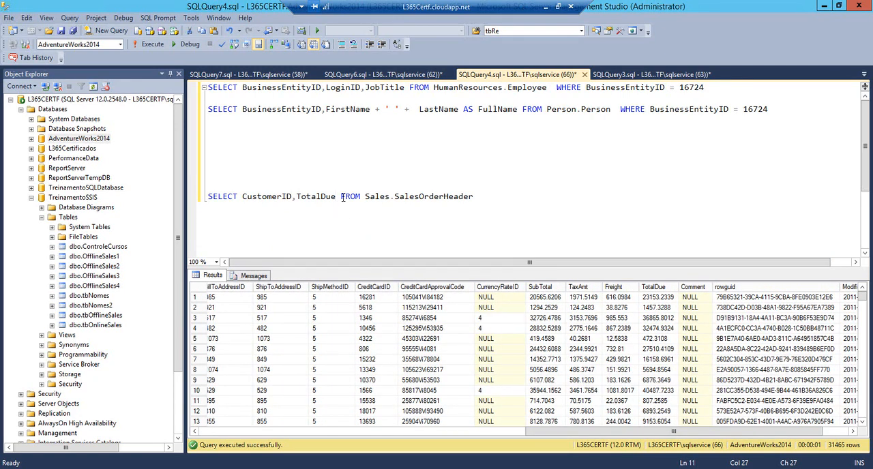
Copy the CustomerID,TotalDue query into the OLE DB Source in Visual Studio as its SQL command, check its columns and accept the source settings
drag(473, 197, 194, 197)
key(ctrl+c)
click(202, 468)
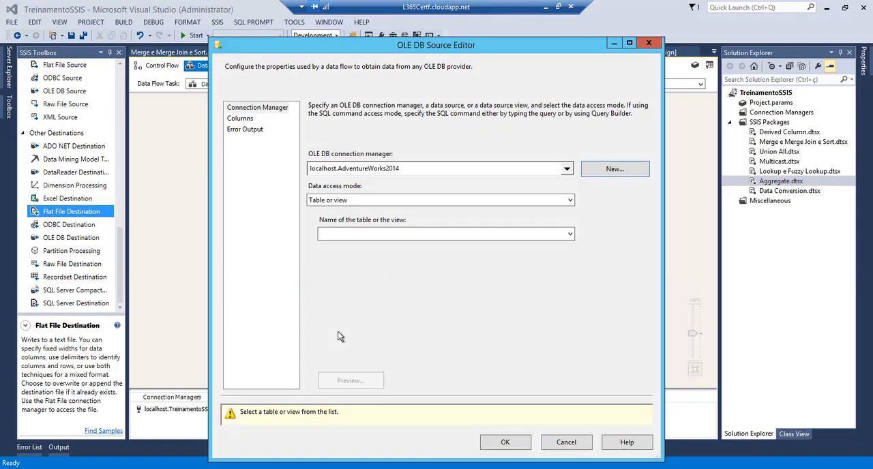
click(382, 200)
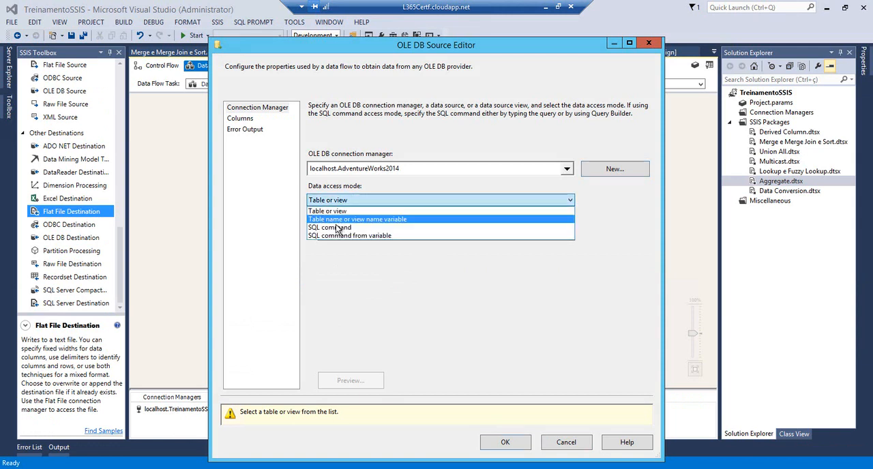
click(338, 225)
click(354, 267)
key(ctrl+v)
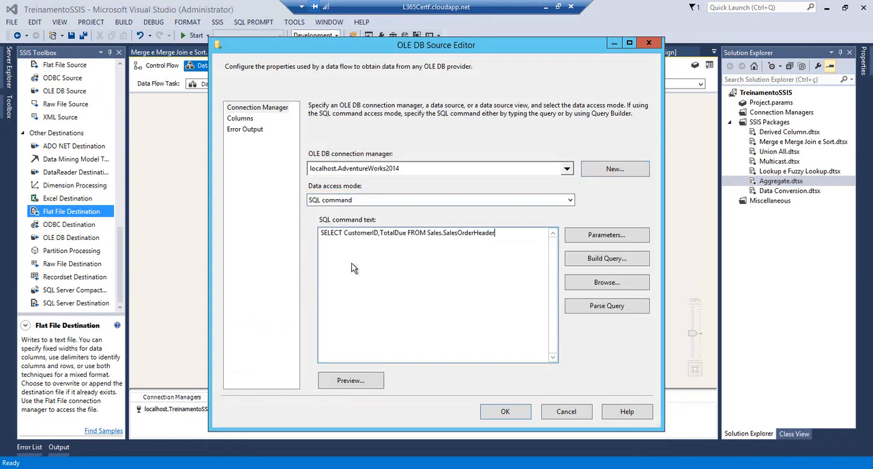
click(235, 118)
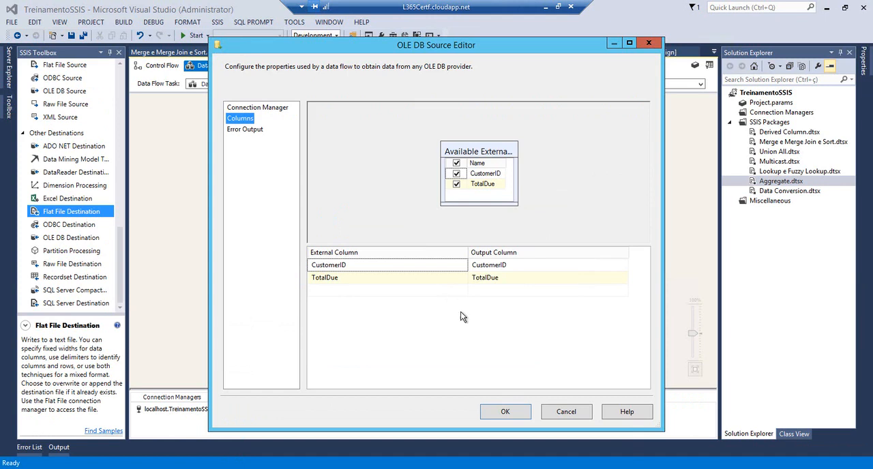
click(521, 411)
In the Aggregate transformation, include TotalDue with the Sum operation
double_click(359, 159)
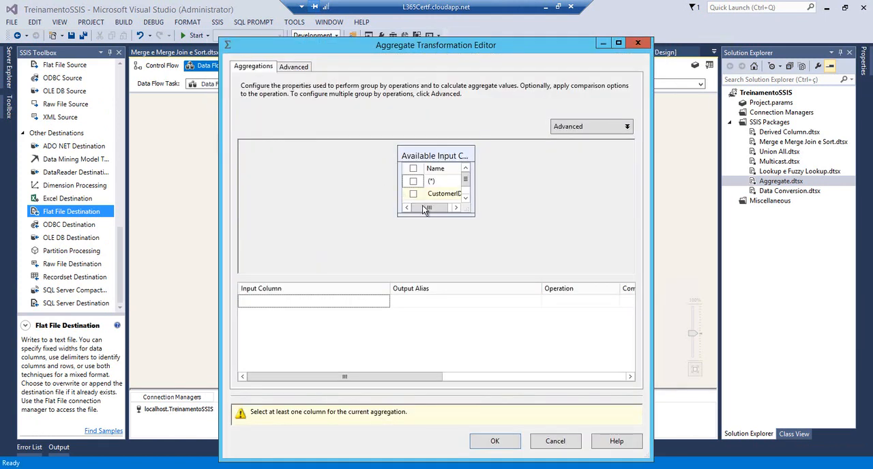
drag(468, 213, 557, 259)
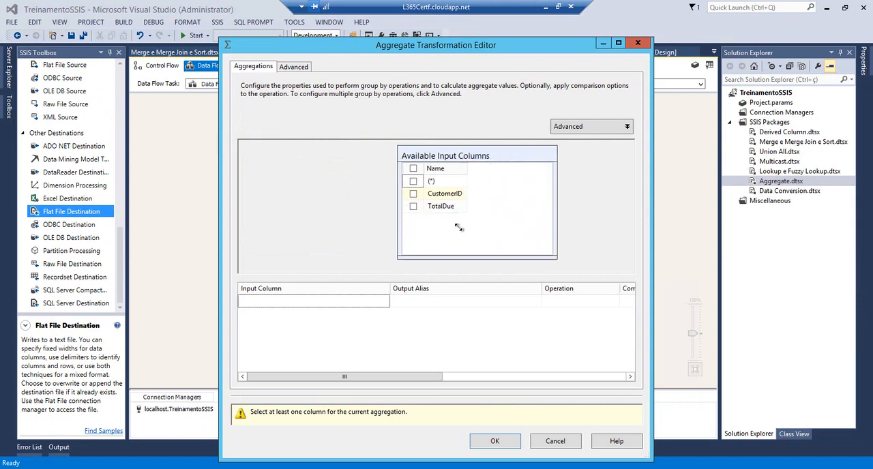
click(413, 207)
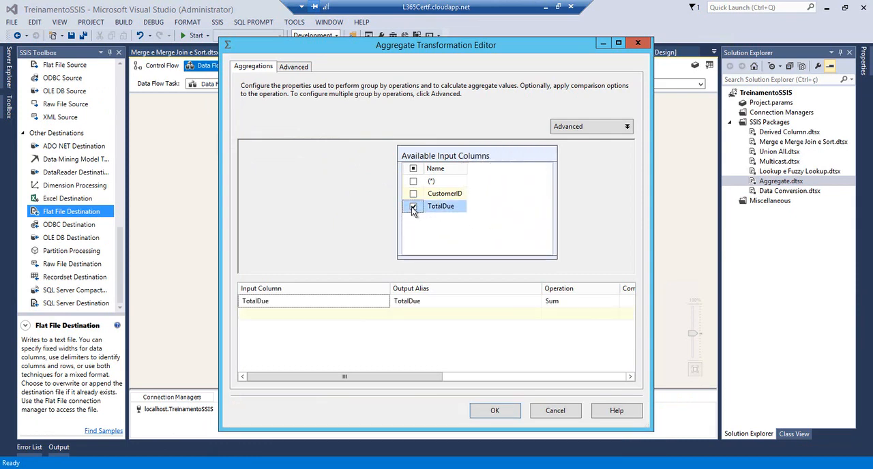
click(574, 304)
click(614, 301)
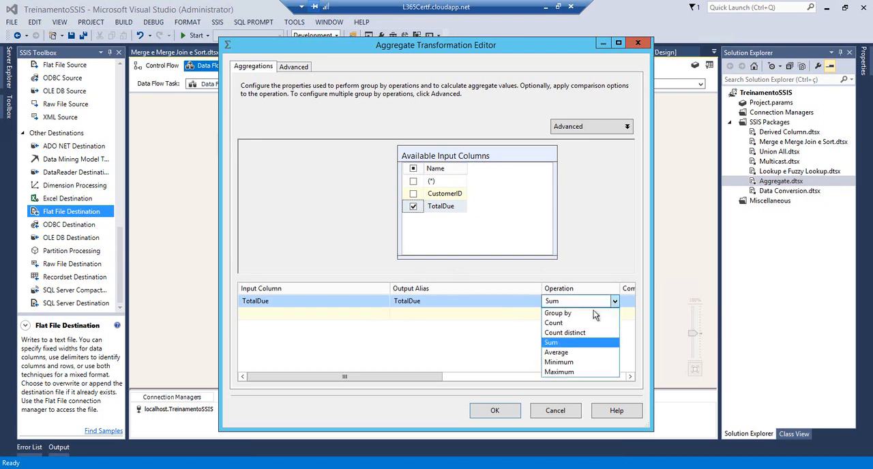
click(552, 343)
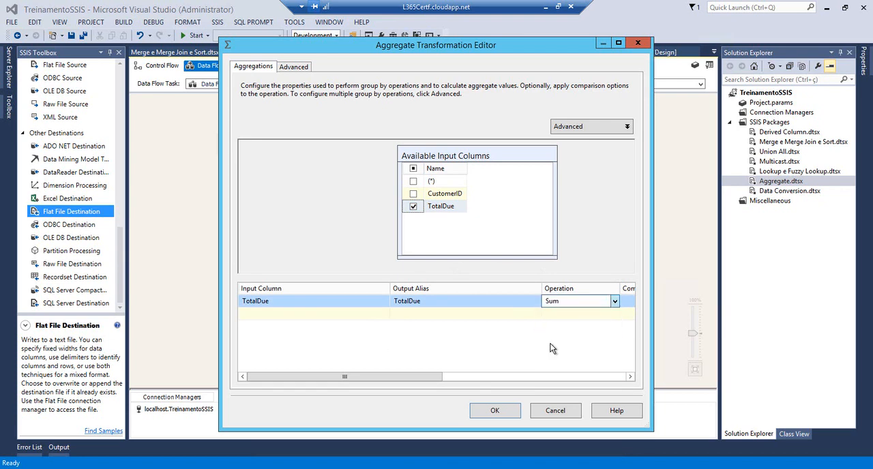
Add CustomerID as the Group by column and accept the Aggregate settings
click(414, 195)
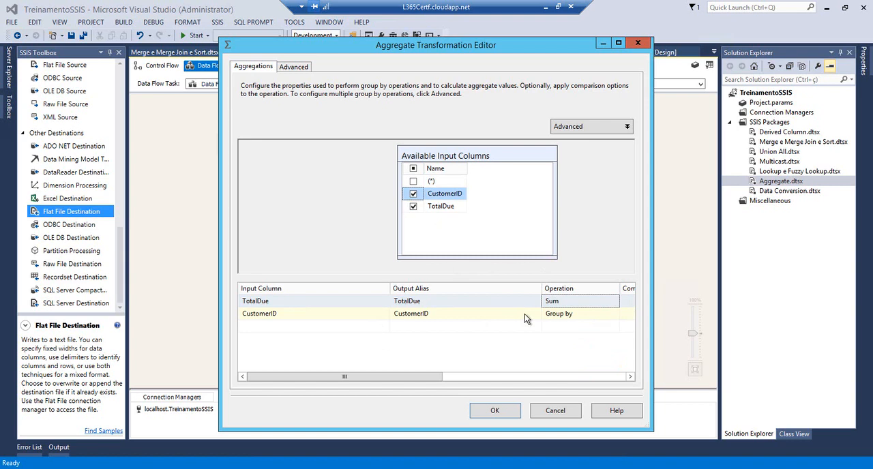
drag(413, 377, 606, 379)
click(321, 369)
click(496, 412)
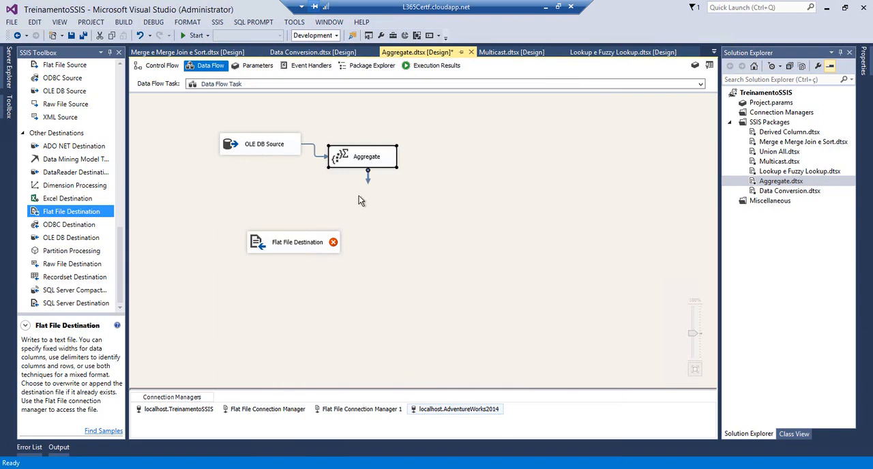
Connect the Aggregate output to the Flat File Destination and open the destination's editor
drag(367, 182, 273, 244)
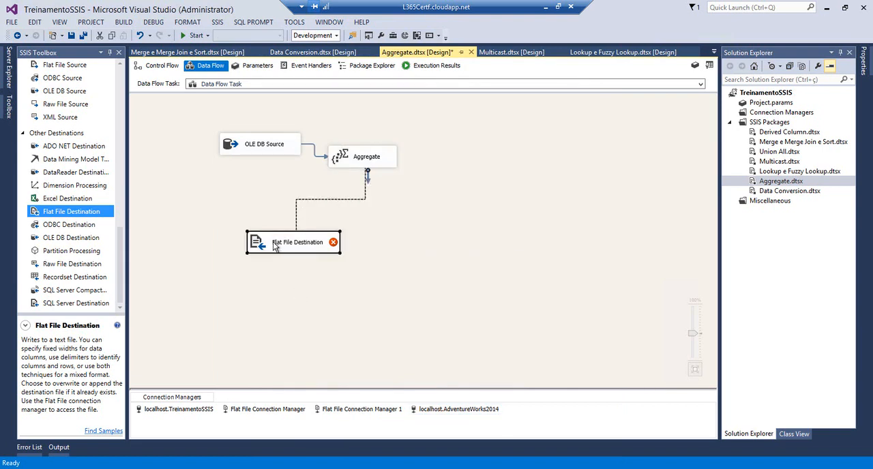
double_click(263, 249)
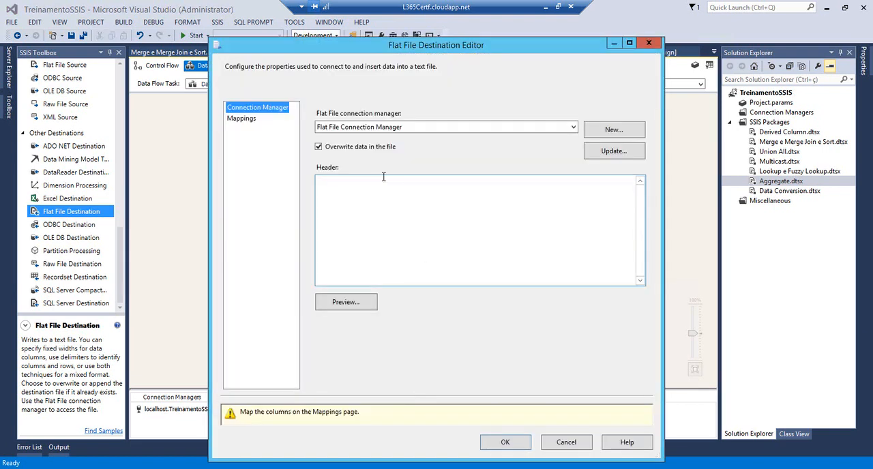
Switch to the temp folder in File Explorer and create a new text document named Aggregrate.txt
click(124, 467)
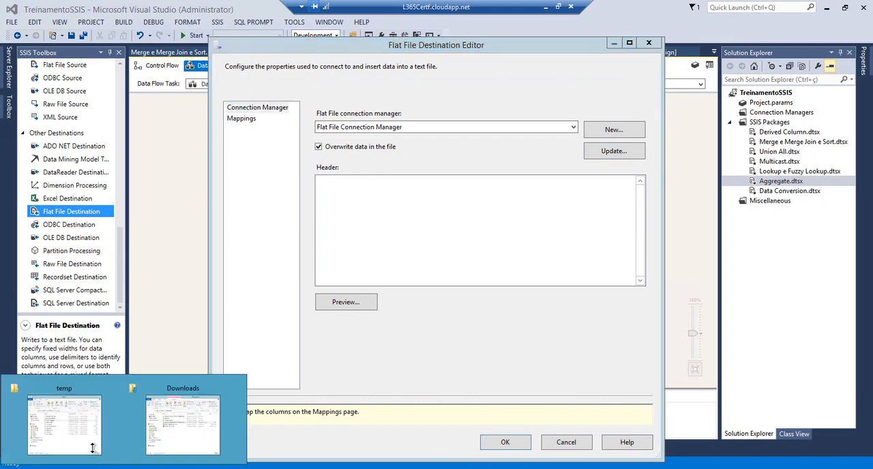
click(93, 454)
right_click(212, 468)
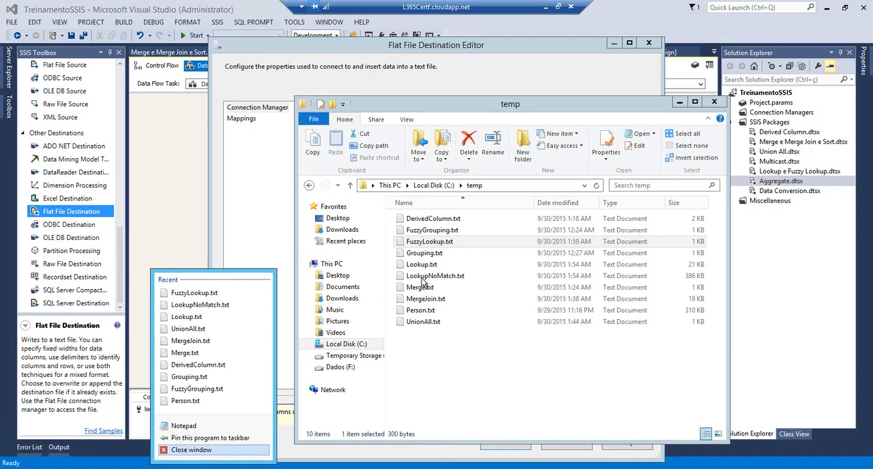
click(394, 292)
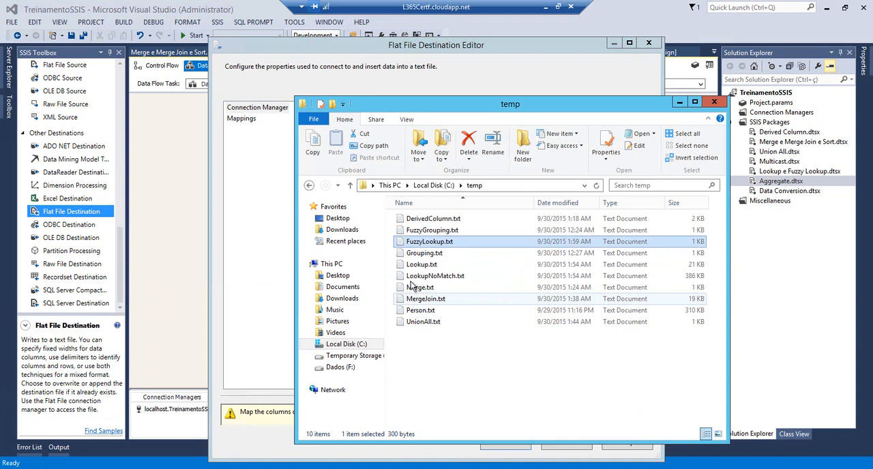
click(449, 362)
right_click(448, 360)
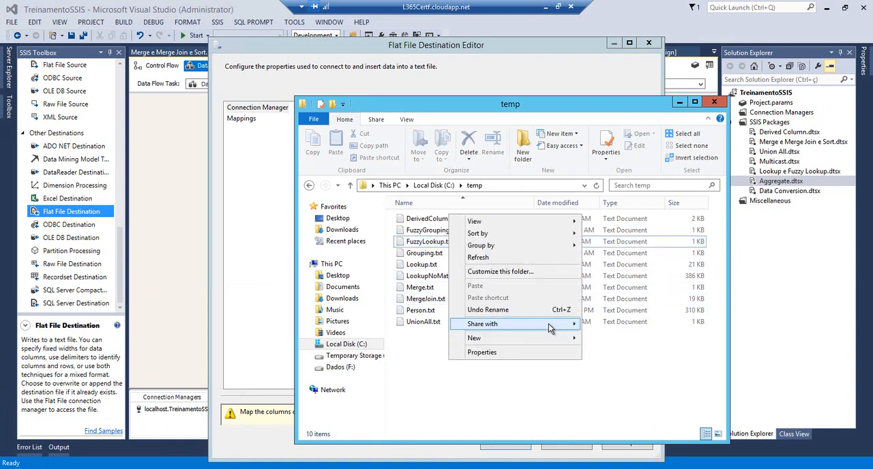
mouse_move(562, 338)
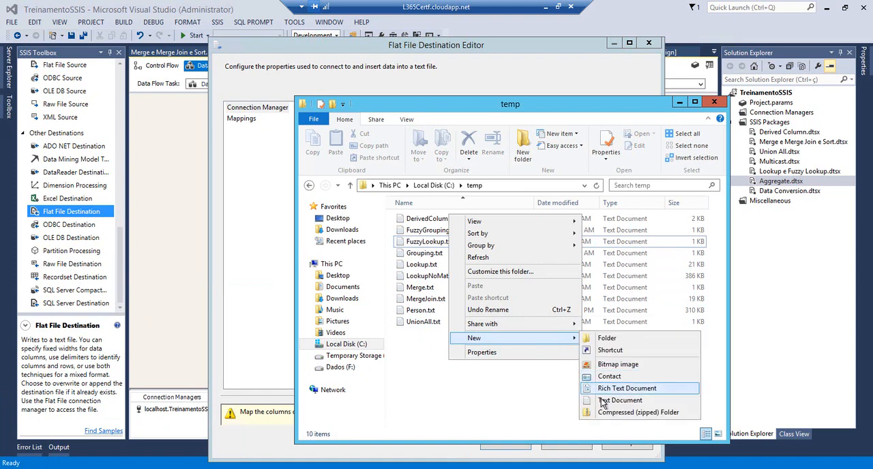
click(601, 399)
text(Aggregate.txt)
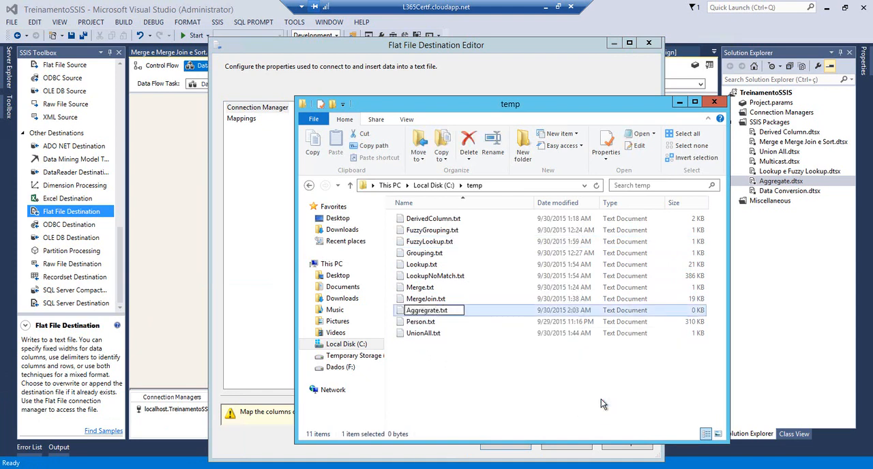
key(Return)
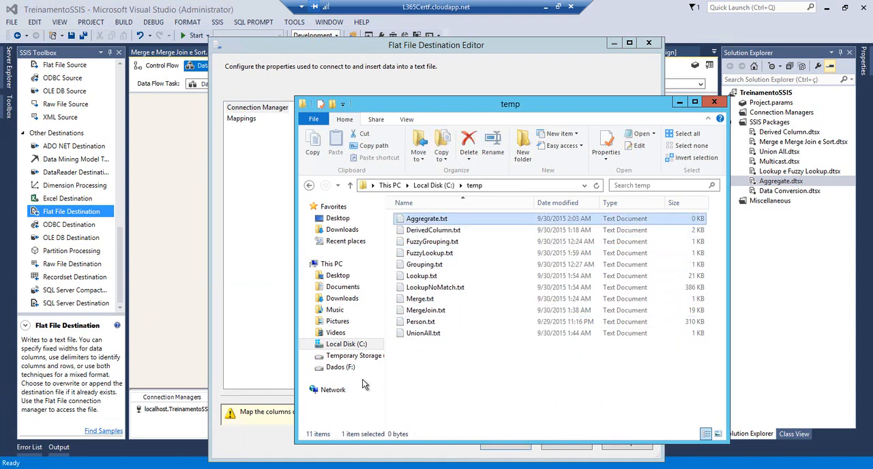
Give the Flat File Destination a new delimited connection manager that uses C:\temp\Aggregrate.txt, checking its columns before accepting
click(223, 356)
click(611, 131)
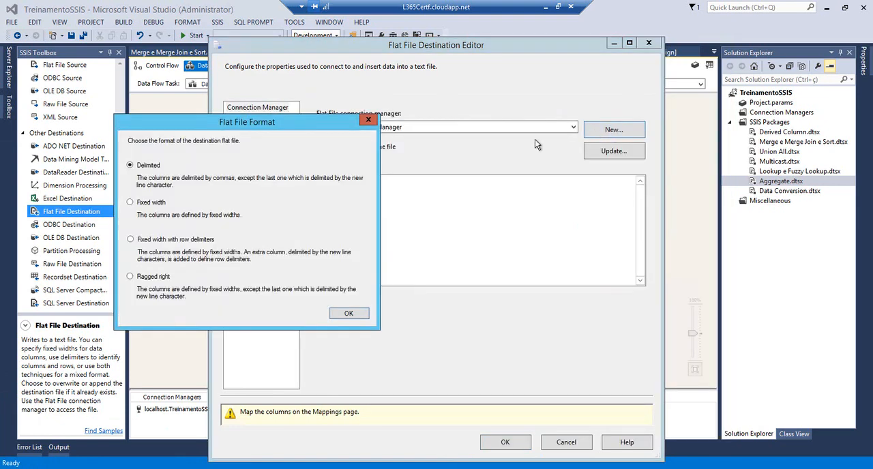
click(344, 313)
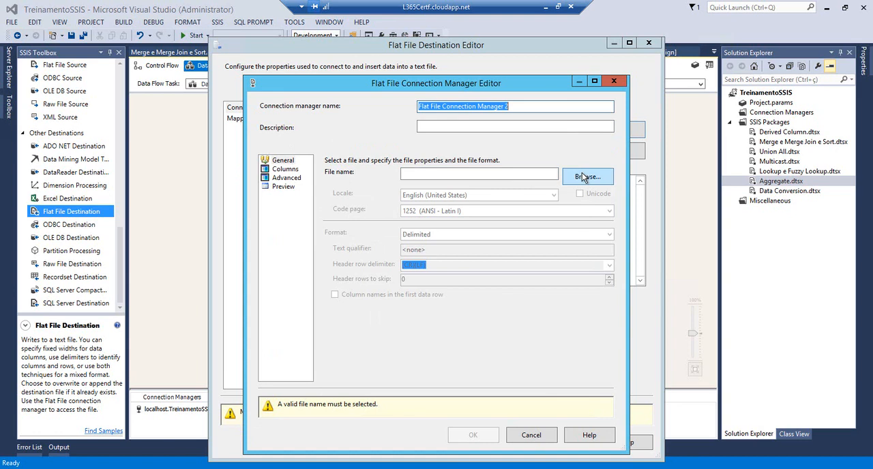
click(583, 177)
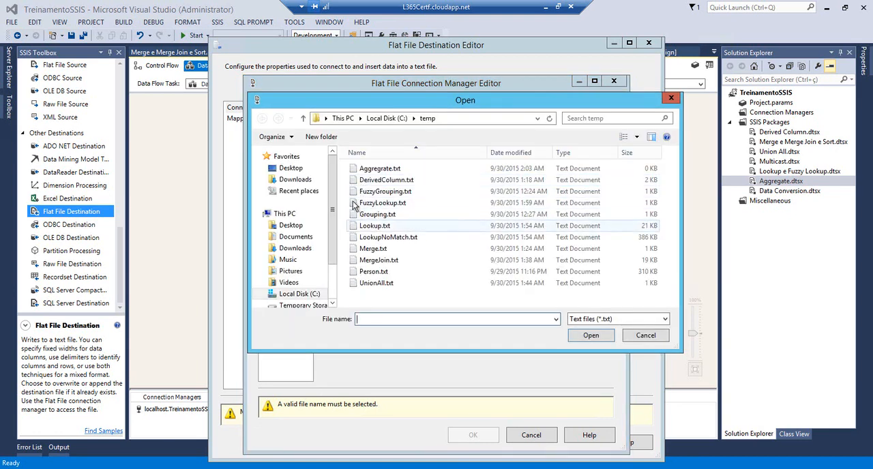
click(369, 169)
click(588, 335)
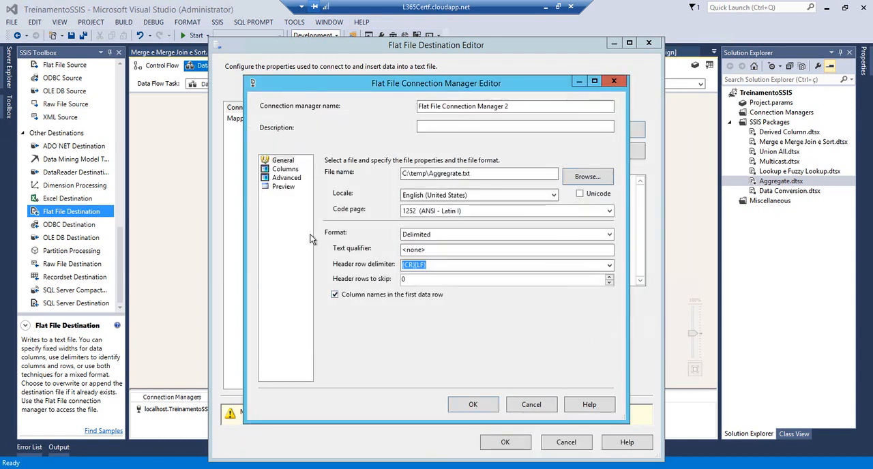
click(286, 169)
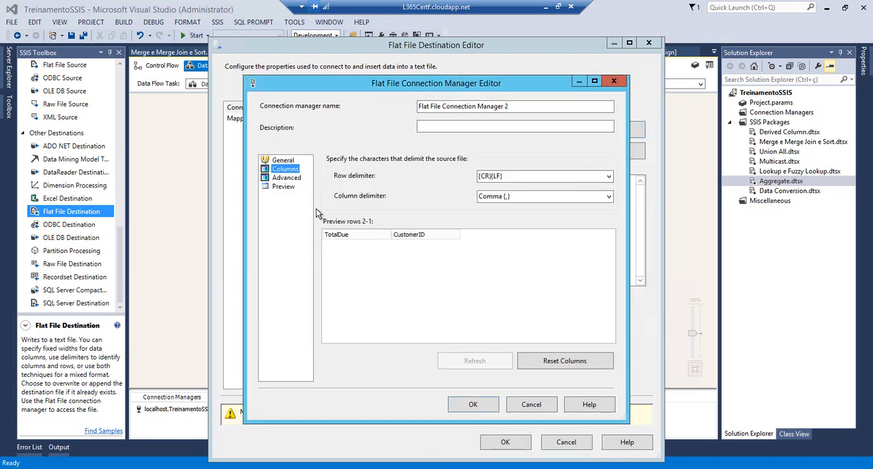
click(468, 406)
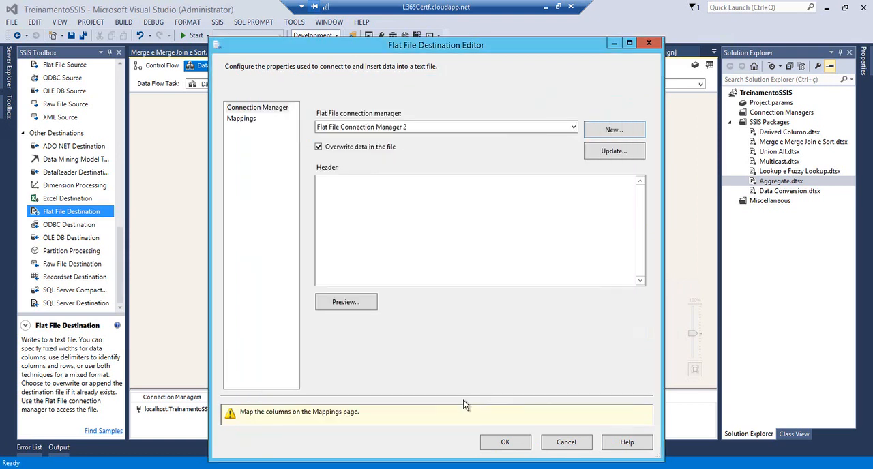
Map the columns in the Flat File Destination and accept it, then save everything and run the Aggregate.dtsx package
click(240, 120)
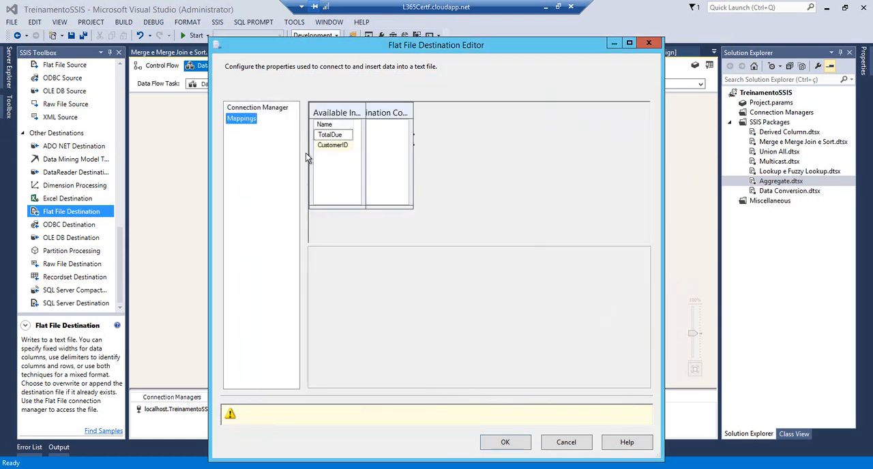
click(507, 413)
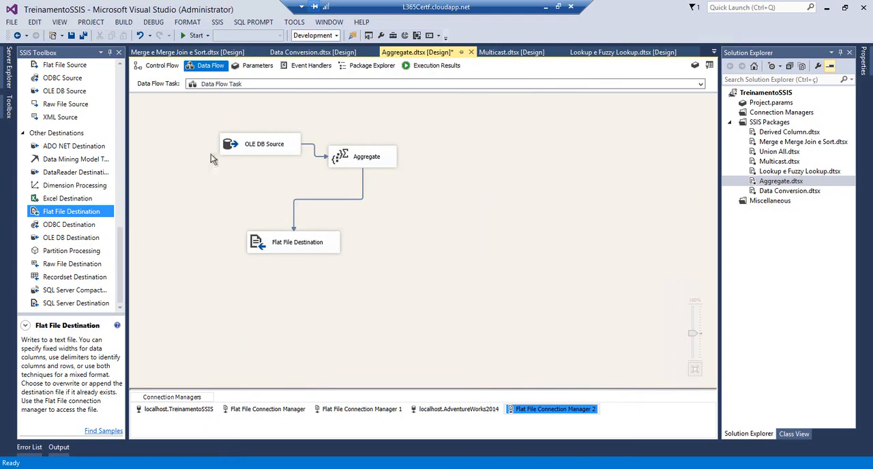
click(83, 36)
click(196, 35)
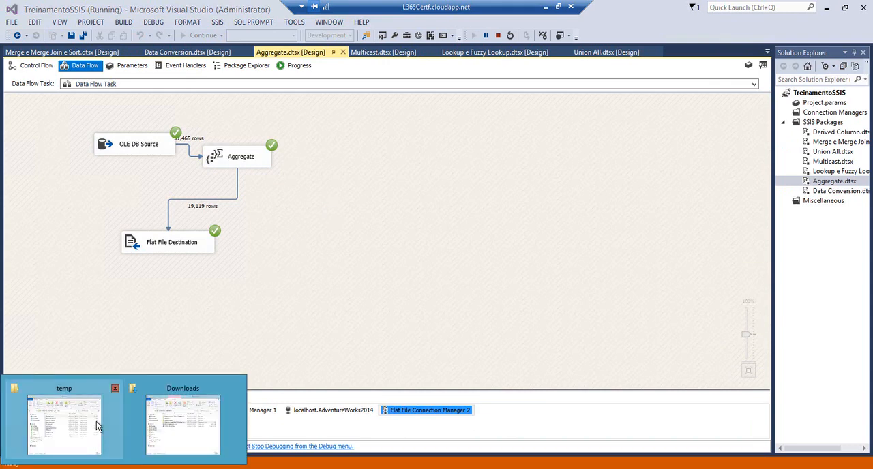
Switch to the temp folder in File Explorer, open Aggregrate.txt and examine the TotalDue and CustomerID values
click(97, 424)
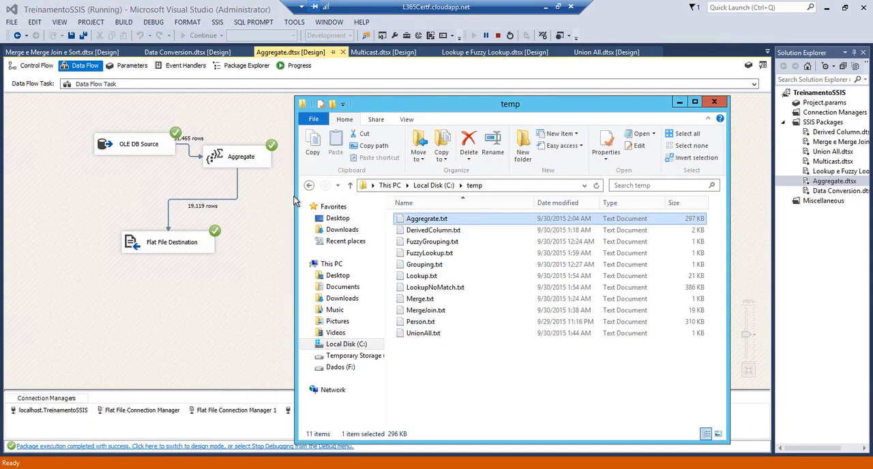
double_click(413, 219)
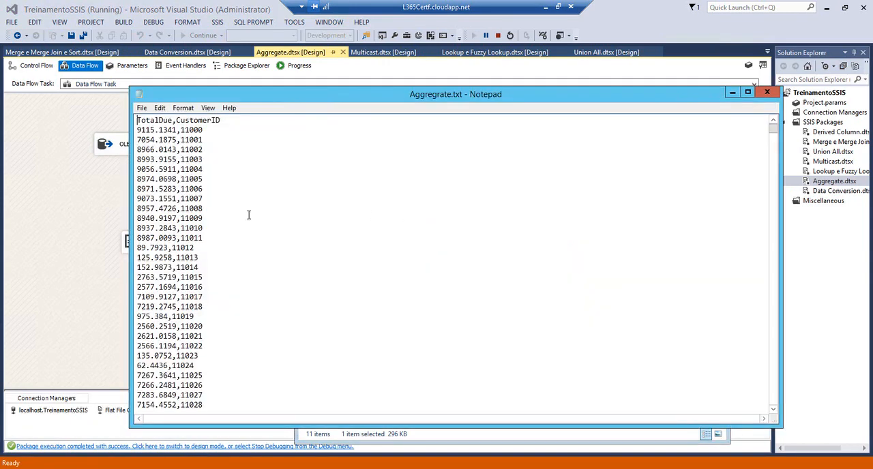
double_click(204, 129)
drag(175, 129, 136, 129)
drag(164, 199, 137, 198)
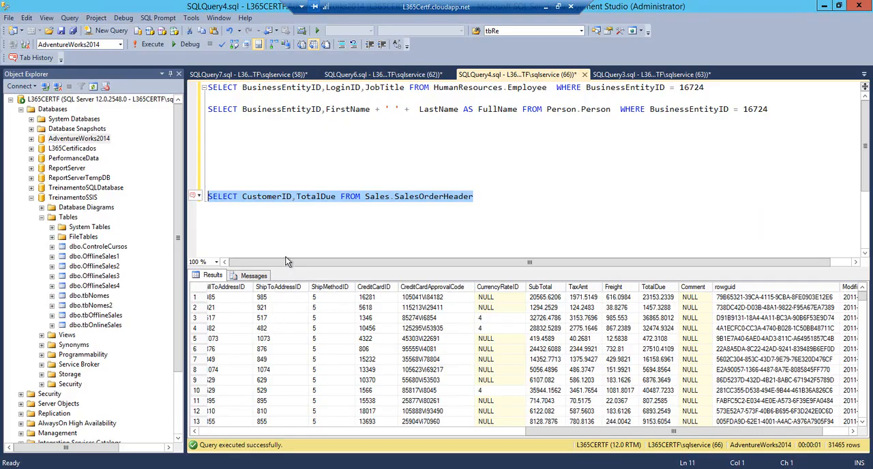
Switch to SQL Server Management Studio, wrap TotalDue in SUM(), add GROUP BY CustomerID to the SalesOrderHeader query and run it
click(296, 196)
text(SUM()
key(Left)
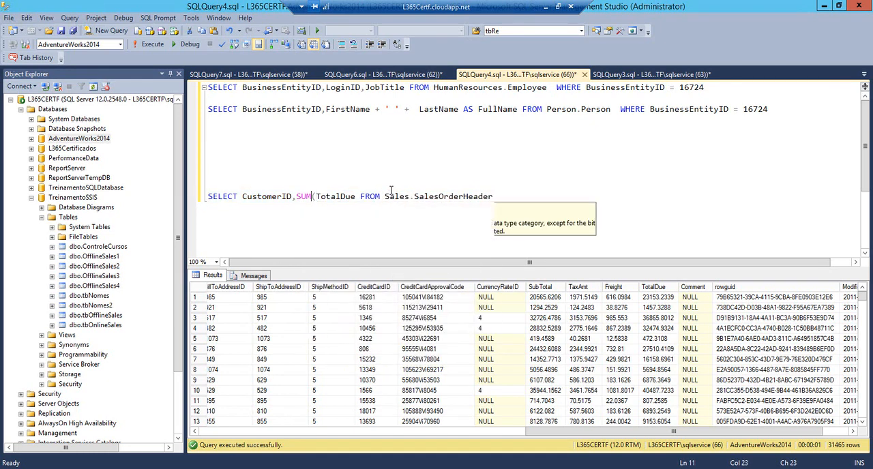
text())
key(Return)
text(gr)
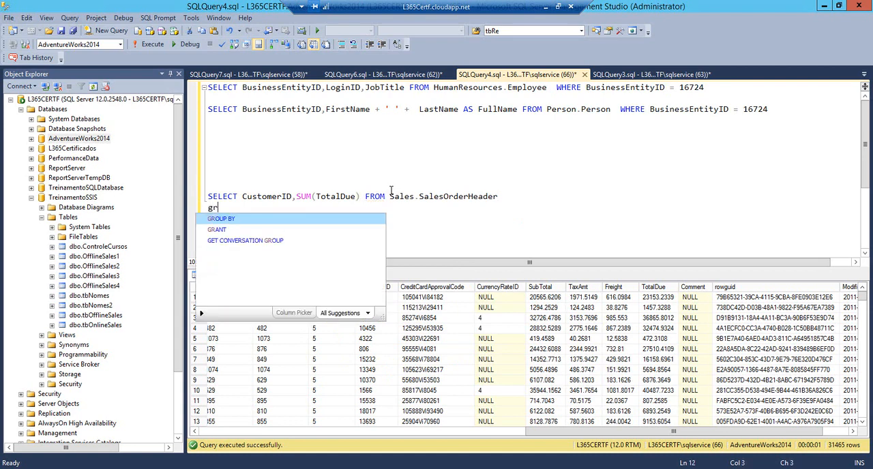
text(oup by CustomerID)
key(shift+Up)
key(shift+Home)
key(F5)
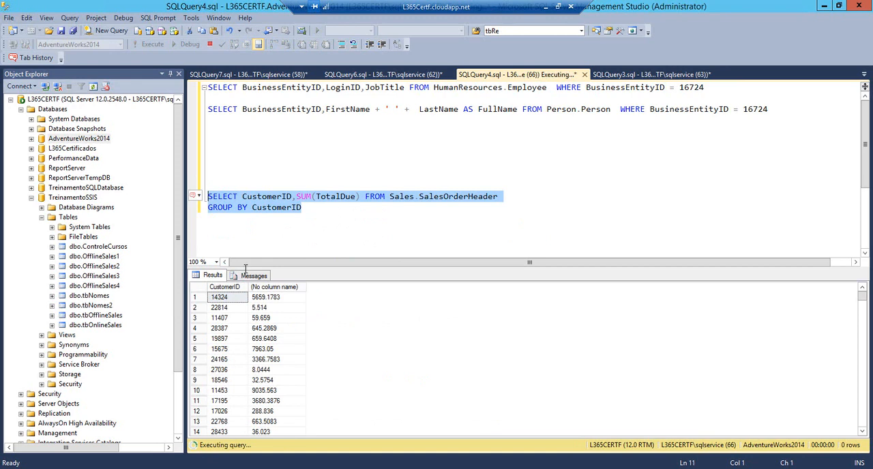
Look up the first customer's ID in Aggregrate.txt and add a WHERE clause filtering the grouped query's CustomerID to it
key(alt+Tab)
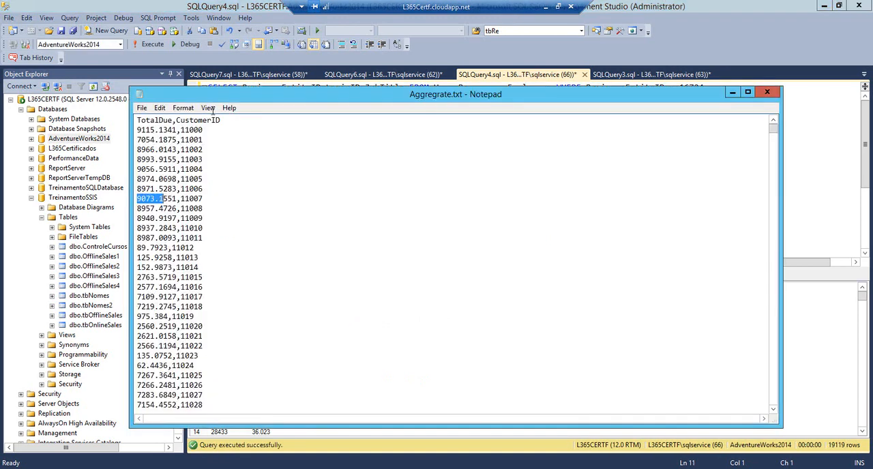
drag(202, 129, 180, 129)
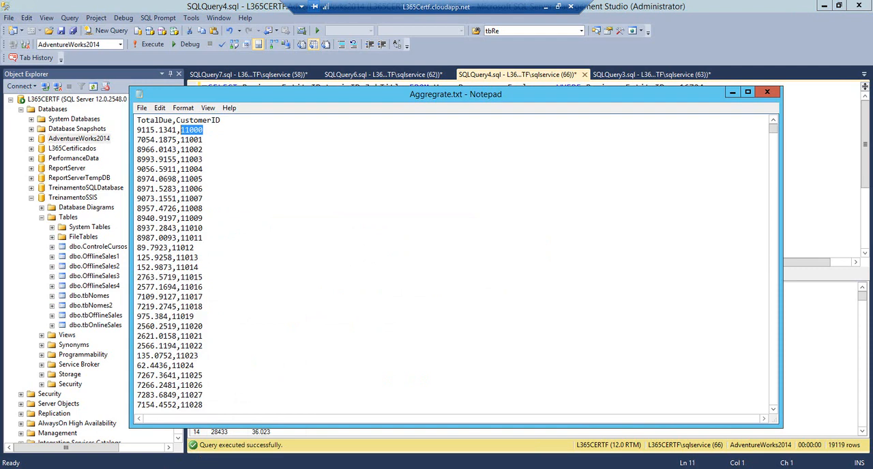
key(alt+Tab)
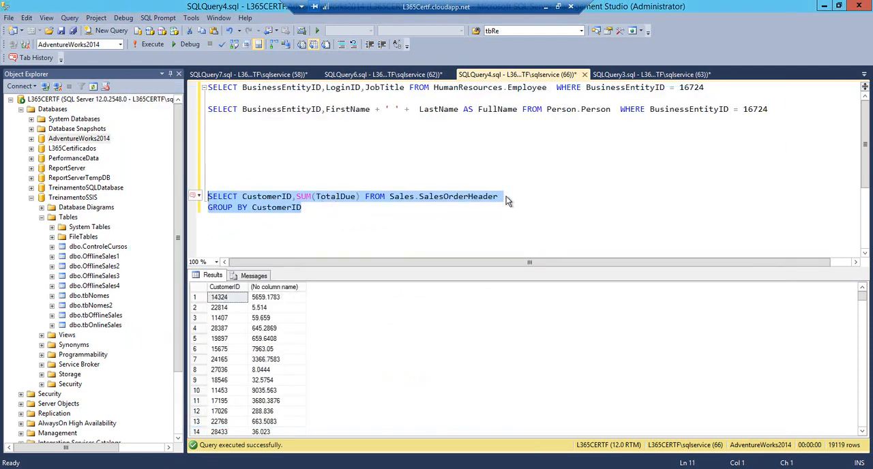
click(507, 200)
key(Return)
text(where c)
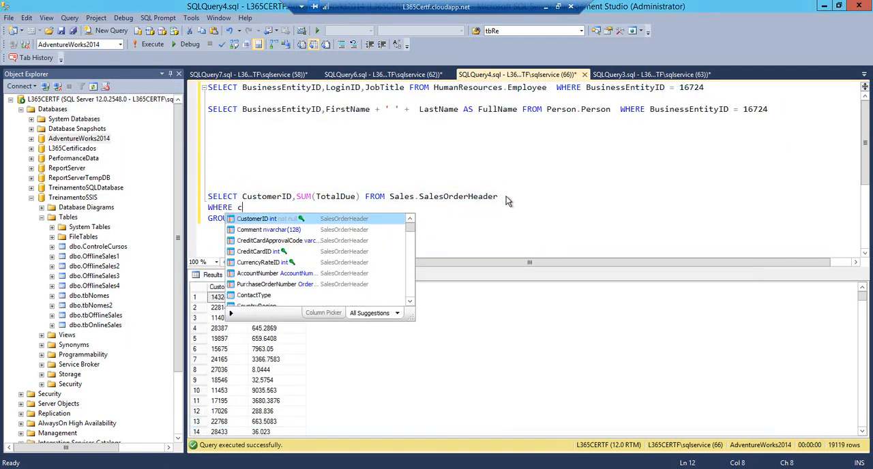
text(u)
key(Tab)
text(= 11000)
key(ctrl+z)
key(ctrl+z)
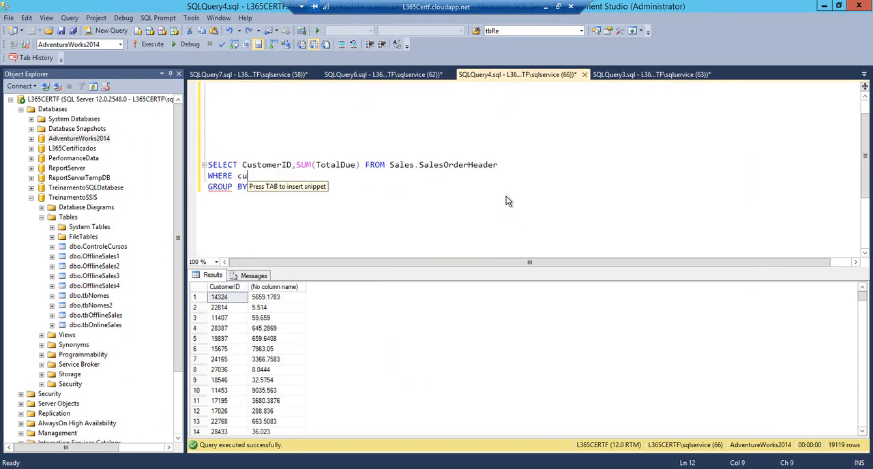
text(st)
key(Tab)
text(= 11000)
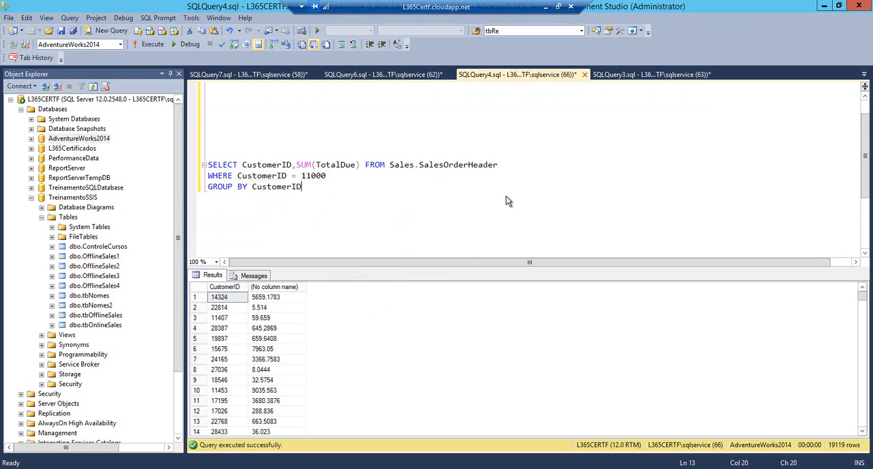
Run the filtered SalesOrderHeader query and select its result row
key(shift+Up)
key(shift+Up)
key(shift+Home)
key(F5)
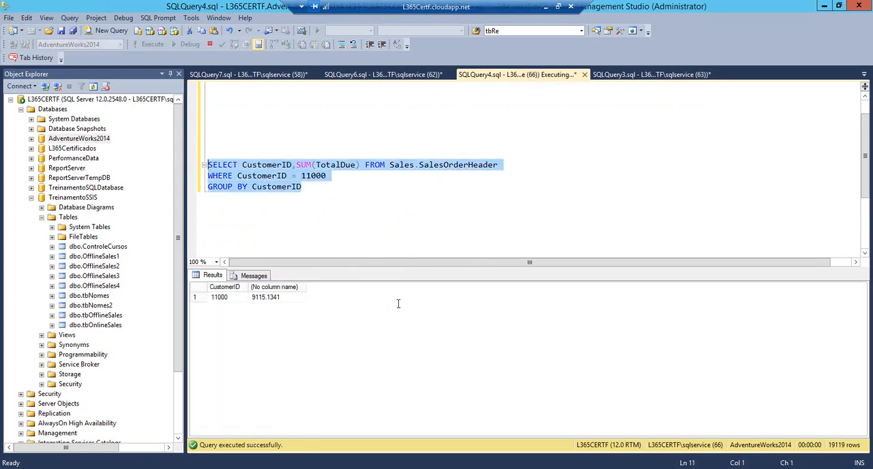
click(203, 297)
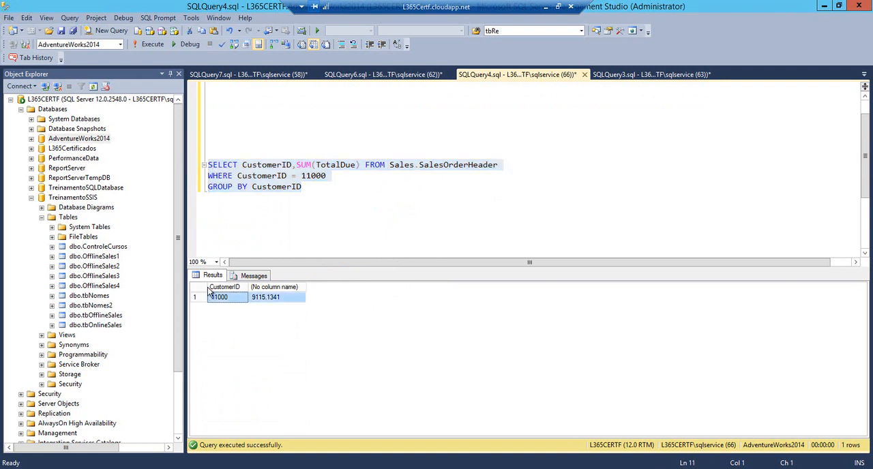
Note the customer ID and total 9115.1341 as a comment below the query, and paste the file's first data line underneath for comparison
click(351, 228)
text(--11000 9115.1341)
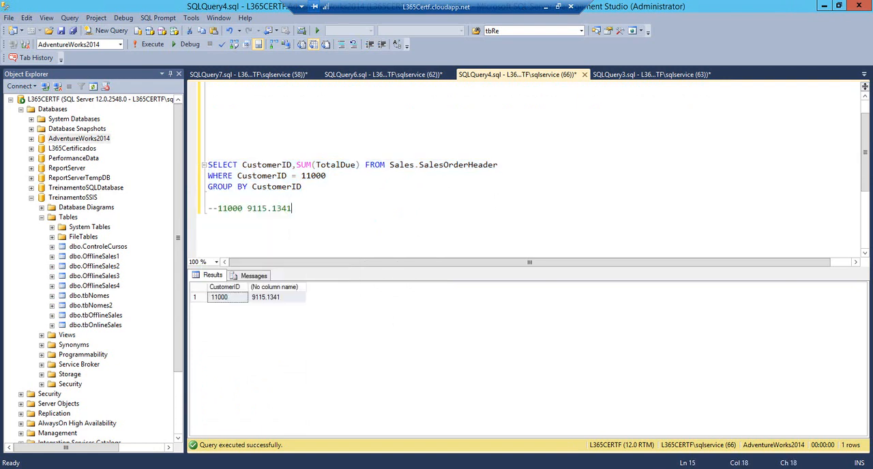
key(alt+Tab)
key(shift+Home)
key(ctrl+c)
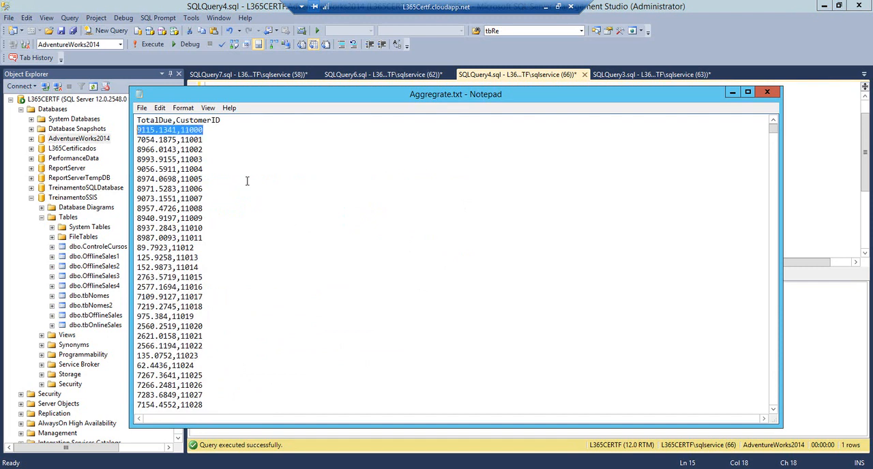
key(alt+Tab)
key(Return)
key(ctrl+v)
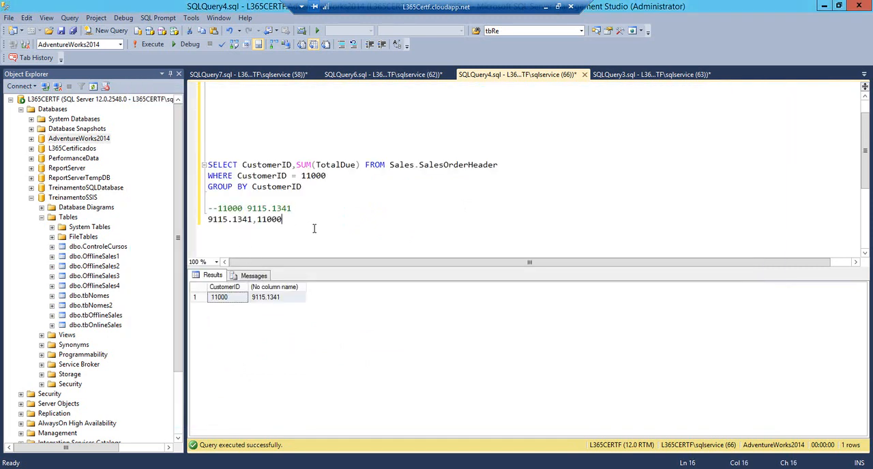
click(249, 219)
Switch back to Visual Studio, stop debugging and open the Data Conversion.dtsx package
mouse_move(179, 468)
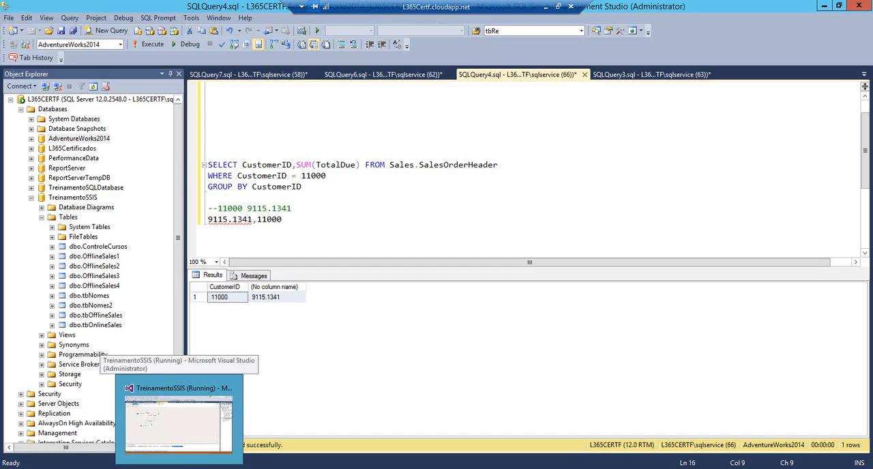
click(175, 405)
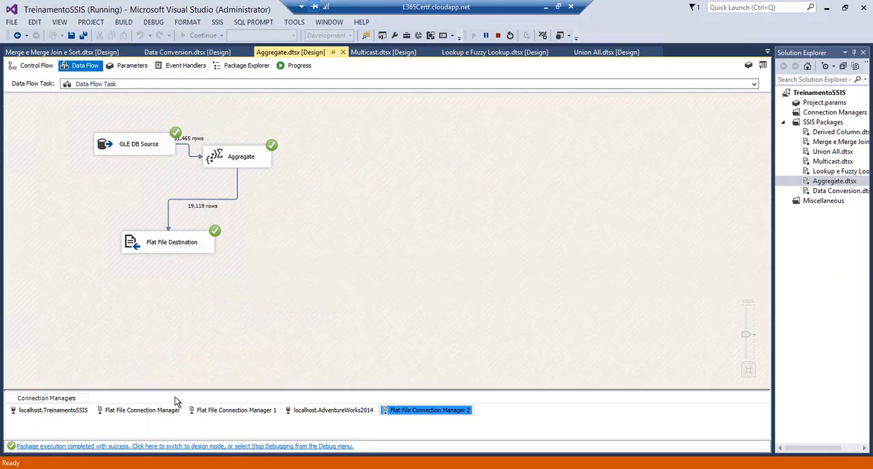
click(498, 35)
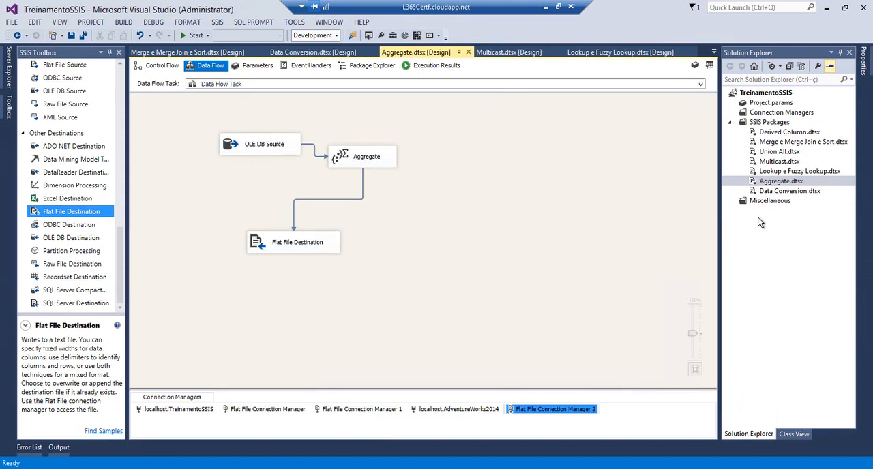
double_click(755, 192)
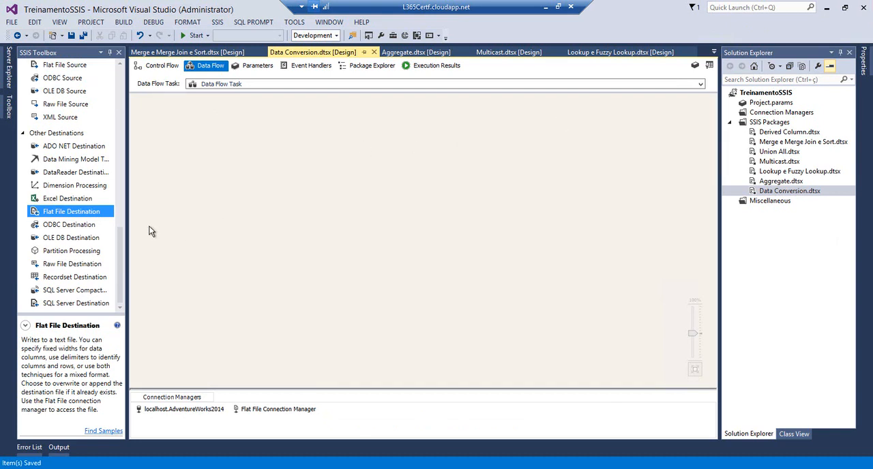
Add a Data Conversion, an OLE DB Source above it and a Flat File Destination below it to the data flow
click(120, 208)
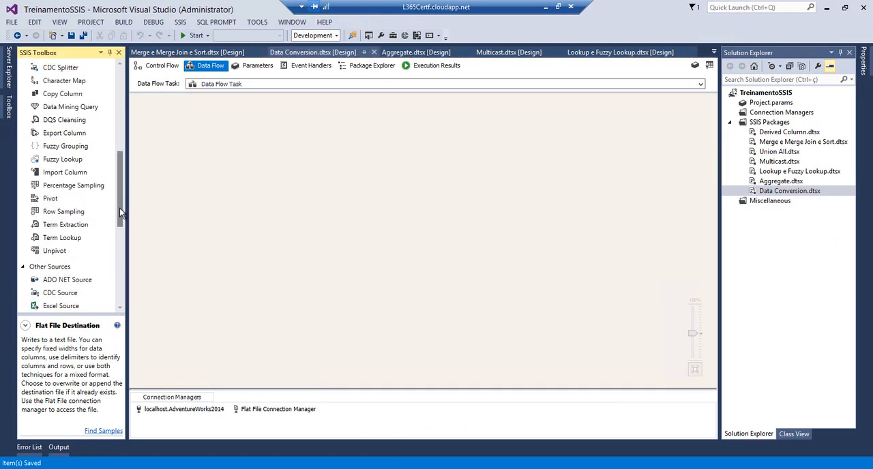
drag(120, 194, 122, 109)
drag(65, 148, 211, 177)
drag(121, 128, 113, 237)
scroll(102, 240, down, 3)
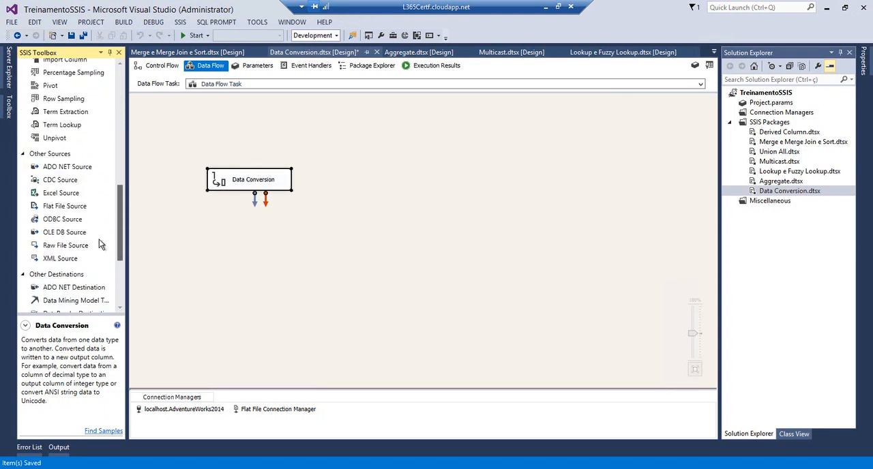
drag(67, 212, 181, 128)
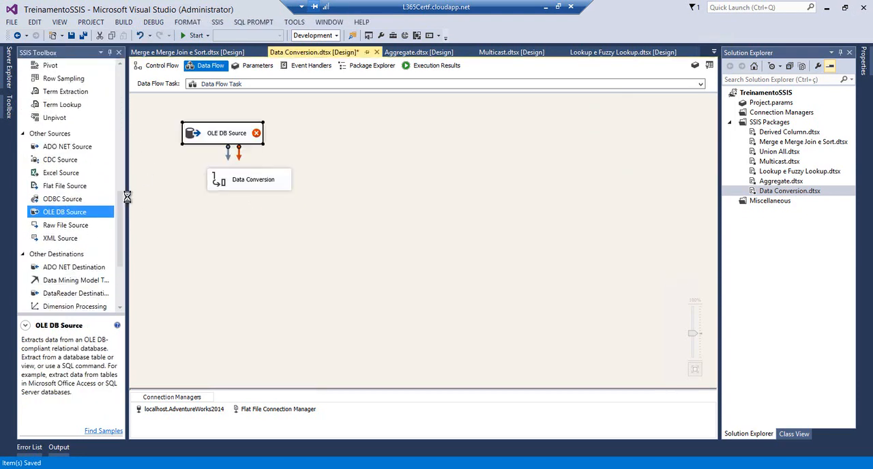
scroll(115, 240, down, 2)
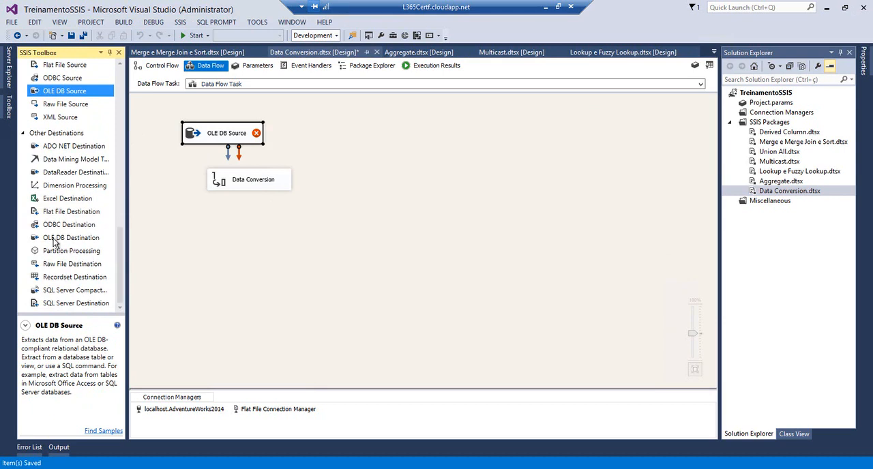
drag(71, 212, 198, 233)
Connect the OLE DB Source output to the Data Conversion and select the Data Conversion
click(226, 144)
drag(223, 146, 231, 180)
click(253, 186)
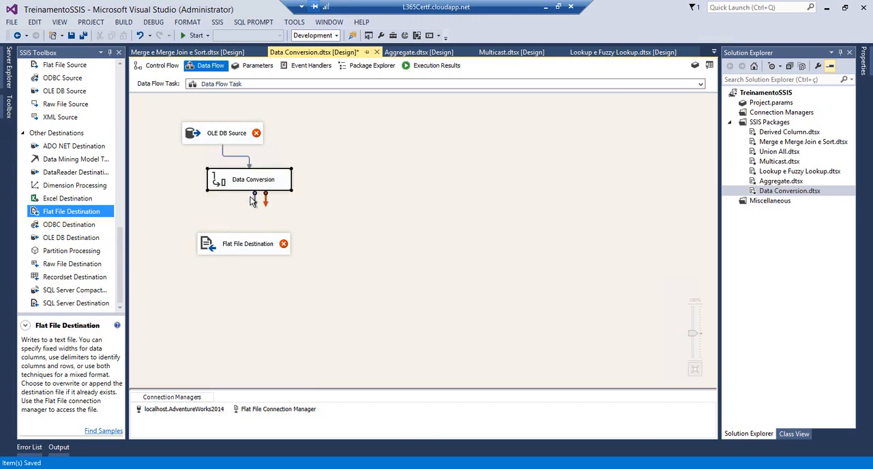
Set the OLE DB Source on AdventureWorks2014 to SQL command access with the query "select getdate() as DateTime"
double_click(223, 136)
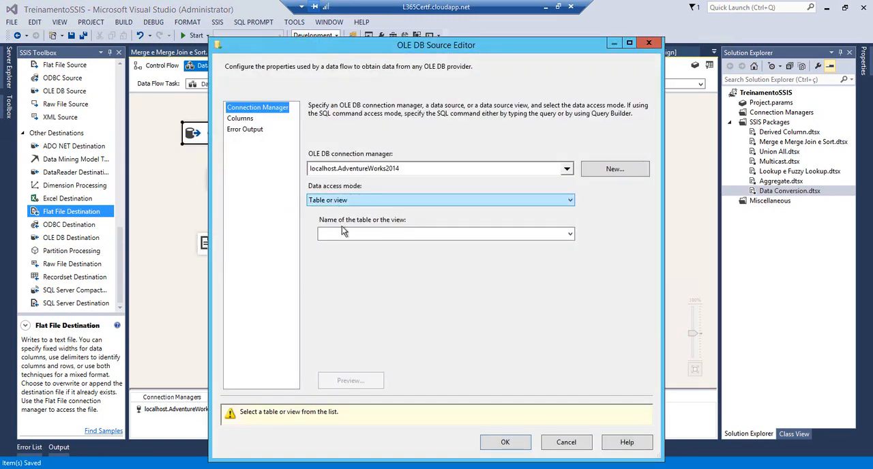
click(341, 200)
click(344, 234)
click(355, 264)
text(select get)
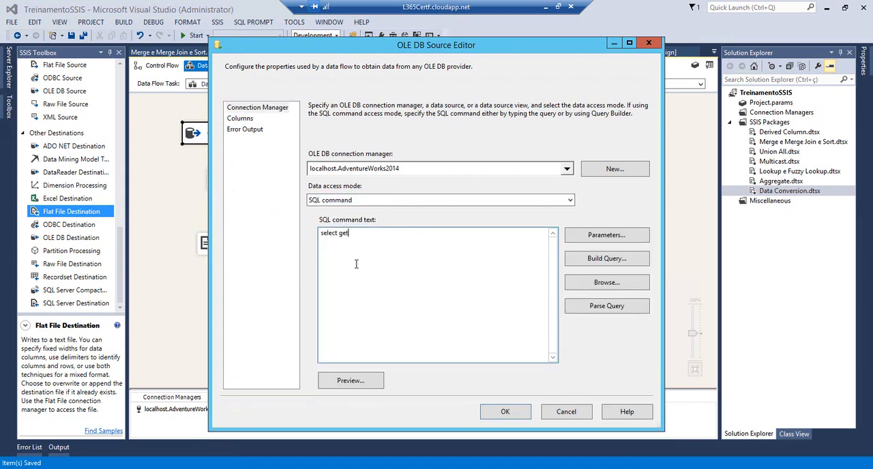
text(date() as DateTime)
Preview the source query with the DateTime column widened to fit, and accept the OLE DB Source settings
click(354, 382)
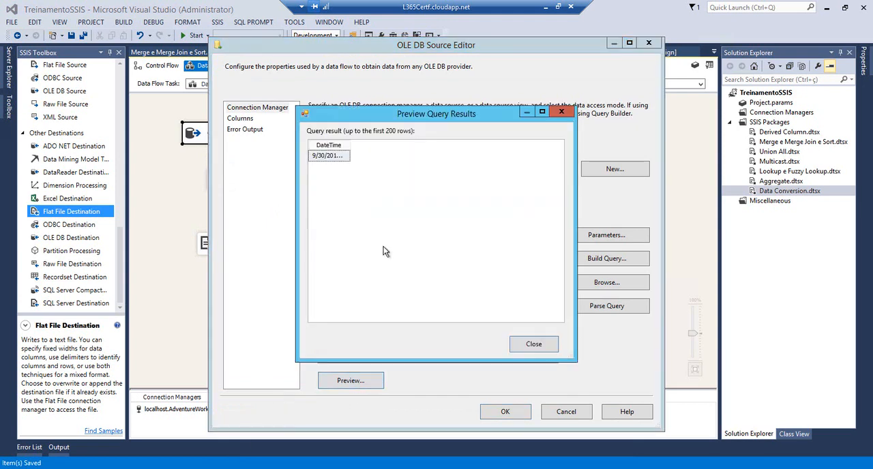
double_click(350, 145)
click(532, 344)
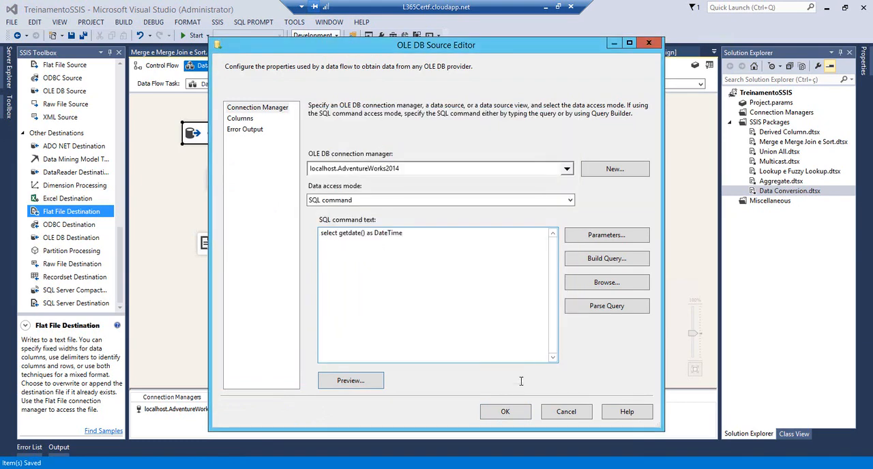
click(504, 411)
Select the DateTime input column in the Data Conversion and set its data type to database date [DT_DBDATE]
double_click(221, 180)
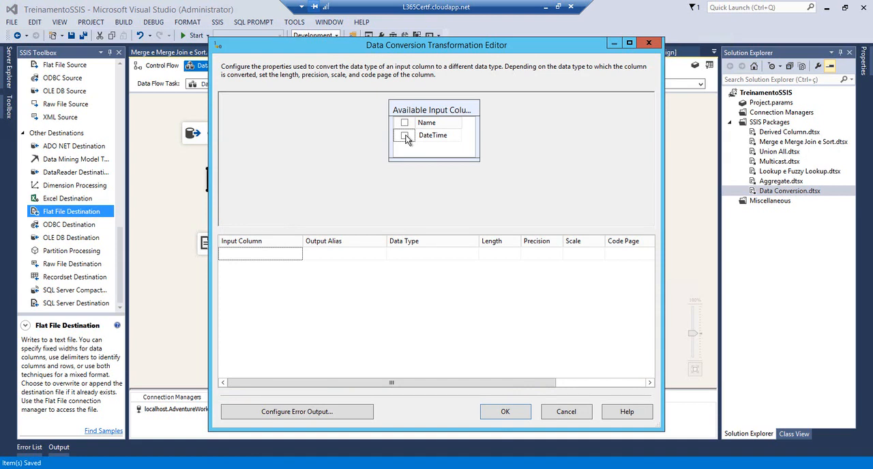
click(405, 136)
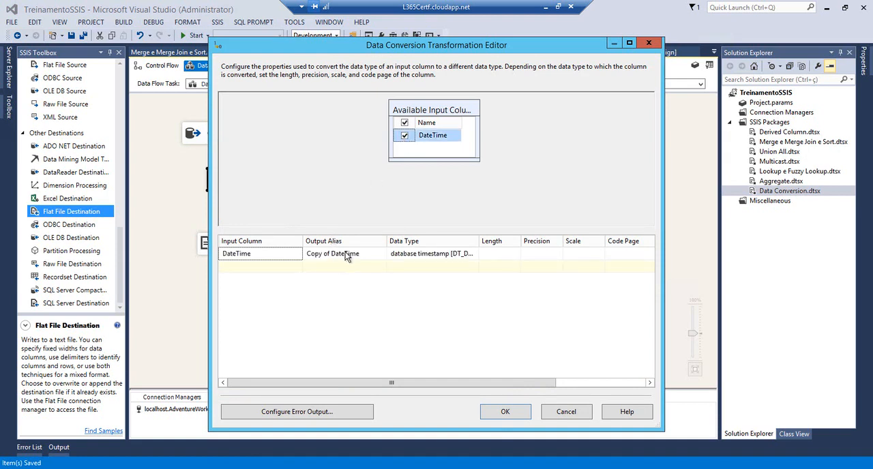
drag(478, 242, 547, 244)
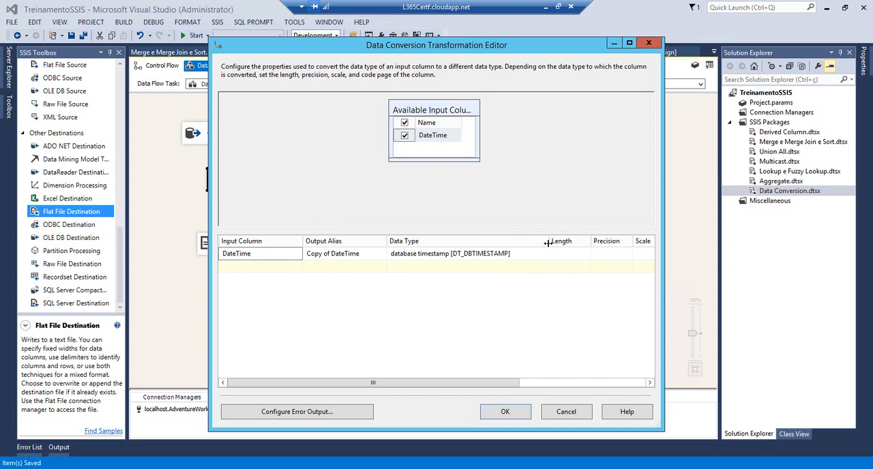
click(539, 254)
click(544, 254)
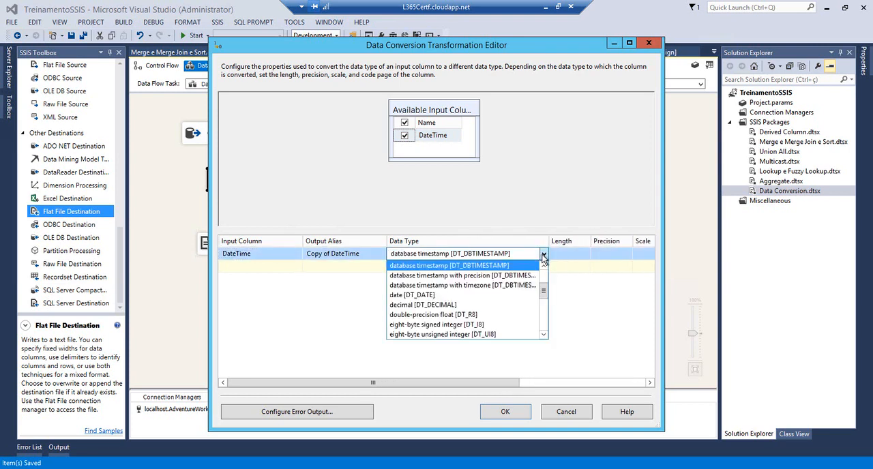
click(546, 266)
click(546, 267)
click(546, 267)
click(546, 267)
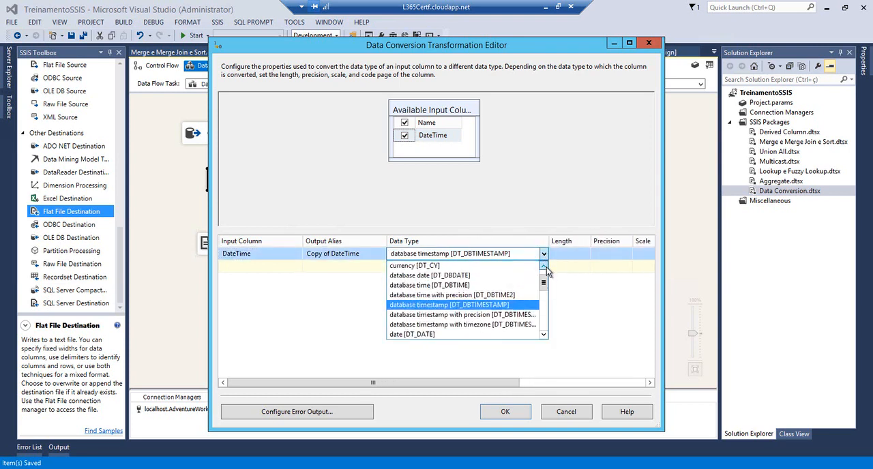
click(544, 266)
click(544, 266)
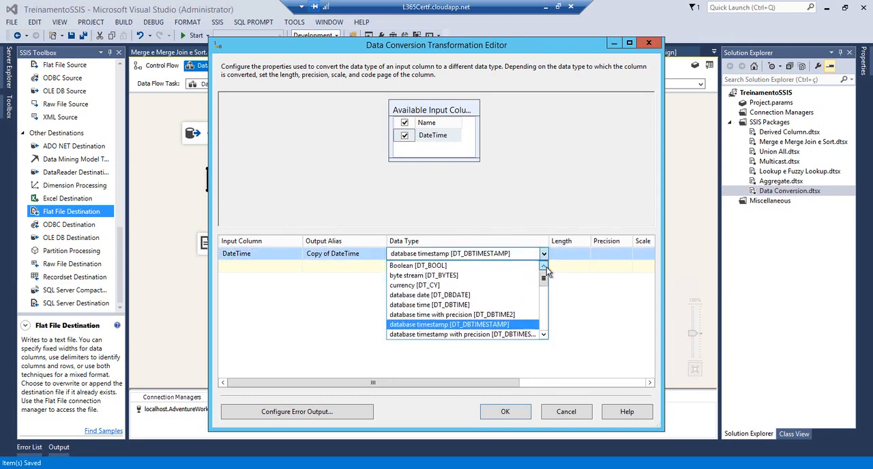
click(436, 298)
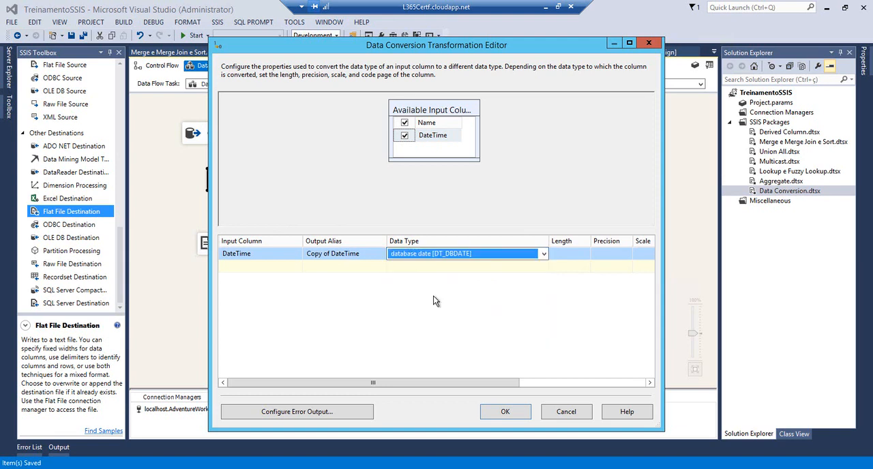
Set the converted column's output alias to Date and accept the Data Conversion settings
click(352, 255)
text(Date)
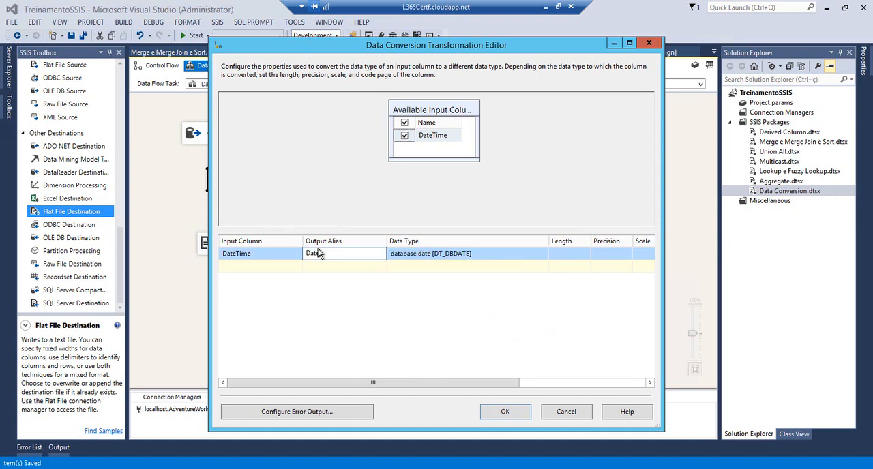
click(503, 412)
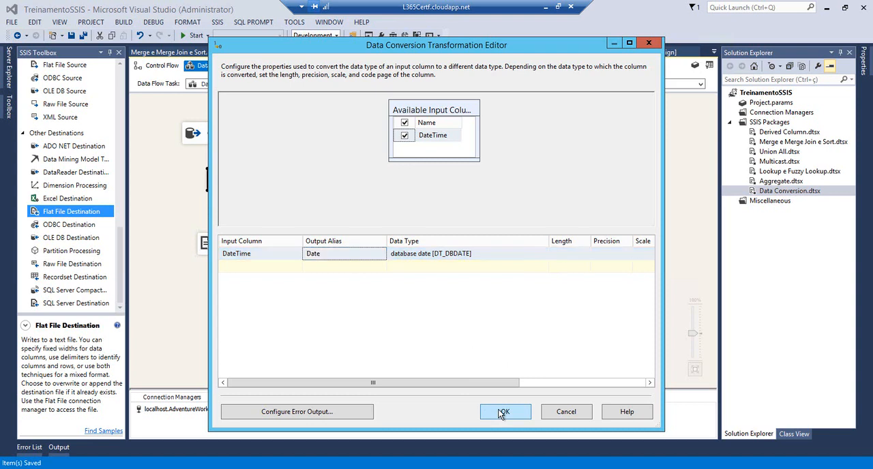
Cancel the Flat File Destination settings, delete the existing Flat File Connection Manager and save the package
double_click(249, 247)
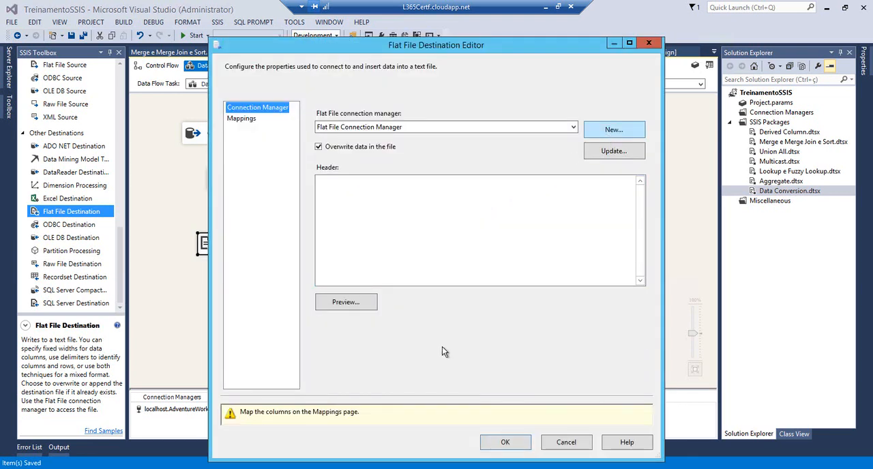
click(564, 444)
click(249, 409)
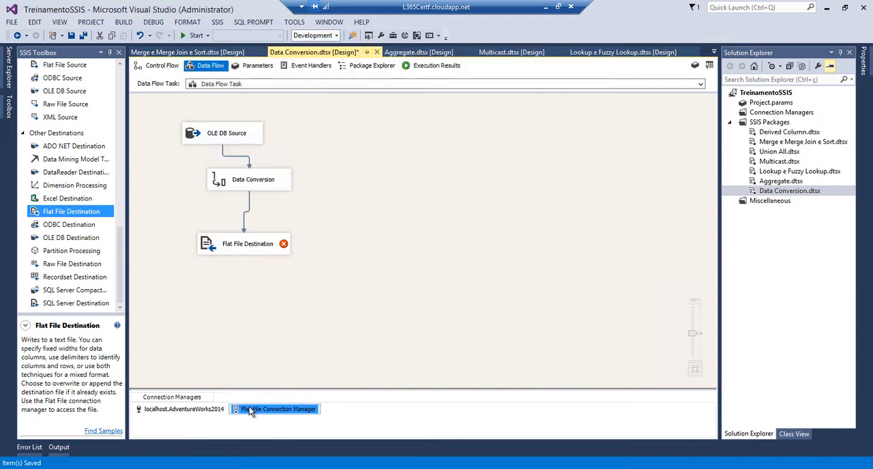
key(Delete)
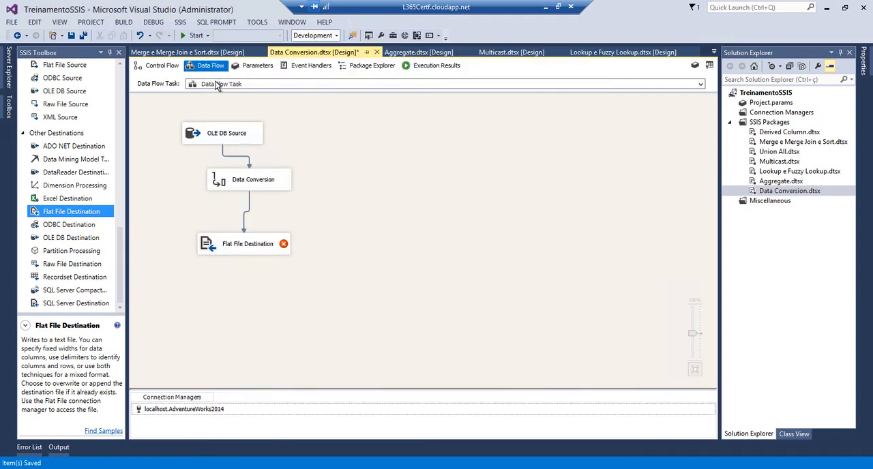
click(72, 36)
Create a new delimited connection manager for the Flat File Destination with C:\temp\DataConversion.txt as its file
double_click(203, 242)
click(622, 132)
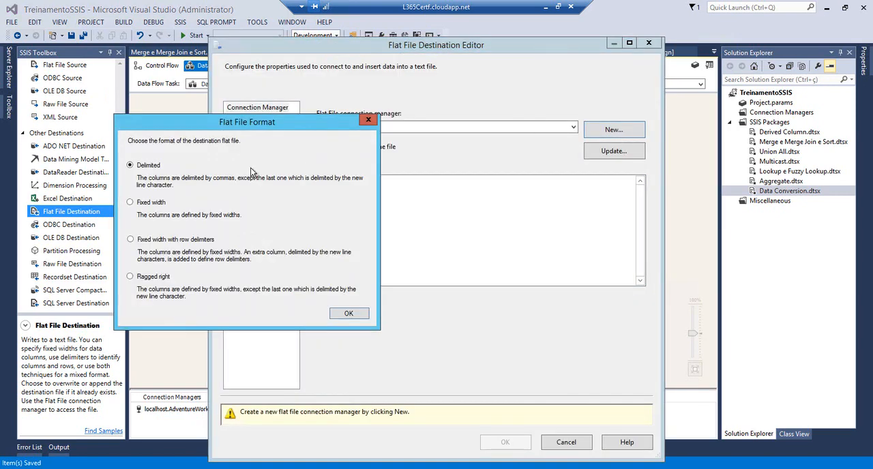
click(337, 319)
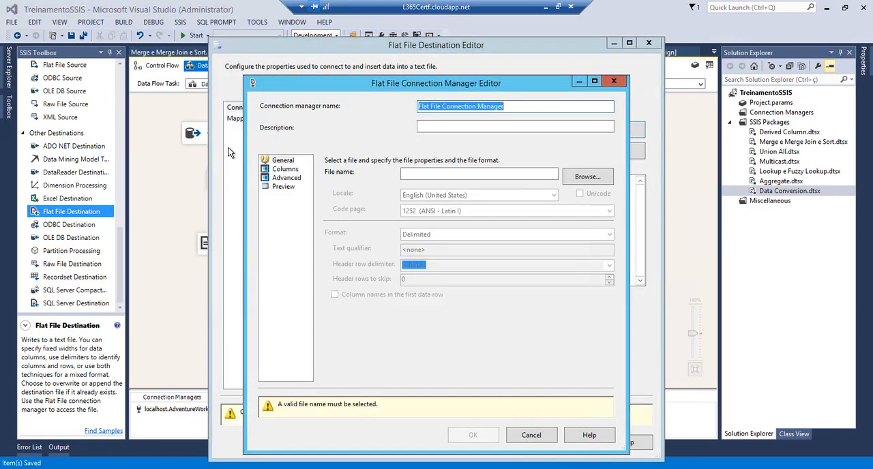
click(587, 176)
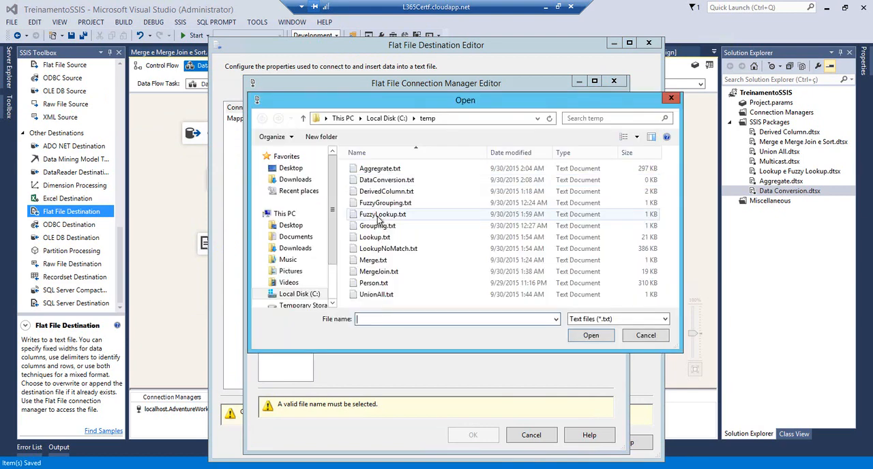
click(369, 180)
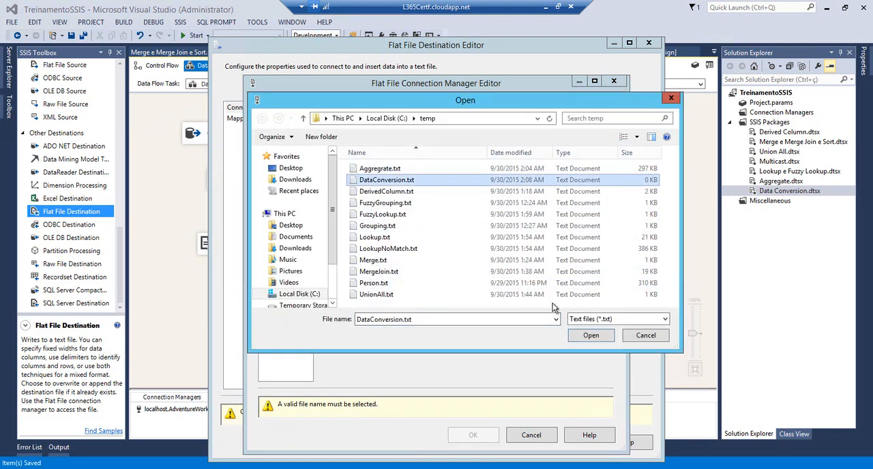
click(590, 334)
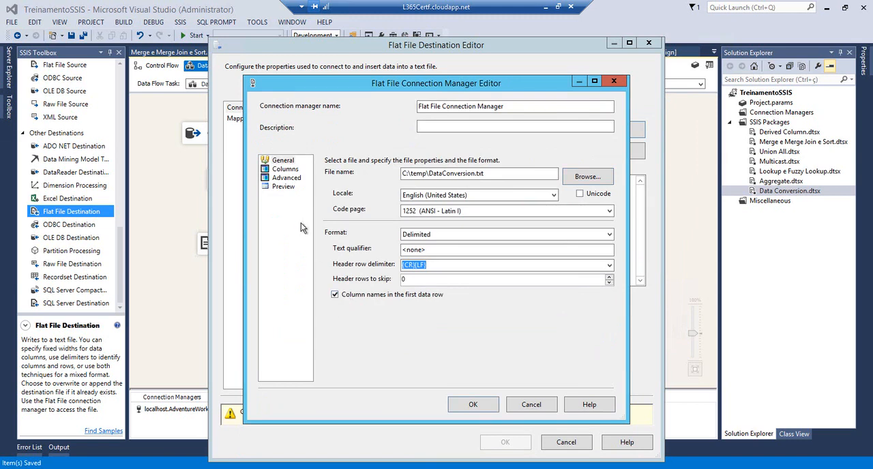
Check and accept the connection's columns, and accept the destination mappings for DateTime and Date
click(285, 169)
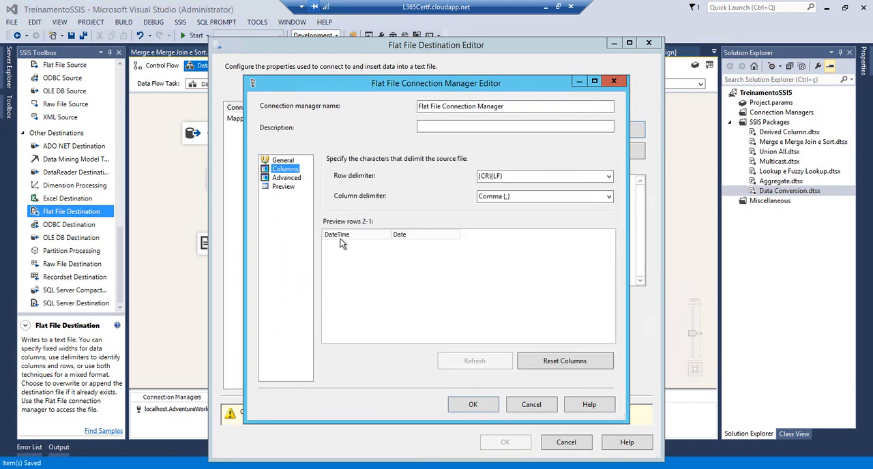
click(471, 405)
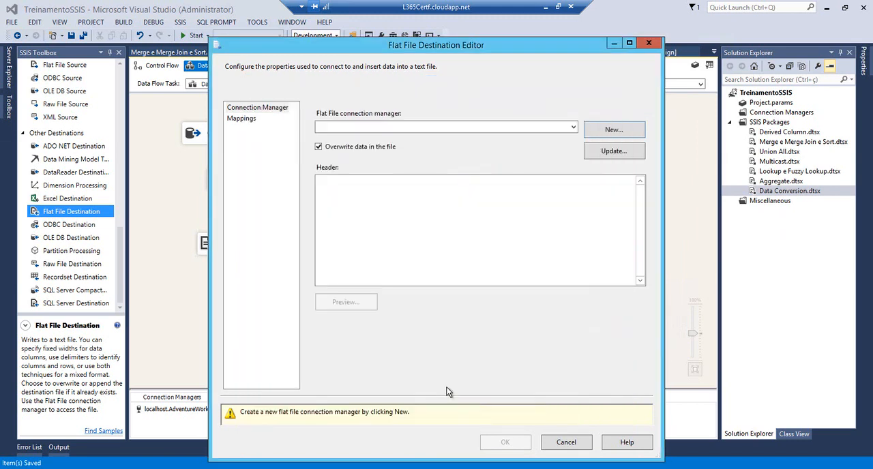
click(245, 119)
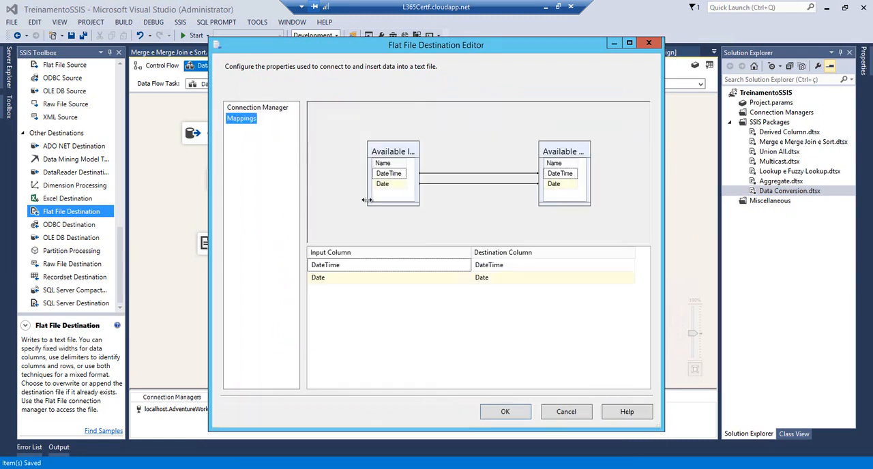
click(505, 412)
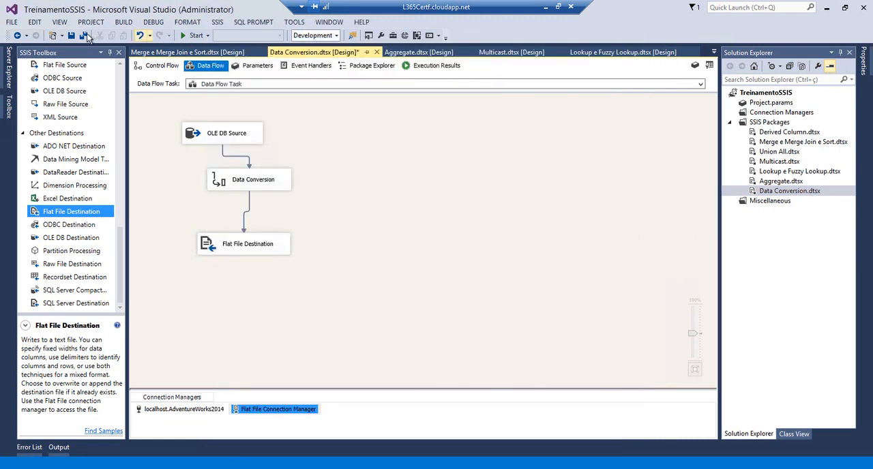
Run the package, inspect the DateTime and Date values written to DataConversion.txt, and stop debugging
click(194, 38)
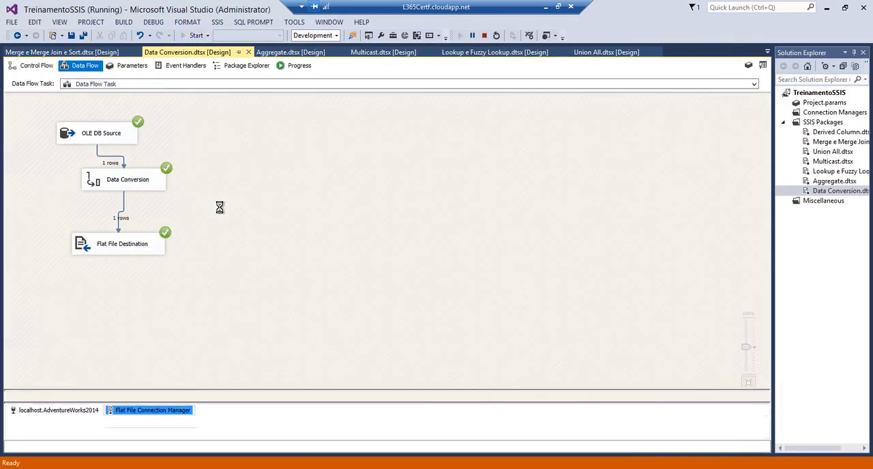
mouse_move(92, 426)
click(65, 424)
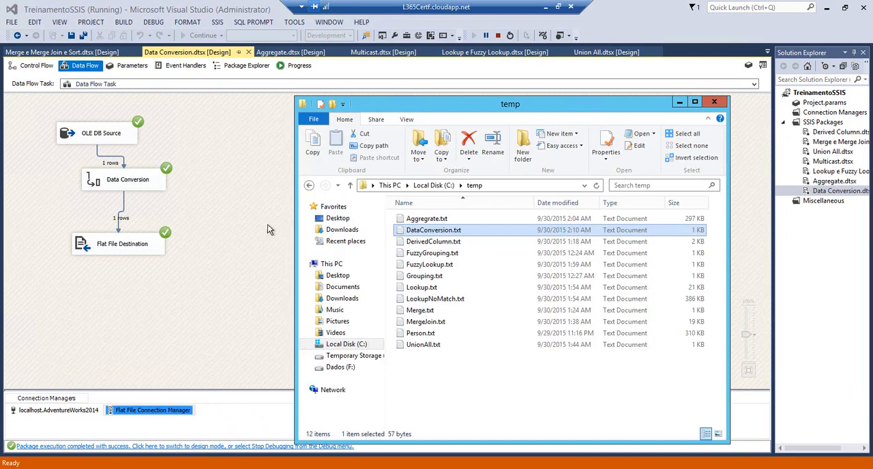
double_click(403, 232)
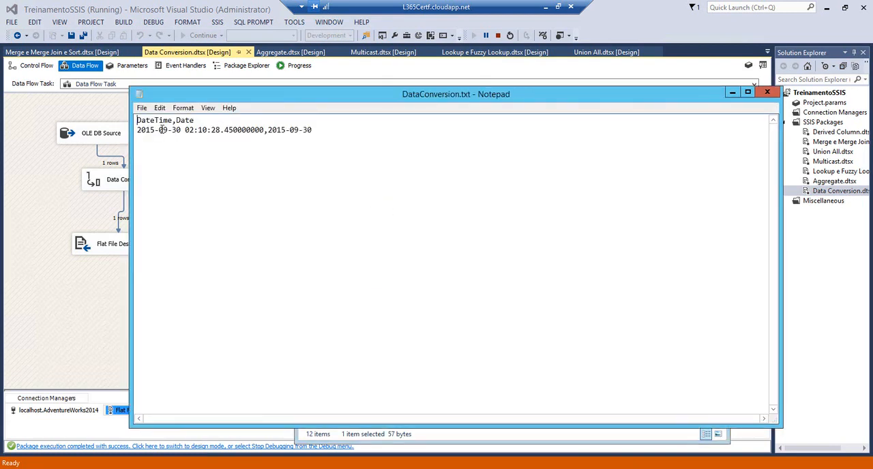
drag(163, 129, 315, 130)
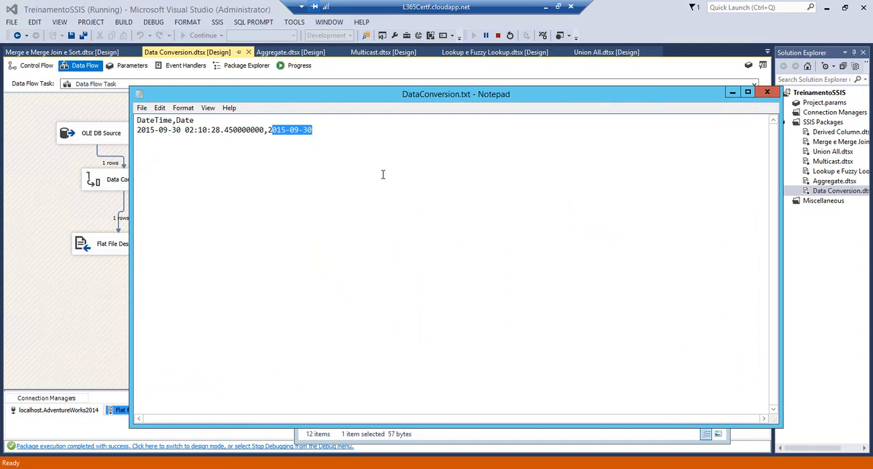
click(764, 94)
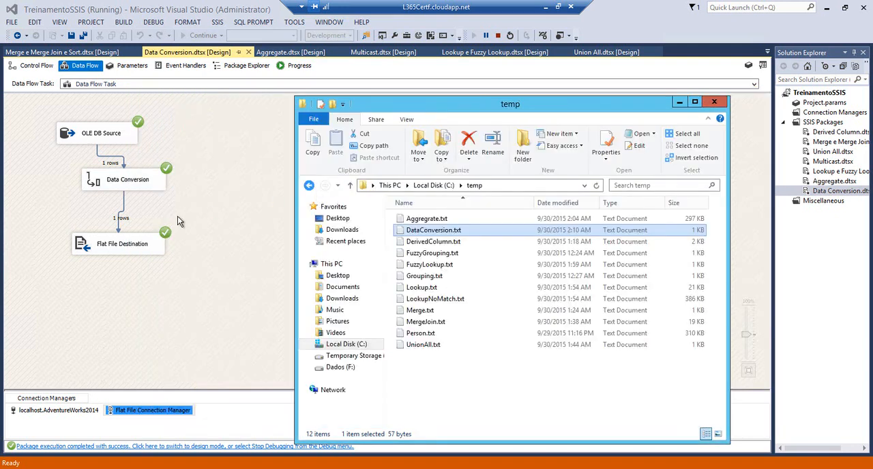
click(177, 216)
click(498, 34)
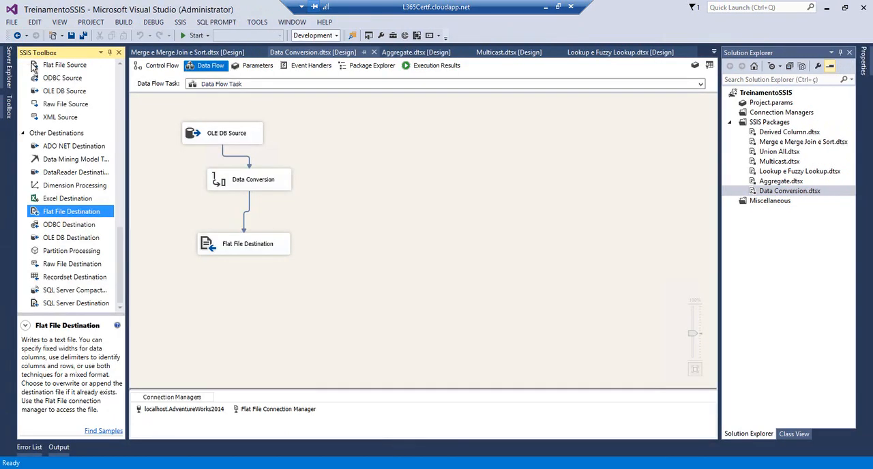
Add an Execute SQL Task to the control flow and arrange it to the right of the Data Flow Task
click(119, 86)
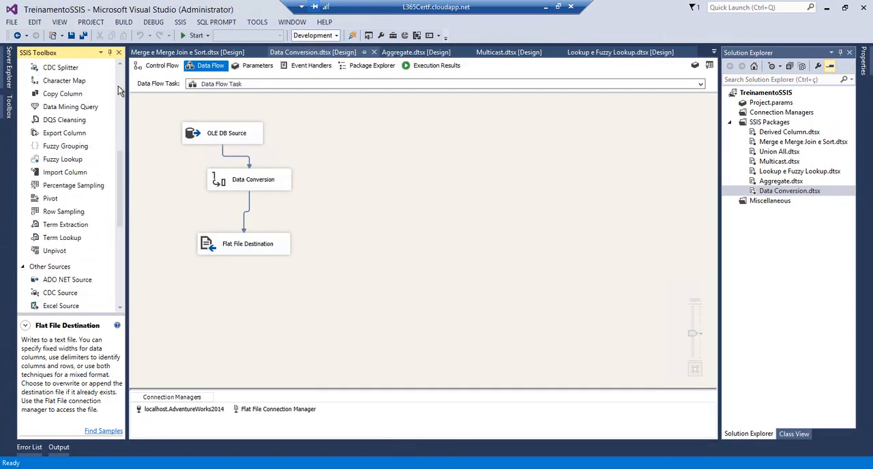
click(119, 86)
click(150, 68)
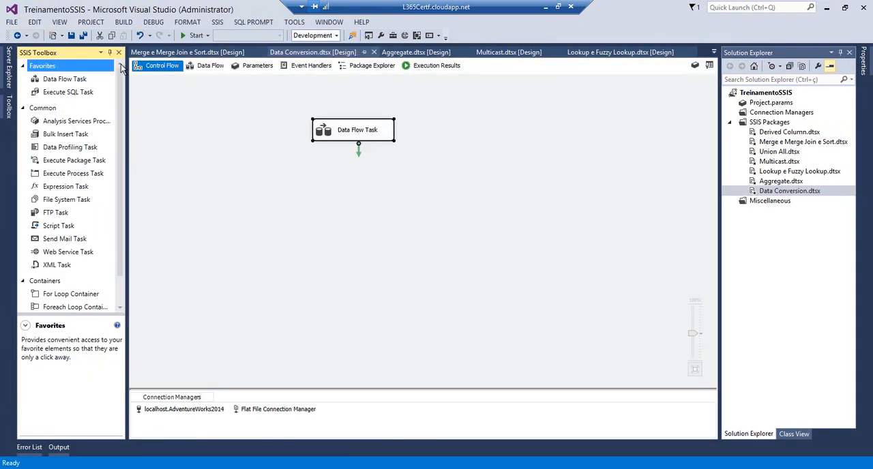
click(66, 81)
drag(56, 92, 445, 185)
drag(335, 138, 208, 109)
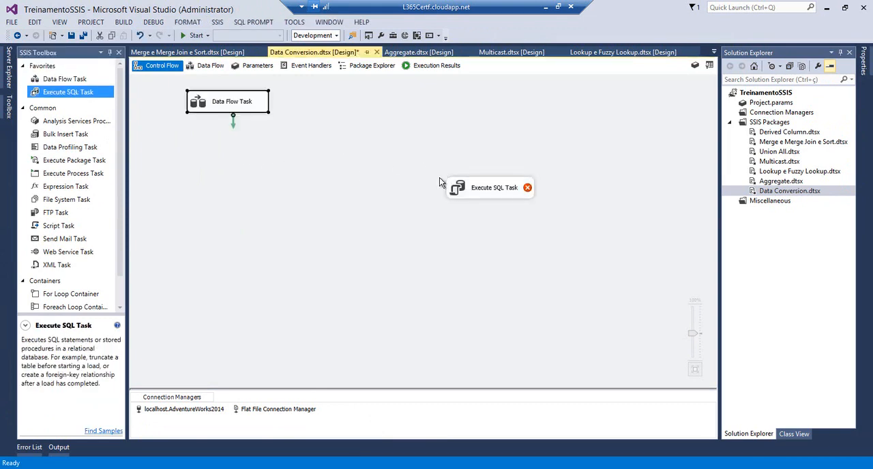
drag(456, 182, 367, 116)
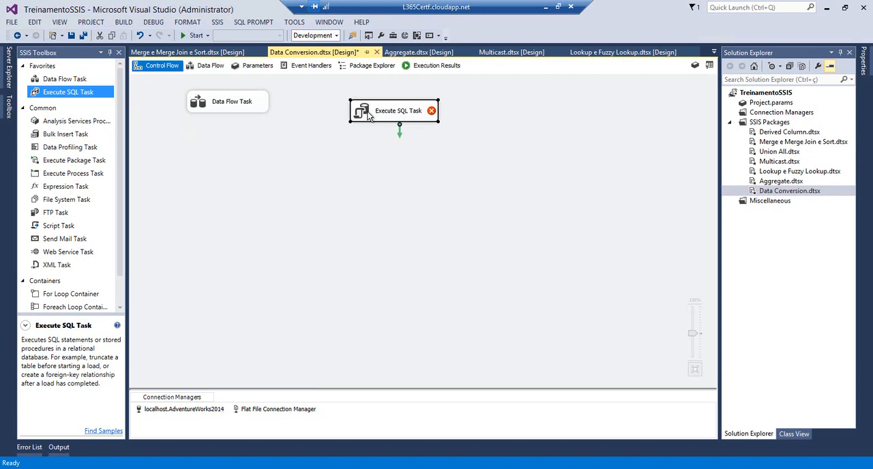
Set the Execute SQL Task's connection to localhost.AdventureWorks2014
double_click(368, 116)
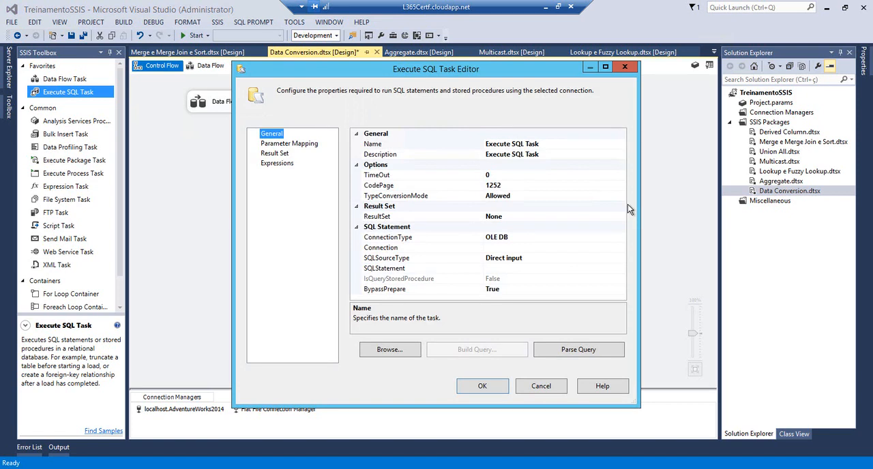
click(617, 250)
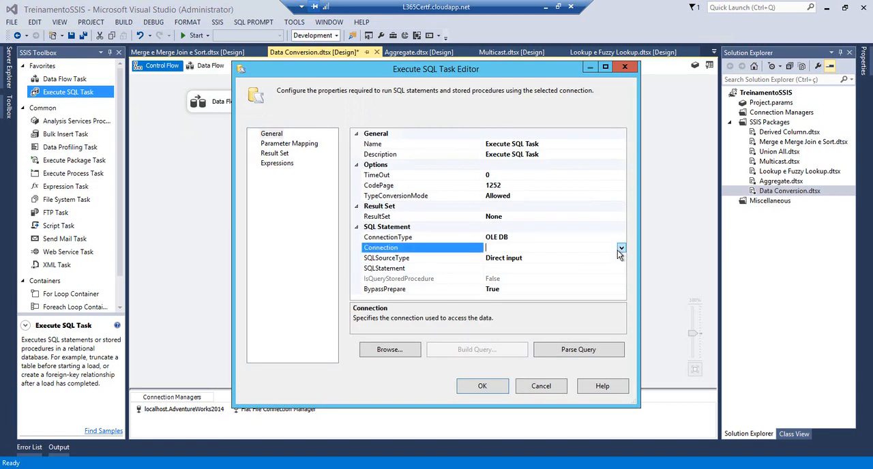
click(617, 249)
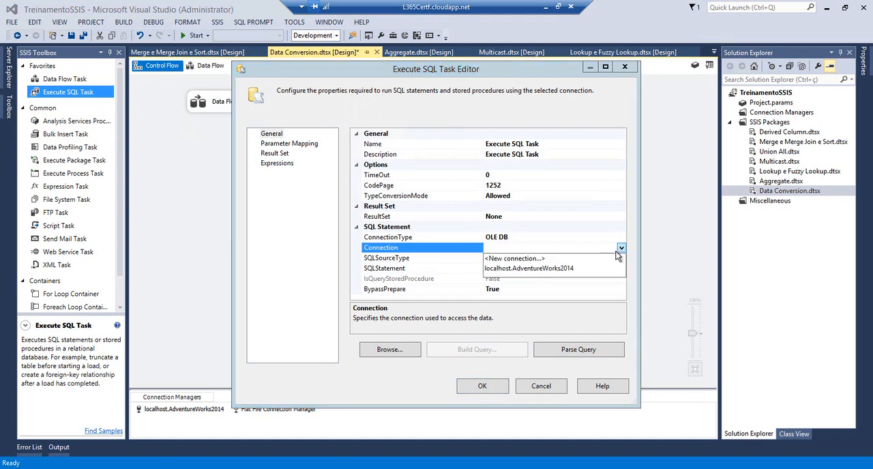
click(600, 268)
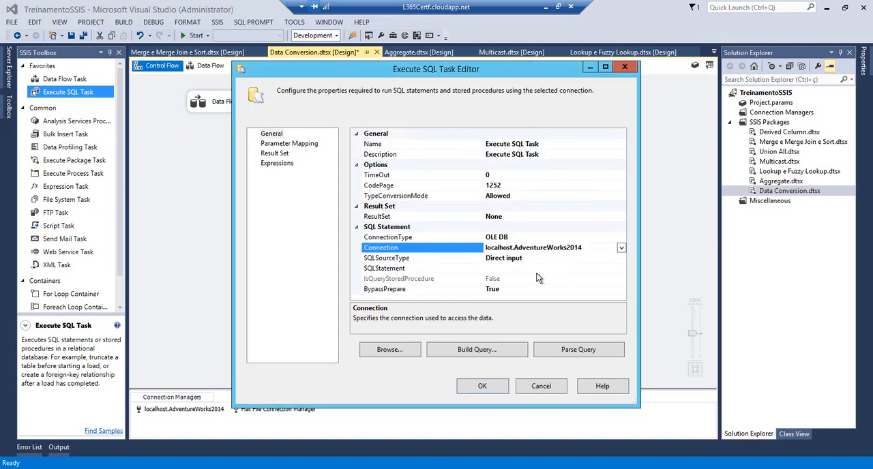
Open the Execute SQL Task's SQL statement for editing and enter "exec sp_cycleerrorlog"
click(536, 269)
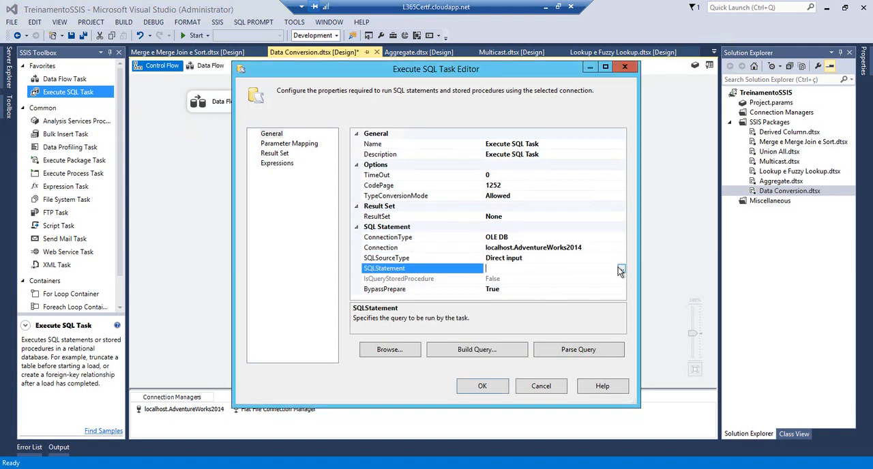
click(620, 268)
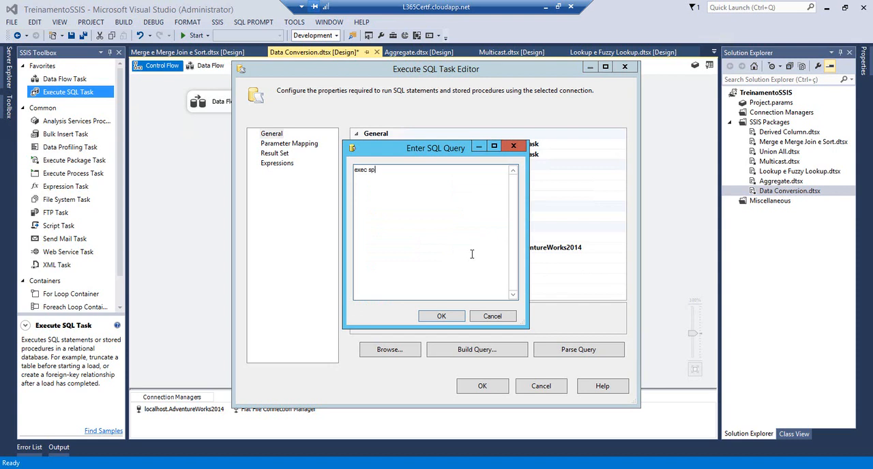
text(_cycleerrorlog)
key(ctrl+a)
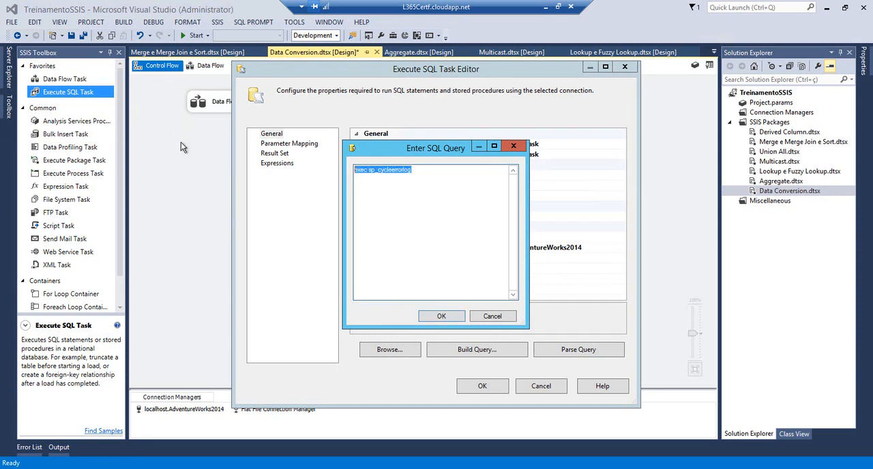
Switch to SQL Server Management Studio and replace the contents of SQLQuery4.sql with "EXEC sp_cycle_errorlog"
key(alt+Tab)
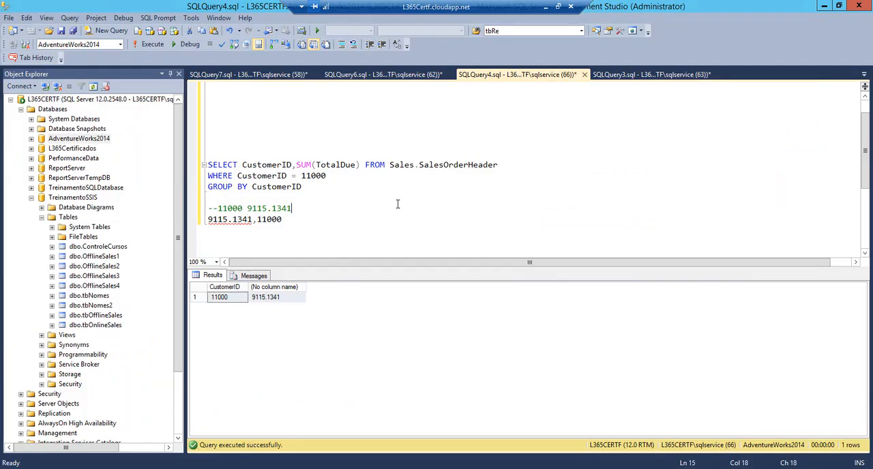
key(ctrl+a)
key(Delete)
text(EXEC sp_c)
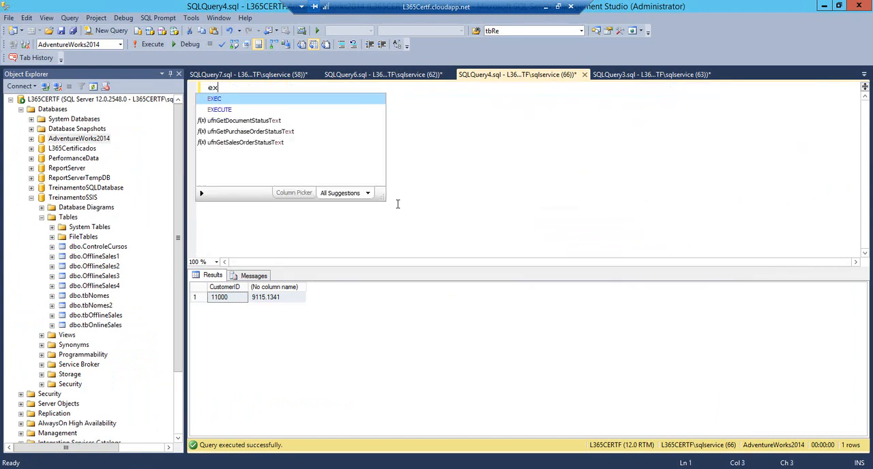
text(y)
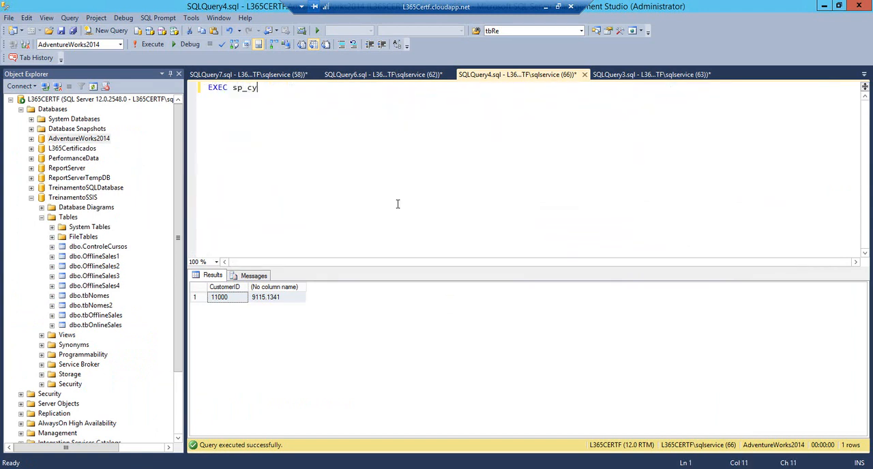
text(cleerrorlog)
key(Left)
key(Left)
key(Left)
key(Left)
key(Left)
key(Left)
text(_)
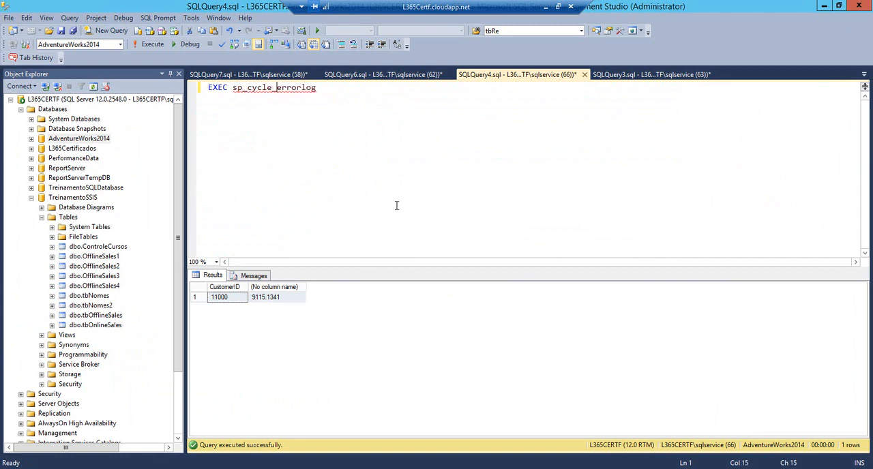
Add "xp_readerrorlog" above the EXEC sp_cycle_errorlog statement and execute only that line
key(Home)
key(Return)
text(xp)
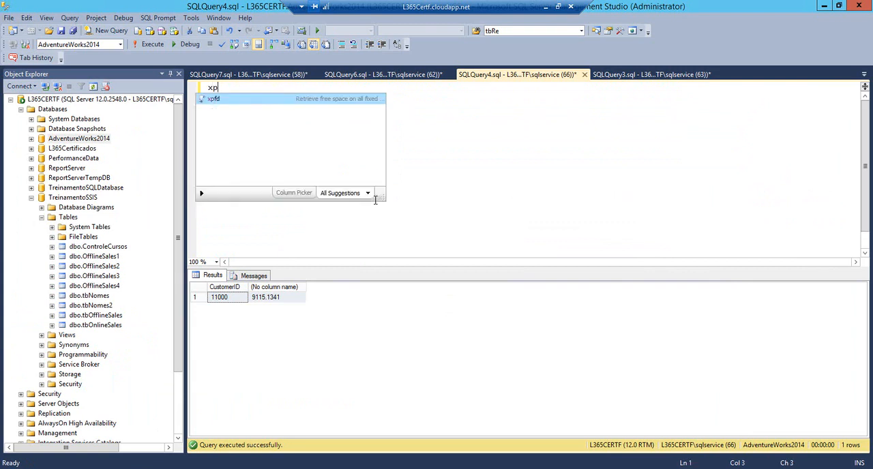
text(_readerrorlog)
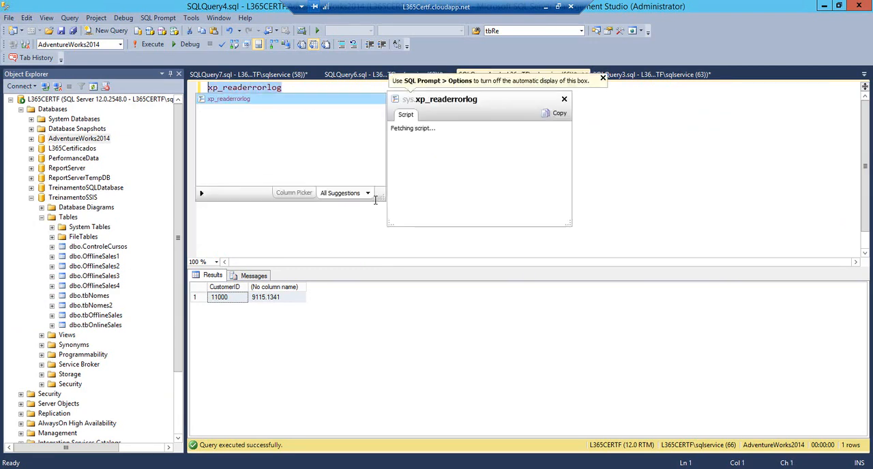
key(F5)
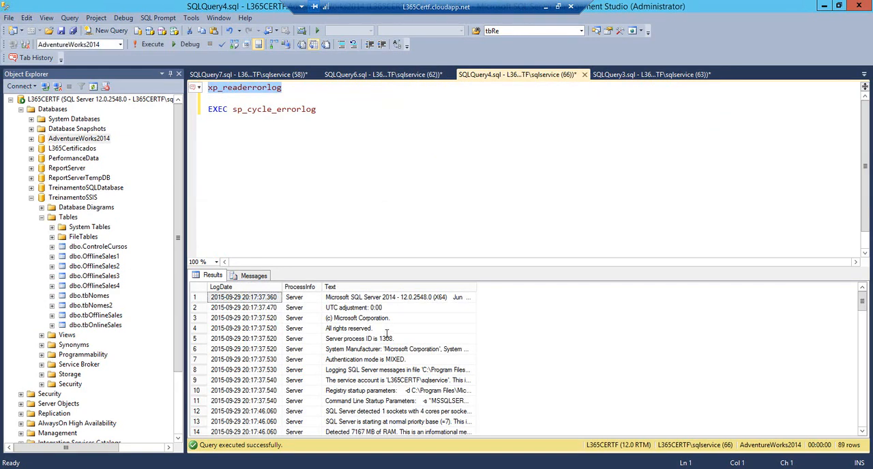
Look through the returned error log entries down to the most recent rows
click(386, 348)
key(Page_Down)
key(Page_Down)
key(Page_Down)
key(Page_Down)
key(Page_Down)
key(Page_Down)
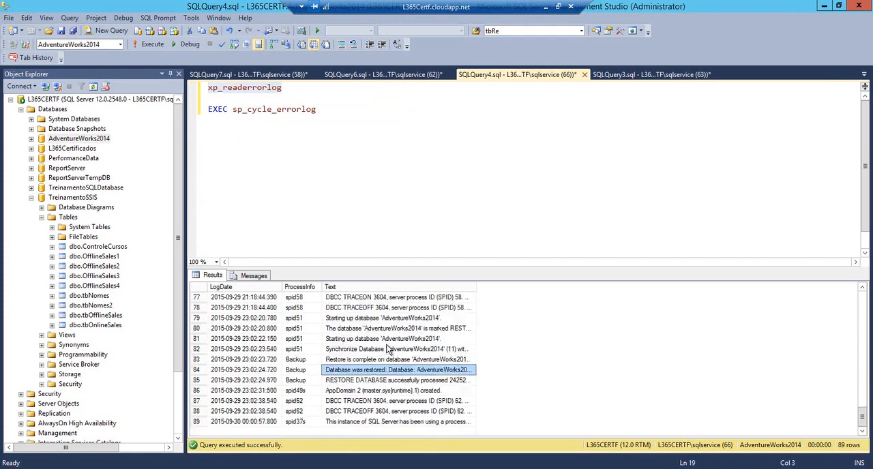
key(Page_Down)
key(Page_Up)
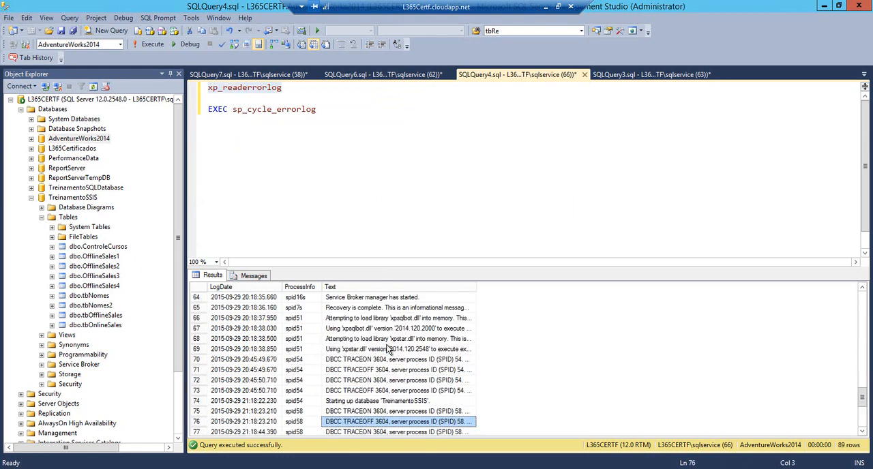
Copy "EXEC sp_cycle_errorlog" from the query into the Execute SQL Task's SQL statement in Visual Studio and accept the task settings
click(330, 108)
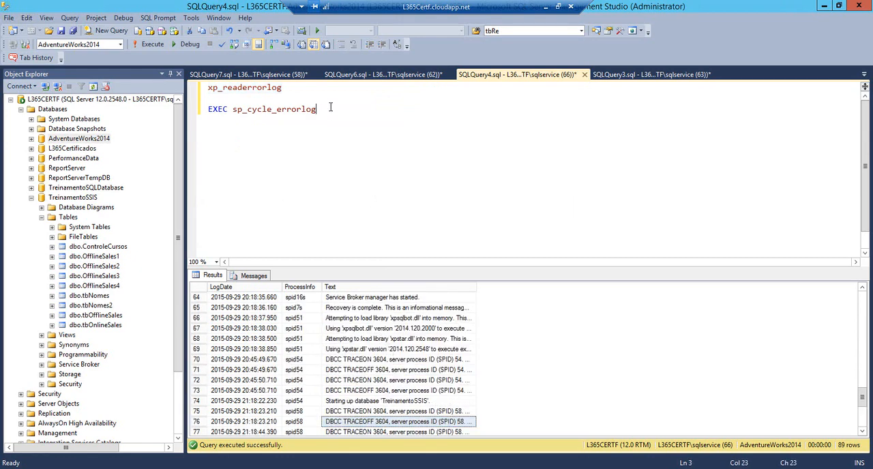
key(shift+Home)
key(ctrl+c)
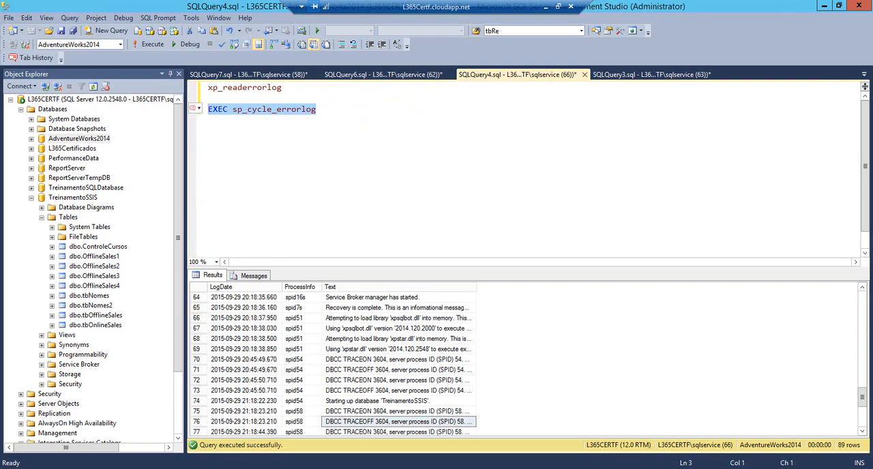
click(202, 467)
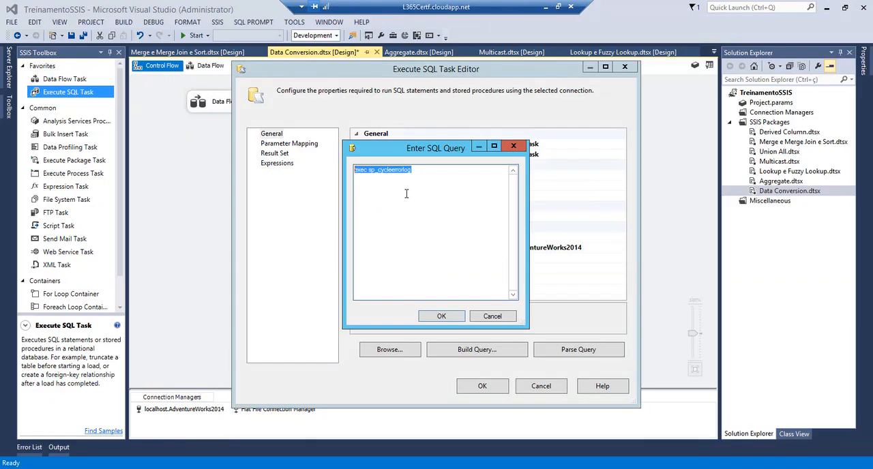
drag(440, 182, 284, 166)
key(ctrl+v)
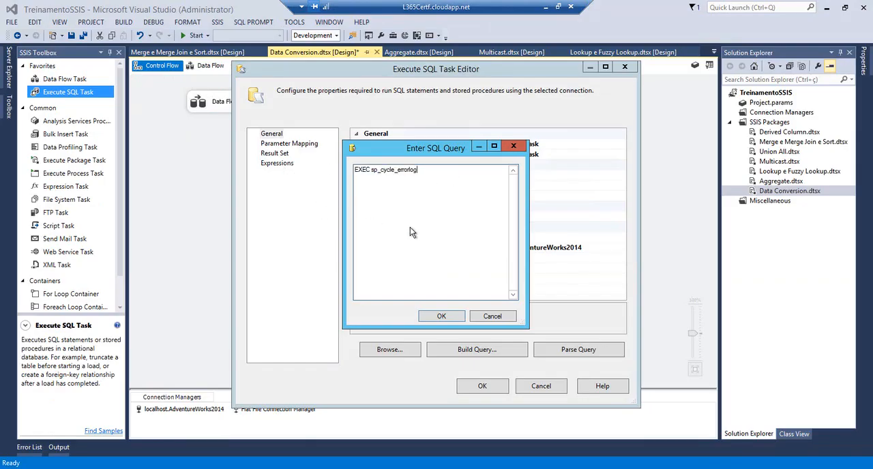
click(438, 316)
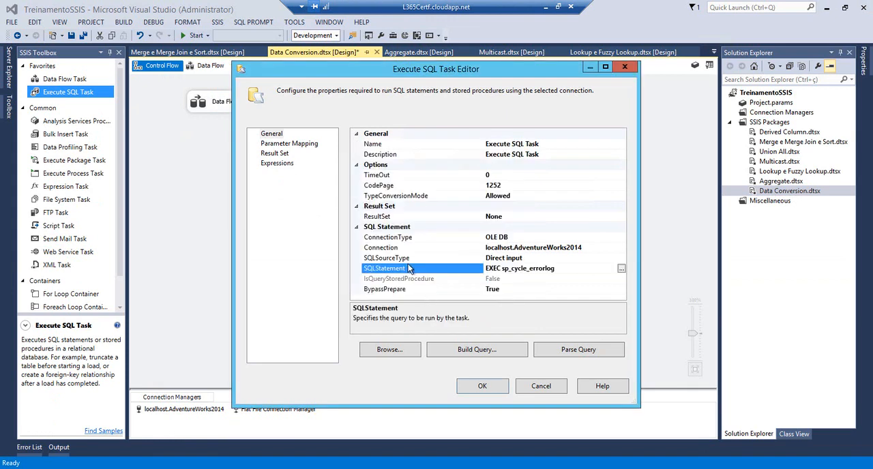
click(484, 385)
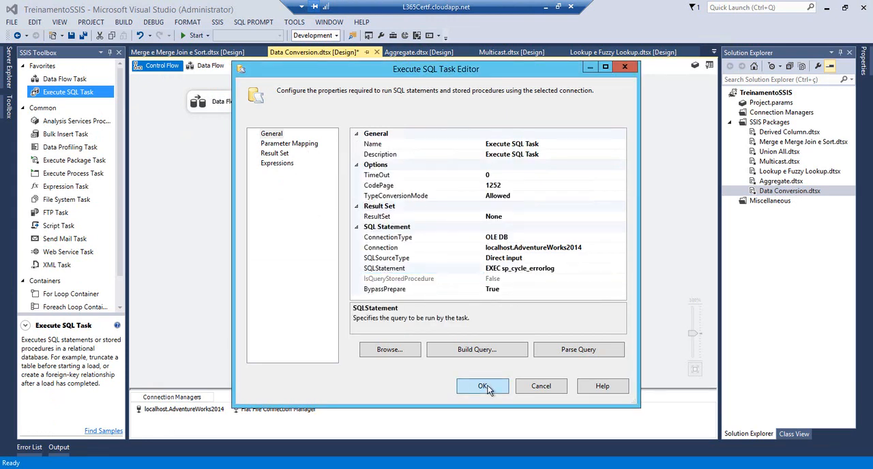
Disable the Data Flow Task, save all files, and run the Data Conversion.dtsx package
click(234, 103)
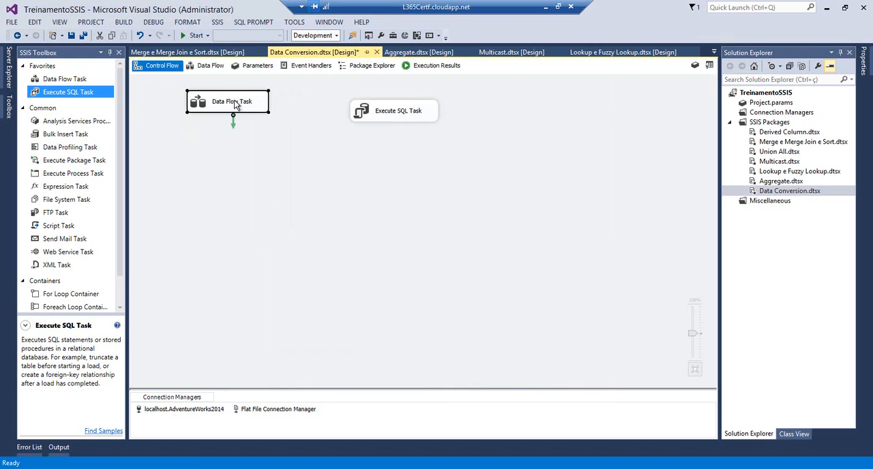
right_click(234, 102)
click(263, 119)
click(82, 35)
click(194, 36)
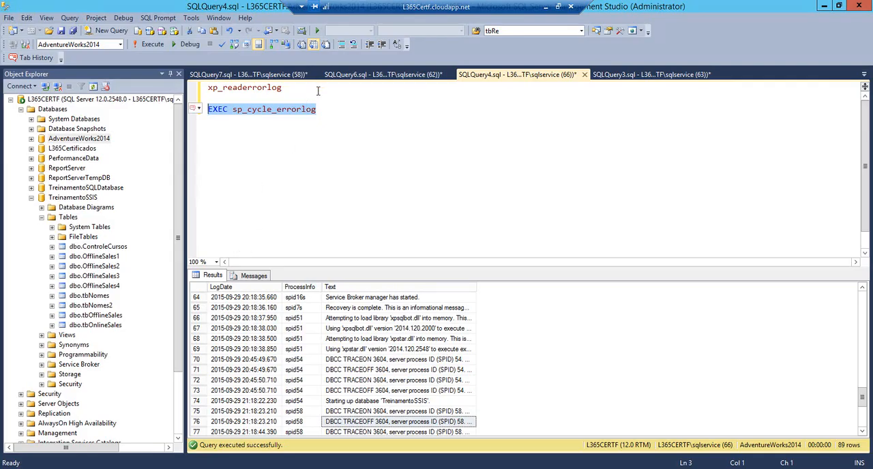
In Management Studio, execute only xp_readerrorlog again and inspect the returned log entries
click(317, 89)
key(shift+Home)
key(F5)
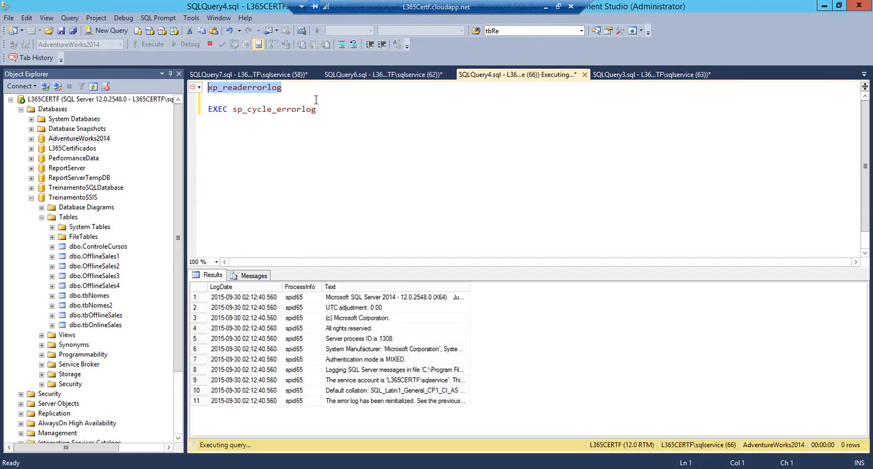
click(368, 349)
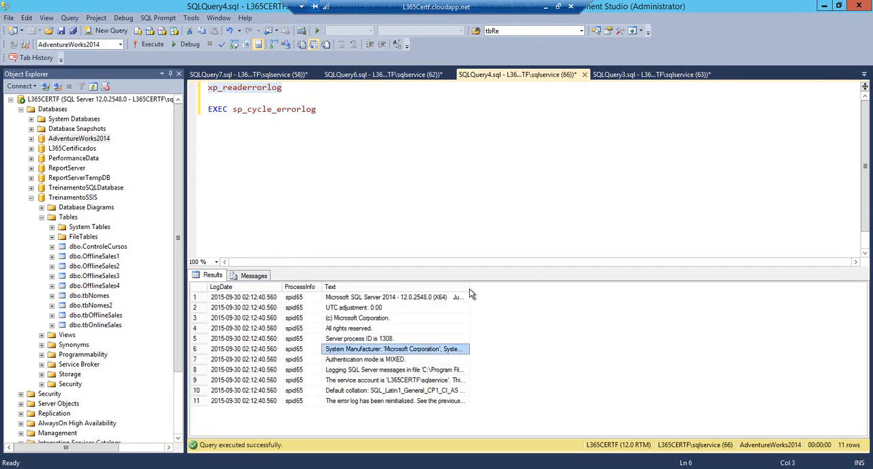
click(409, 390)
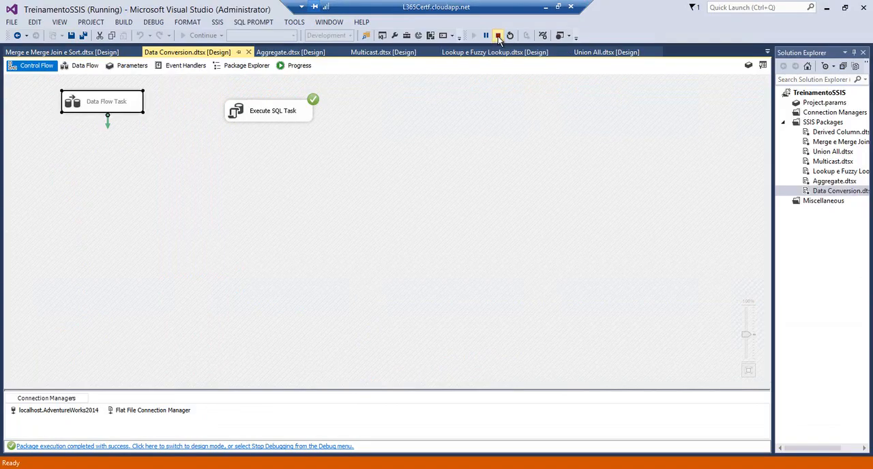
Stop debugging the package in Visual Studio, review the Execute SQL Task's general properties, and close its editor
click(499, 38)
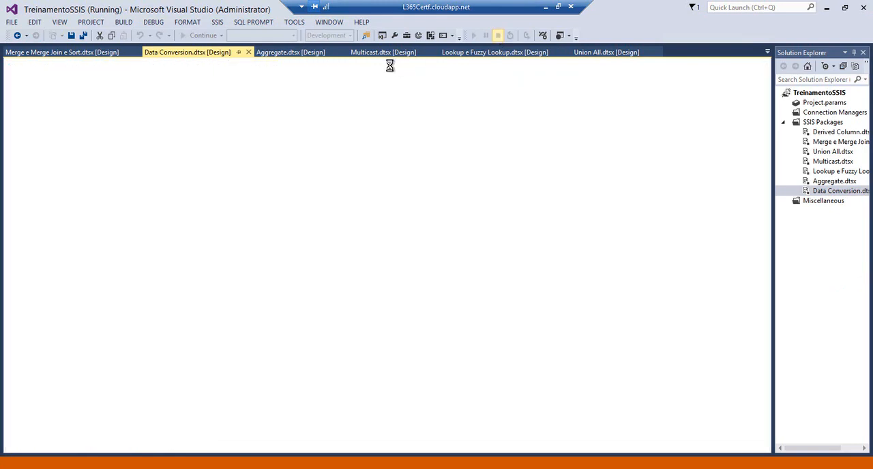
click(357, 113)
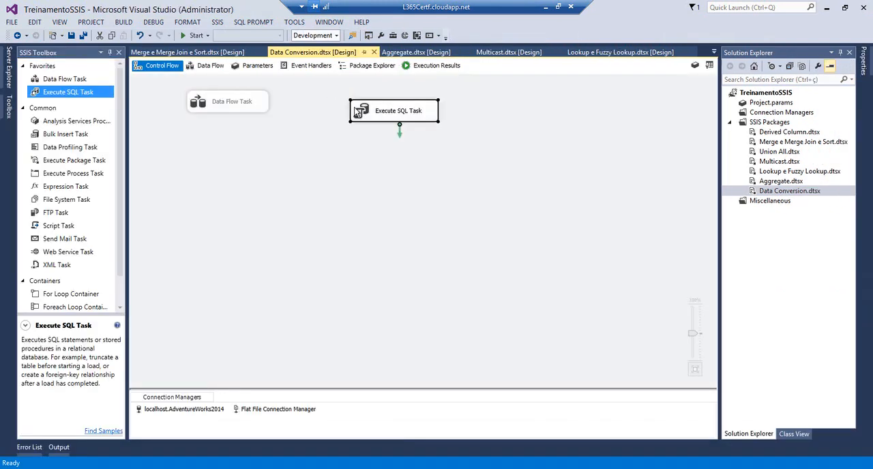
double_click(355, 113)
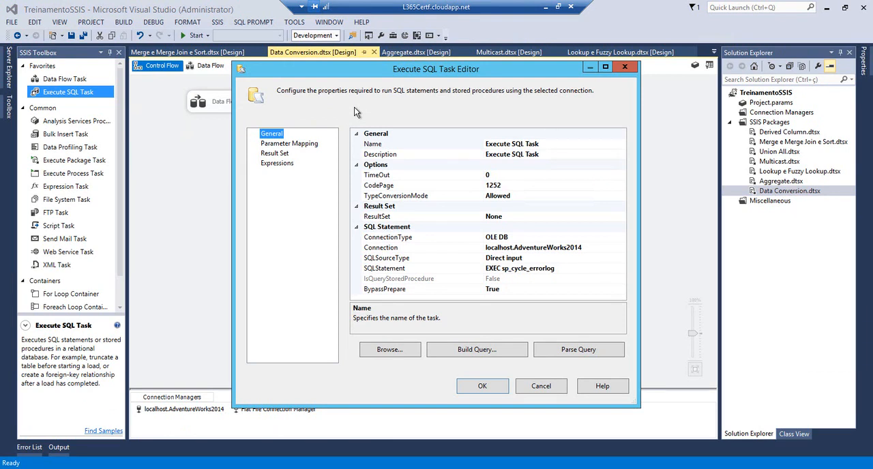
click(624, 67)
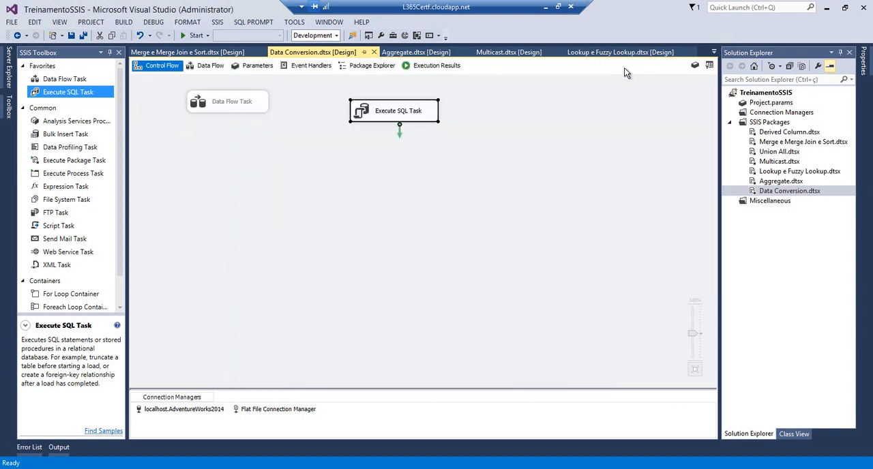
Add a Foreach Loop Container below the Execute SQL Task and connect the task to it with a precedence constraint
click(120, 184)
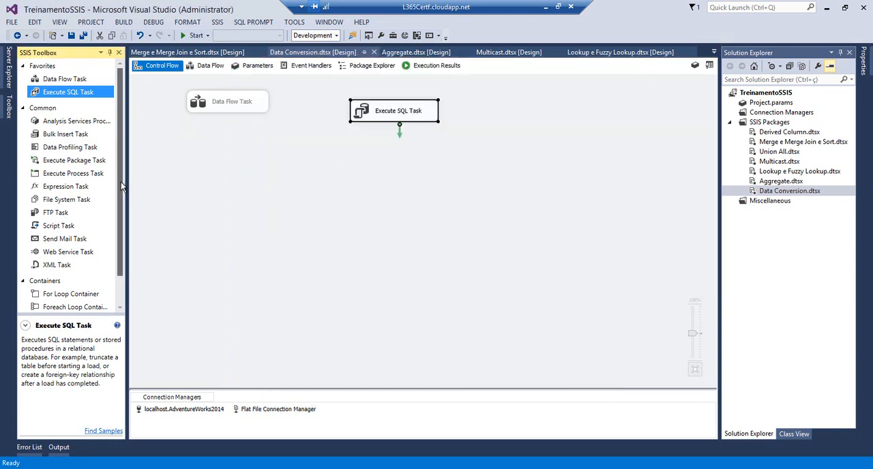
scroll(113, 245, down, 2)
scroll(113, 268, down, 1)
drag(49, 274, 355, 181)
click(398, 117)
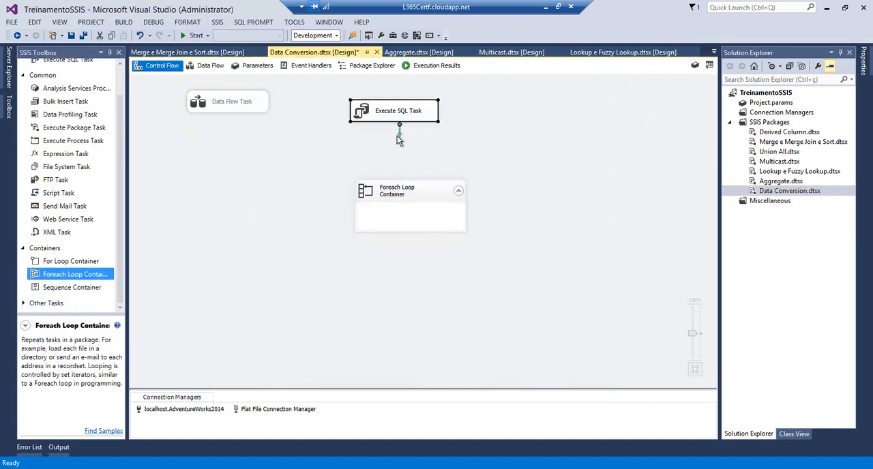
drag(400, 132, 395, 205)
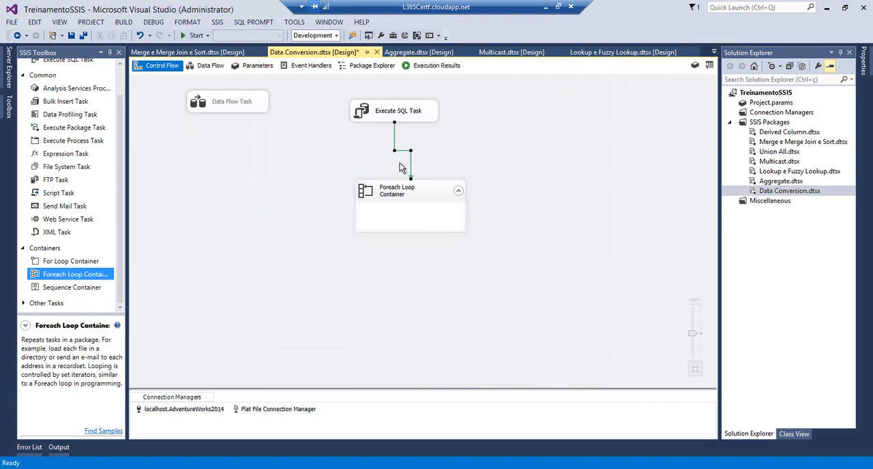
Replace the Execute SQL Task's SQL statement with "select ServerName from MyServer"
double_click(376, 115)
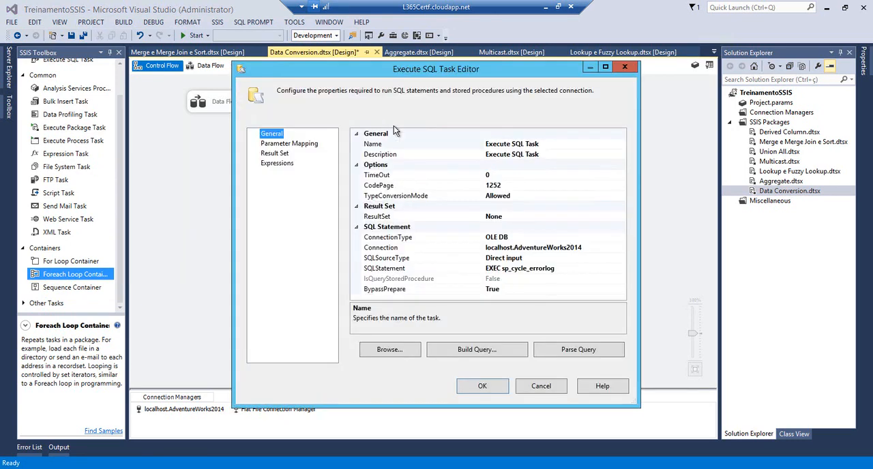
click(611, 270)
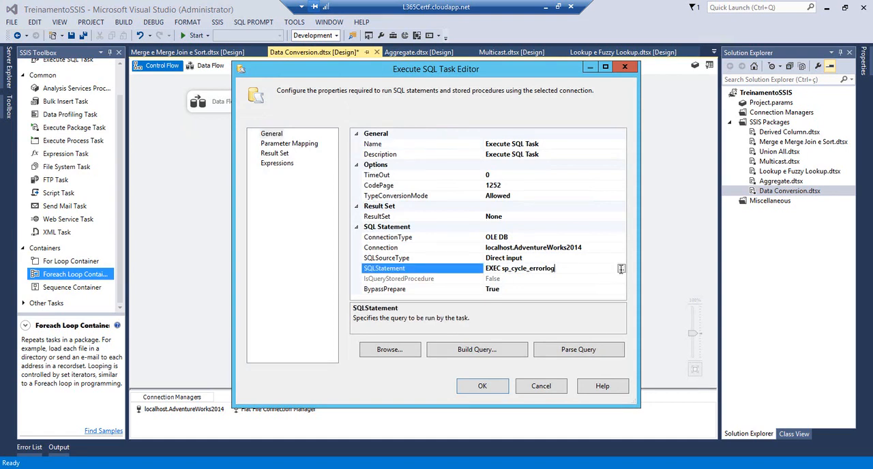
click(619, 267)
click(421, 232)
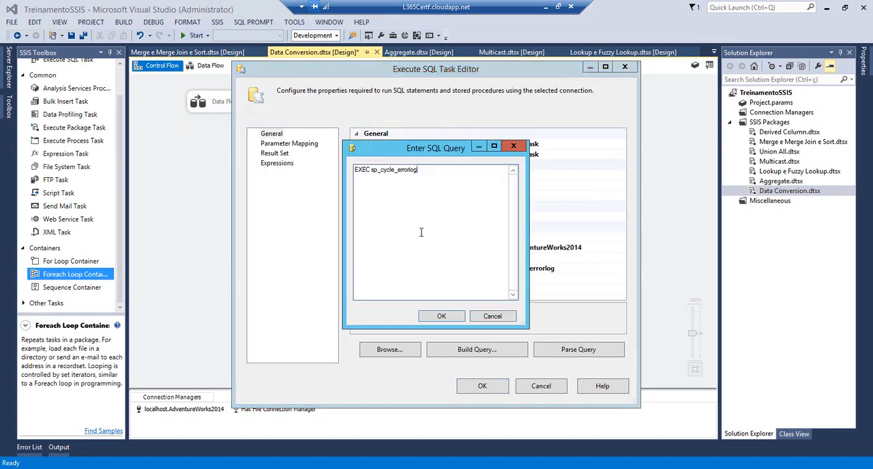
text(s)
key(ctrl+a)
text(select * from)
key(ctrl+shift+Left)
key(ctrl+shift+Left)
text(Serve)
text(rName from myT)
text(able)
key(ctrl+shift+Left)
text(MyServer)
click(441, 317)
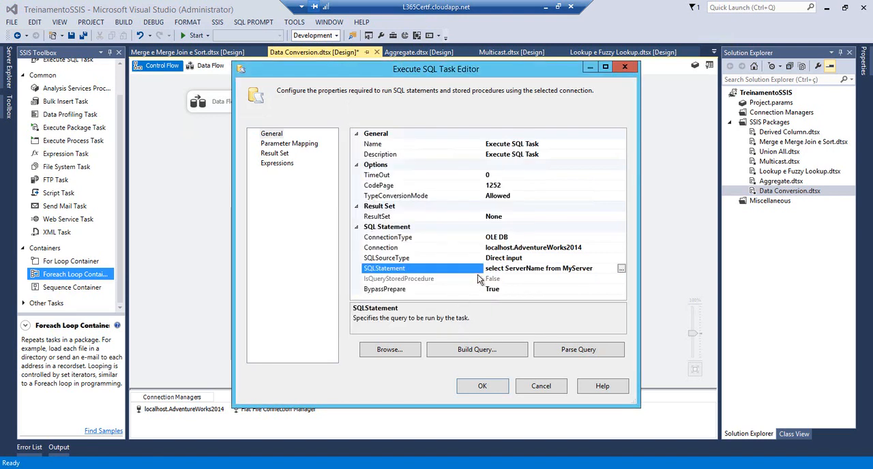
Set the Execute SQL Task's ResultSet property to Full result set
click(557, 214)
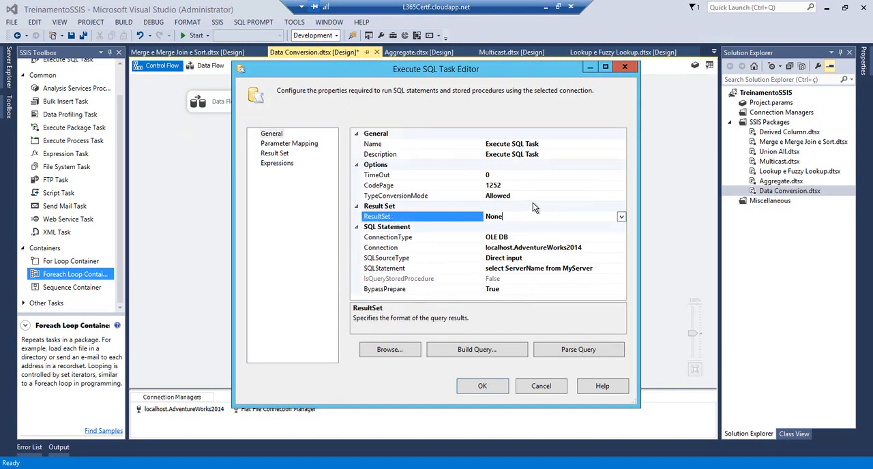
click(621, 216)
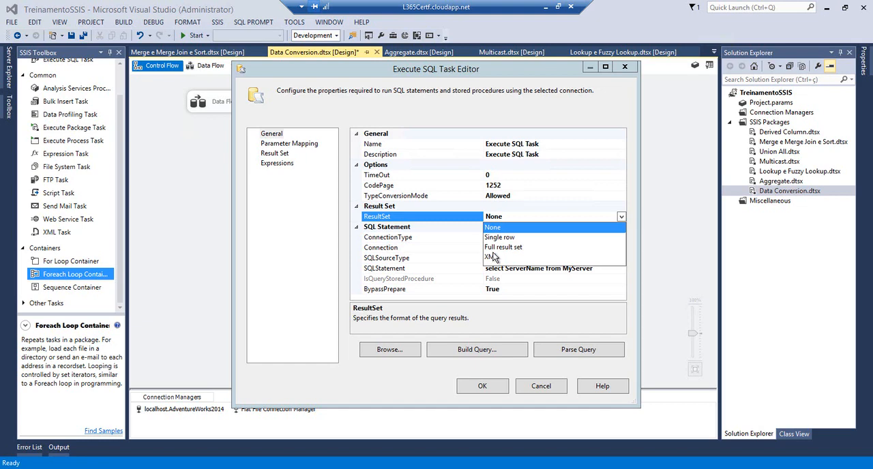
click(493, 250)
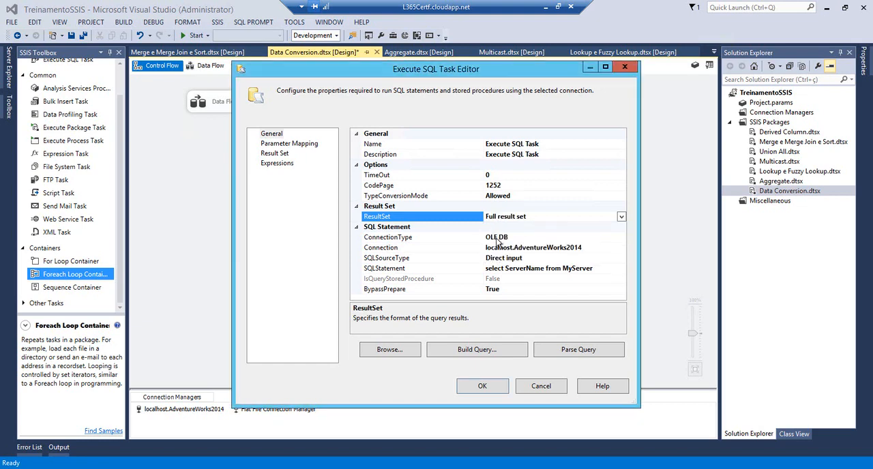
drag(527, 66, 643, 48)
click(682, 193)
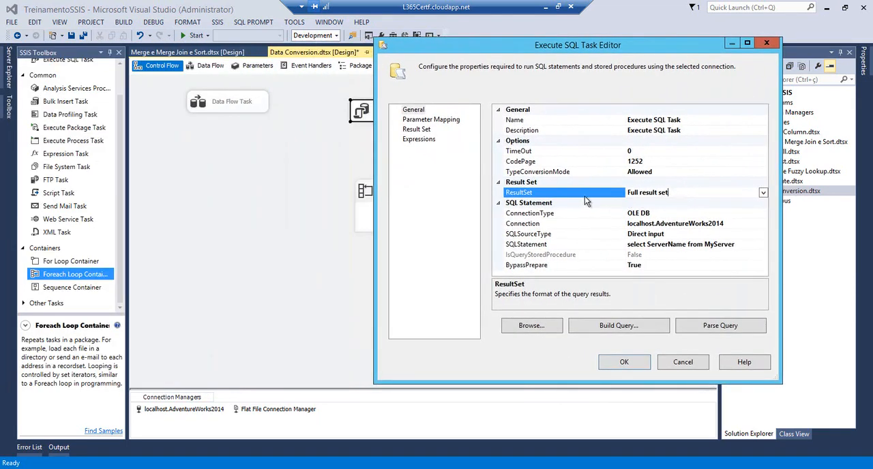
Review the Execute SQL Task's SQL statement, Result Set and Parameter Mapping settings, and close the editor without confirming
click(643, 244)
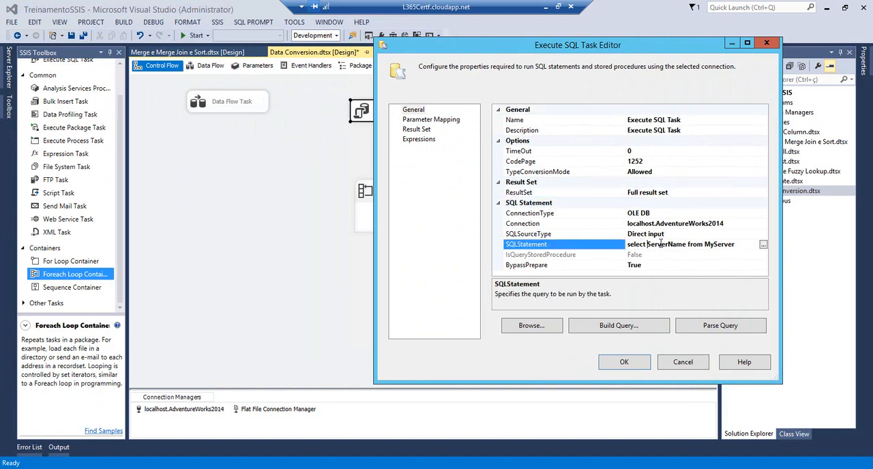
click(741, 245)
click(415, 130)
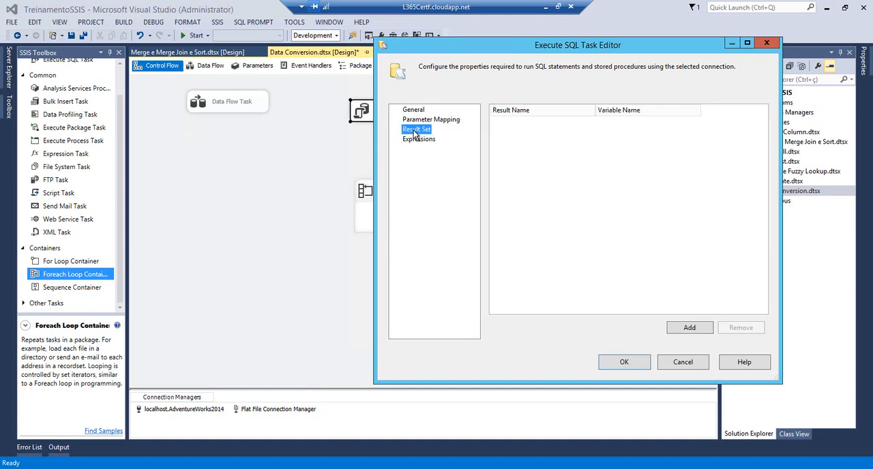
click(423, 120)
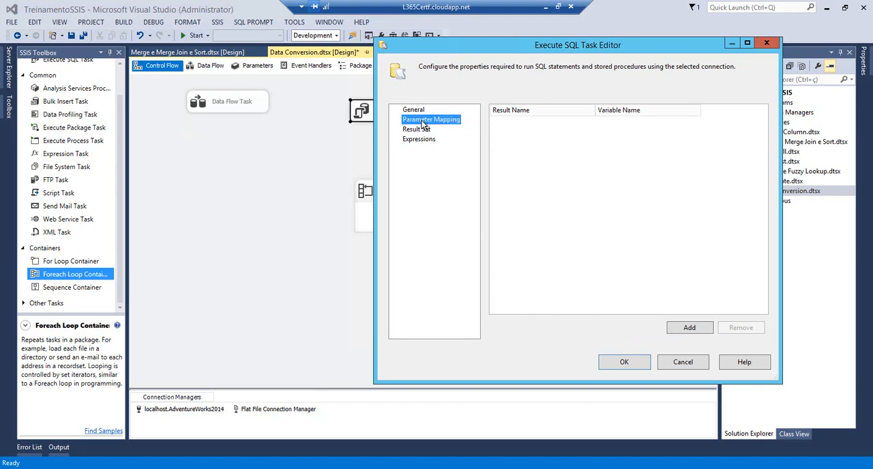
click(417, 130)
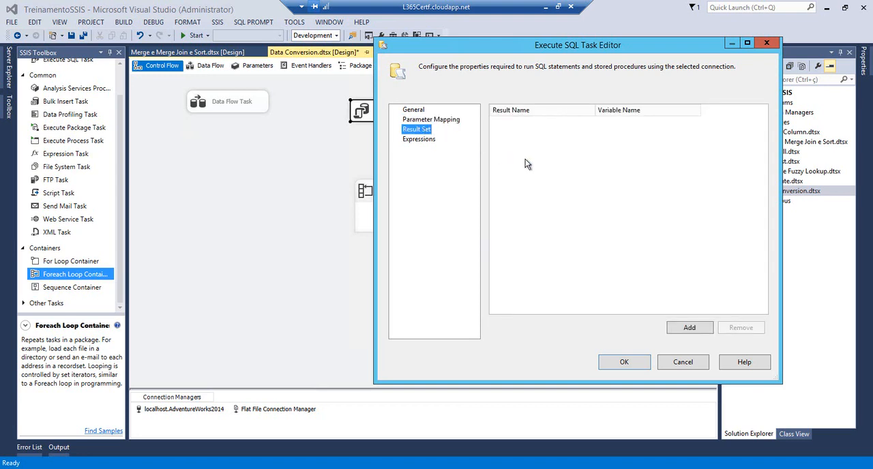
click(759, 45)
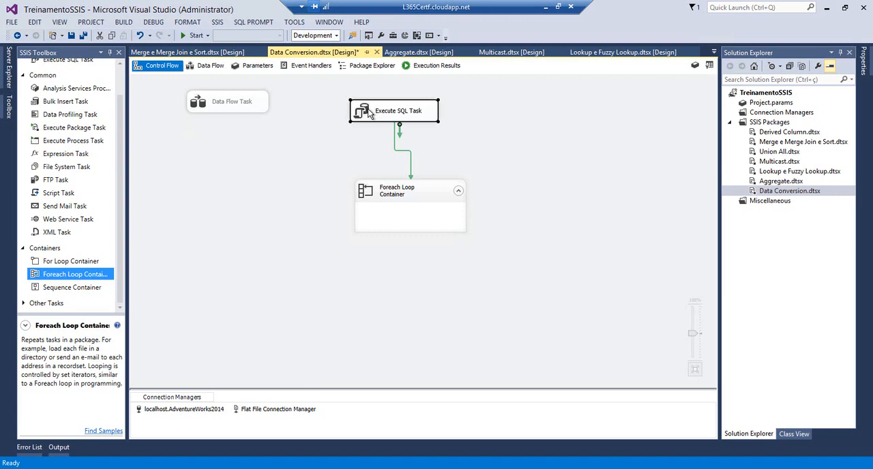
Try Foreach ADO Enumerator on the Foreach Loop Container, check its ADO object source variable choices, and cancel the editor
right_click(370, 192)
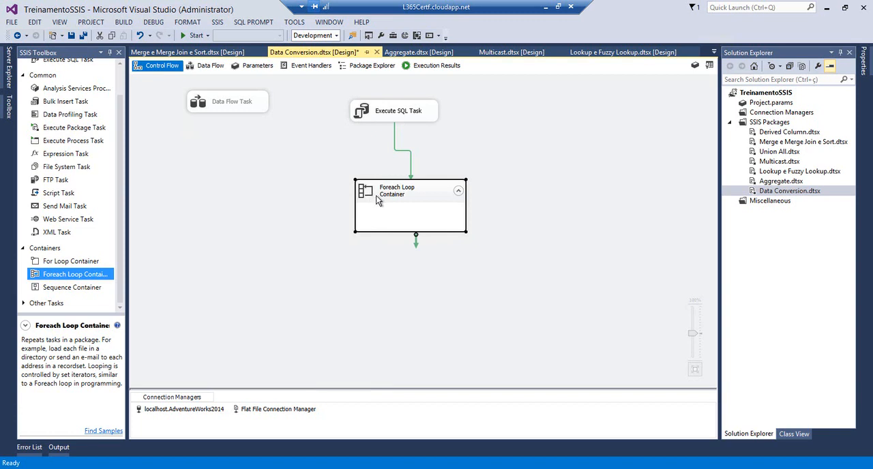
click(380, 197)
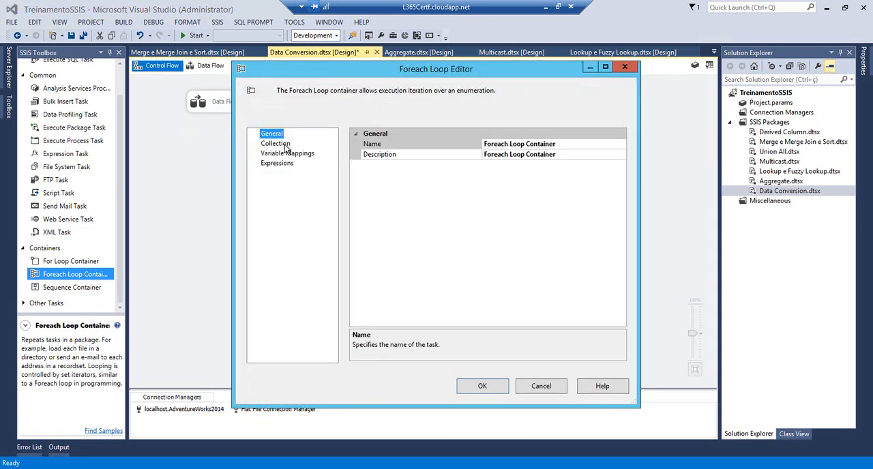
click(285, 145)
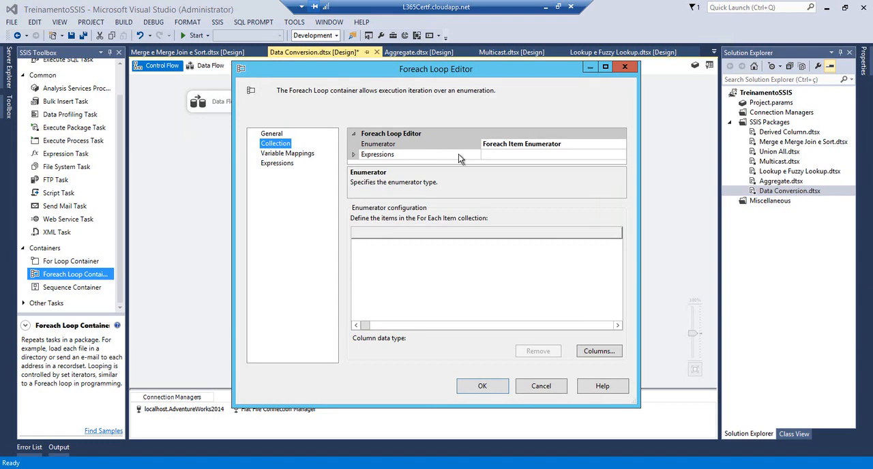
click(617, 145)
click(620, 143)
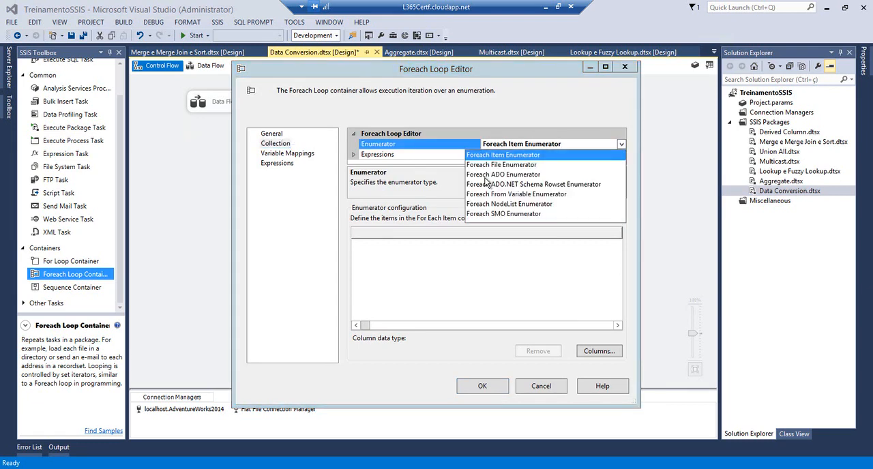
click(487, 176)
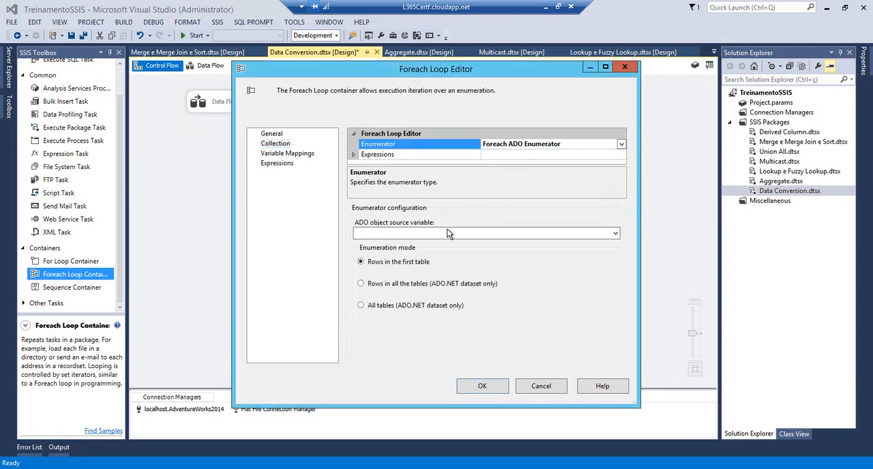
click(452, 235)
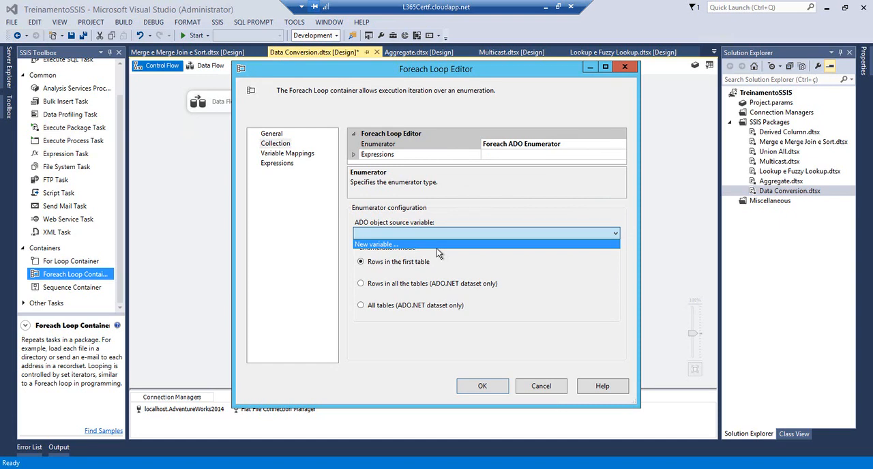
click(271, 136)
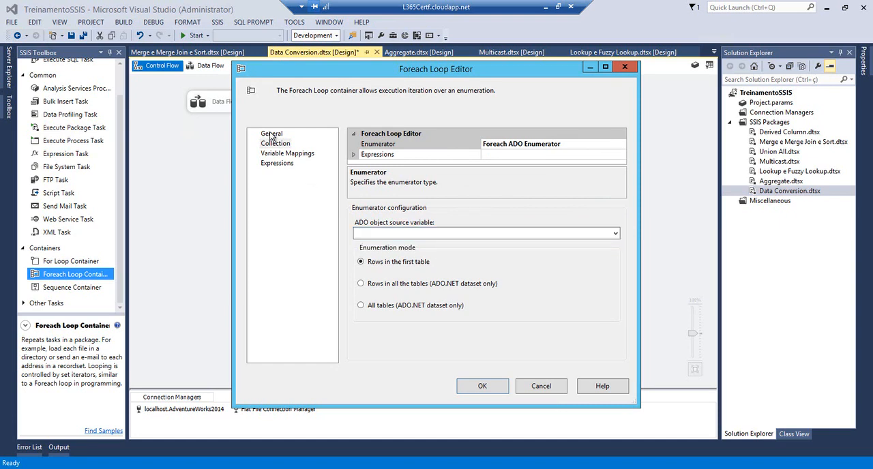
click(271, 136)
click(539, 385)
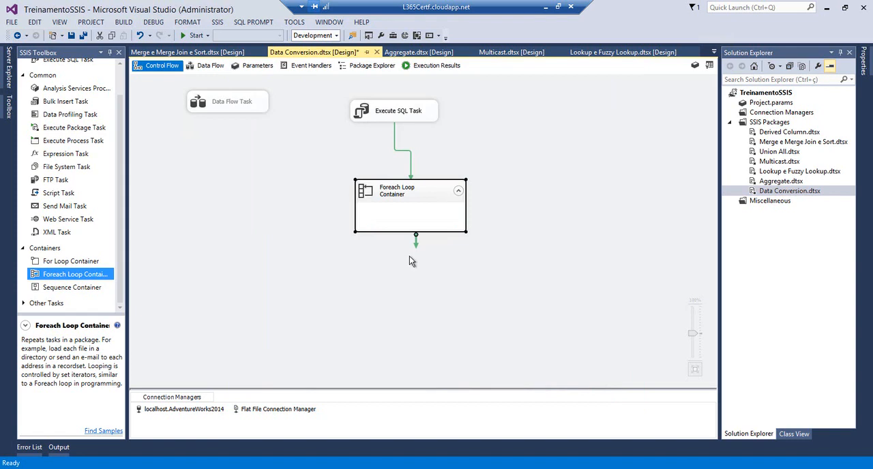
Select the Execute SQL Task in the control flow
click(360, 114)
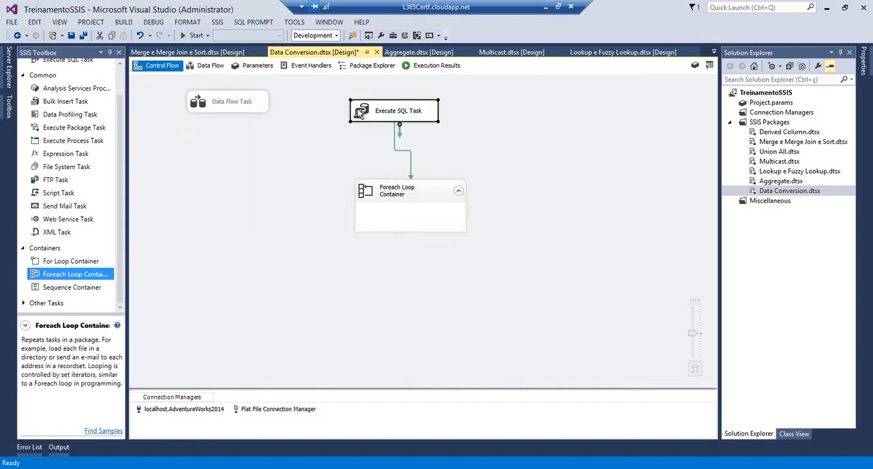